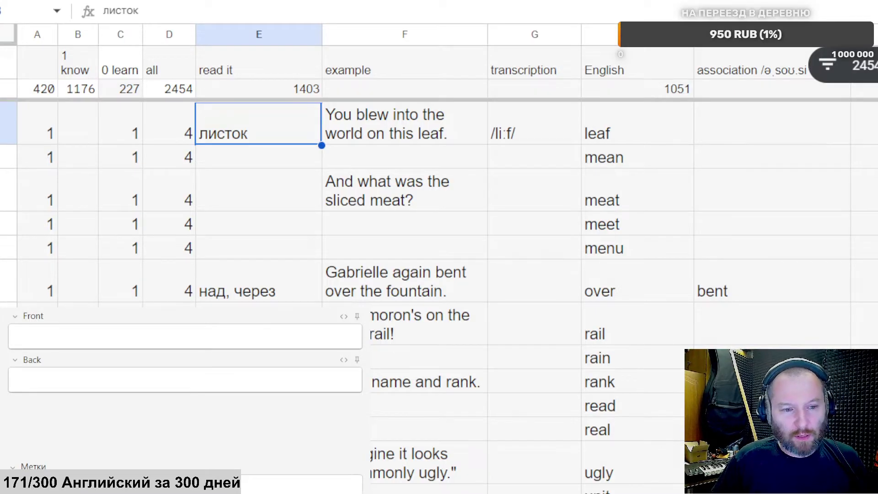
Step: Copy the word "листок" from the spreadsheet's leaf row into the card's Front field
{"action": "left_click", "coordinate": [12, 336]}
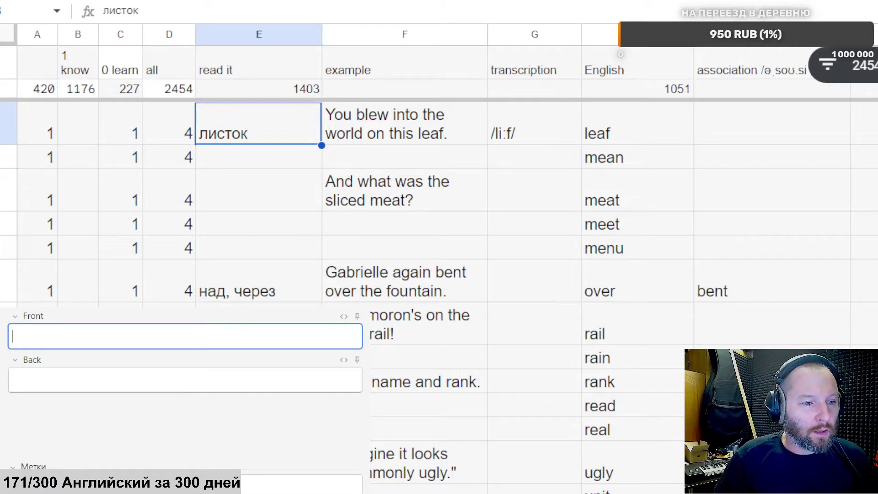
{"action": "left_click", "coordinate": [234, 133]}
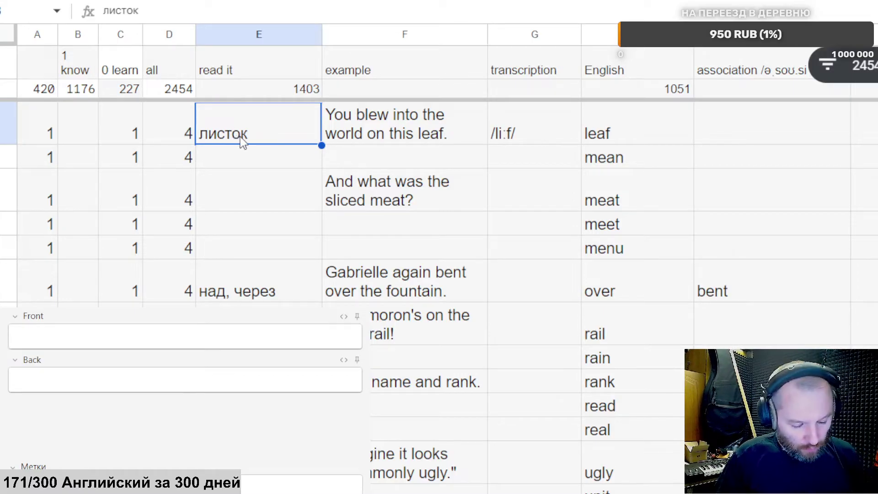
{"action": "key", "text": "ctrl+c"}
{"action": "left_click", "coordinate": [35, 340]}
{"action": "key", "text": "ctrl+v"}
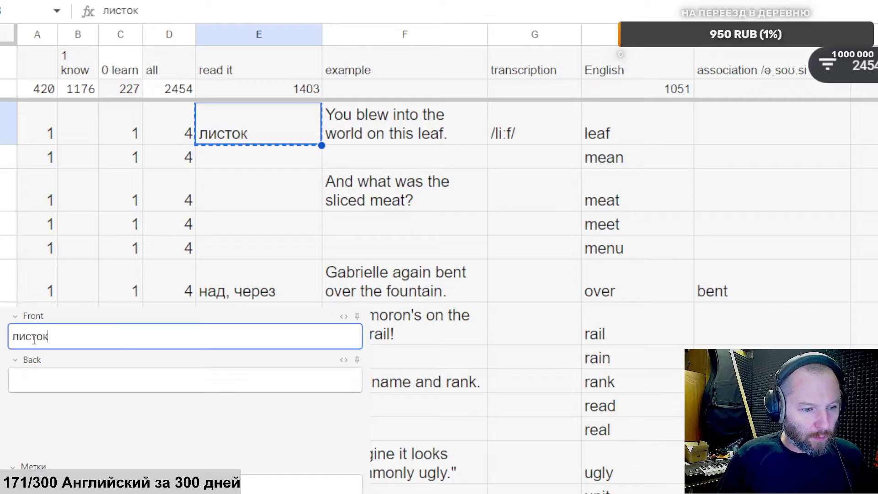
Step: Copy the English word "leaf" from the same row, switch to the image search and search for "leaf"
{"action": "left_click", "coordinate": [535, 135]}
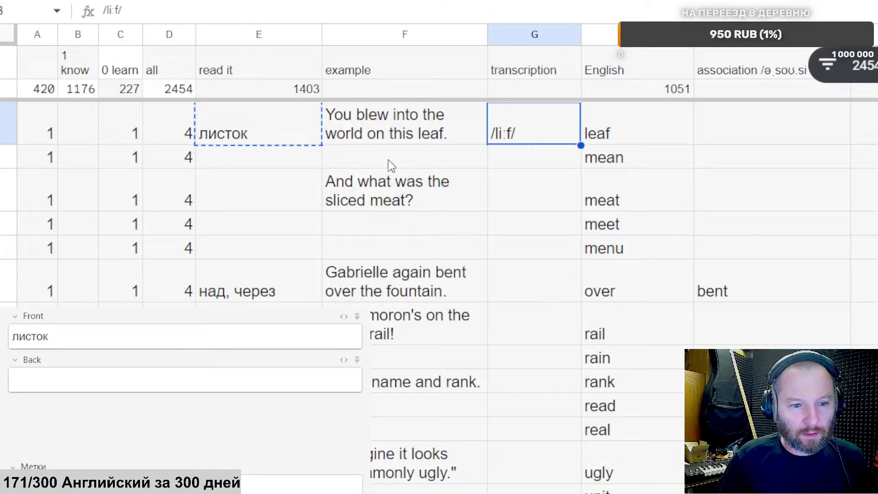
{"action": "left_click", "coordinate": [637, 118]}
{"action": "key", "text": "ctrl+c"}
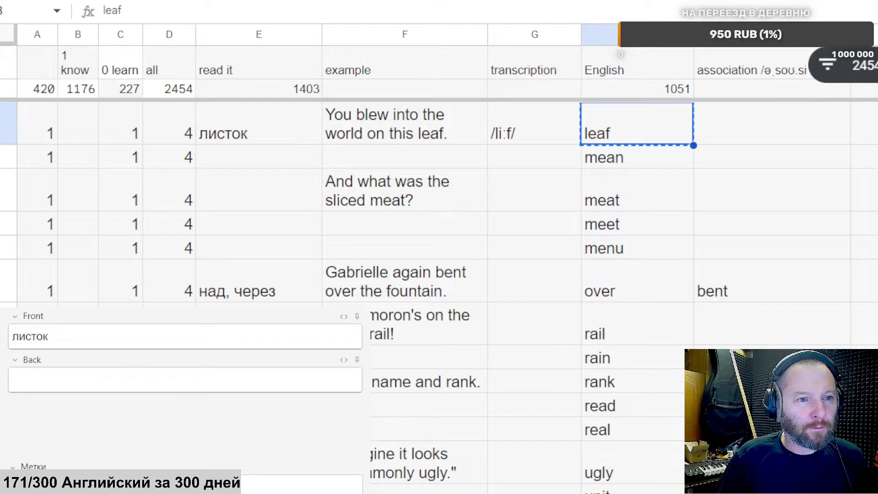
{"action": "key", "text": "ctrl+Tab"}
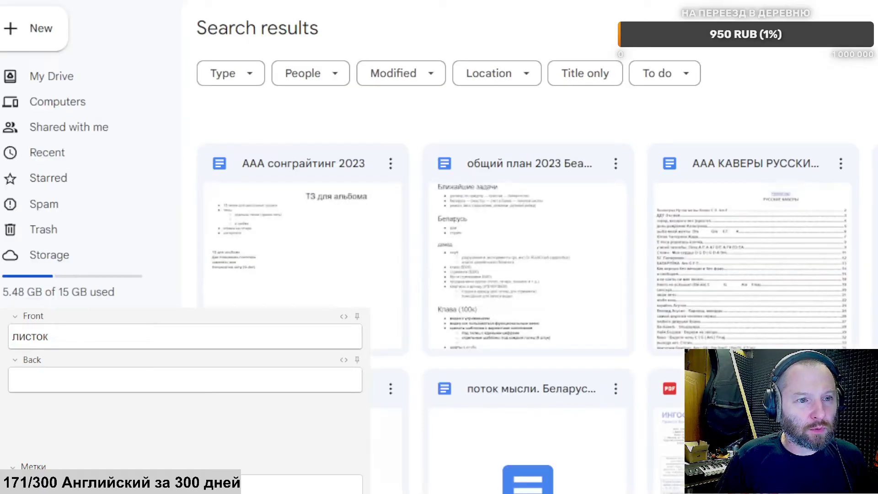
{"action": "key", "text": "ctrl+Tab"}
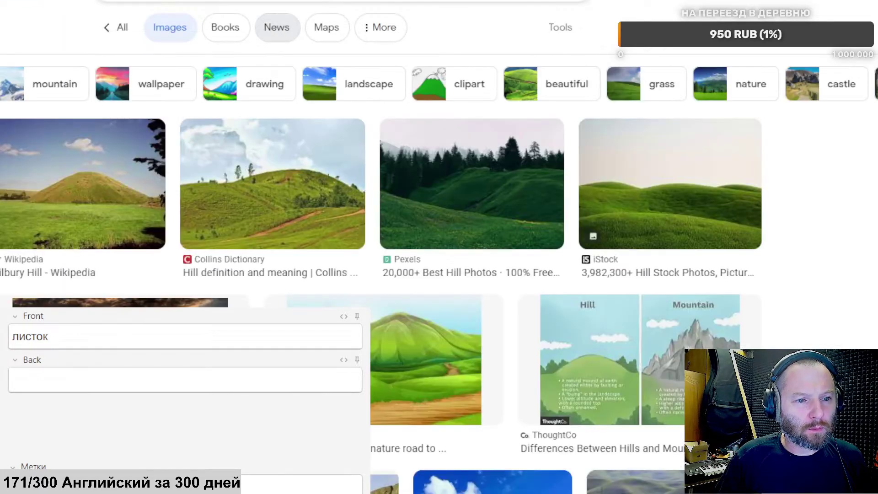
{"action": "scroll", "coordinate": [439, 183], "scroll_direction": "down", "scroll_amount": 5}
{"action": "scroll", "coordinate": [439, 183], "scroll_direction": "down", "scroll_amount": 5}
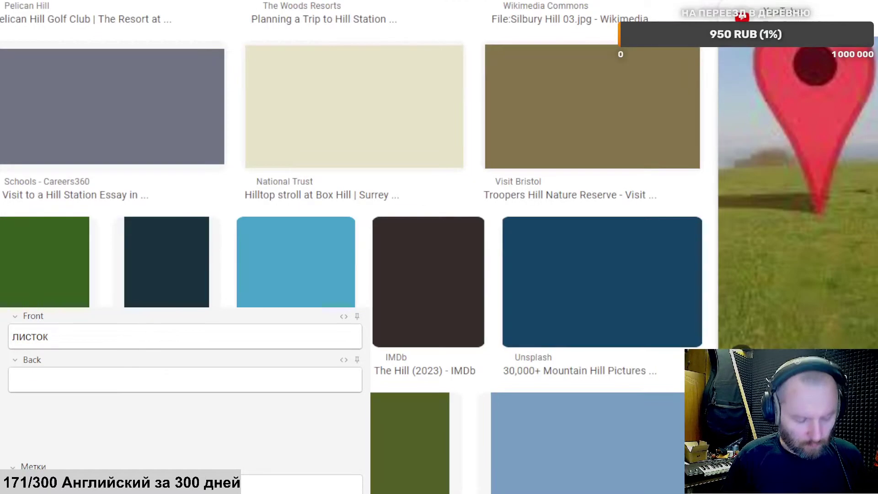
{"action": "scroll", "coordinate": [351, 183], "scroll_direction": "up", "scroll_amount": 1}
{"action": "key", "text": "slash"}
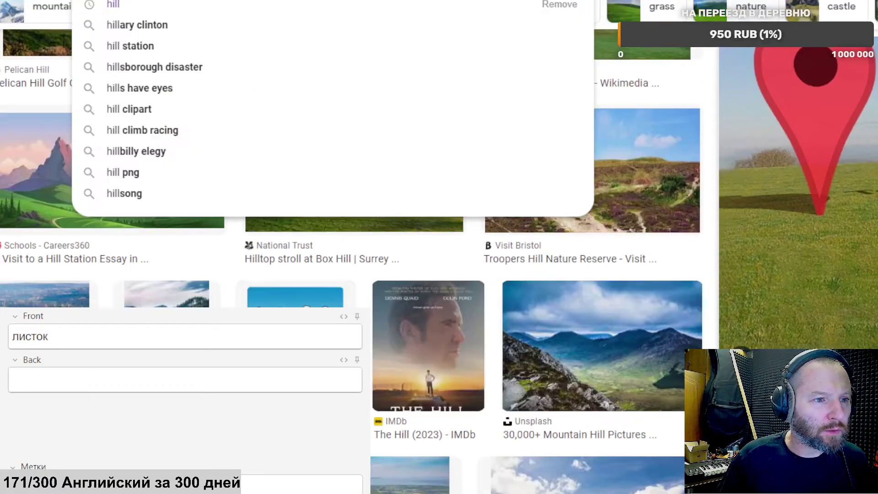
{"action": "type", "text": "leaf"}
{"action": "key", "text": "Return"}
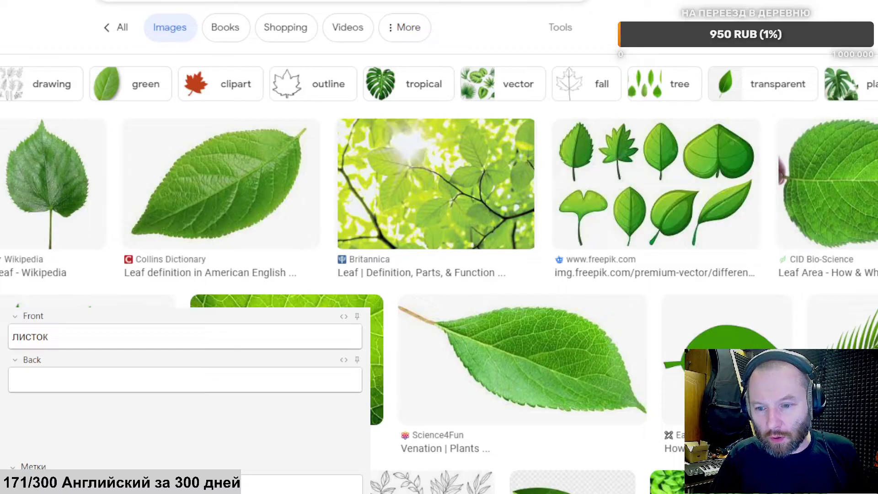
Step: Choose the Leaf Veins diagram from the image results and paste it into the card's Back field
{"action": "scroll", "coordinate": [823, 183], "scroll_direction": "down", "scroll_amount": 4}
{"action": "scroll", "coordinate": [526, 183], "scroll_direction": "down", "scroll_amount": 10}
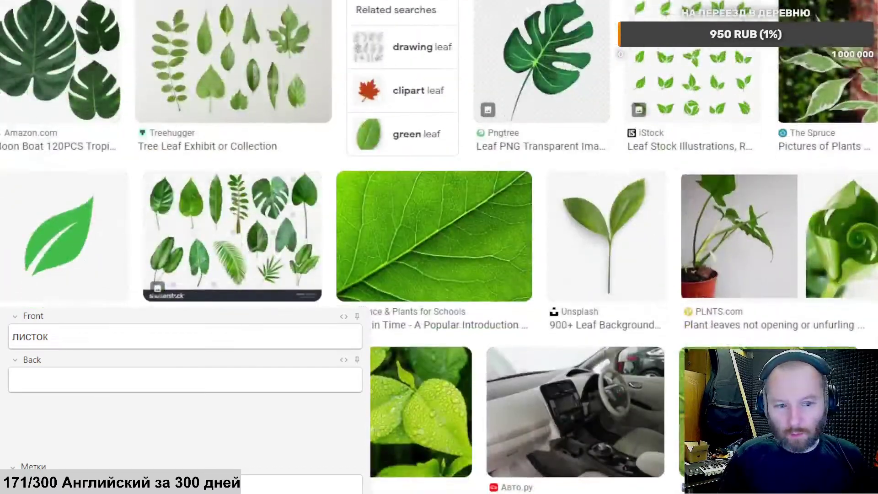
{"action": "scroll", "coordinate": [526, 183], "scroll_direction": "down", "scroll_amount": 3}
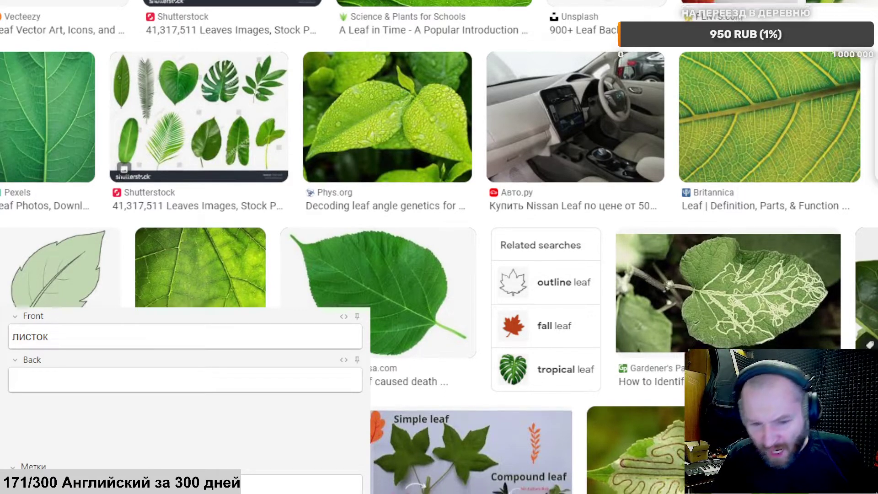
{"action": "scroll", "coordinate": [526, 183], "scroll_direction": "down", "scroll_amount": 8}
{"action": "left_click", "coordinate": [872, 112]}
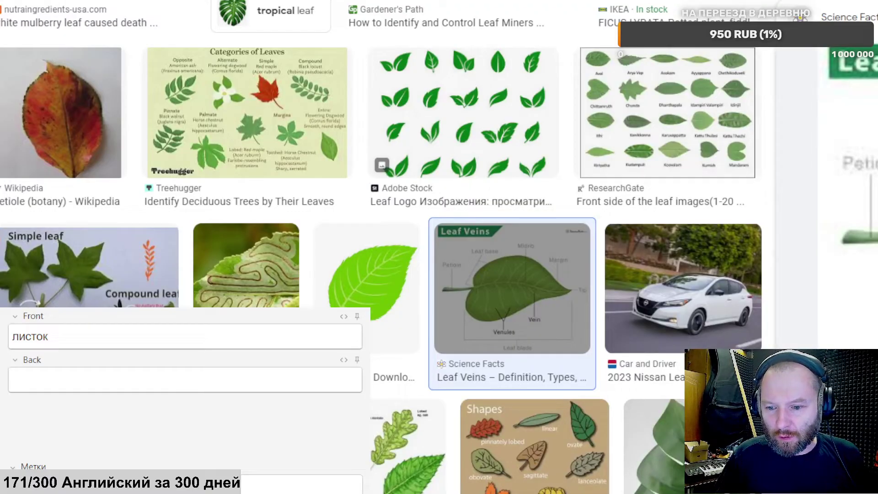
{"action": "left_click", "coordinate": [47, 381]}
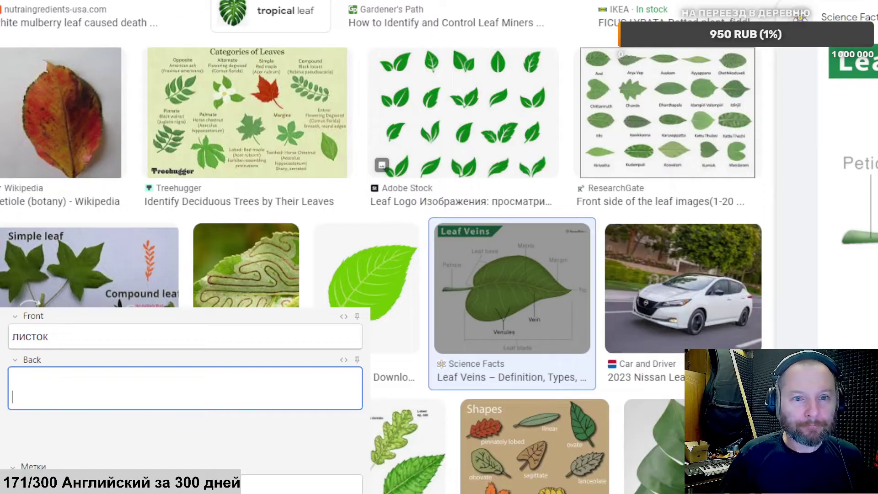
{"action": "key", "text": "ctrl+v"}
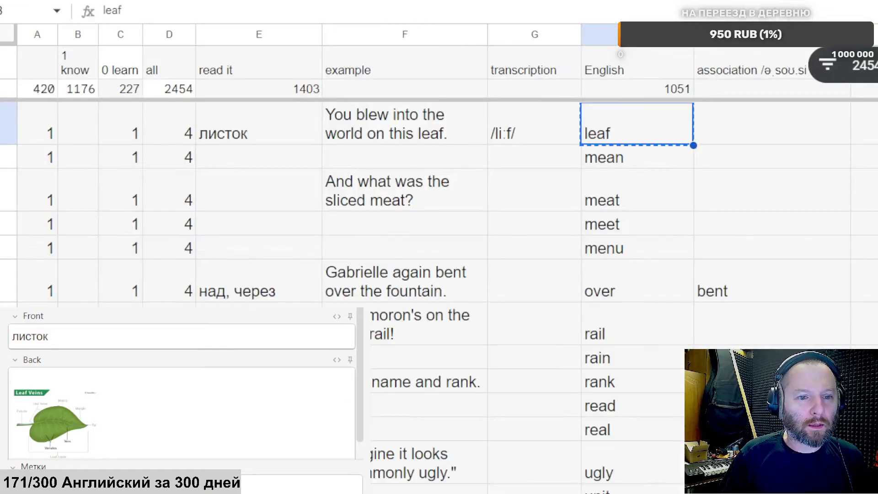
Step: Copy the example "You blew into the world on this leaf." from the spreadsheet above the picture in the Back field
{"action": "left_click", "coordinate": [391, 129]}
{"action": "key", "text": "ctrl+c"}
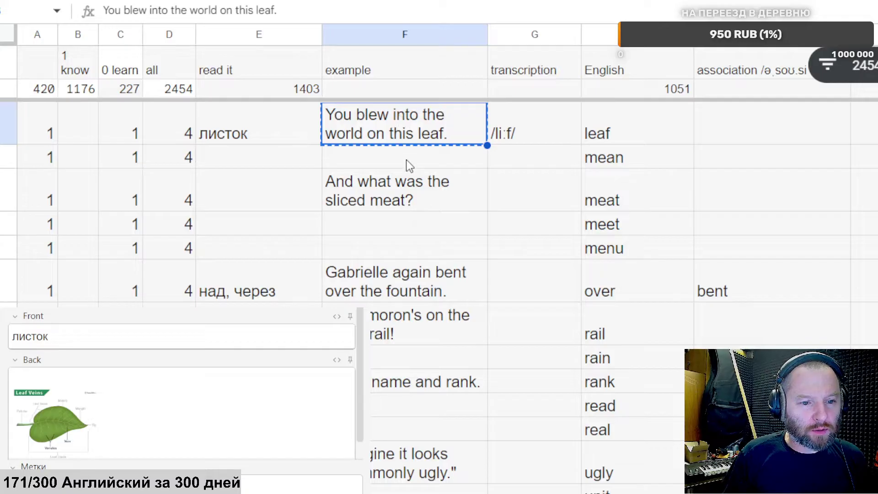
{"action": "left_click", "coordinate": [50, 389]}
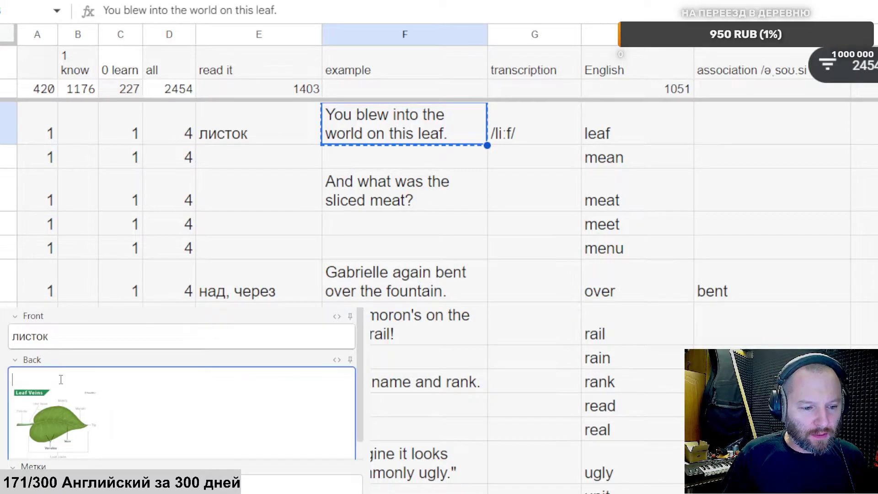
{"action": "key", "text": "ctrl+v"}
{"action": "key", "text": "Return"}
Step: Switch to the online translator and look up the word "blew" from the example sentence
{"action": "double_click", "coordinate": [47, 380]}
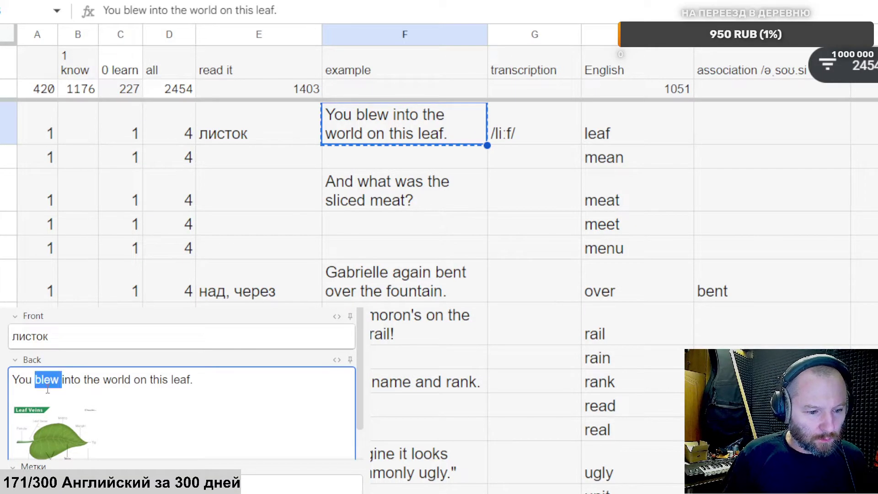
{"action": "key", "text": "alt+Tab"}
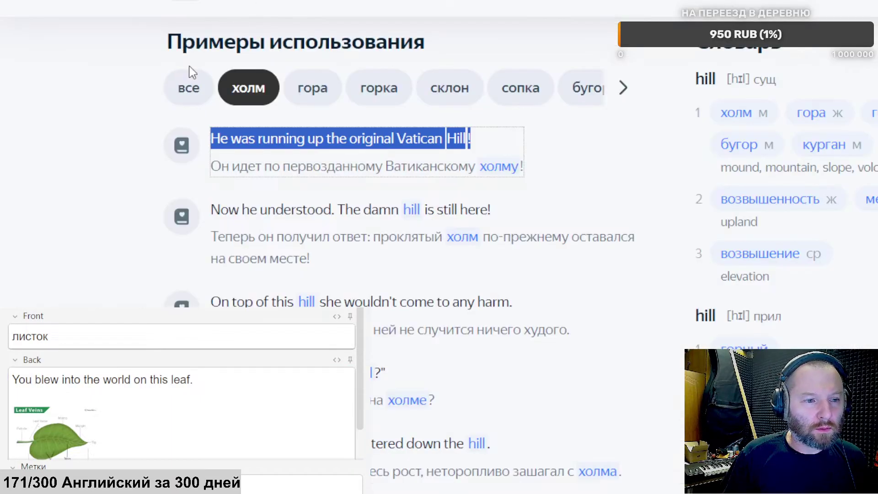
{"action": "scroll", "coordinate": [190, 91], "scroll_direction": "up", "scroll_amount": 4}
{"action": "left_click_drag", "start_coordinate": [213, 100], "coordinate": [134, 92]}
{"action": "key", "text": "ctrl+v"}
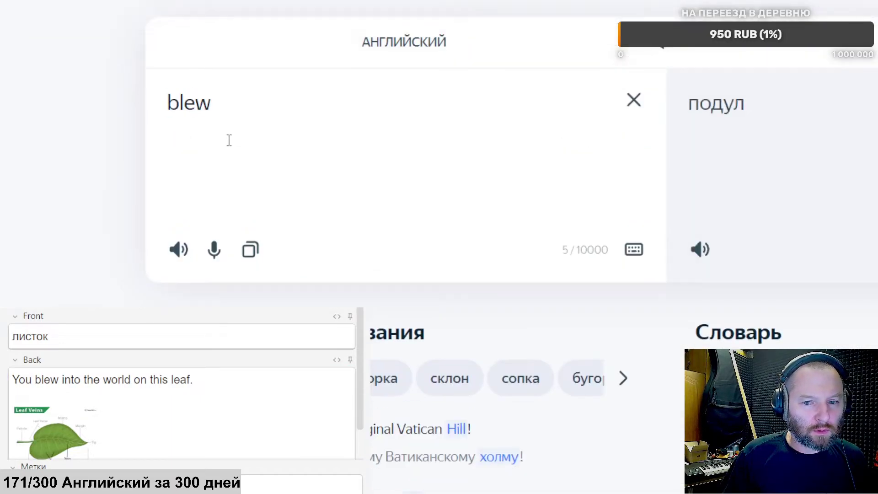
Step: Translate the whole example sentence "You blew into the world on this leaf." in the translator
{"action": "key", "text": "alt+Tab"}
{"action": "triple_click", "coordinate": [51, 380]}
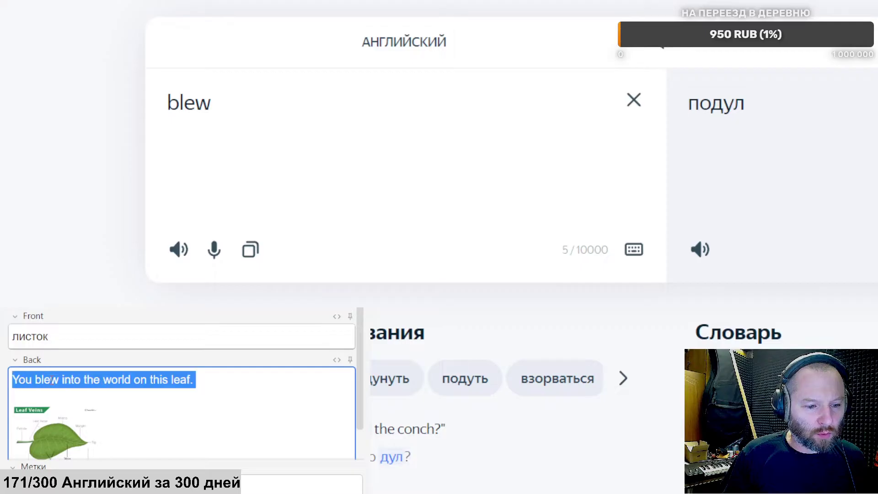
{"action": "key", "text": "ctrl+c"}
{"action": "key", "text": "alt+Tab"}
{"action": "key", "text": "ctrl+a"}
{"action": "key", "text": "ctrl+v"}
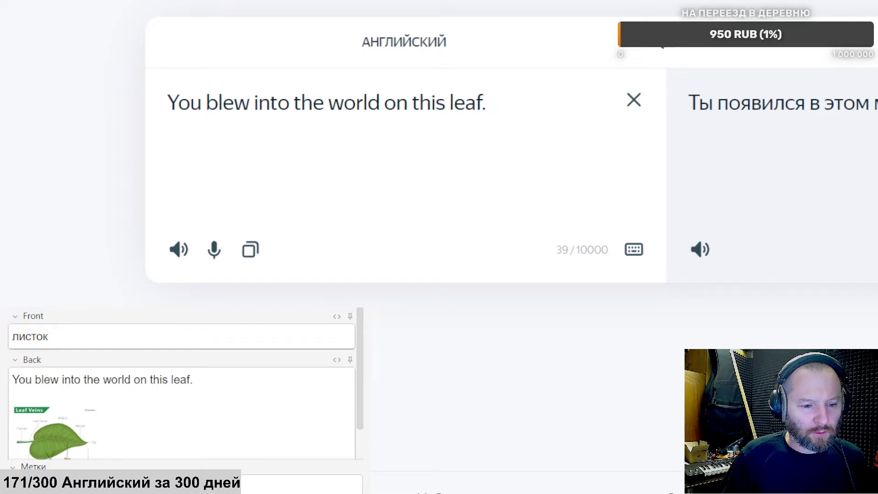
Step: Look up "leaf" in the translator and show the usage examples for the translation "лист"
{"action": "double_click", "coordinate": [181, 380]}
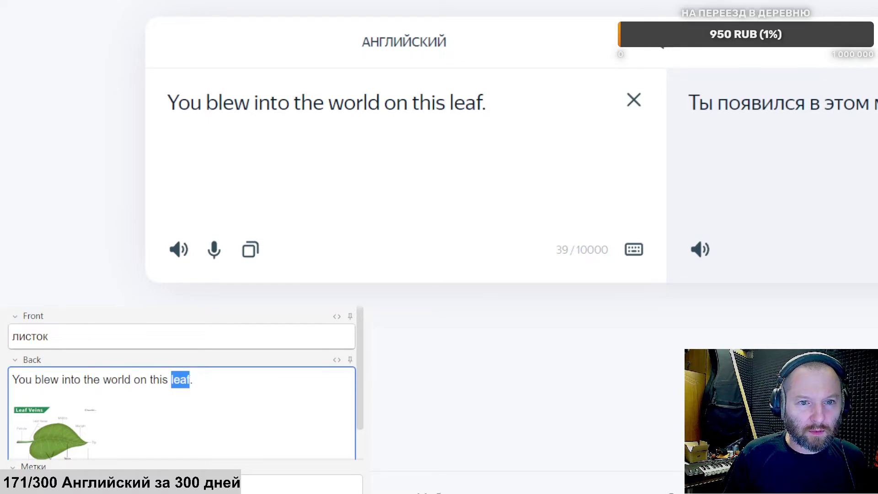
{"action": "left_click_drag", "start_coordinate": [446, 103], "coordinate": [11, 119]}
{"action": "key", "text": "Delete"}
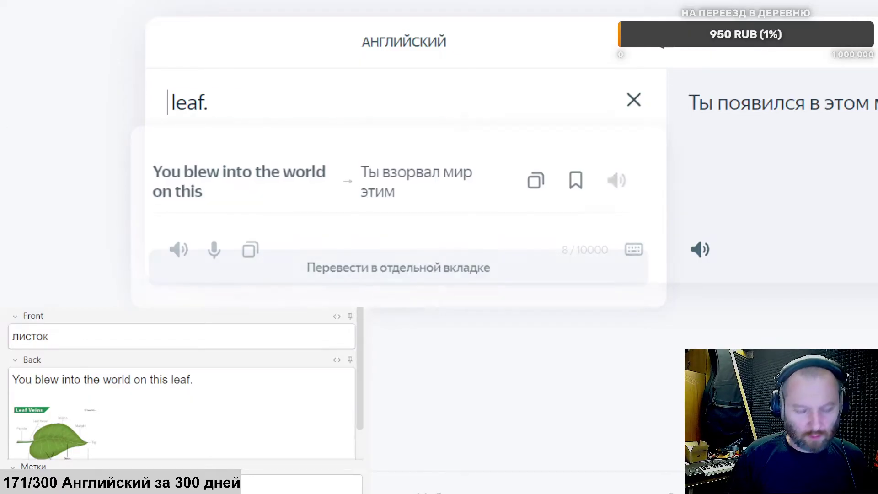
{"action": "key", "text": "Delete"}
{"action": "key", "text": "Return"}
{"action": "scroll", "coordinate": [150, 111], "scroll_direction": "down", "scroll_amount": 8}
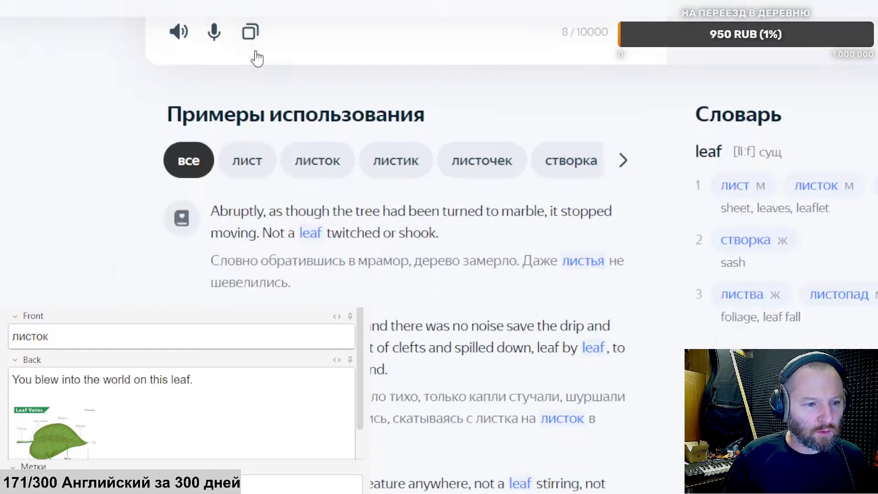
{"action": "scroll", "coordinate": [112, 142], "scroll_direction": "up", "scroll_amount": 2}
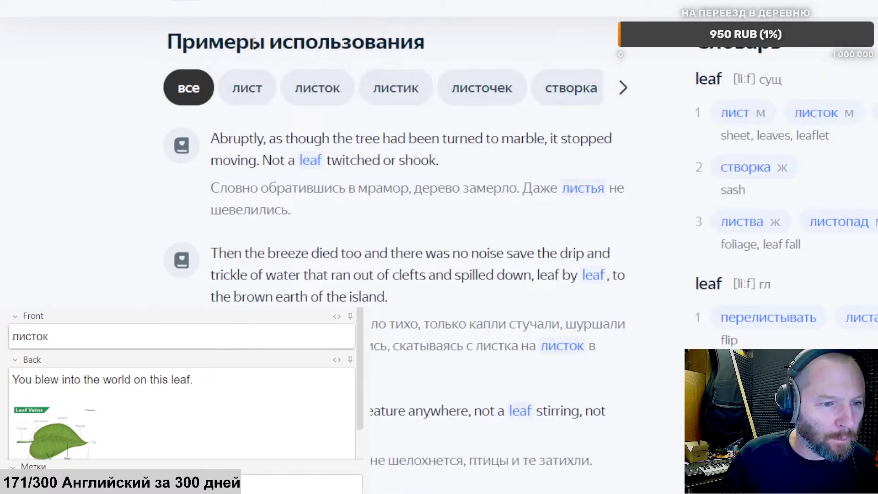
{"action": "left_click", "coordinate": [274, 101]}
{"action": "scroll", "coordinate": [274, 98], "scroll_direction": "down", "scroll_amount": 4}
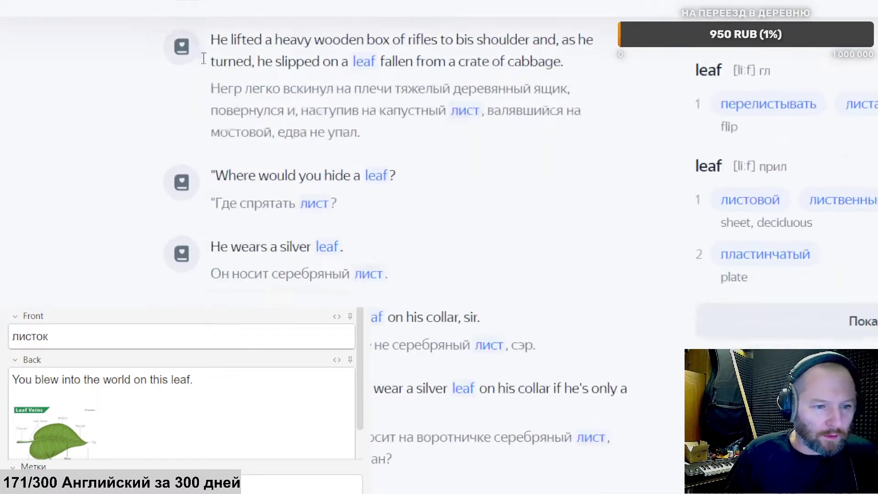
Step: Replace the example sentence in the Back field with "He wears a silver leaf." from the usage examples
{"action": "left_click_drag", "start_coordinate": [216, 170], "coordinate": [401, 151]}
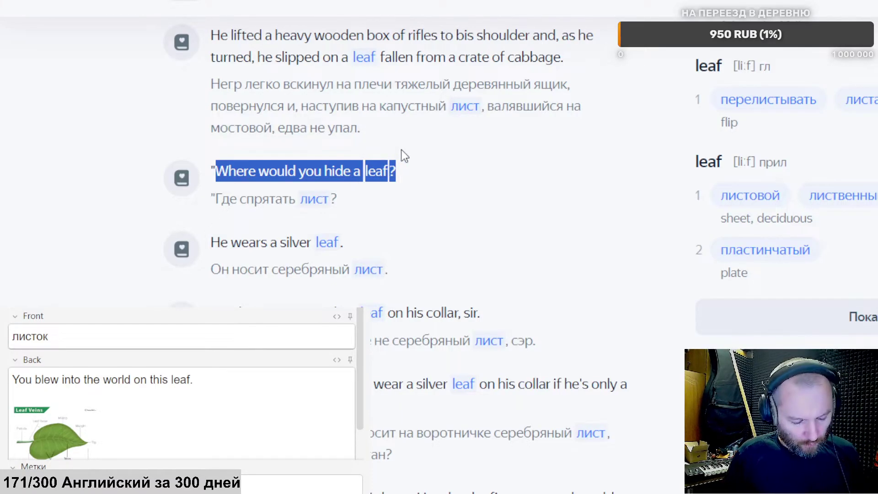
{"action": "scroll", "coordinate": [398, 109], "scroll_direction": "down", "scroll_amount": 5}
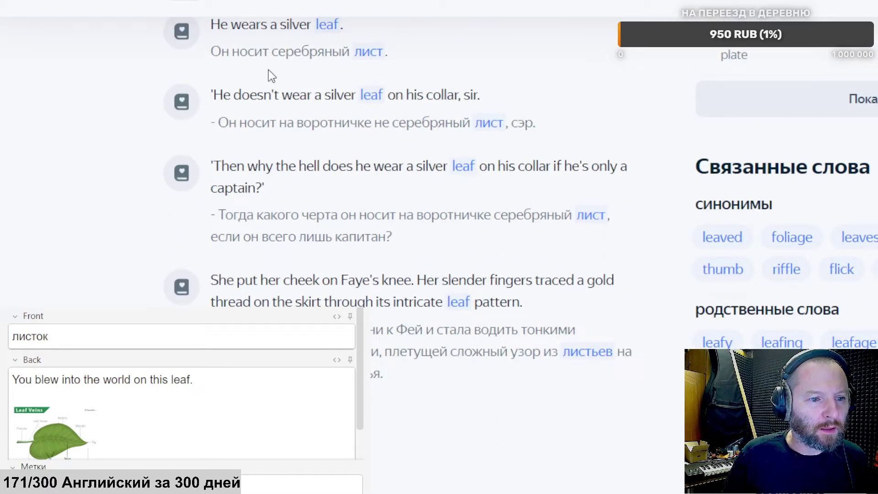
{"action": "scroll", "coordinate": [240, 114], "scroll_direction": "up", "scroll_amount": 2}
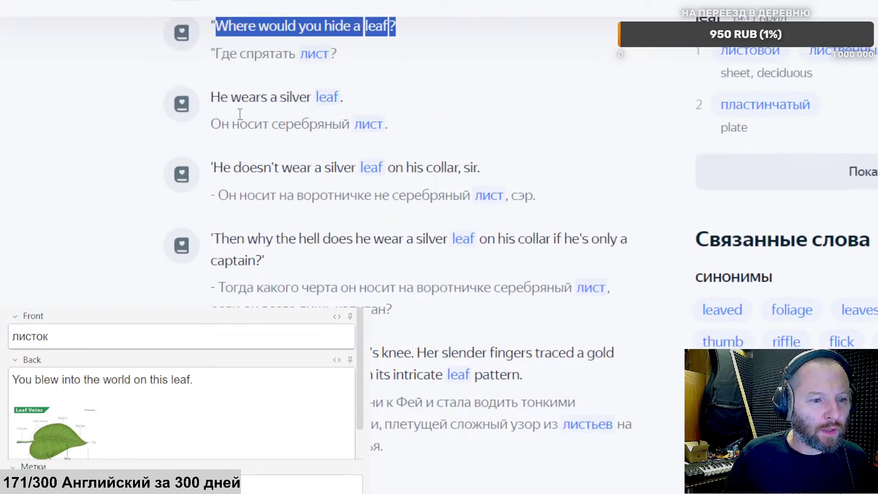
{"action": "left_click_drag", "start_coordinate": [213, 90], "coordinate": [374, 94]}
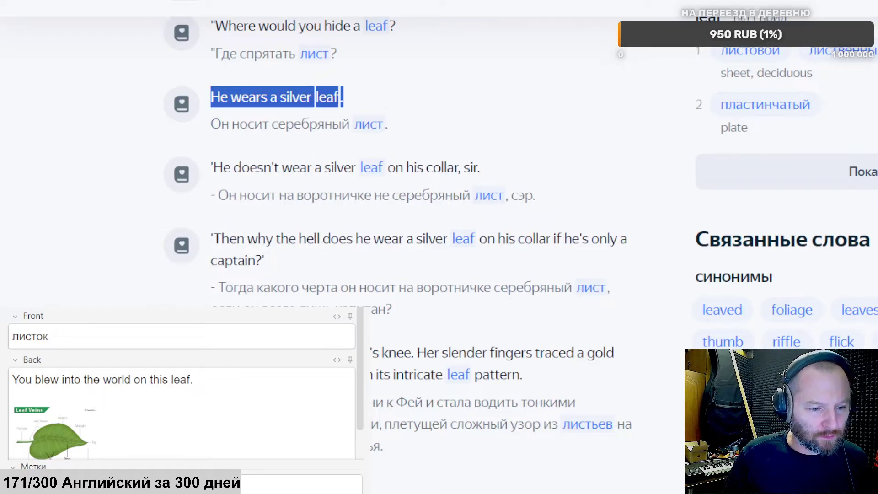
{"action": "left_click", "coordinate": [74, 379]}
{"action": "triple_click", "coordinate": [76, 372]}
{"action": "key", "text": "ctrl+v"}
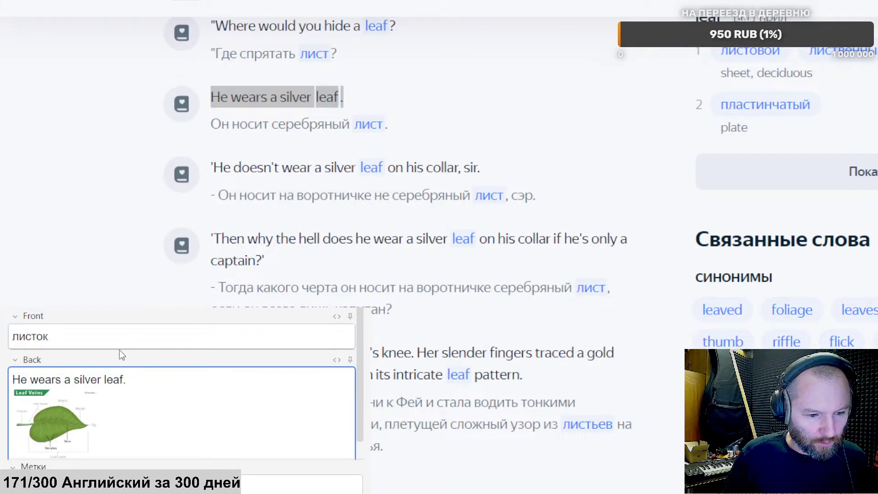
Step: Add a sound recording after the word in the Front field and another below the example sentence in the Back field
{"action": "left_click", "coordinate": [117, 336]}
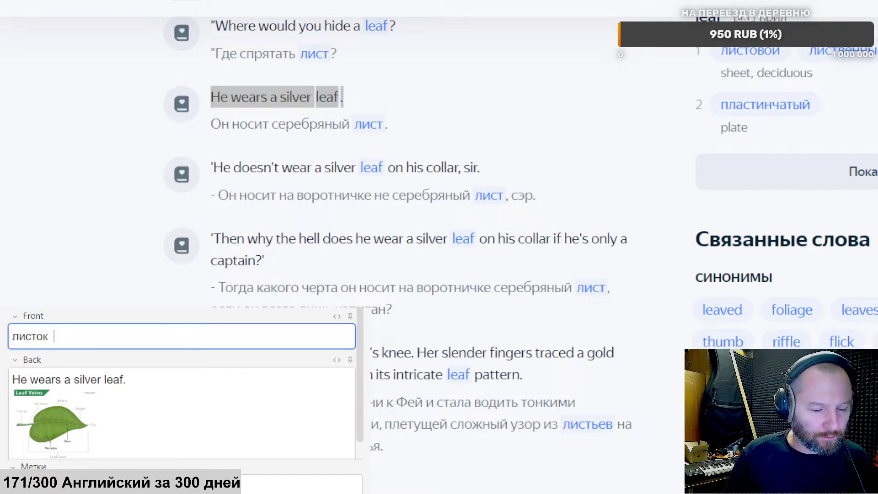
{"action": "left_click", "coordinate": [140, 380]}
{"action": "key", "text": "Return"}
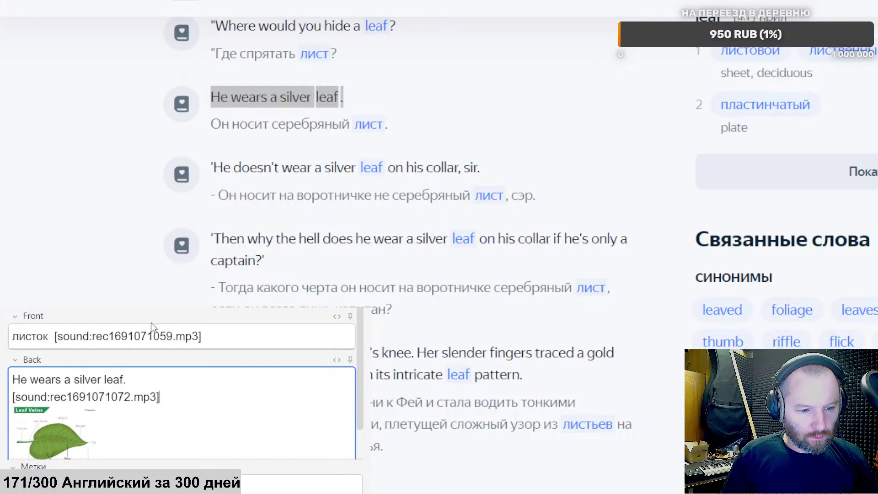
{"action": "key", "text": "Return"}
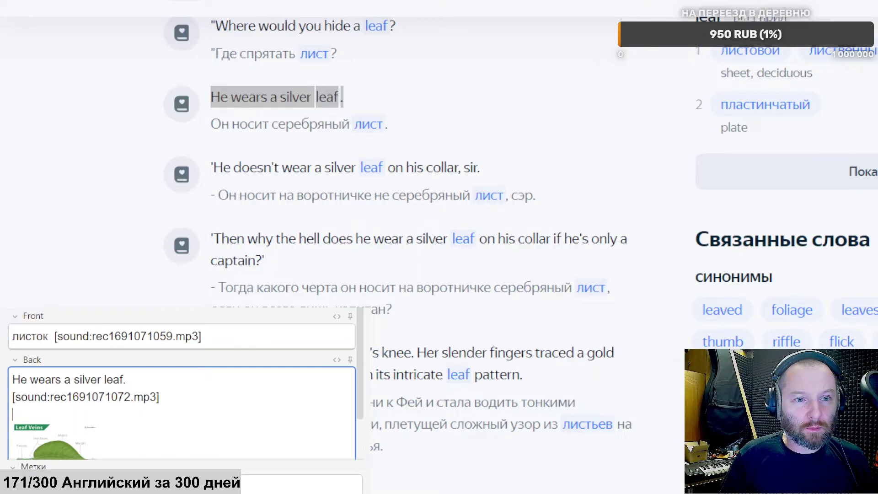
Step: Copy the transcription /liːf/ from the "leaf" row of the spreadsheet and paste it after the example sentence in the Back field
{"action": "left_click", "coordinate": [448, 2]}
{"action": "left_click", "coordinate": [541, 116]}
{"action": "key", "text": "ctrl+c"}
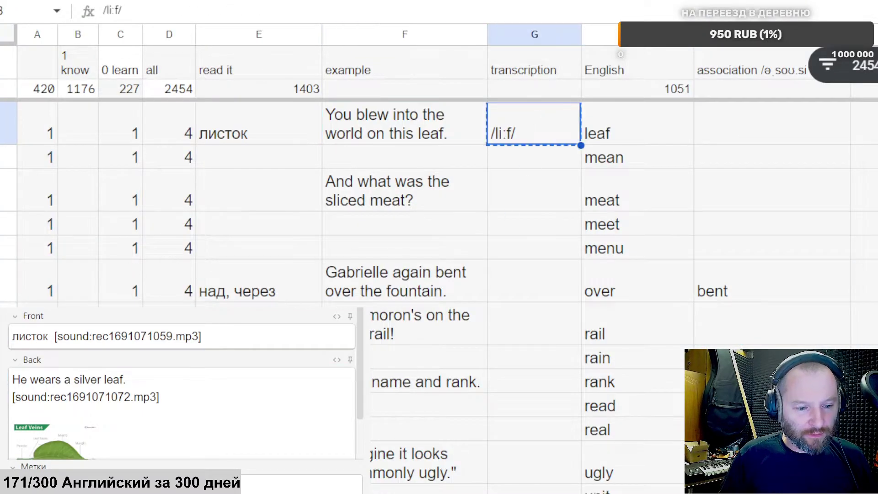
{"action": "left_click", "coordinate": [171, 379]}
{"action": "key", "text": "ctrl+v"}
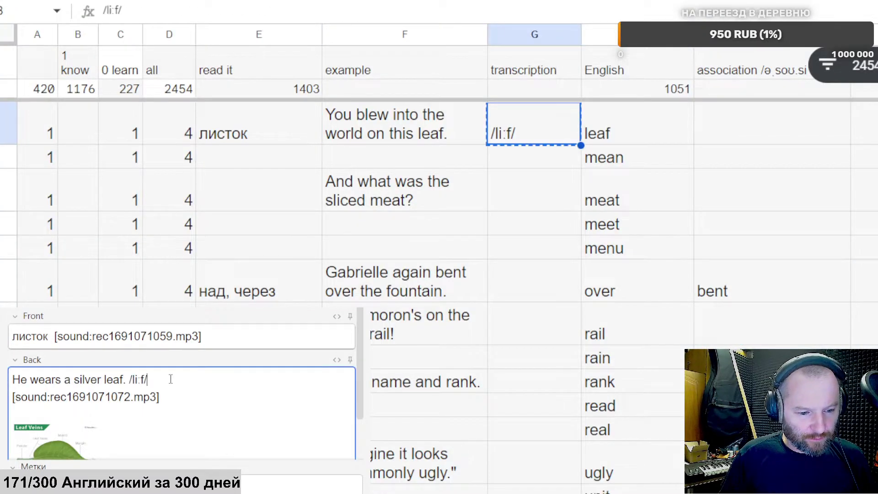
Step: Make the word "leaf" bold in the example sentence and add the finished card to the deck
{"action": "double_click", "coordinate": [106, 380]}
{"action": "key", "text": "ctrl+b"}
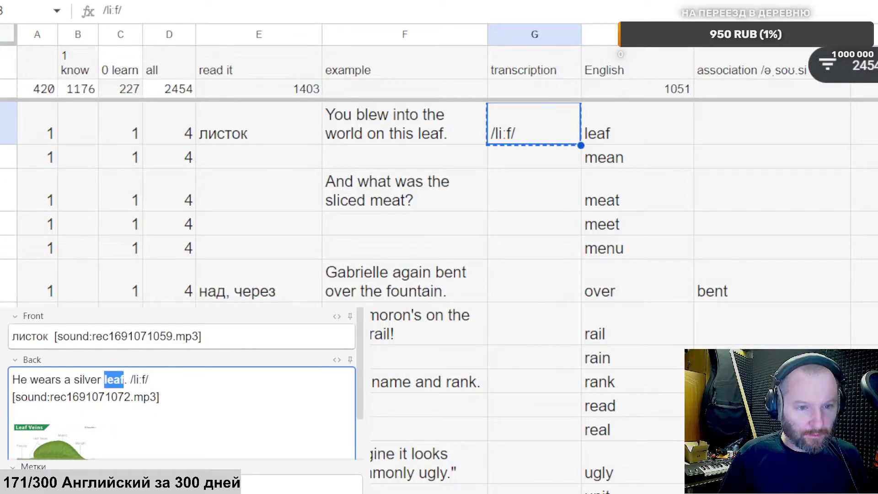
{"action": "key", "text": "ctrl+Return"}
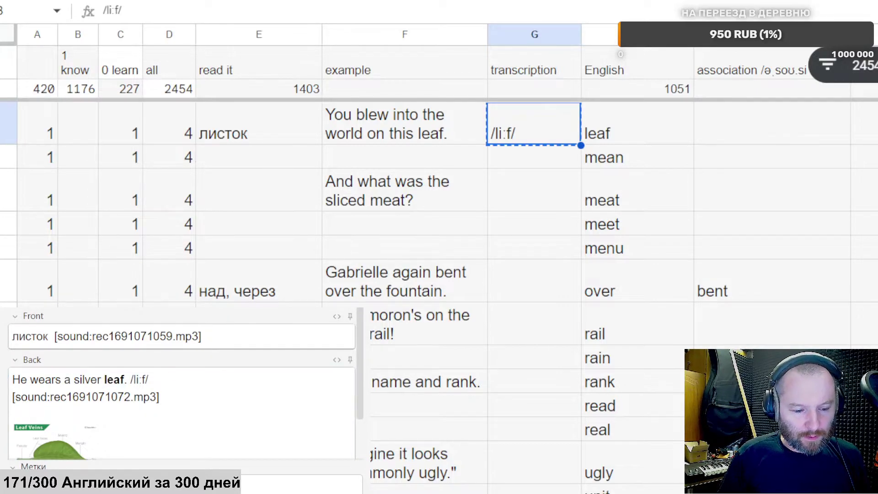
{"action": "key", "text": "ctrl+Return"}
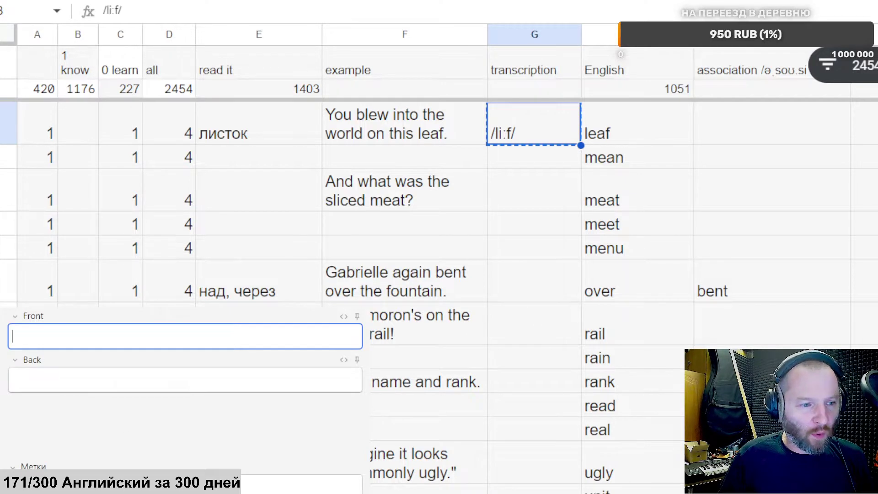
Step: Clear the contents of the "leaf" and "mean" rows in the spreadsheet
{"action": "left_click", "coordinate": [3, 122]}
{"action": "key", "text": "Delete"}
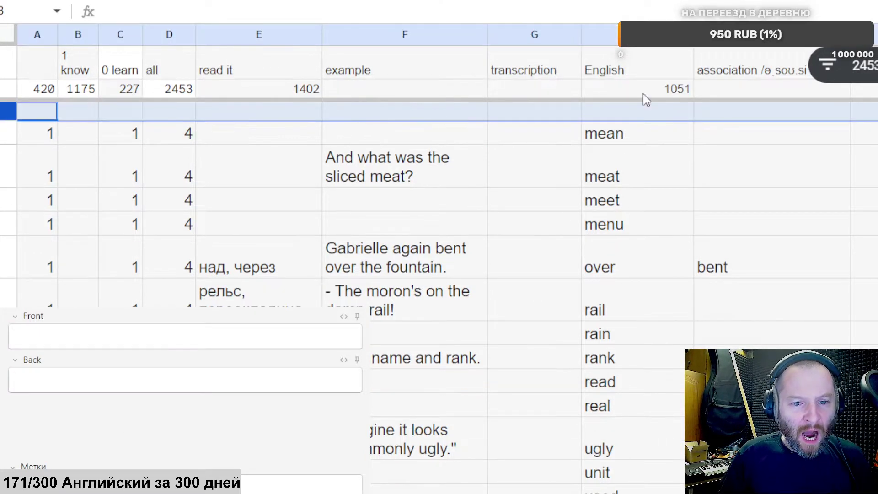
{"action": "left_click", "coordinate": [616, 139]}
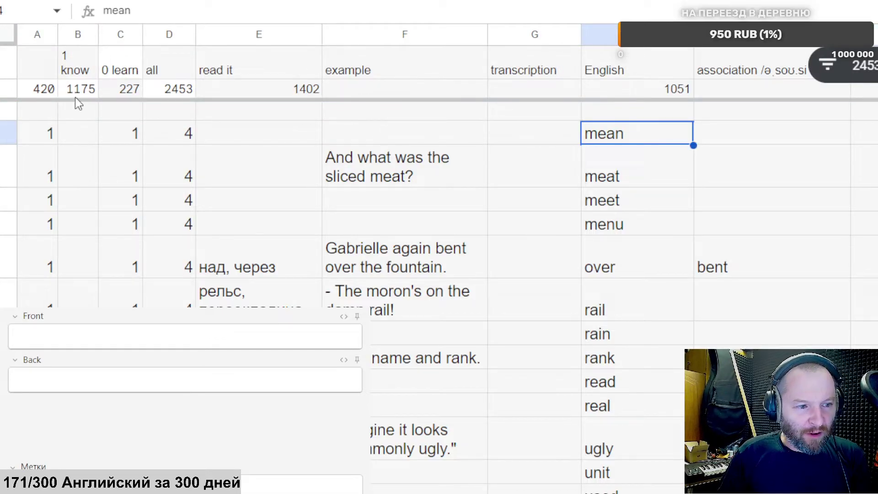
{"action": "left_click", "coordinate": [6, 132]}
{"action": "key", "text": "ctrl+alt+minus"}
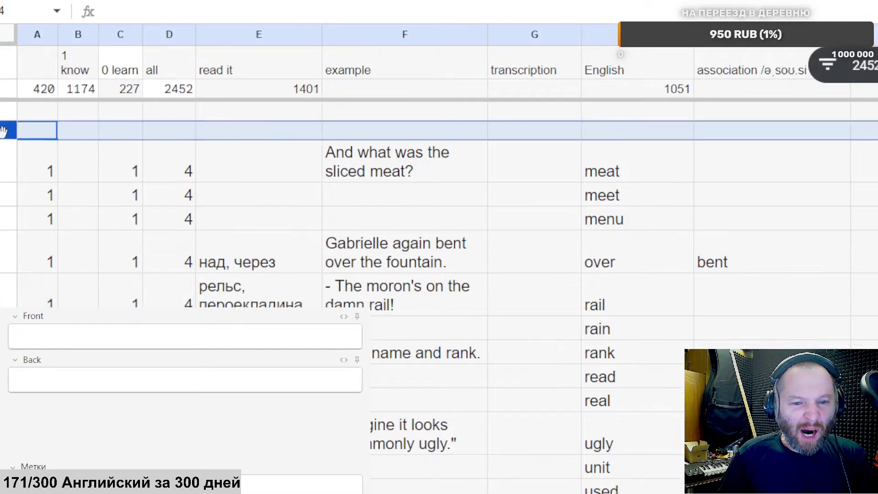
Step: Copy the word "meat" from the spreadsheet and look up its Russian translation in the translator
{"action": "left_click", "coordinate": [629, 178]}
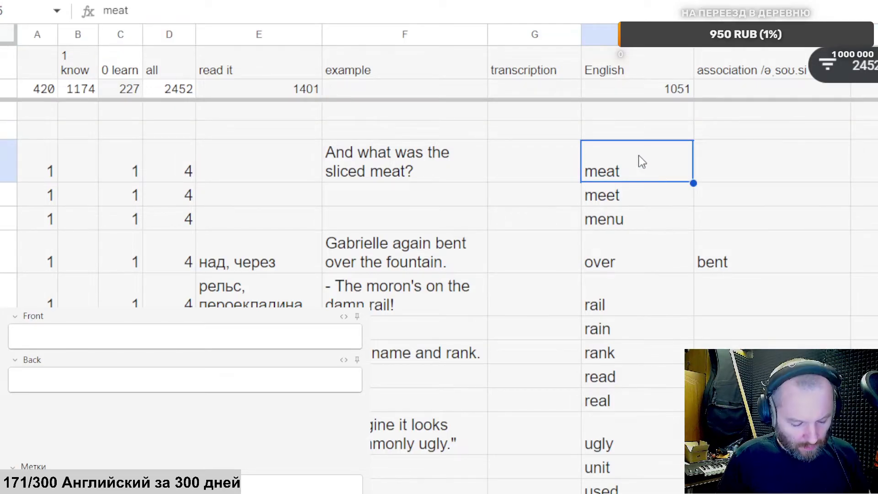
{"action": "key", "text": "ctrl+c"}
{"action": "key", "text": "alt+Tab"}
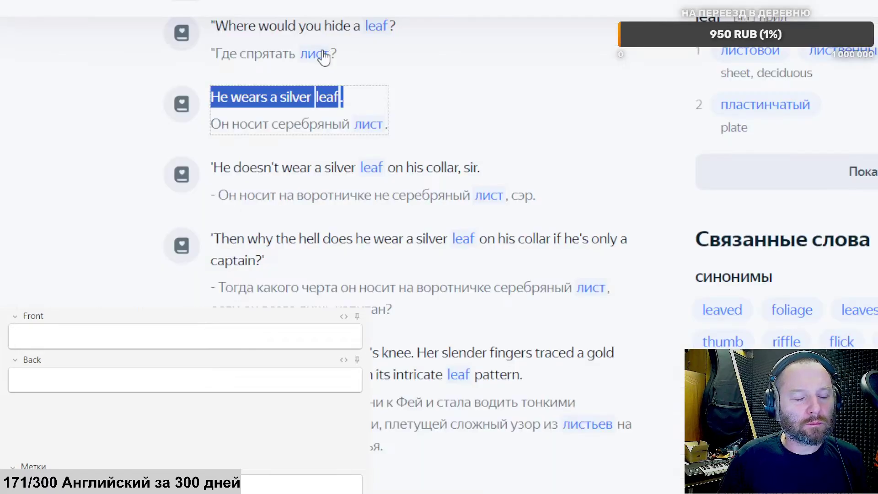
{"action": "scroll", "coordinate": [293, 79], "scroll_direction": "up", "scroll_amount": 10}
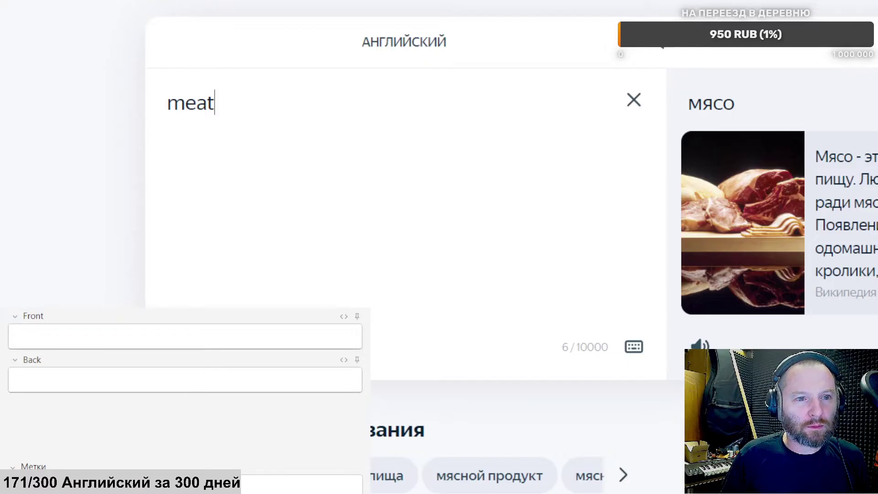
Step: Enter "мясо" in the Front field of the new card and add a sound recording after it
{"action": "key", "text": "ctrl+Tab"}
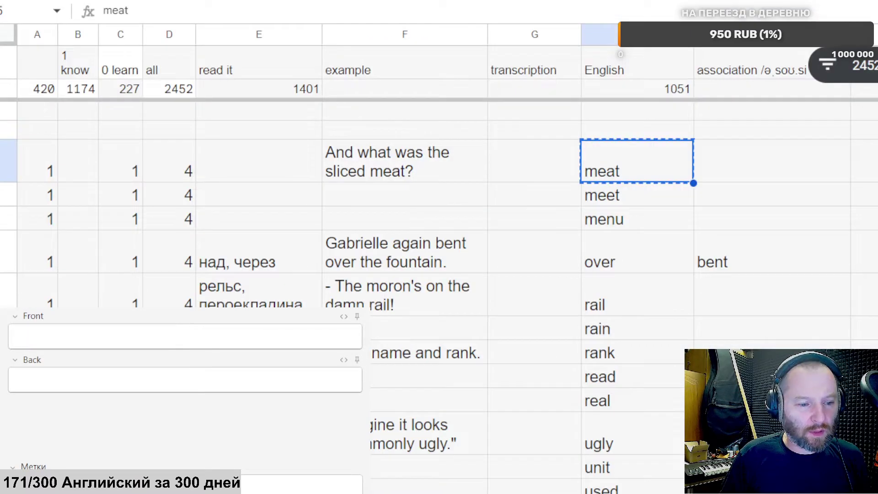
{"action": "left_click", "coordinate": [48, 333]}
{"action": "type", "text": "мясо"}
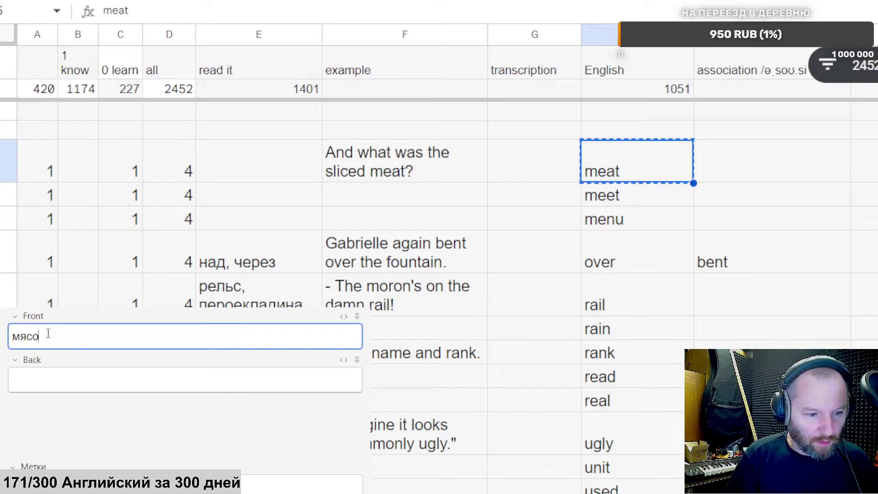
{"action": "key", "text": "alt+Tab"}
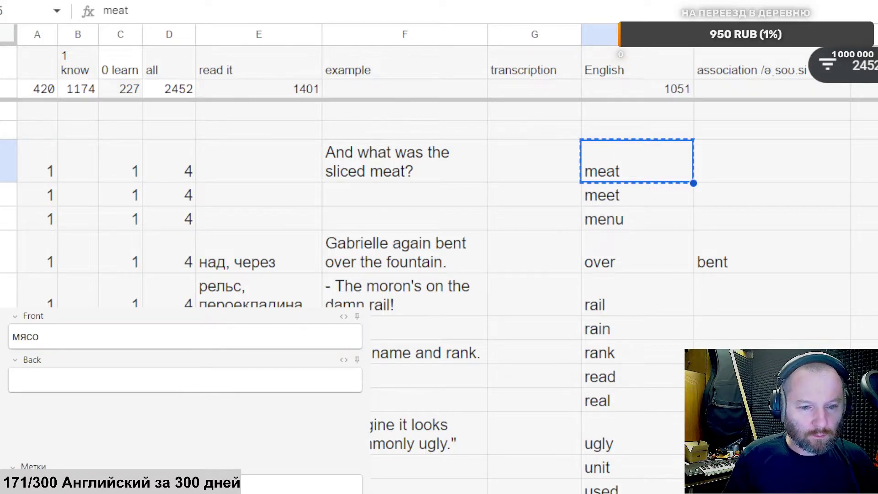
{"action": "key", "text": "Return"}
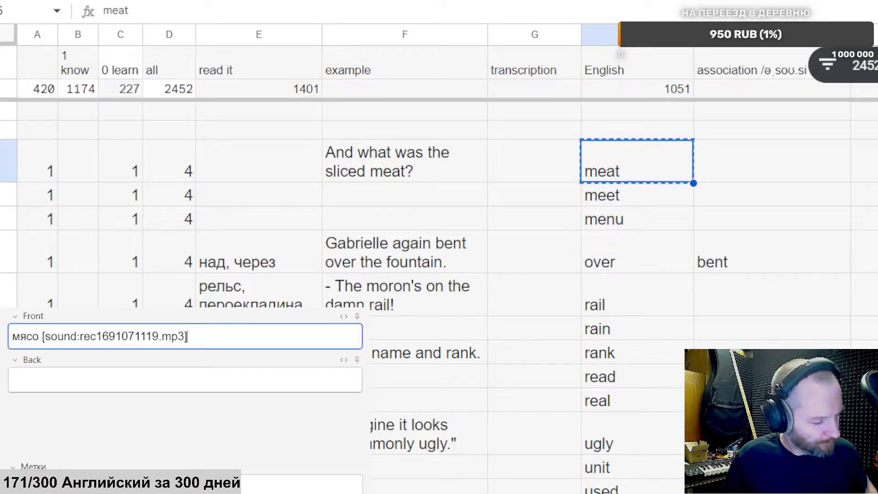
Step: Copy the example "And what was the sliced meat?" from the spreadsheet into the Back field
{"action": "left_click", "coordinate": [163, 387]}
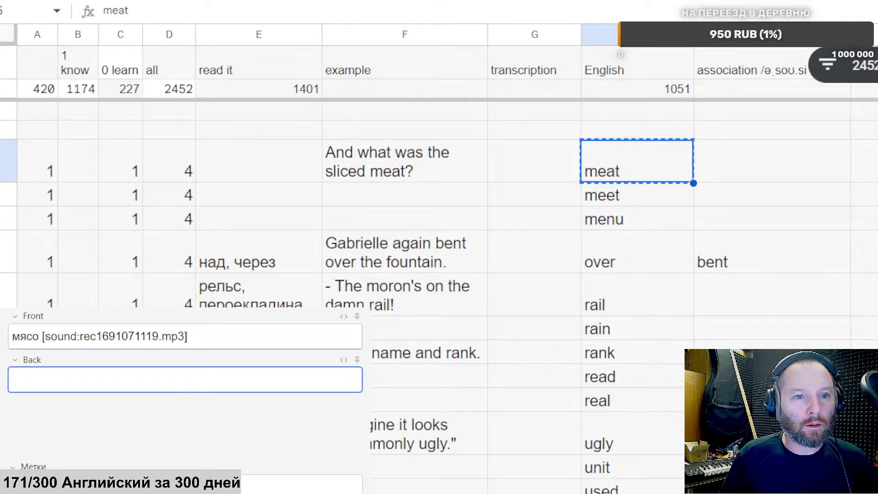
{"action": "left_click", "coordinate": [374, 168]}
{"action": "key", "text": "ctrl+c"}
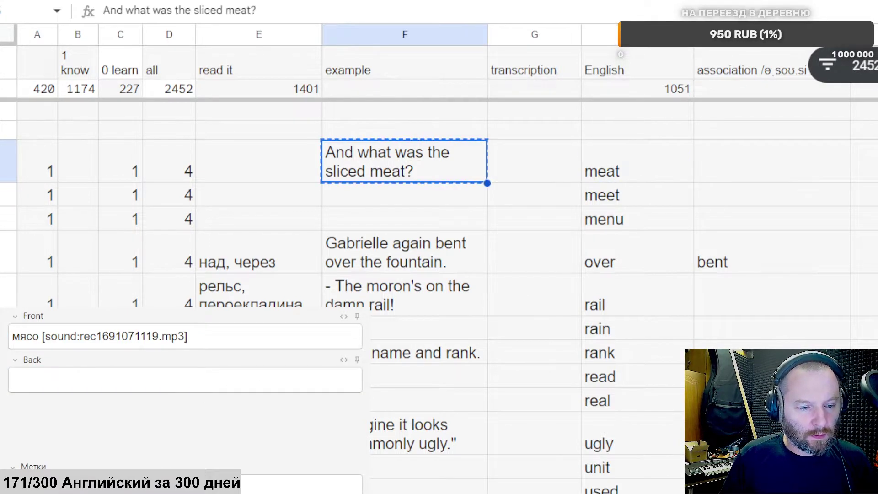
{"action": "left_click", "coordinate": [110, 377]}
{"action": "key", "text": "ctrl+v"}
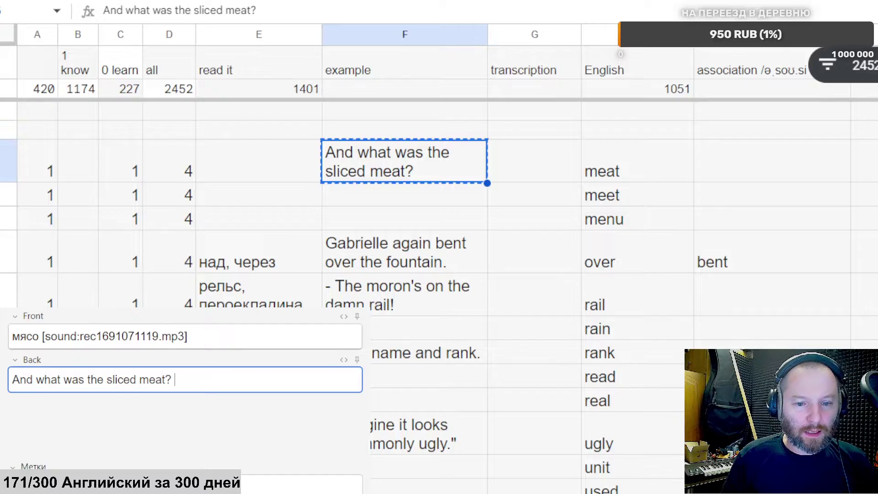
Step: Look up "meat" in the online English dictionary and play its US pronunciation
{"action": "left_click", "coordinate": [600, 170]}
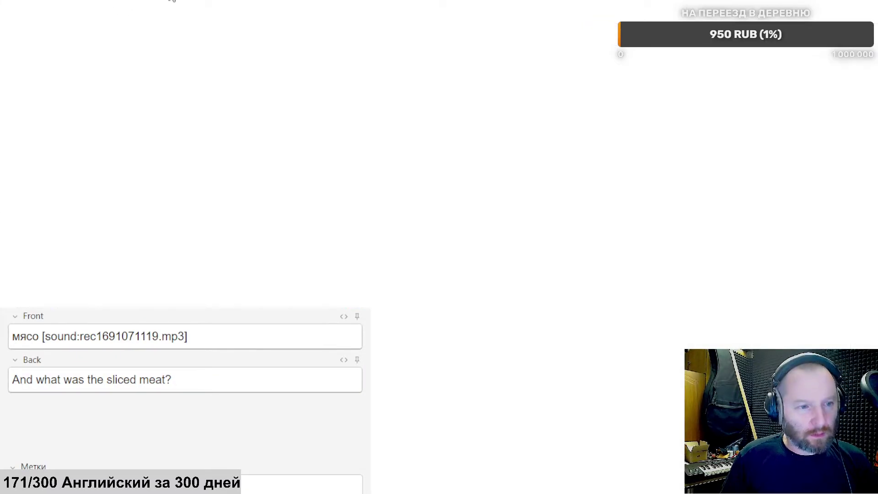
{"action": "left_click_drag", "start_coordinate": [172, 3], "coordinate": [75, 5]}
{"action": "key", "text": "ctrl+v"}
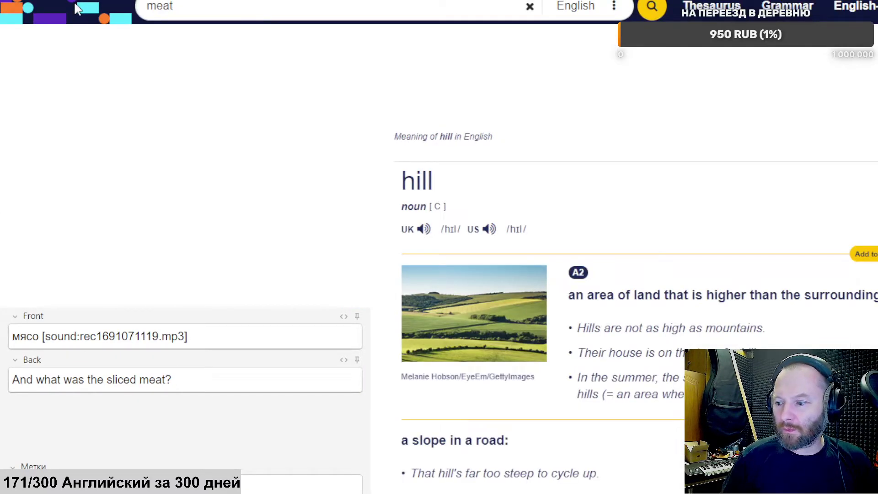
{"action": "key", "text": "Return"}
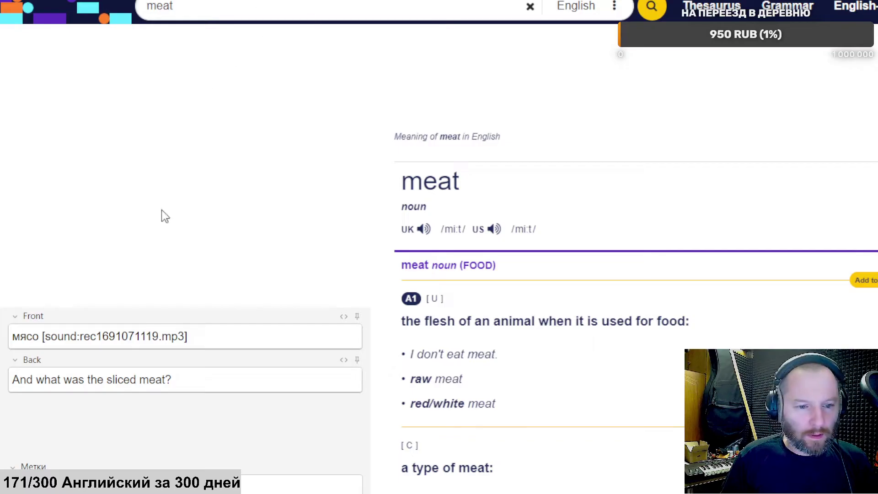
{"action": "scroll", "coordinate": [454, 185], "scroll_direction": "down", "scroll_amount": 1}
{"action": "left_click", "coordinate": [494, 158]}
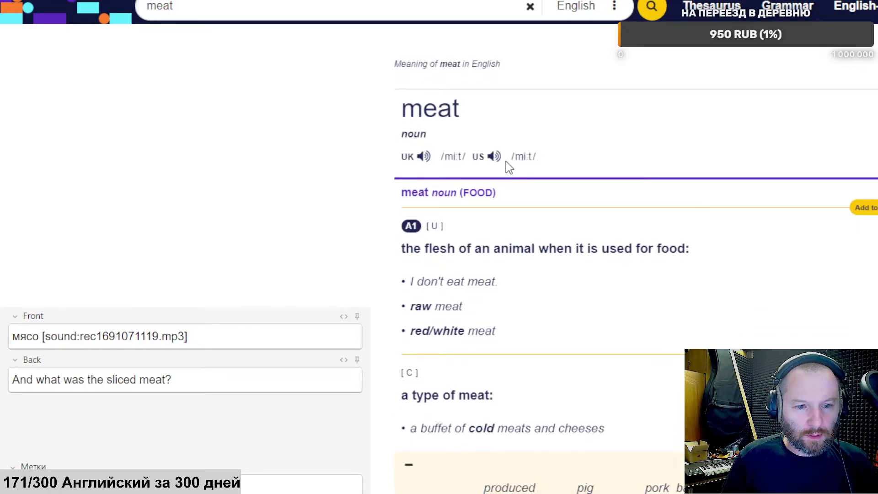
Step: Copy the US transcription /miːt/ from the dictionary entry onto its own line below the example sentence in the Back field
{"action": "left_click_drag", "start_coordinate": [538, 159], "coordinate": [490, 163]}
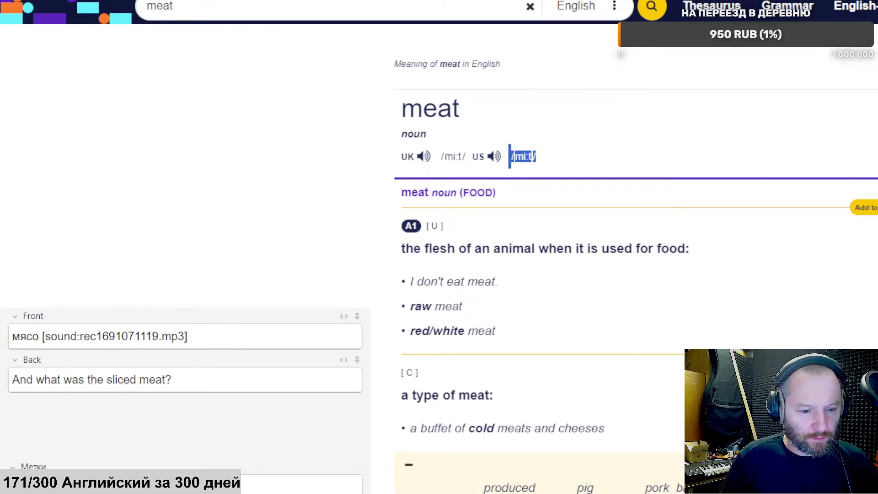
{"action": "left_click", "coordinate": [181, 372]}
{"action": "key", "text": "Return"}
{"action": "key", "text": "ctrl+v"}
{"action": "key", "text": "Home"}
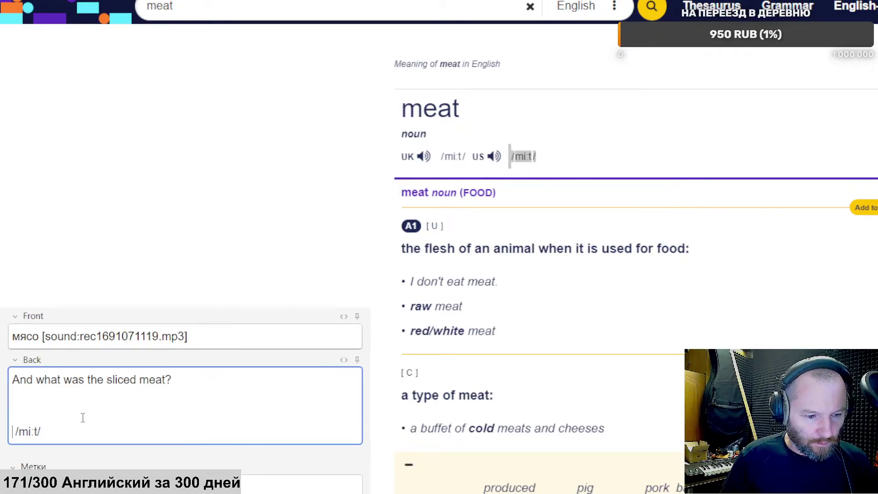
{"action": "key", "text": "ctrl+Home"}
{"action": "key", "text": "ctrl+End"}
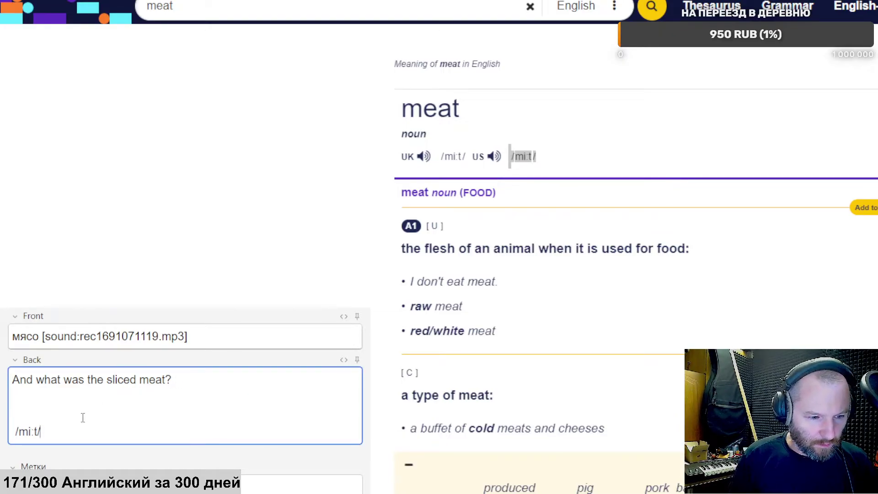
{"action": "key", "text": "BackSpace"}
{"action": "key", "text": "BackSpace"}
{"action": "key", "text": "BackSpace"}
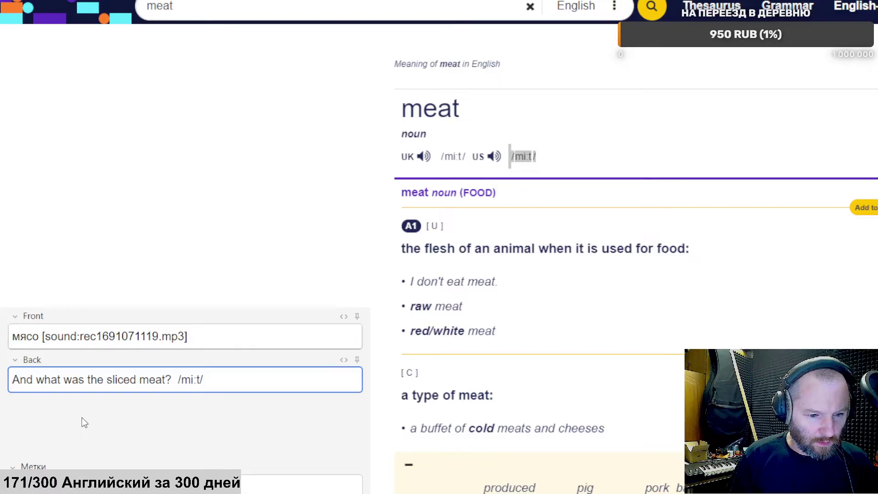
{"action": "key", "text": "Return"}
Step: Make "meat" bold in the example sentence and add a sound recording at the end of that line
{"action": "double_click", "coordinate": [152, 380]}
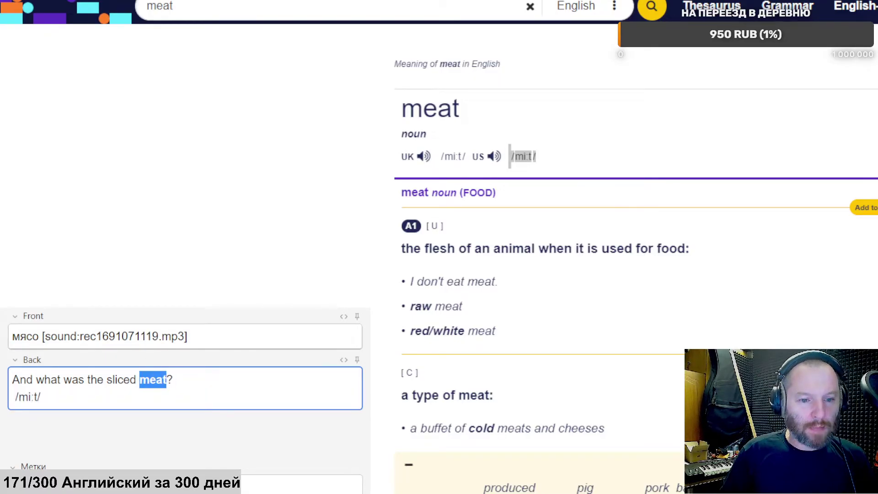
{"action": "key", "text": "ctrl+b"}
{"action": "left_click", "coordinate": [184, 376]}
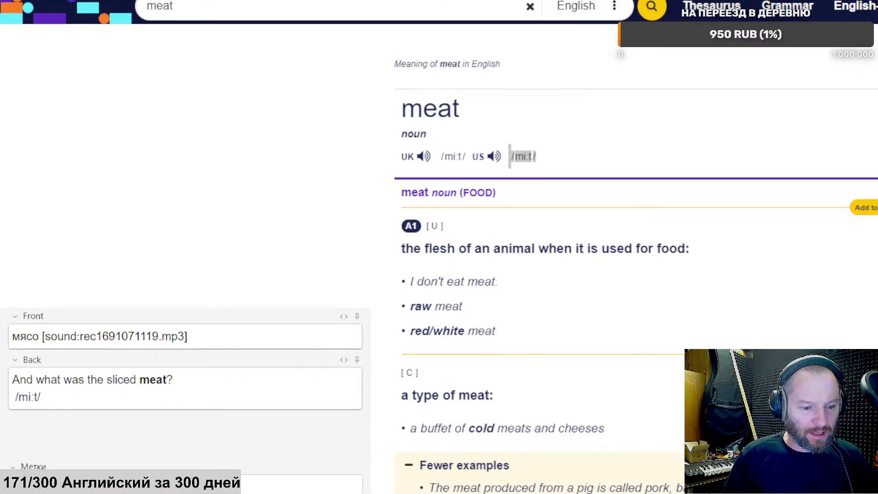
{"action": "key", "text": "Return"}
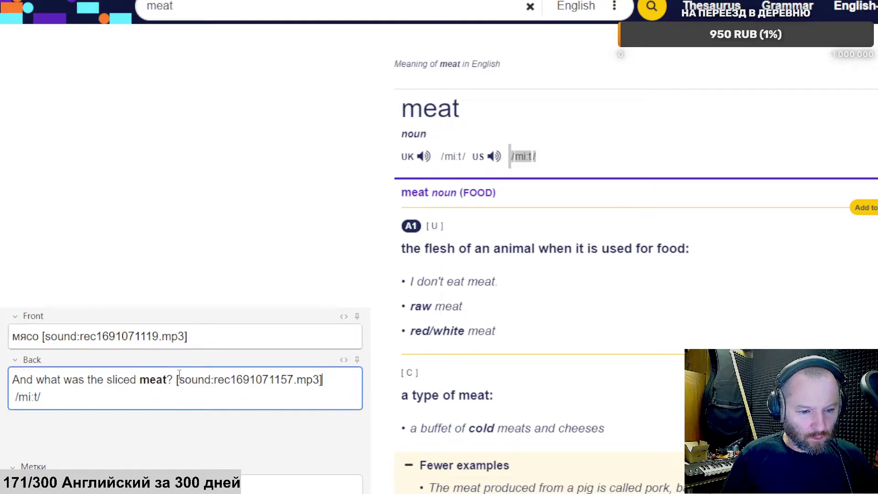
Step: Translate the whole example sentence "And what was the sliced meat?" in the translator
{"action": "left_click_drag", "start_coordinate": [172, 379], "coordinate": [7, 379]}
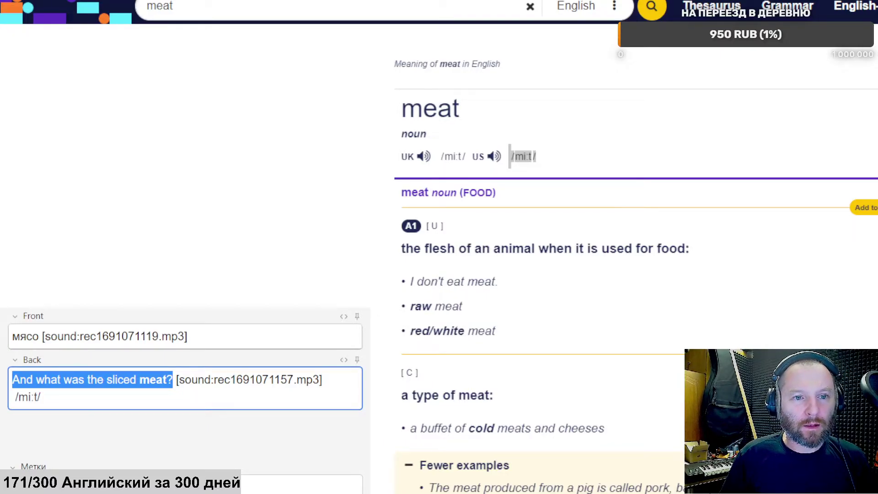
{"action": "key", "text": "ctrl+Tab"}
{"action": "left_click_drag", "start_coordinate": [226, 101], "coordinate": [70, 155]}
{"action": "key", "text": "ctrl+v"}
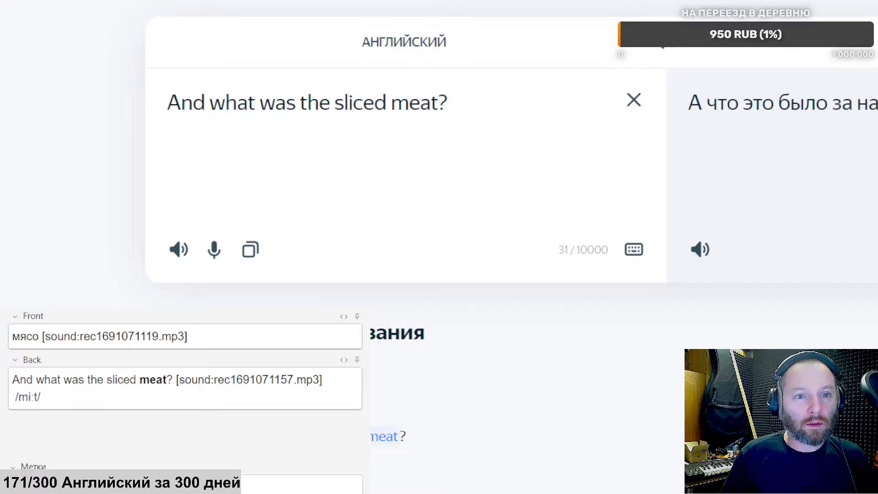
Step: Copy the word "meat" from the Back field and run an image search for it
{"action": "key", "text": "alt+Tab"}
{"action": "left_click", "coordinate": [76, 399]}
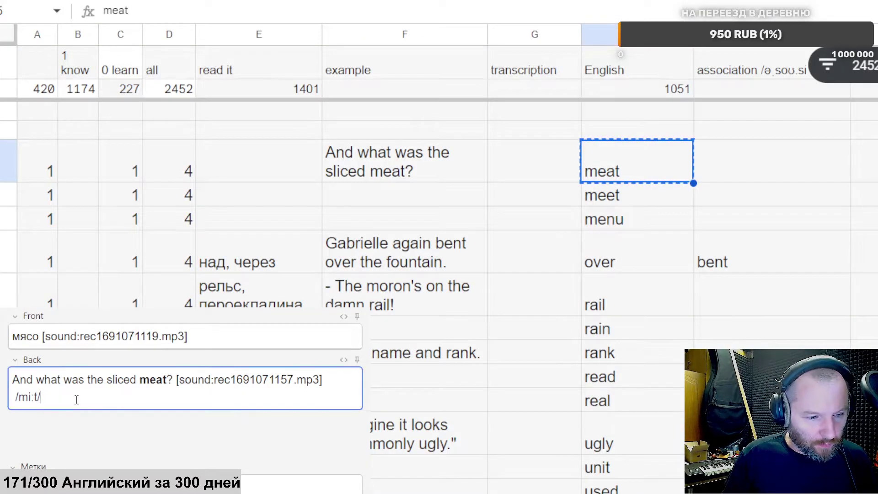
{"action": "double_click", "coordinate": [154, 381]}
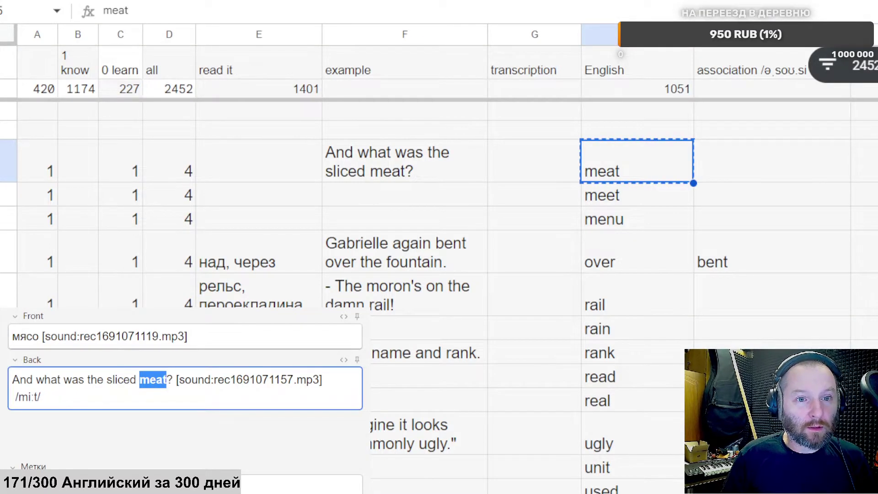
{"action": "key", "text": "ctrl+b"}
{"action": "key", "text": "alt+Tab"}
{"action": "scroll", "coordinate": [382, 247], "scroll_direction": "up", "scroll_amount": 5}
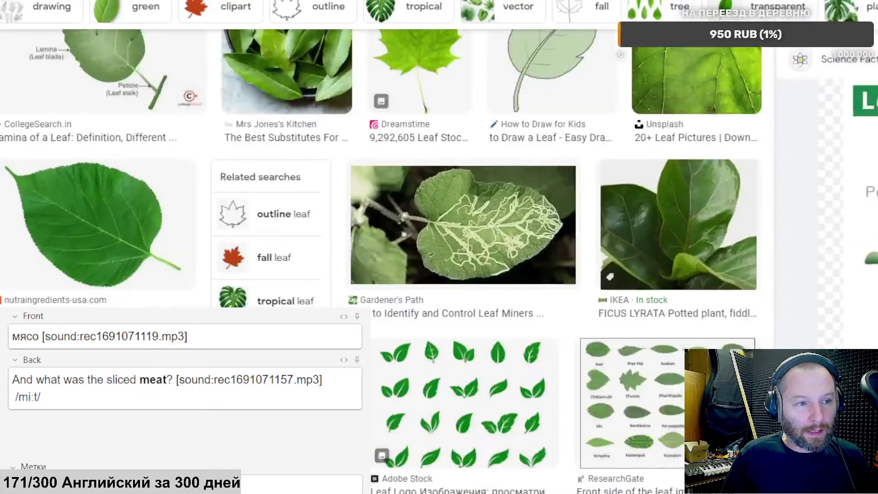
{"action": "key", "text": "ctrl+a"}
{"action": "key", "text": "ctrl+v"}
{"action": "key", "text": "Return"}
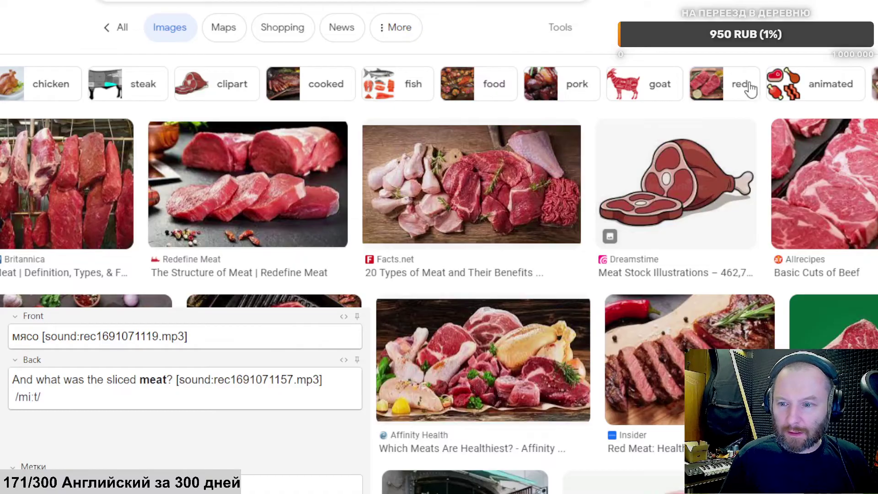
Step: Paste the "What meats are red meats" picture from the image results below the transcription in the Back field and add the finished card
{"action": "scroll", "coordinate": [727, 142], "scroll_direction": "down", "scroll_amount": 5}
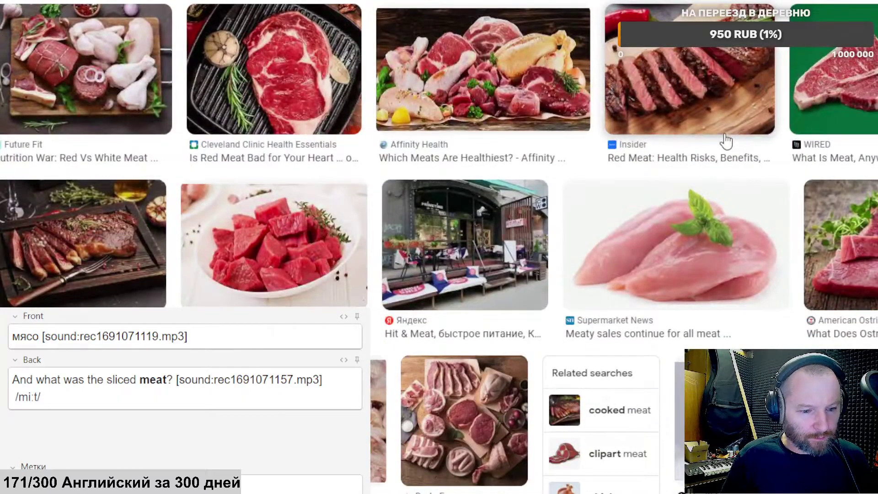
{"action": "scroll", "coordinate": [726, 142], "scroll_direction": "down", "scroll_amount": 4}
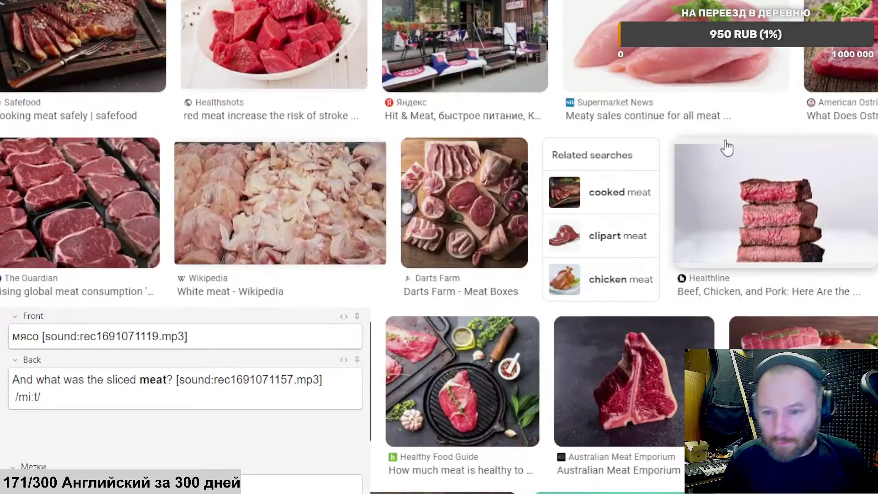
{"action": "scroll", "coordinate": [726, 146], "scroll_direction": "down", "scroll_amount": 2}
{"action": "scroll", "coordinate": [723, 142], "scroll_direction": "down", "scroll_amount": 8}
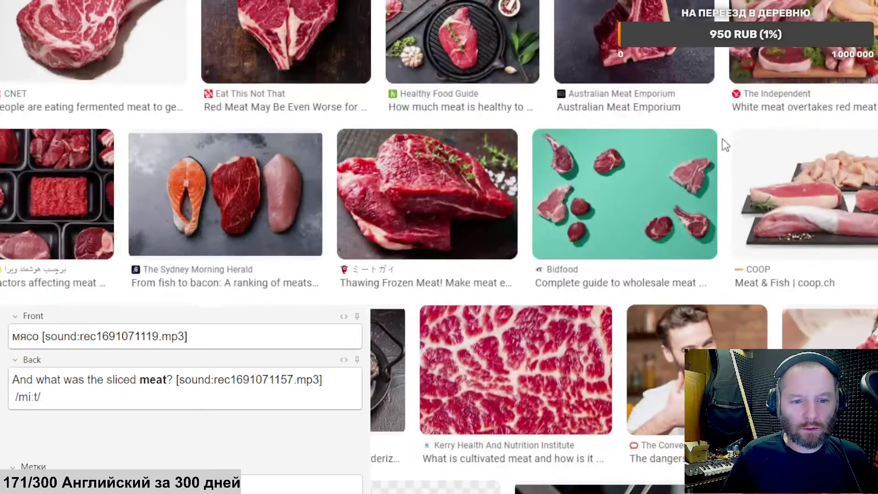
{"action": "scroll", "coordinate": [724, 143], "scroll_direction": "down", "scroll_amount": 6}
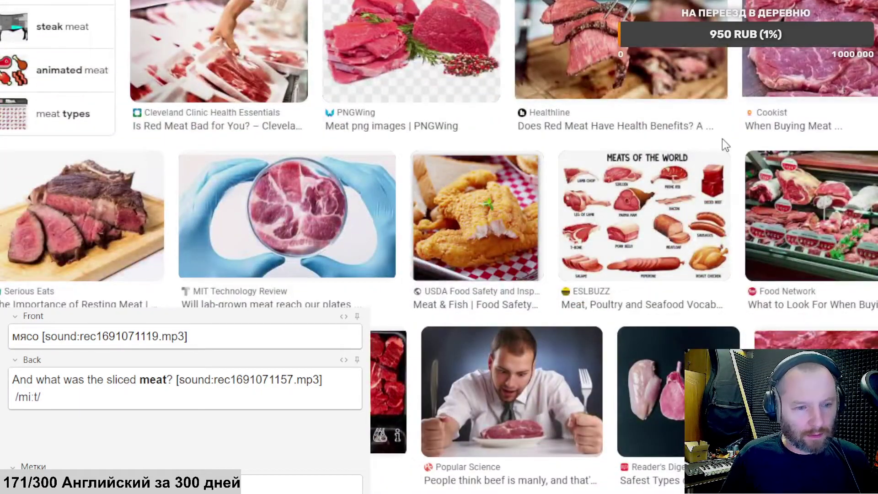
{"action": "scroll", "coordinate": [723, 142], "scroll_direction": "down", "scroll_amount": 5}
{"action": "scroll", "coordinate": [620, 53], "scroll_direction": "up", "scroll_amount": 7}
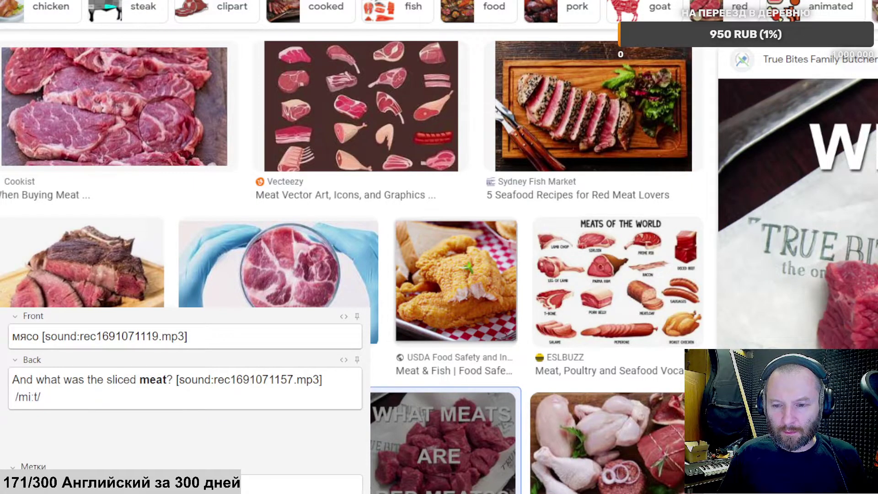
{"action": "left_click", "coordinate": [140, 387]}
{"action": "key", "text": "Return"}
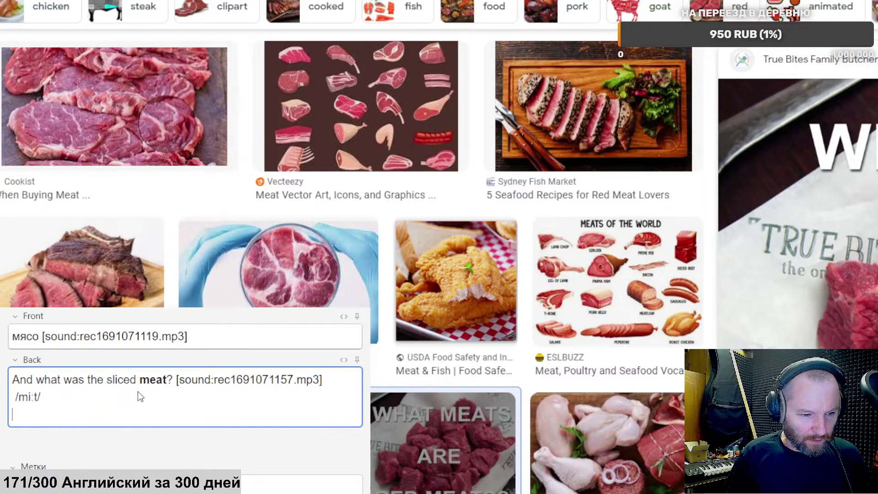
{"action": "key", "text": "ctrl+v"}
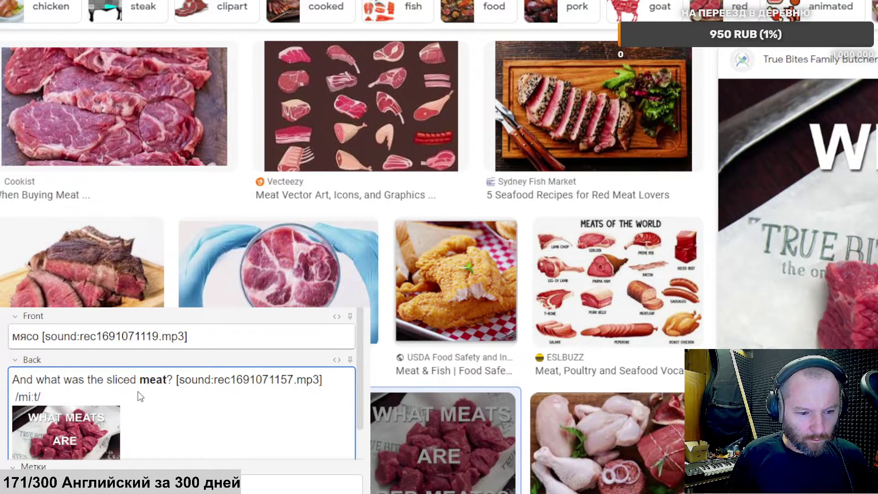
{"action": "key", "text": "ctrl+Return"}
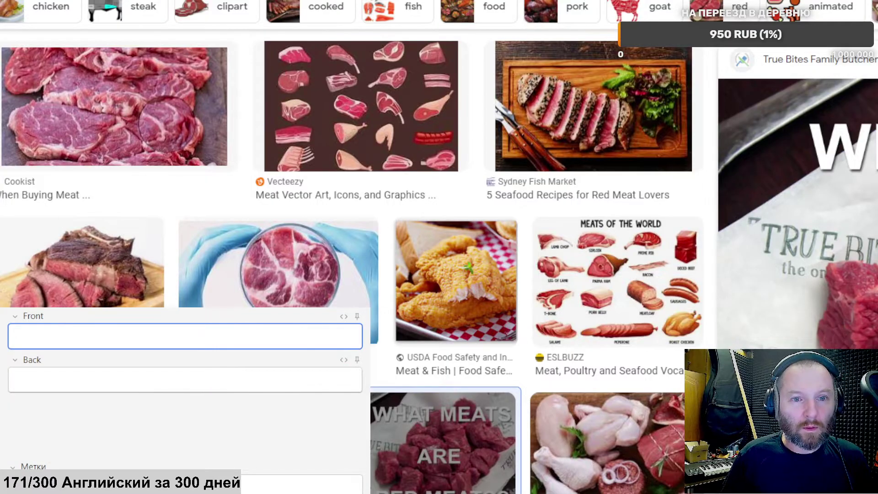
Step: Return to the spreadsheet and clear the whole row of the finished word "meat"
{"action": "key", "text": "alt+Tab"}
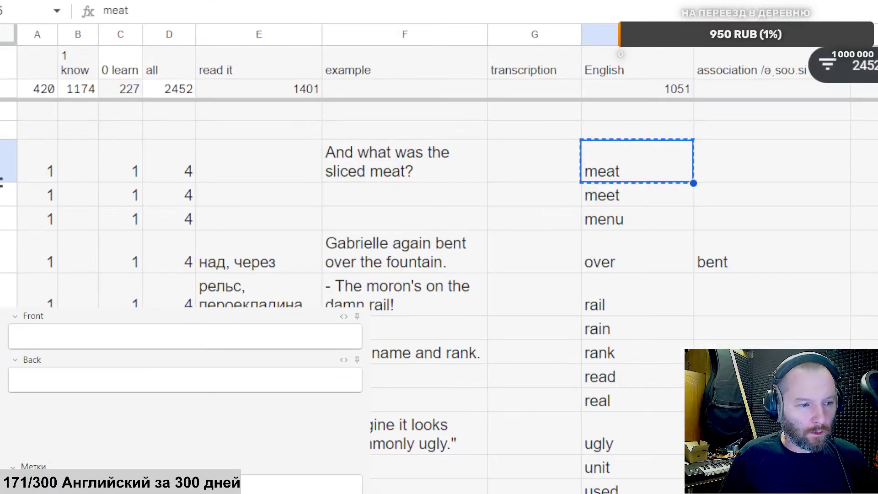
{"action": "left_click", "coordinate": [3, 176]}
{"action": "key", "text": "Delete"}
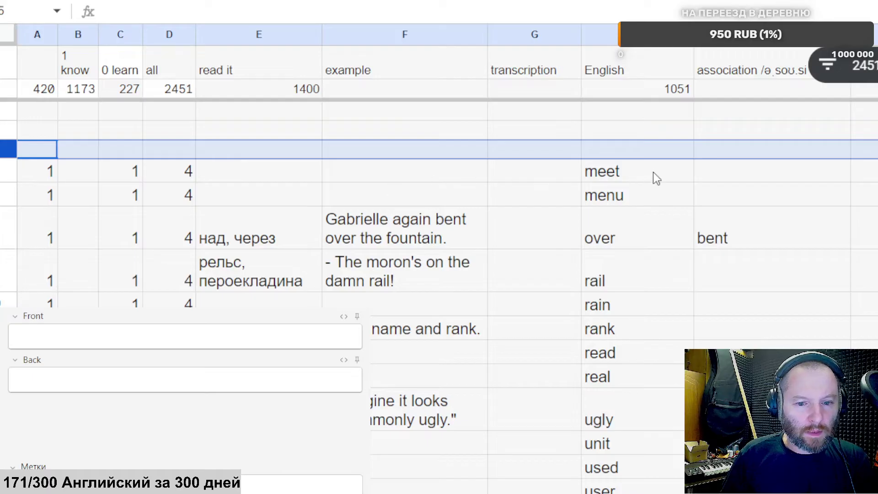
Step: Copy the word "meet" from the English column and translate it into Russian in the translator
{"action": "left_click", "coordinate": [657, 176]}
{"action": "key", "text": "ctrl+c"}
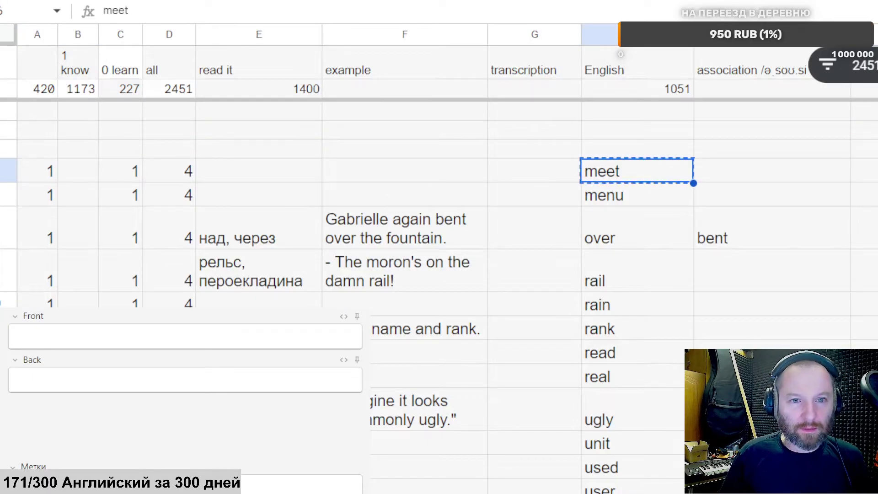
{"action": "key", "text": "alt+Tab"}
{"action": "left_click_drag", "start_coordinate": [448, 121], "coordinate": [170, 127]}
{"action": "key", "text": "ctrl+v"}
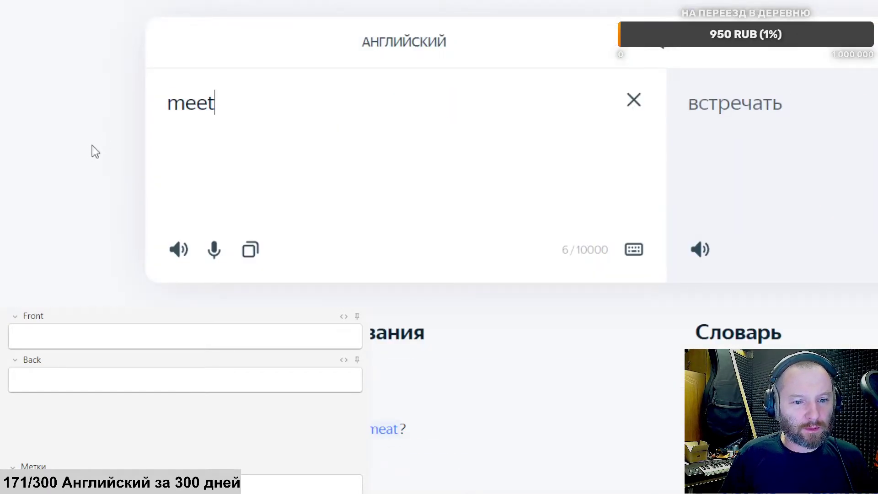
Step: Look up "meet" in the English dictionary and play its US pronunciation
{"action": "key", "text": "alt+Tab"}
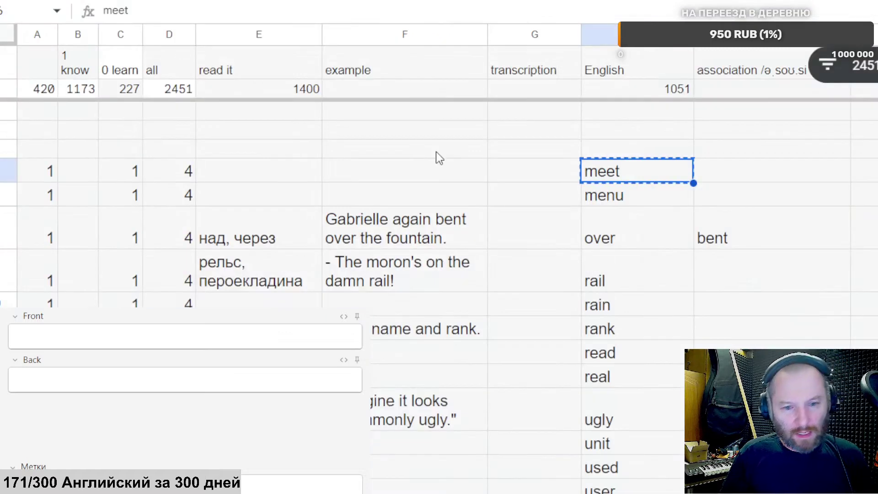
{"action": "left_click", "coordinate": [6, 179]}
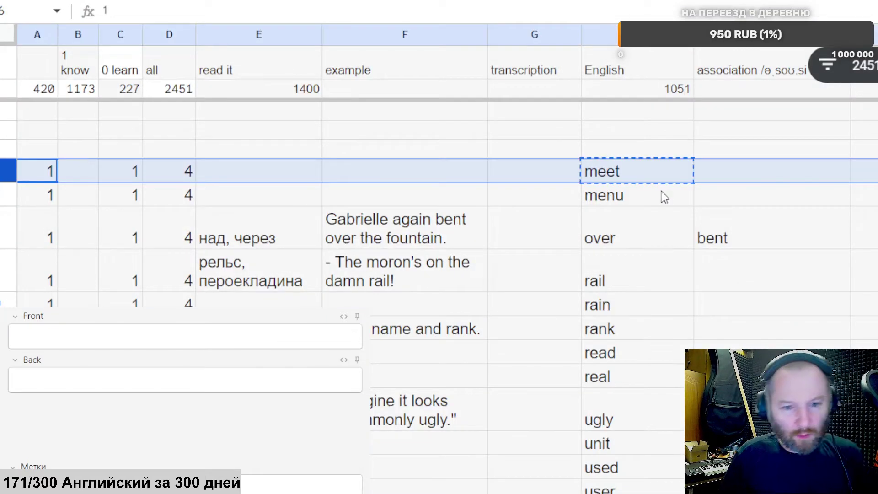
{"action": "left_click", "coordinate": [644, 174]}
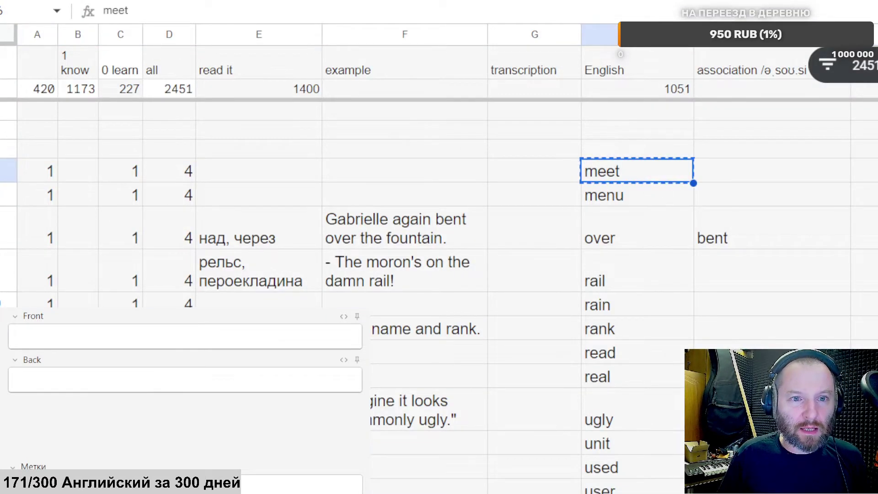
{"action": "key", "text": "ctrl+Tab"}
{"action": "key", "text": "ctrl+Tab"}
{"action": "left_click", "coordinate": [558, 149]}
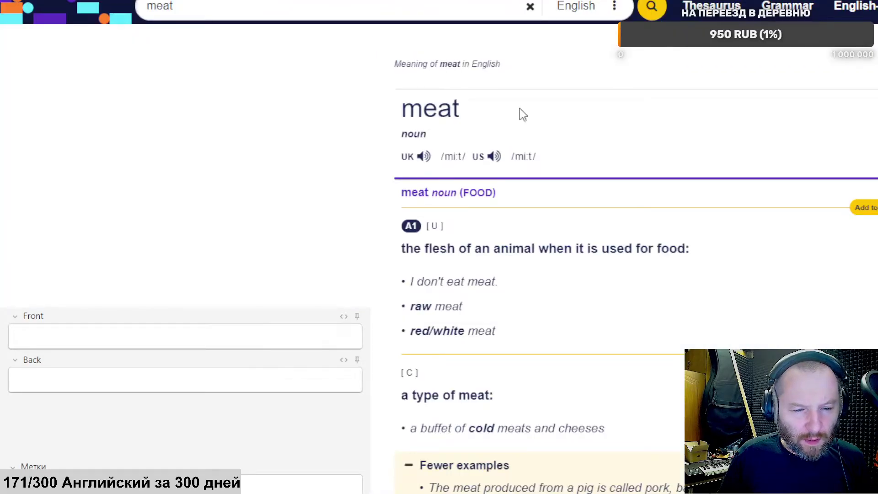
{"action": "left_click_drag", "start_coordinate": [172, 7], "coordinate": [72, 15]}
{"action": "key", "text": "ctrl+v"}
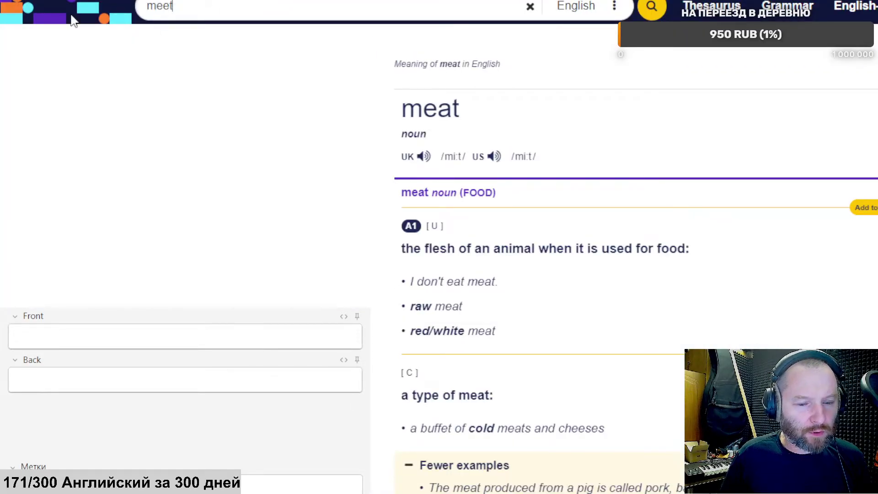
{"action": "key", "text": "Return"}
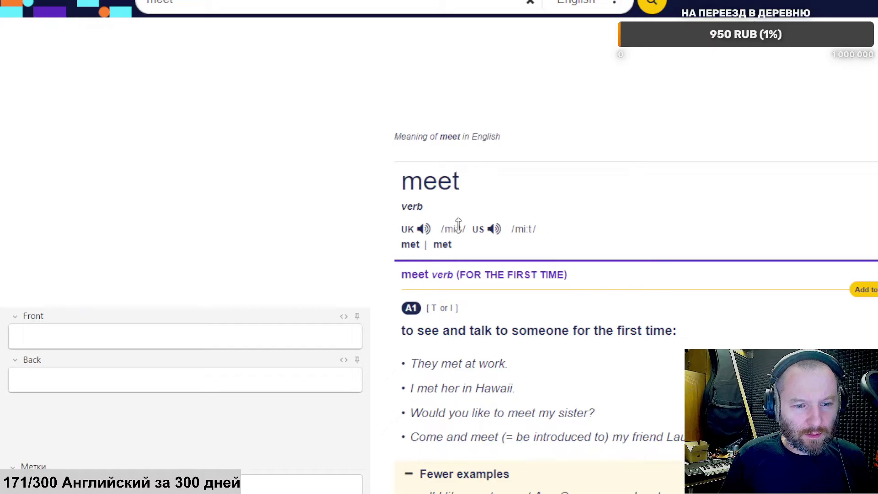
{"action": "scroll", "coordinate": [517, 155], "scroll_direction": "down", "scroll_amount": 5}
{"action": "scroll", "coordinate": [523, 135], "scroll_direction": "up", "scroll_amount": 2}
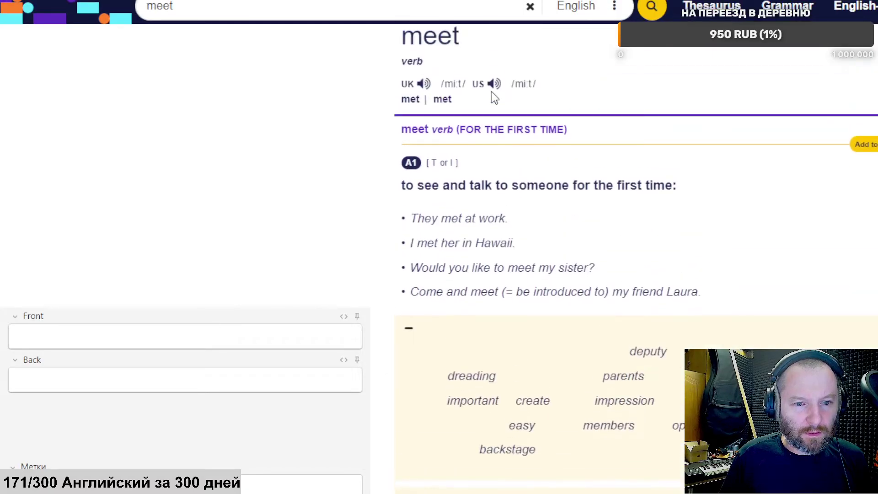
{"action": "left_click", "coordinate": [491, 85]}
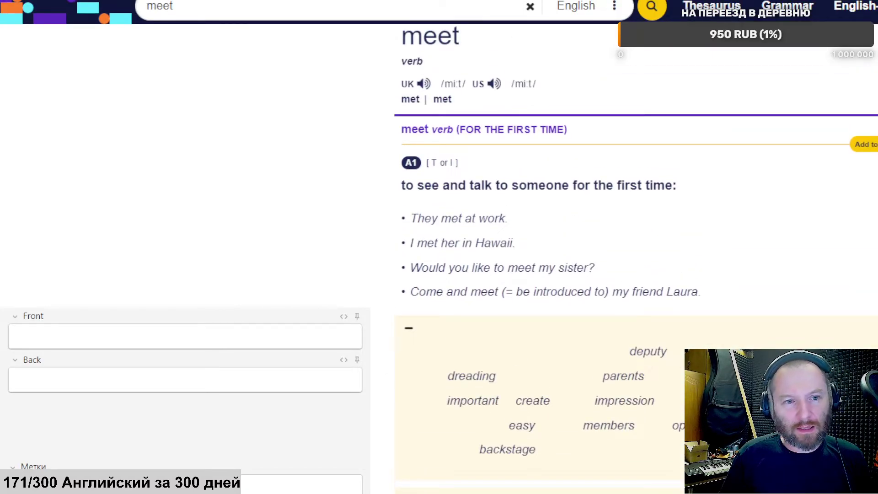
Step: Clear the spreadsheet rows of the words "meet", "menu" and "over" without making cards for them
{"action": "key", "text": "ctrl+shift+Tab"}
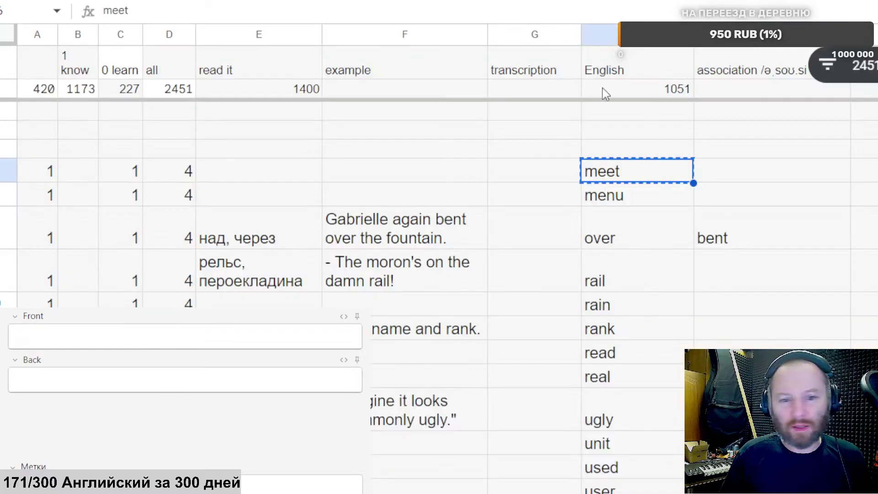
{"action": "left_click", "coordinate": [2, 171]}
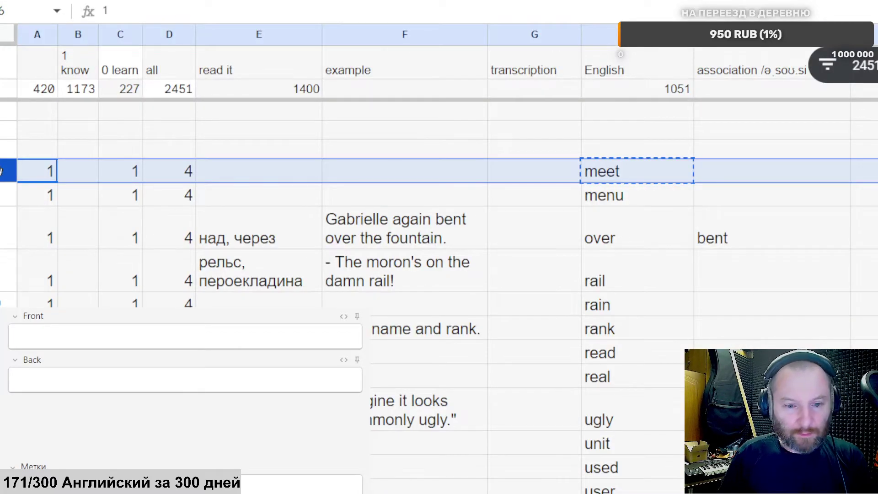
{"action": "key", "text": "Delete"}
{"action": "scroll", "coordinate": [131, 171], "scroll_direction": "down", "scroll_amount": 1}
{"action": "left_click", "coordinate": [1, 136]}
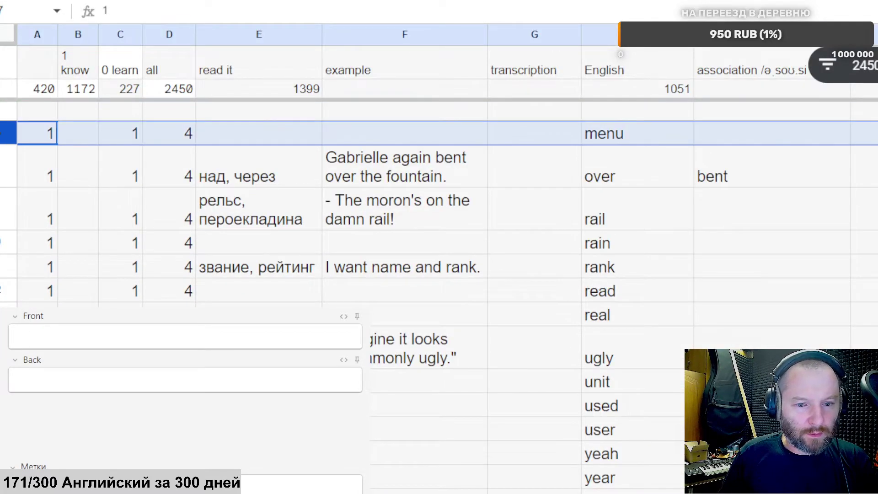
{"action": "key", "text": "ctrl+alt+minus"}
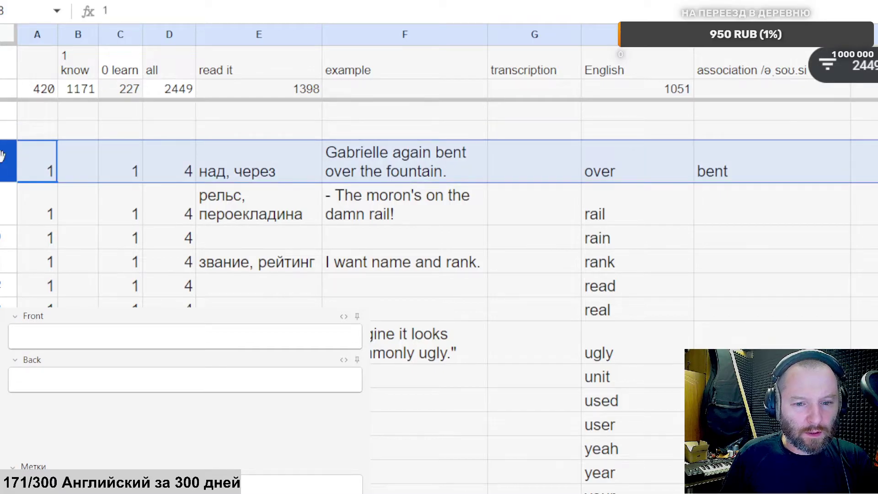
{"action": "key", "text": "ctrl+alt+minus"}
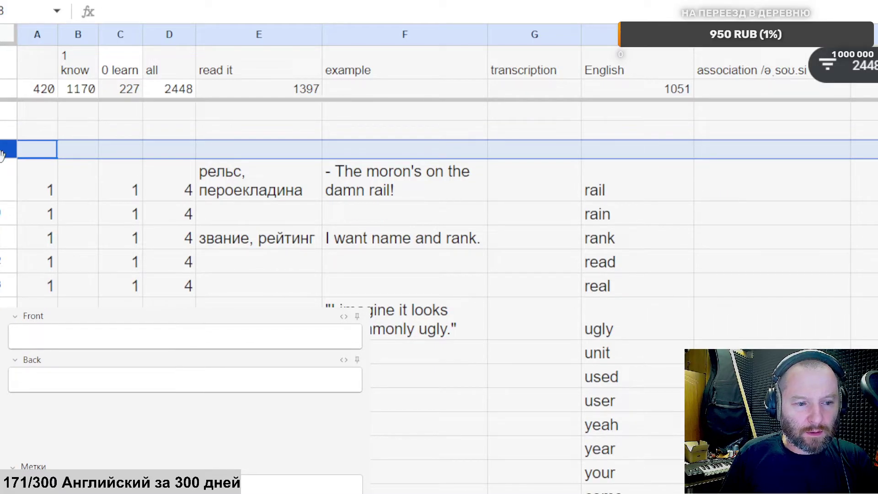
{"action": "left_click", "coordinate": [3, 178]}
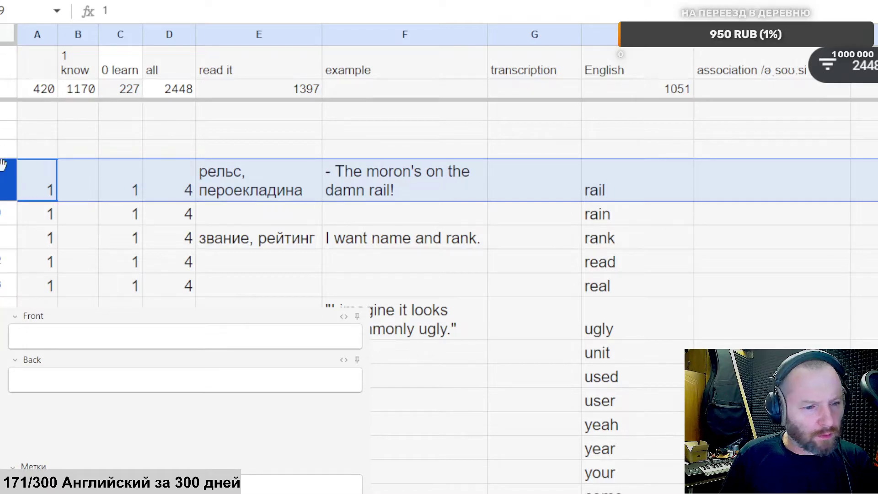
{"action": "key", "text": "ctrl+alt+minus"}
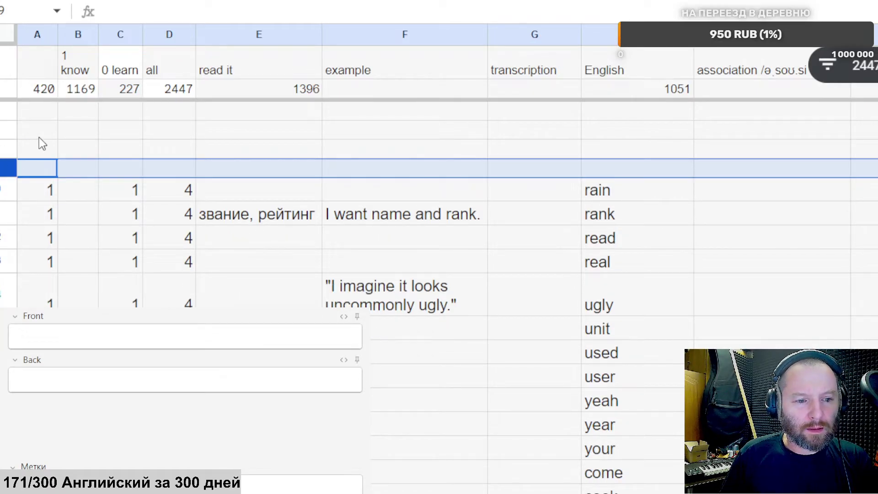
{"action": "key", "text": "ctrl+z"}
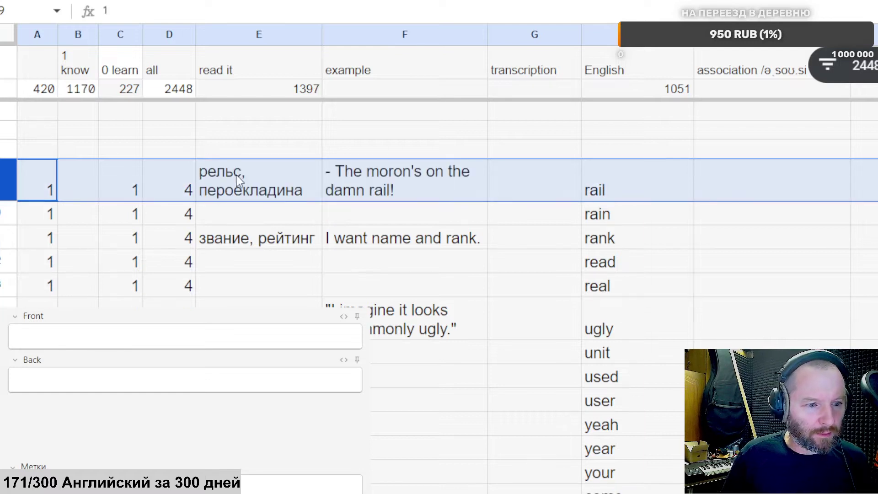
Step: Copy the word "rail" from the English column and translate it into Russian in the translator
{"action": "left_click", "coordinate": [620, 208]}
{"action": "left_click", "coordinate": [633, 184]}
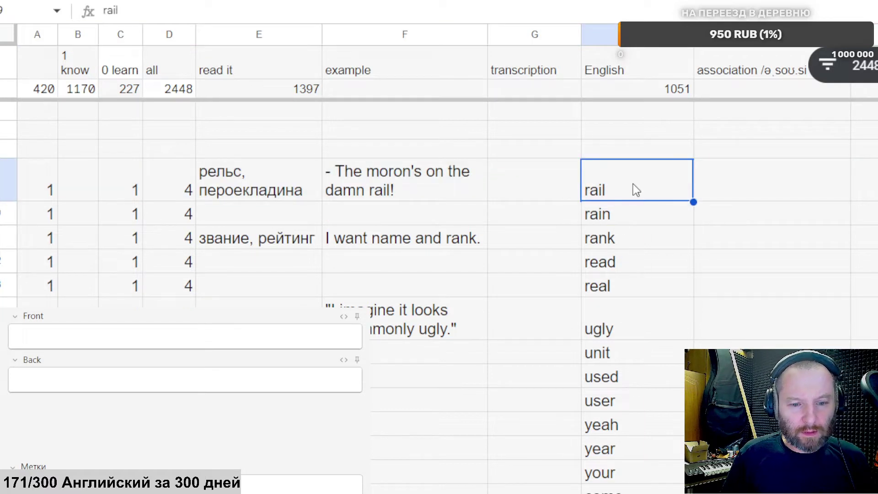
{"action": "key", "text": "ctrl+c"}
{"action": "key", "text": "alt+Tab"}
{"action": "key", "text": "ctrl+a"}
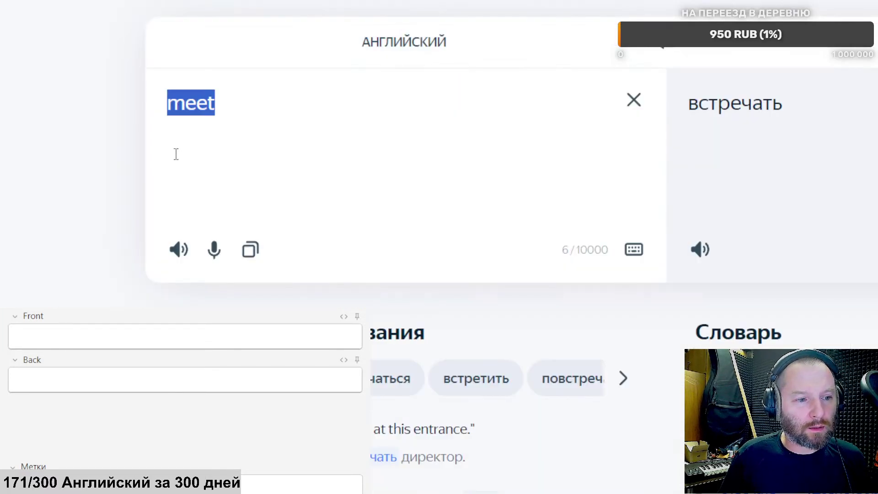
{"action": "key", "text": "ctrl+v"}
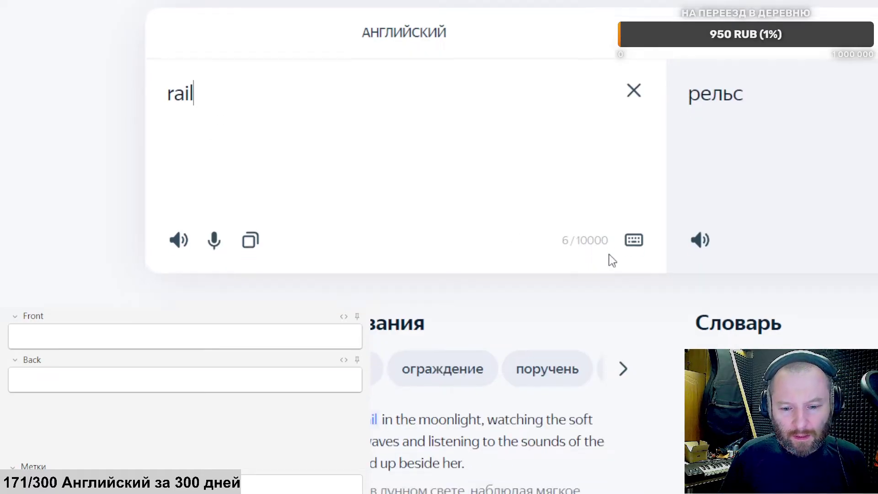
Step: Enter the Russian translations "рельс, перила, ограждение, ругать," on the front of the new card
{"action": "scroll", "coordinate": [609, 254], "scroll_direction": "down", "scroll_amount": 5}
{"action": "left_click", "coordinate": [69, 336]}
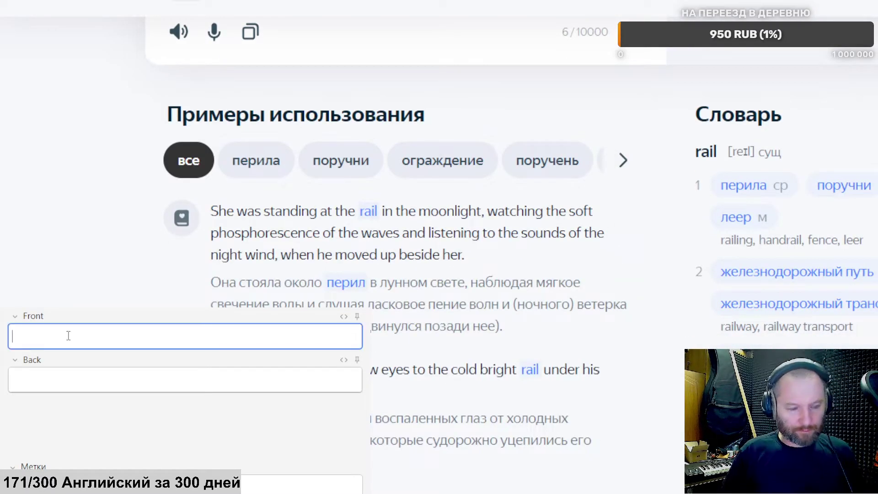
{"action": "type", "text": "рельс, перила,"}
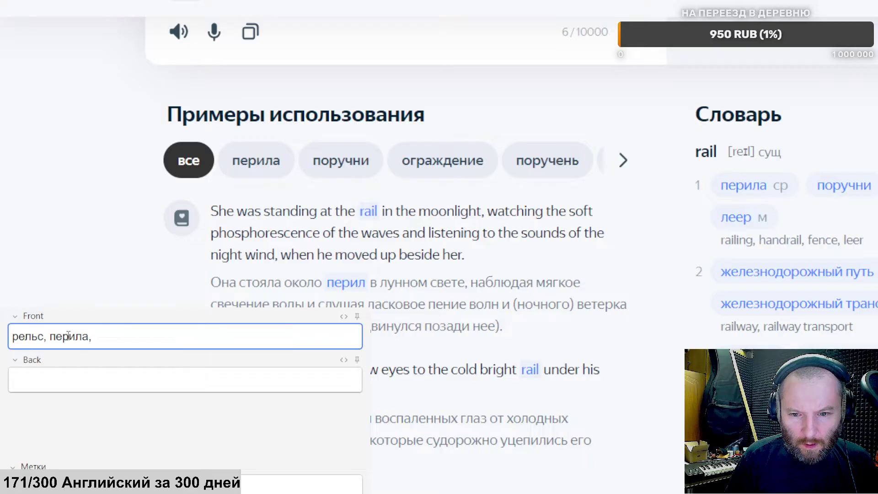
{"action": "type", "text": "ограж"}
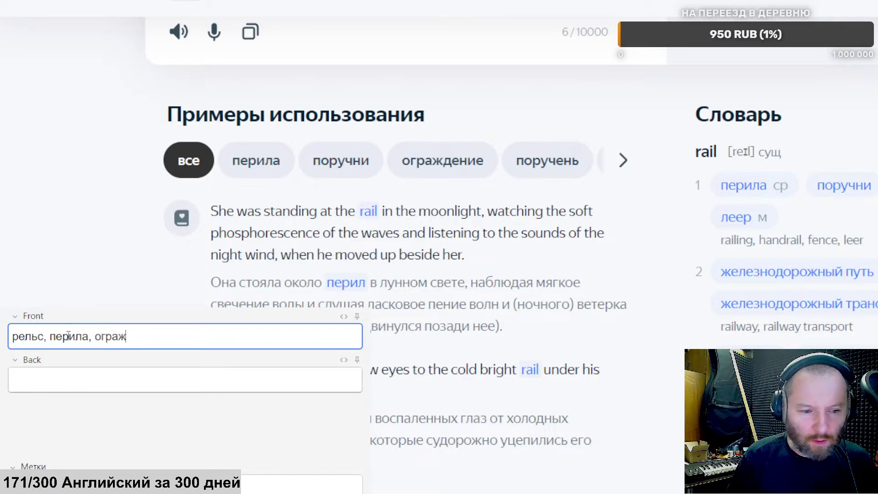
{"action": "type", "text": "дение,"}
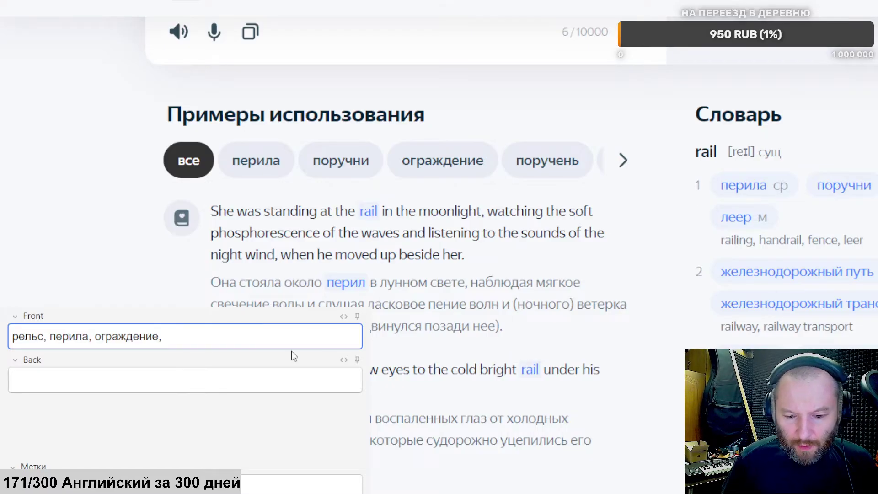
{"action": "scroll", "coordinate": [292, 356], "scroll_direction": "down", "scroll_amount": 3}
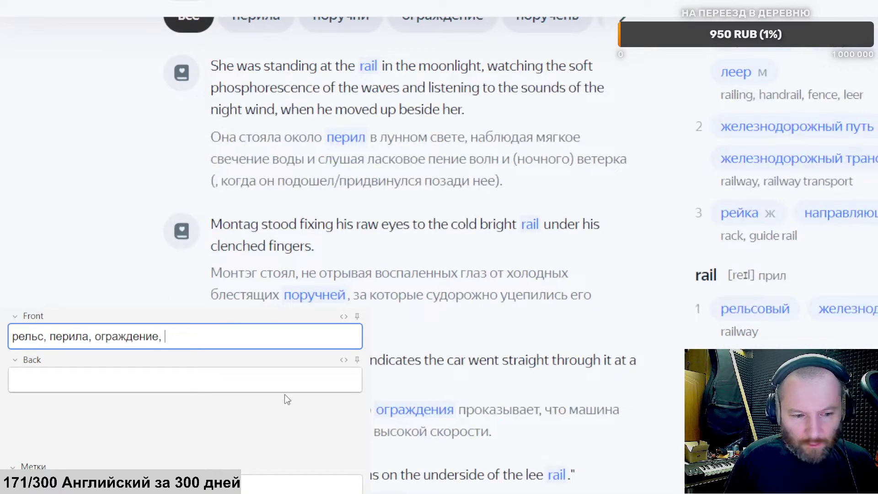
{"action": "type", "text": "ругать"}
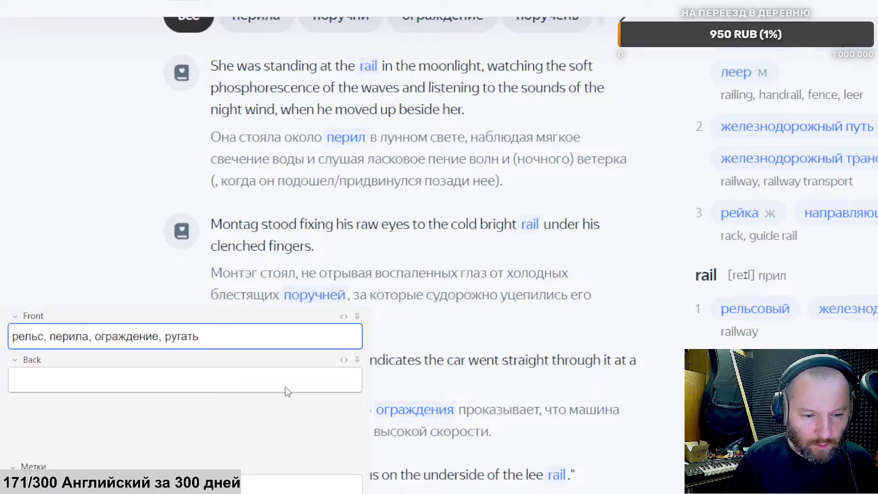
{"action": "type", "text": ","}
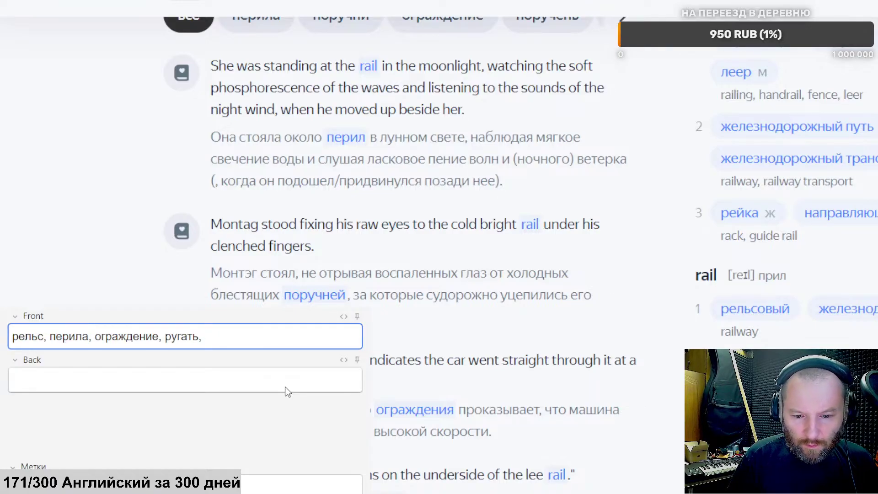
Step: Replace the comma between "ограждение" and "ругать" on the card's front with a semicolon
{"action": "key", "text": "Left"}
{"action": "key", "text": "Left"}
{"action": "key", "text": "Left"}
{"action": "key", "text": "Left"}
{"action": "key", "text": "Left"}
{"action": "key", "text": "Left"}
{"action": "key", "text": "Left"}
{"action": "key", "text": "Left"}
{"action": "key", "text": "Left"}
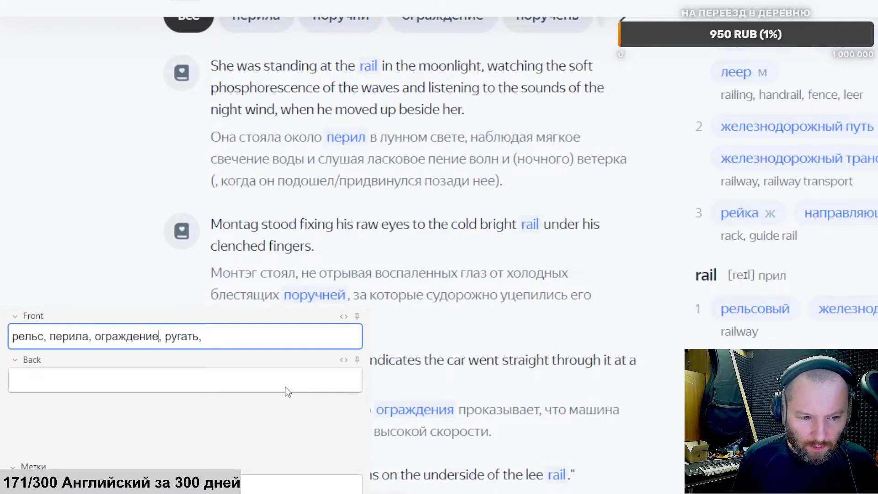
{"action": "key", "text": "Delete"}
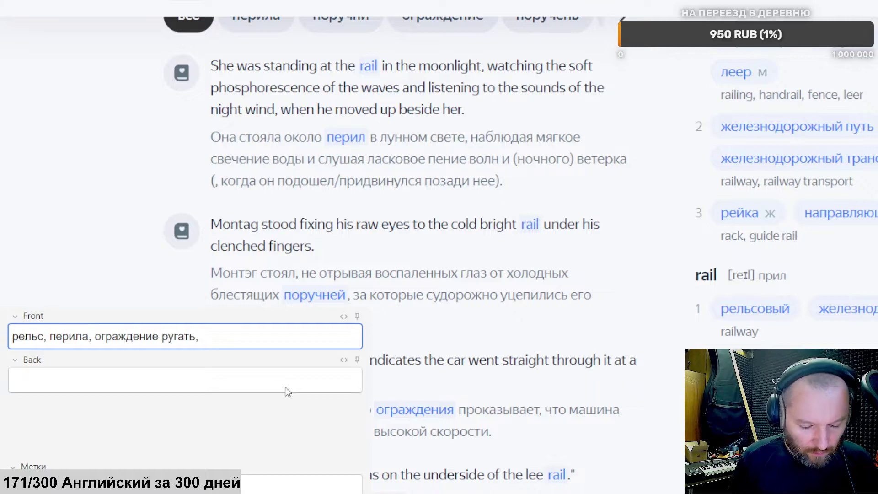
{"action": "type", "text": ";"}
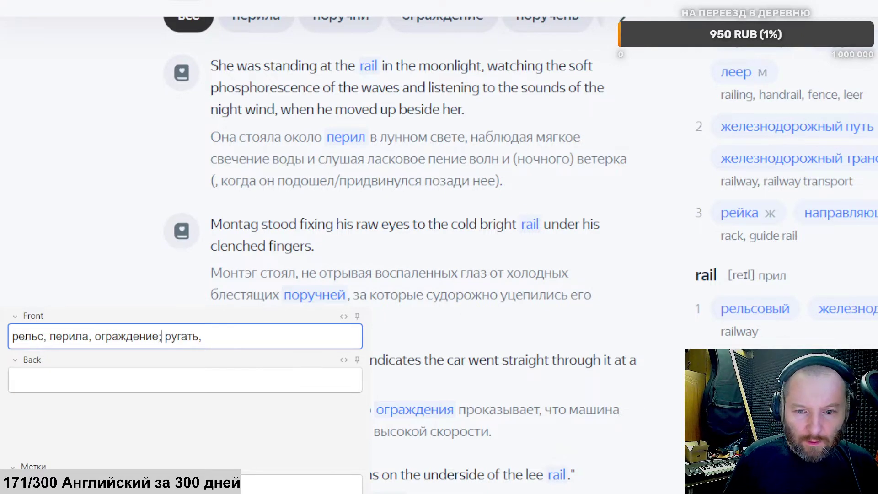
Step: Check further meanings of "rail", add "перекладина" after "ограждение" on the card's front, and remove the trailing comma after "ругать"
{"action": "scroll", "coordinate": [439, 183], "scroll_direction": "up", "scroll_amount": 1}
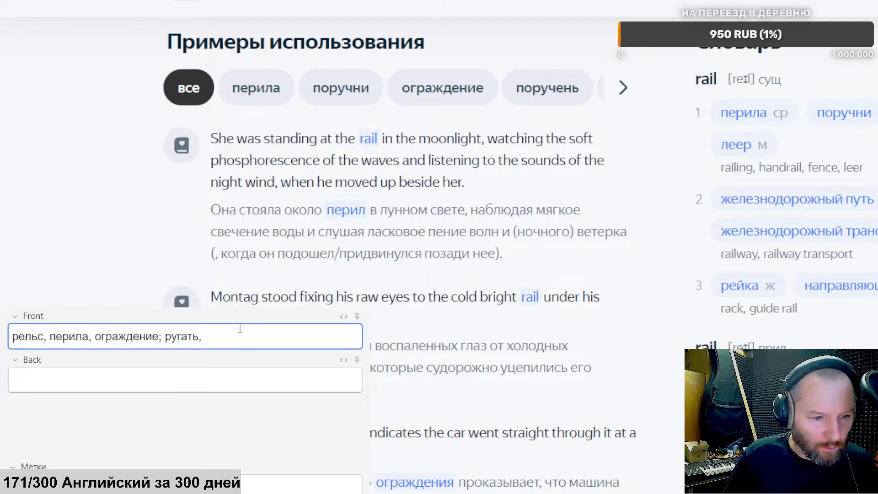
{"action": "scroll", "coordinate": [394, 229], "scroll_direction": "down", "scroll_amount": 2}
{"action": "scroll", "coordinate": [393, 229], "scroll_direction": "down", "scroll_amount": 6}
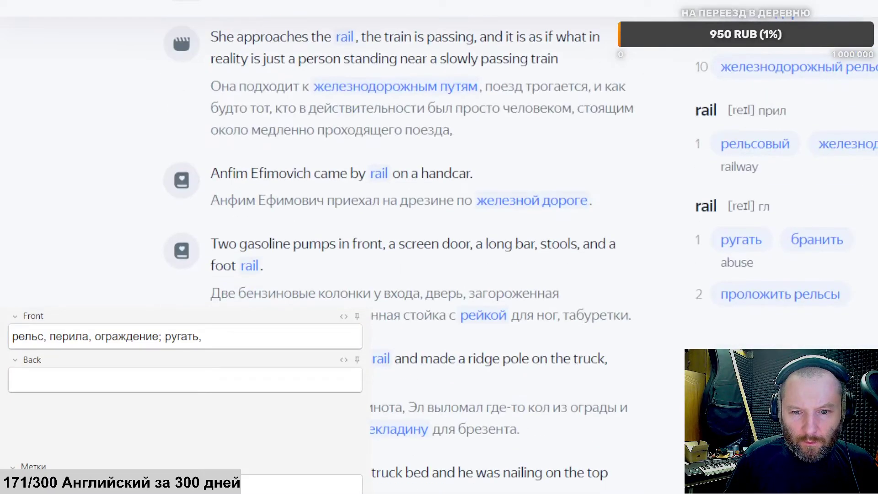
{"action": "scroll", "coordinate": [393, 228], "scroll_direction": "up", "scroll_amount": 10}
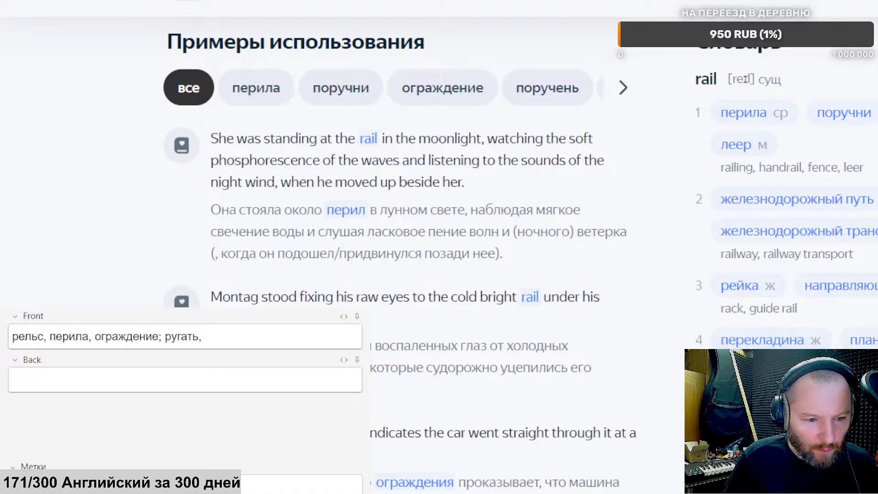
{"action": "left_click", "coordinate": [165, 334]}
{"action": "type", "text": ", перек"}
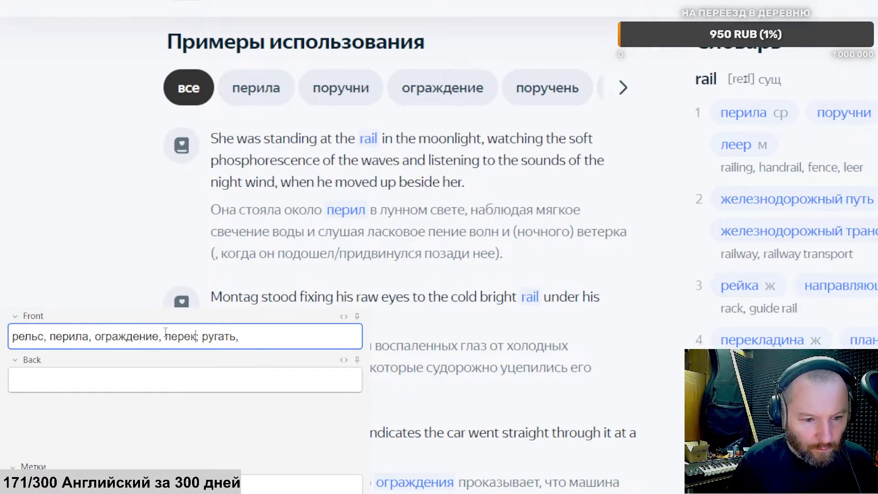
{"action": "type", "text": "ладина"}
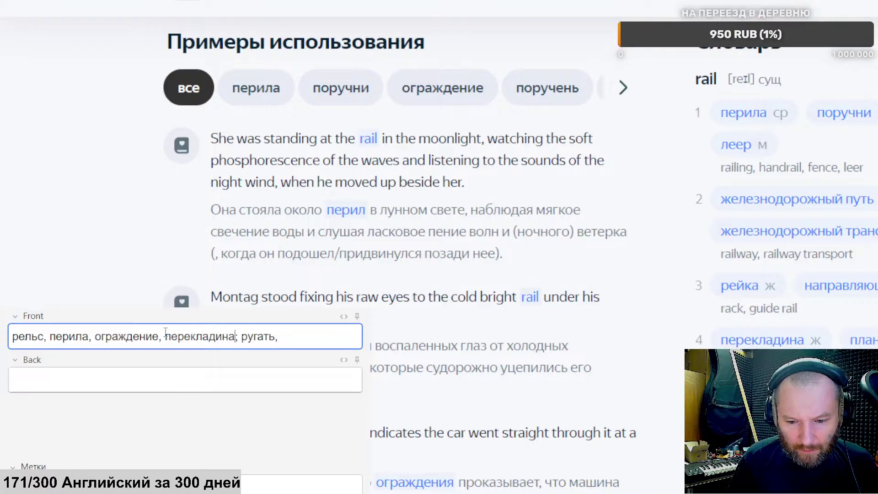
{"action": "left_click", "coordinate": [312, 336]}
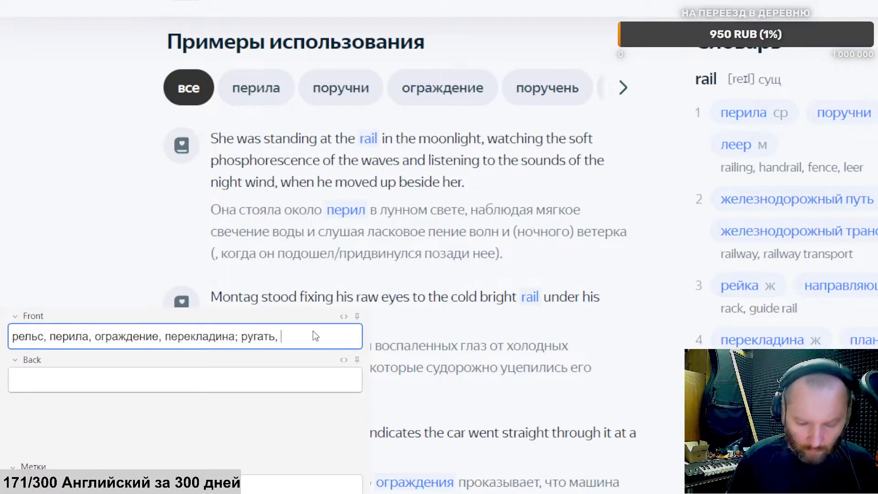
{"action": "key", "text": "BackSpace"}
Step: Add a recorded audio clip after the Russian translations on the card's front
{"action": "key", "text": "alt+Tab"}
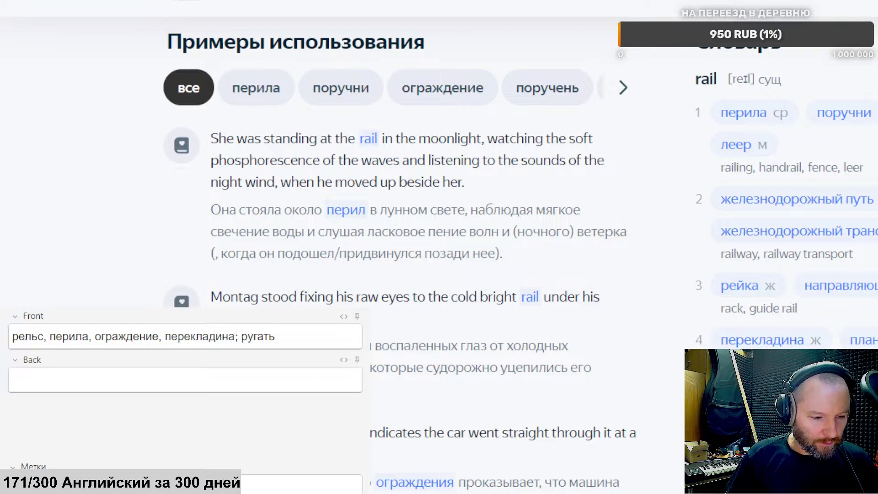
{"action": "key", "text": "Return"}
{"action": "left_click", "coordinate": [119, 396]}
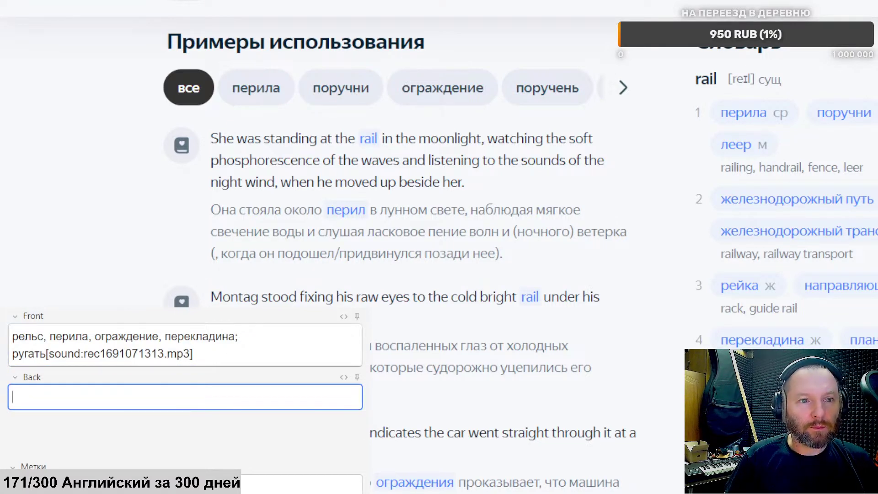
Step: Copy the example sentence for "rail" from the spreadsheet and translate it into Russian in the translator
{"action": "key", "text": "alt+Tab"}
{"action": "left_click", "coordinate": [404, 183]}
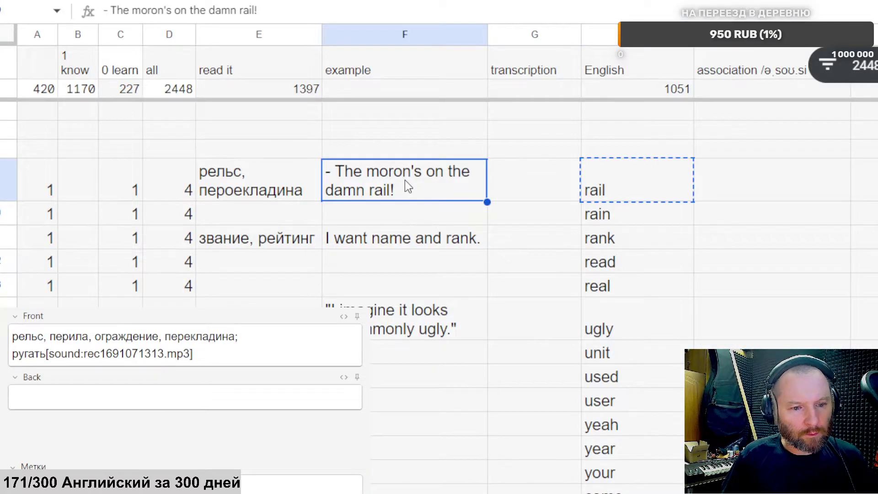
{"action": "key", "text": "ctrl+c"}
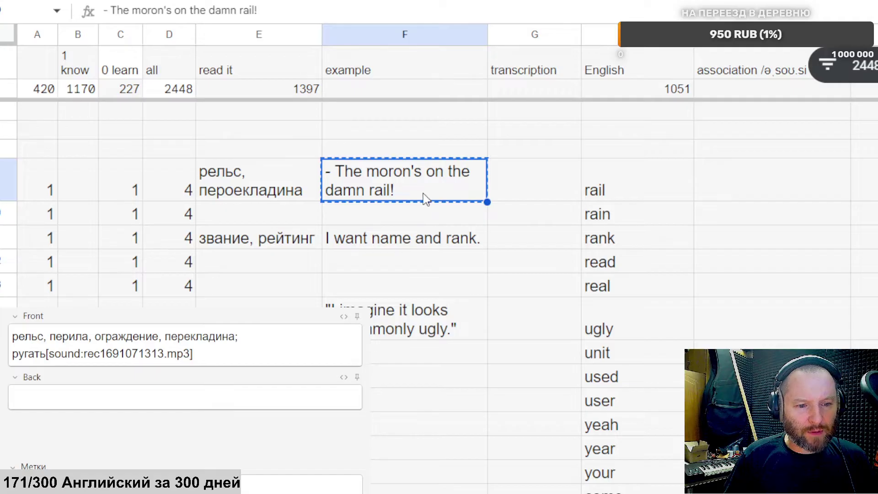
{"action": "key", "text": "ctrl+Tab"}
{"action": "scroll", "coordinate": [374, 36], "scroll_direction": "up", "scroll_amount": 4}
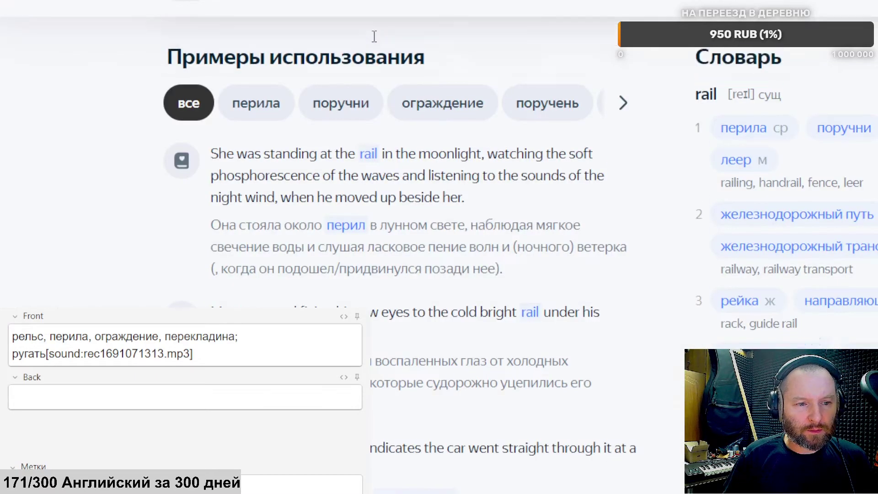
{"action": "left_click_drag", "start_coordinate": [275, 113], "coordinate": [140, 106]}
{"action": "key", "text": "ctrl+Tab"}
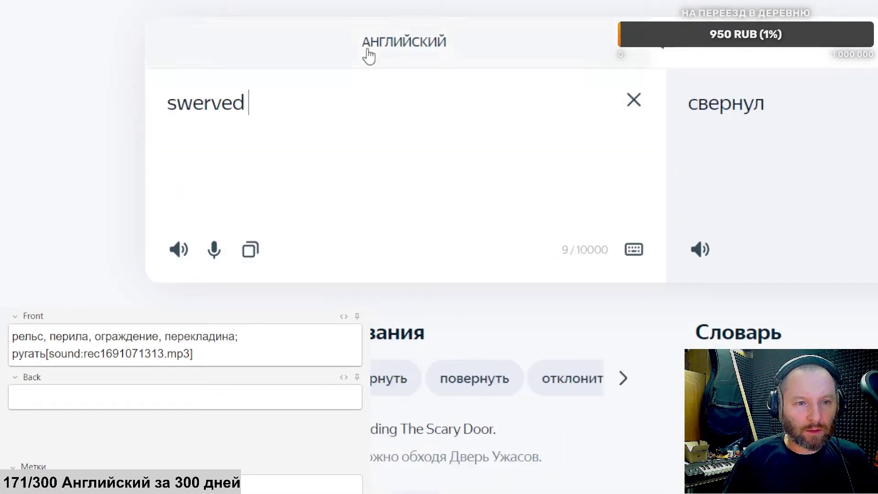
{"action": "left_click_drag", "start_coordinate": [314, 105], "coordinate": [76, 130]}
{"action": "key", "text": "ctrl+v"}
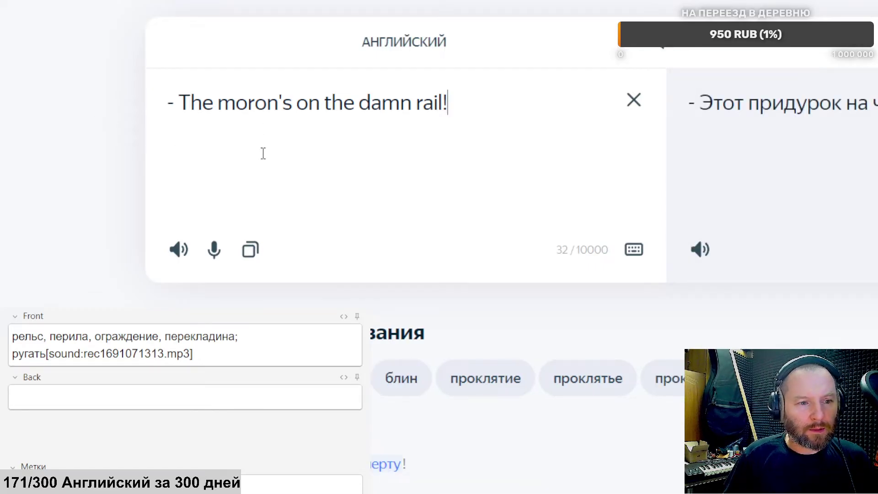
Step: Reduce the translator's source text to the single word "moron" to get its own translation
{"action": "left_click_drag", "start_coordinate": [282, 105], "coordinate": [597, 71]}
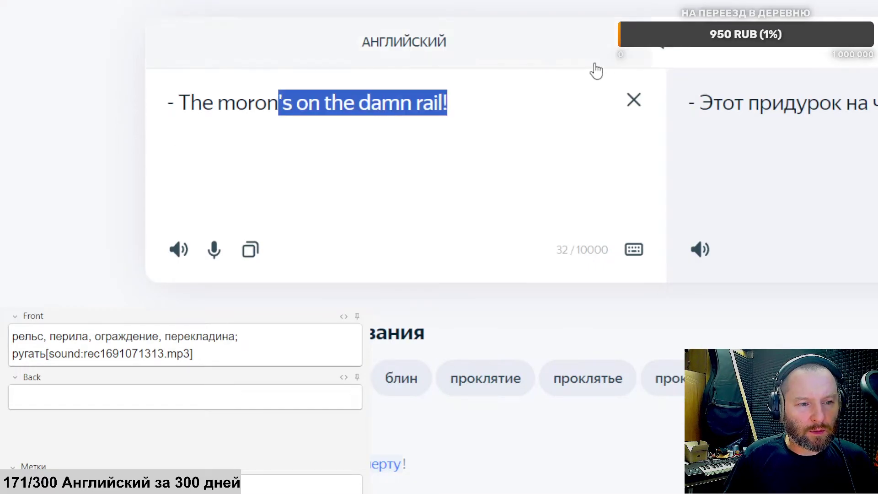
{"action": "key", "text": "BackSpace"}
{"action": "key", "text": "Delete"}
{"action": "key", "text": "Delete"}
{"action": "key", "text": "Delete"}
{"action": "key", "text": "Delete"}
{"action": "key", "text": "Delete"}
{"action": "key", "text": "Delete"}
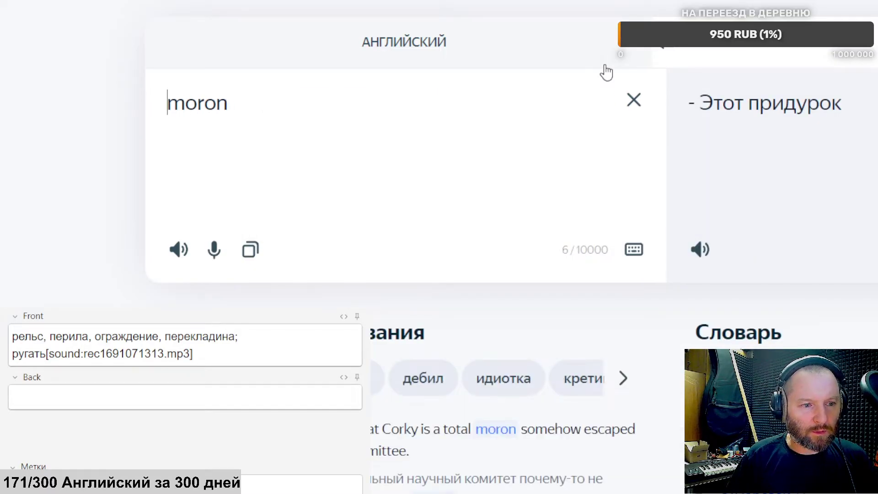
{"action": "left_click", "coordinate": [400, 140]}
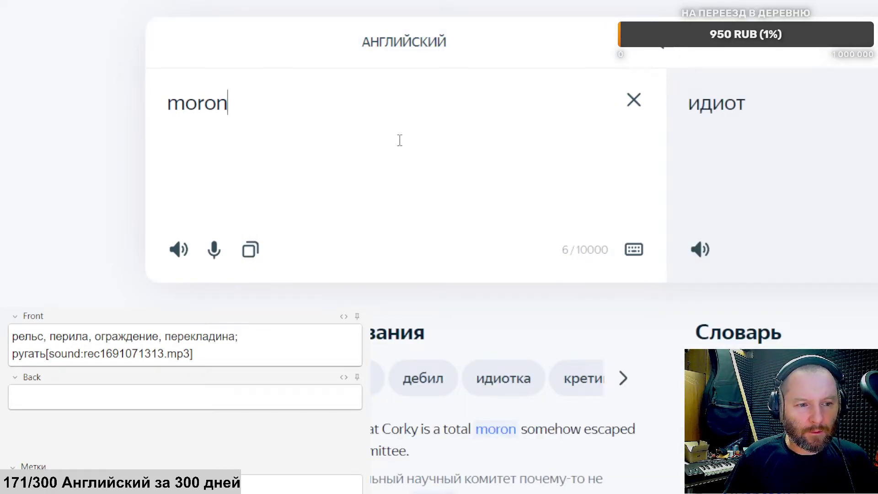
Step: Paste the example "The moron's on the damn rail!" on the card's back without its leading dash
{"action": "left_click", "coordinate": [59, 394]}
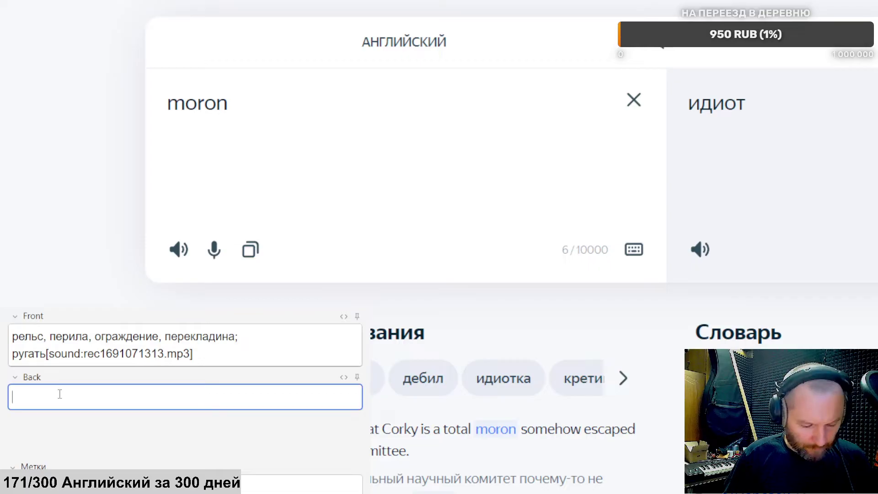
{"action": "key", "text": "ctrl+v"}
{"action": "key", "text": "Home"}
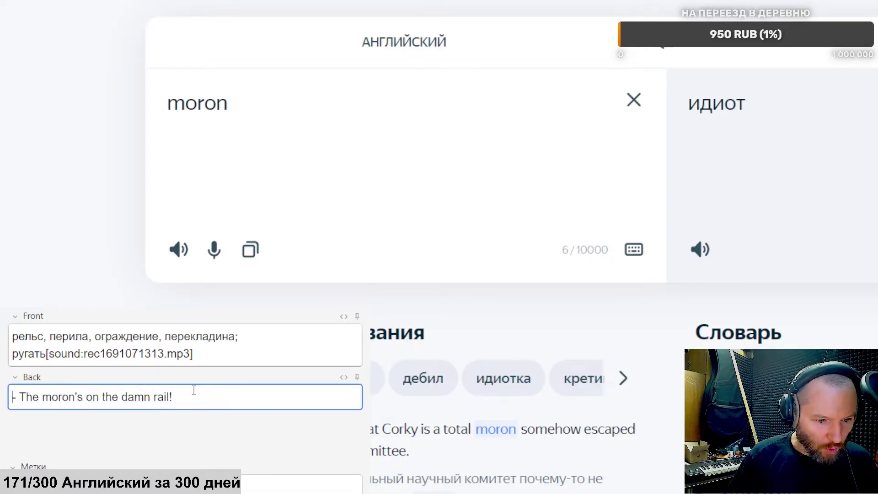
{"action": "key", "text": "Delete"}
{"action": "key", "text": "Delete"}
{"action": "key", "text": "End"}
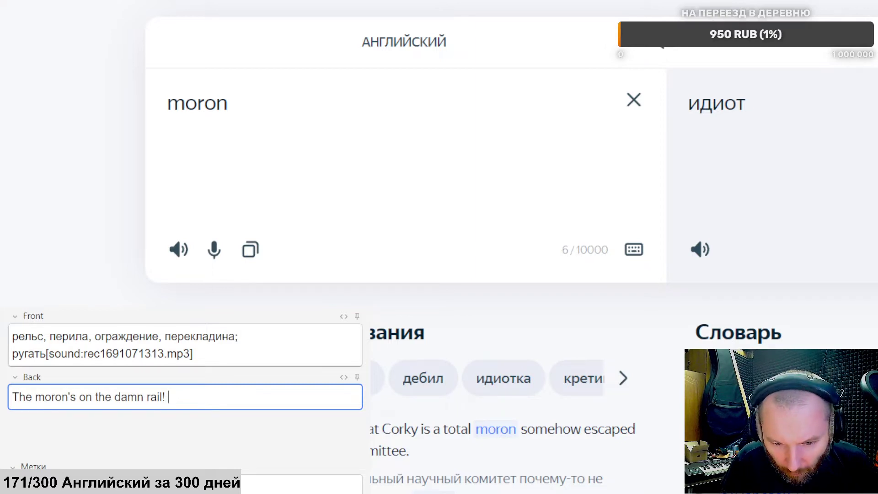
Step: Copy the word "moron" from the translator and look up its entry in the English dictionary
{"action": "left_click", "coordinate": [108, 122]}
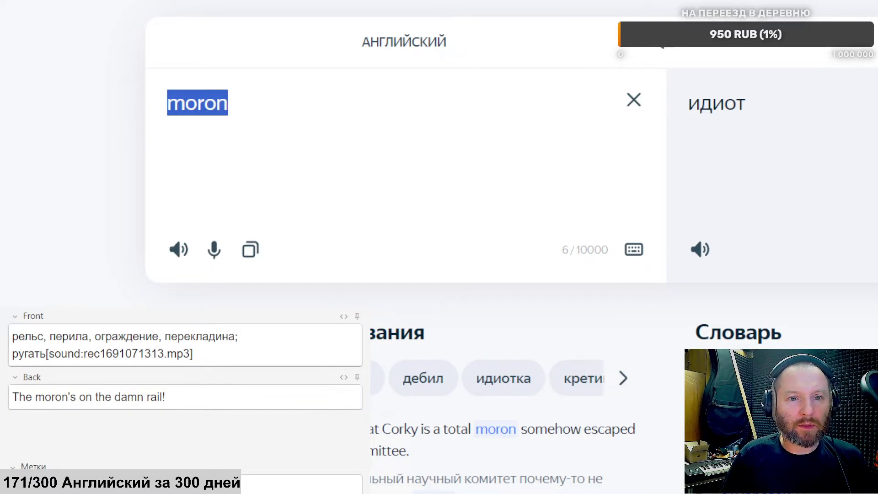
{"action": "key", "text": "ctrl+Tab"}
{"action": "left_click_drag", "start_coordinate": [182, 7], "coordinate": [132, 7]}
{"action": "key", "text": "ctrl+v"}
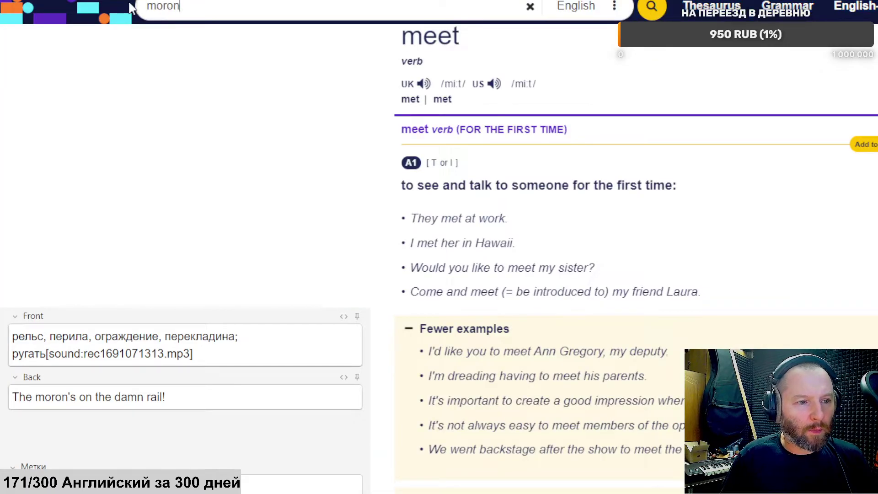
{"action": "key", "text": "Return"}
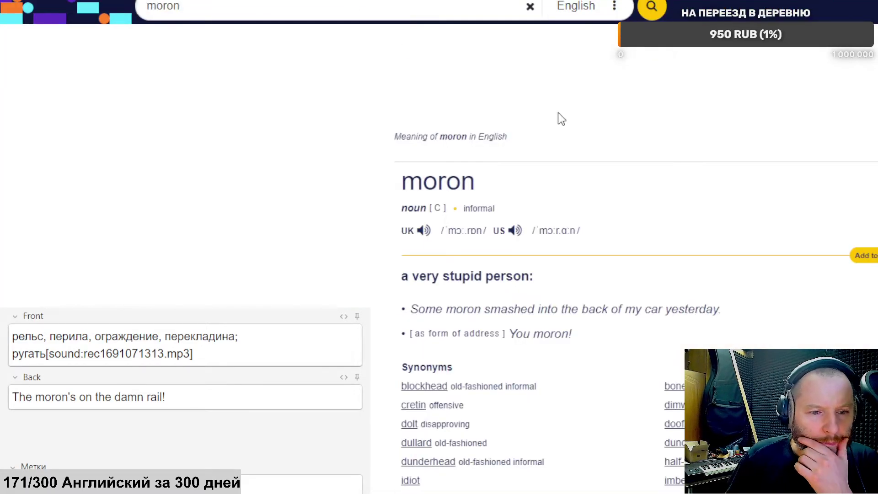
{"action": "scroll", "coordinate": [558, 113], "scroll_direction": "down", "scroll_amount": 3}
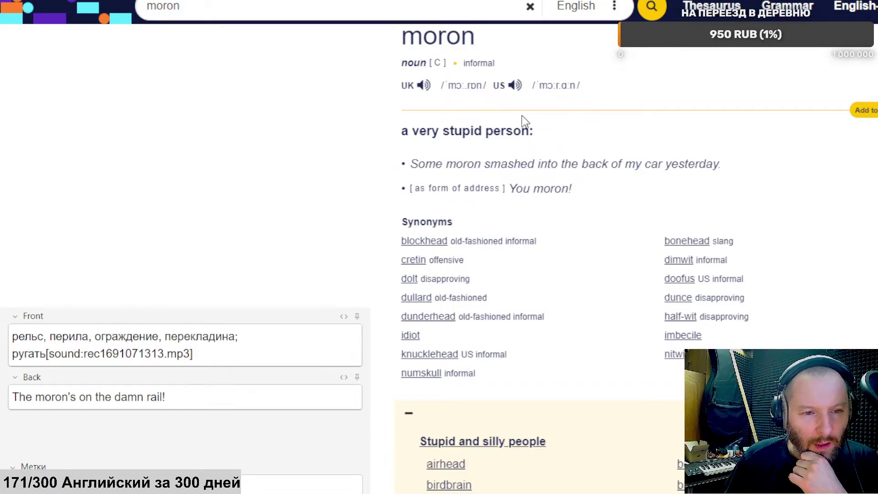
Step: Add a recorded audio clip after the example sentence on the card's back
{"action": "left_click", "coordinate": [188, 396]}
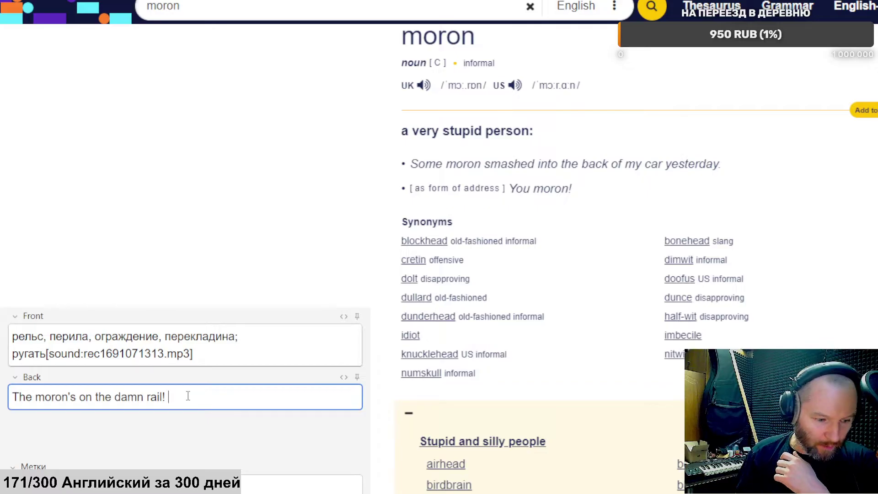
{"action": "left_click", "coordinate": [337, 308]}
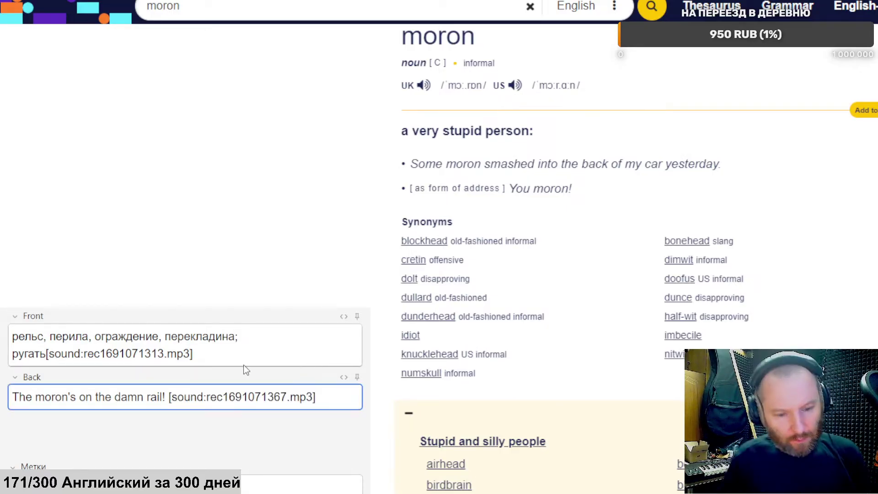
Step: Add a new line below the example on the card's back, then copy and bold the word "rail" in it
{"action": "key", "text": "Return"}
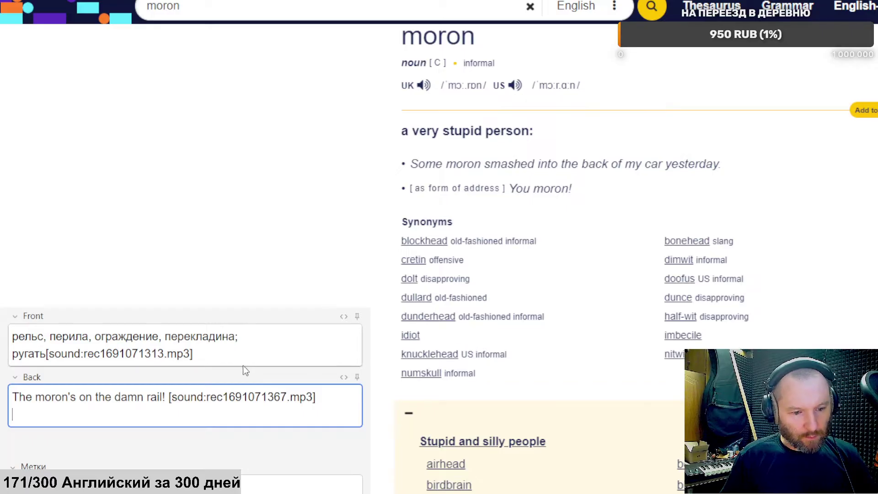
{"action": "left_click", "coordinate": [147, 398]}
{"action": "double_click", "coordinate": [148, 399]}
{"action": "key", "text": "ctrl+c"}
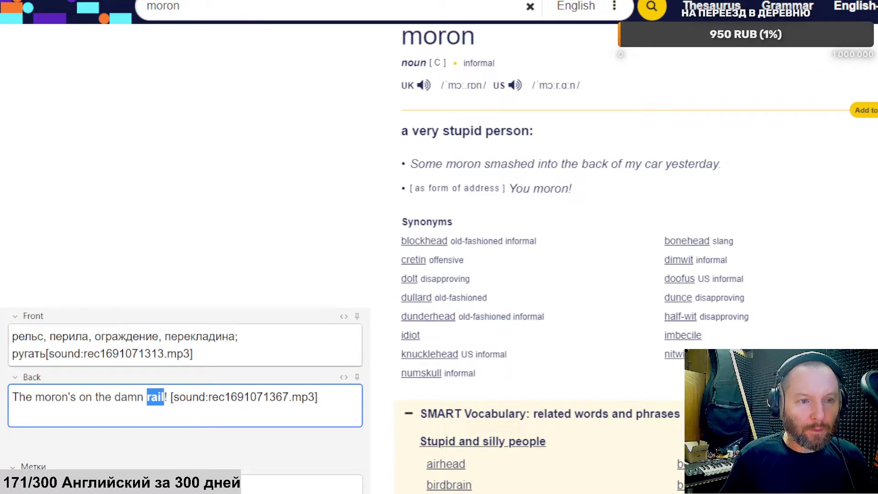
{"action": "key", "text": "ctrl+b"}
Step: Switch to the image search and search for pictures of "rail"
{"action": "key", "text": "alt+Tab"}
{"action": "key", "text": "ctrl+v"}
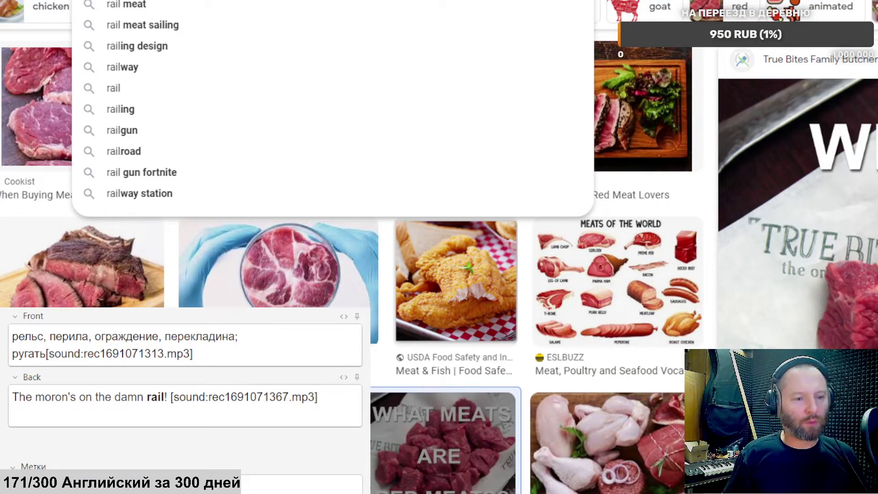
{"action": "key", "text": "Return"}
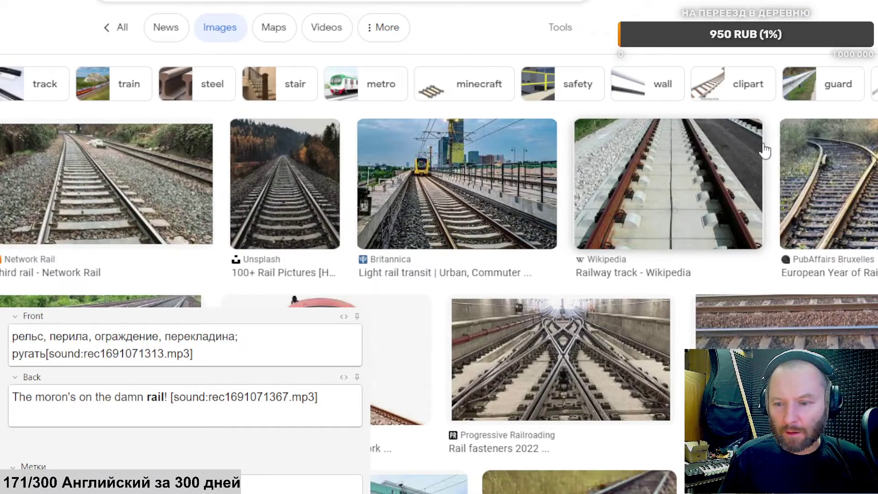
Step: Paste the "The Pros and Cons of Shipping by Rail" picture below the example on the card's back, leaving an empty line between them
{"action": "scroll", "coordinate": [759, 146], "scroll_direction": "down", "scroll_amount": 12}
{"action": "scroll", "coordinate": [819, 173], "scroll_direction": "down", "scroll_amount": 7}
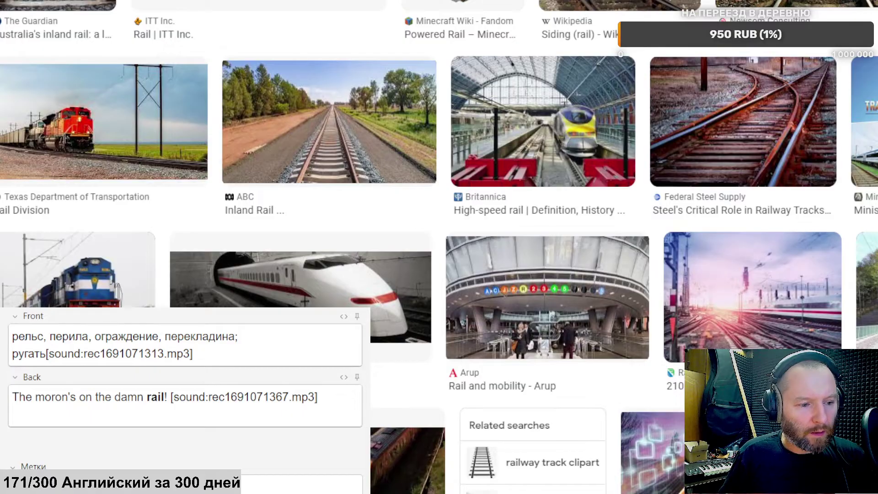
{"action": "scroll", "coordinate": [531, 183], "scroll_direction": "down", "scroll_amount": 15}
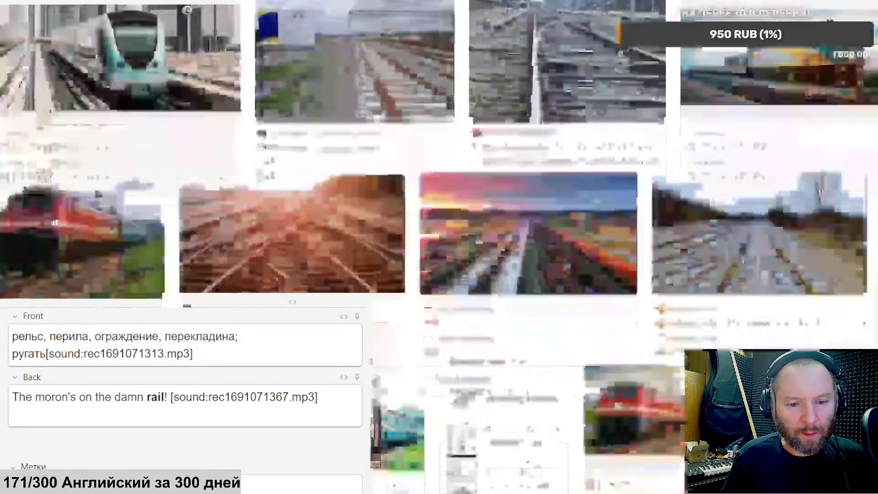
{"action": "scroll", "coordinate": [530, 182], "scroll_direction": "down", "scroll_amount": 15}
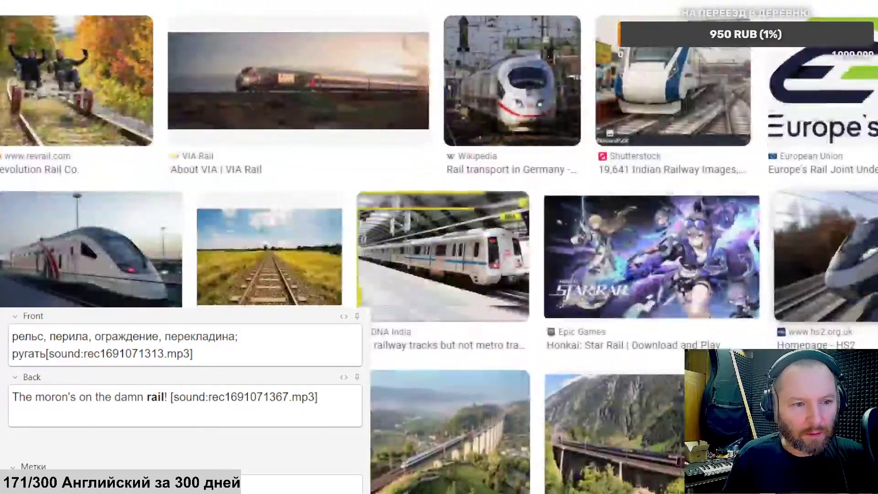
{"action": "scroll", "coordinate": [531, 183], "scroll_direction": "up", "scroll_amount": 7}
{"action": "scroll", "coordinate": [530, 182], "scroll_direction": "down", "scroll_amount": 13}
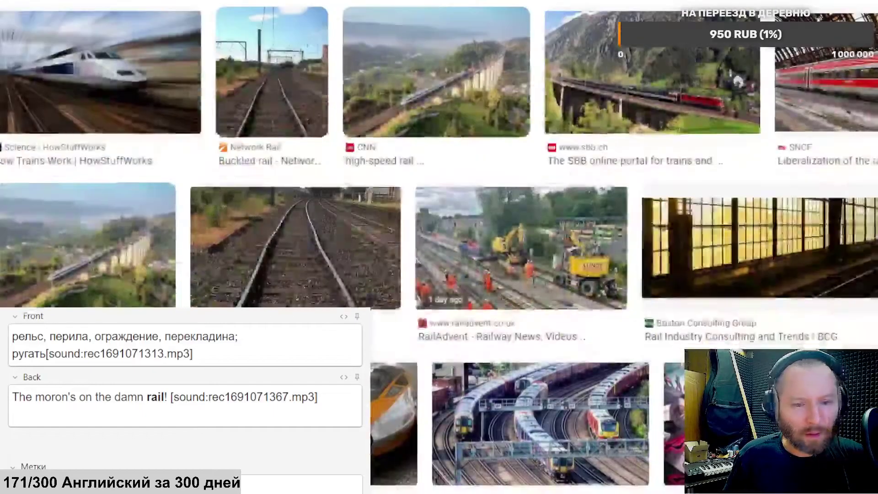
{"action": "scroll", "coordinate": [530, 183], "scroll_direction": "down", "scroll_amount": 10}
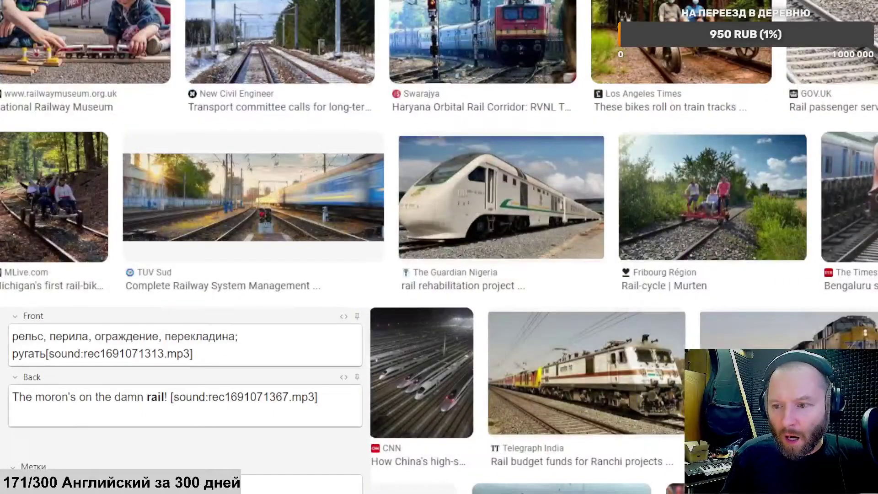
{"action": "scroll", "coordinate": [530, 183], "scroll_direction": "down", "scroll_amount": 10}
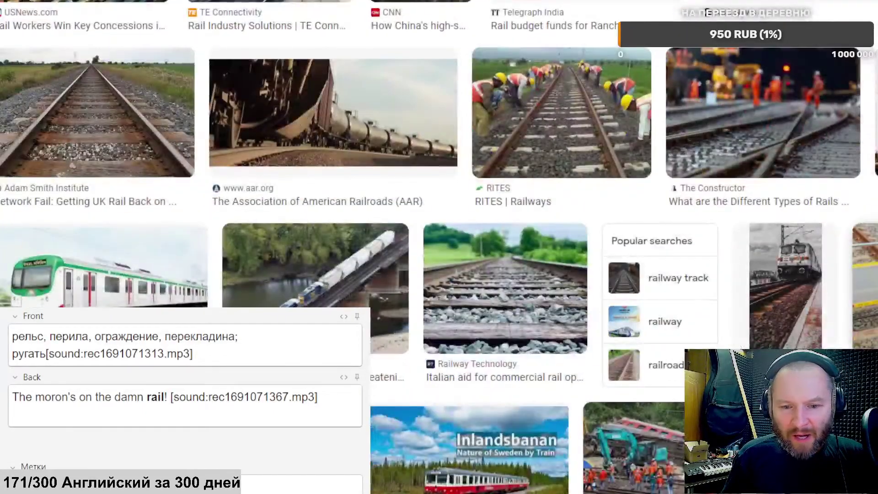
{"action": "scroll", "coordinate": [530, 183], "scroll_direction": "down", "scroll_amount": 10}
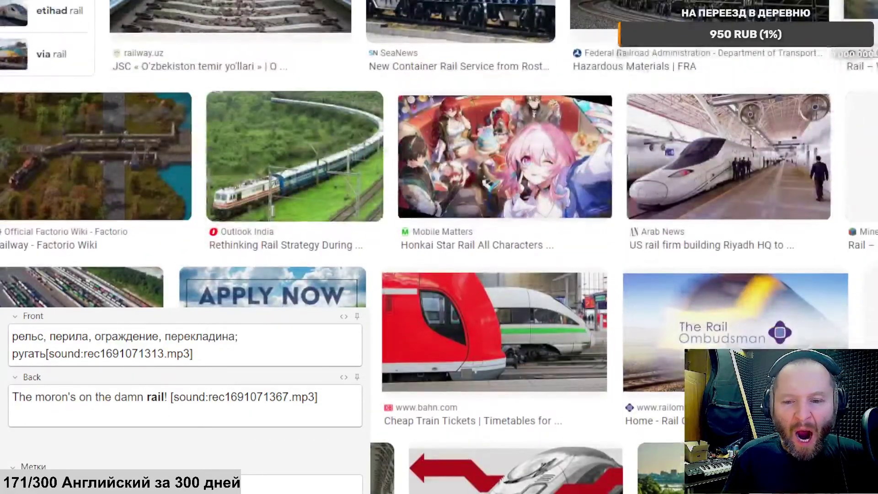
{"action": "scroll", "coordinate": [489, 137], "scroll_direction": "down", "scroll_amount": 5}
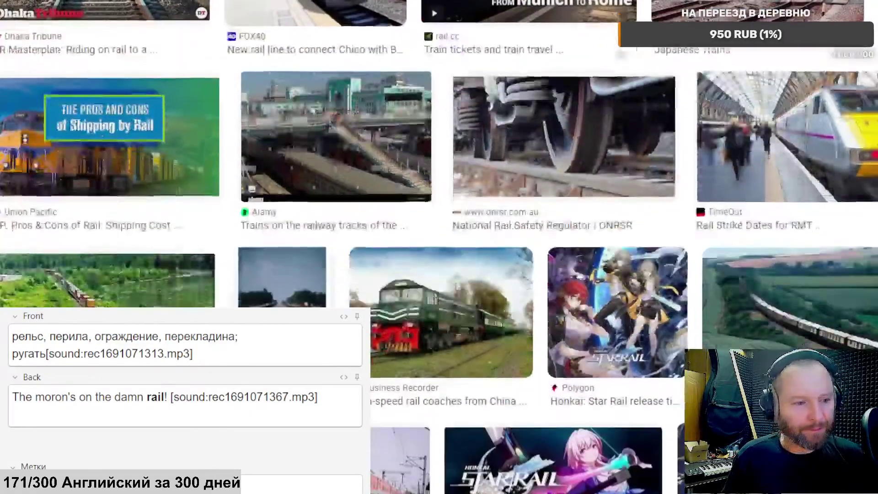
{"action": "scroll", "coordinate": [489, 136], "scroll_direction": "down", "scroll_amount": 2}
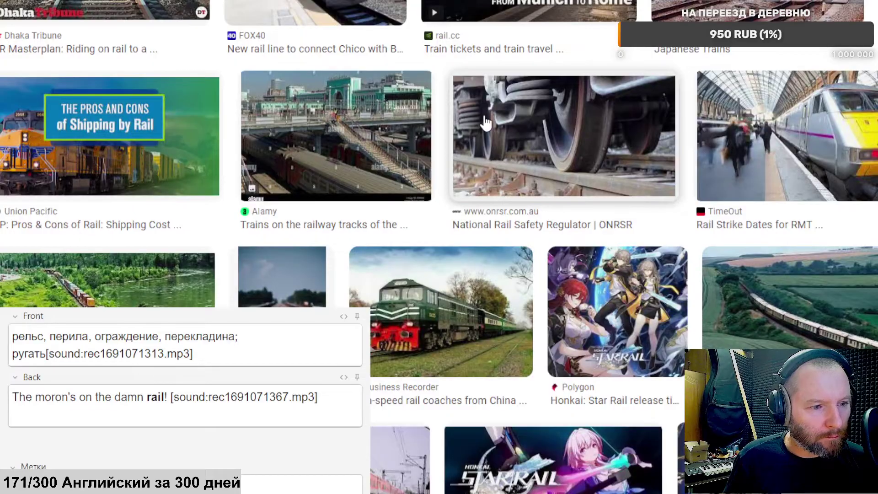
{"action": "left_click", "coordinate": [136, 136]}
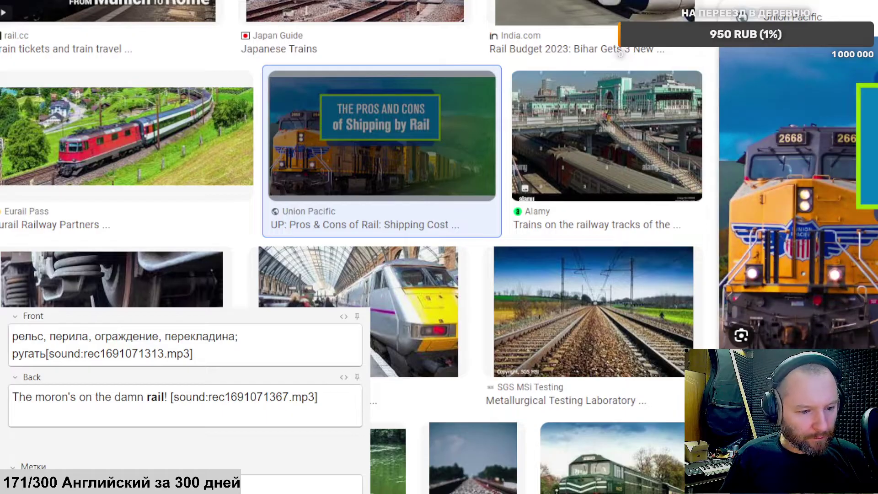
{"action": "left_click", "coordinate": [65, 410]}
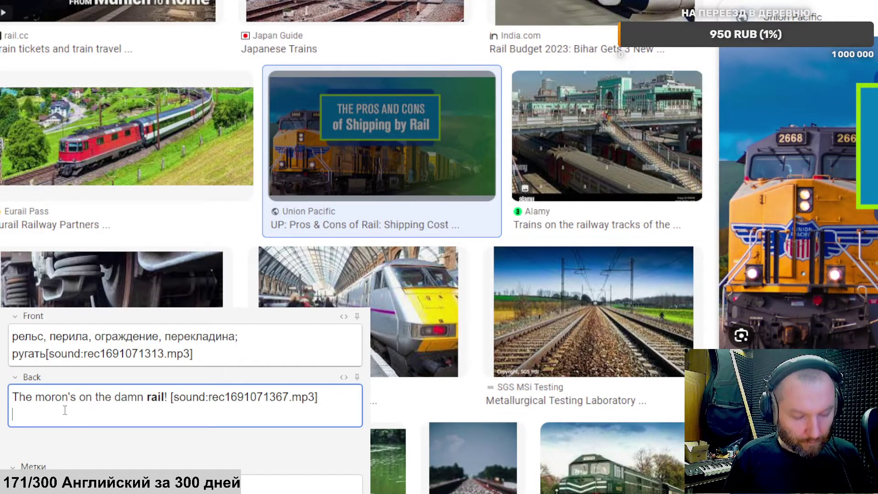
{"action": "key", "text": "ctrl+v"}
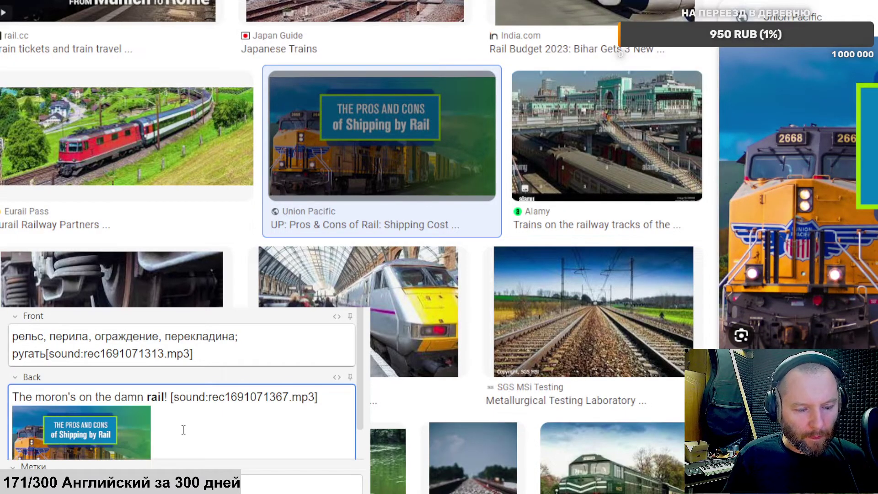
{"action": "left_click", "coordinate": [338, 402]}
{"action": "key", "text": "Return"}
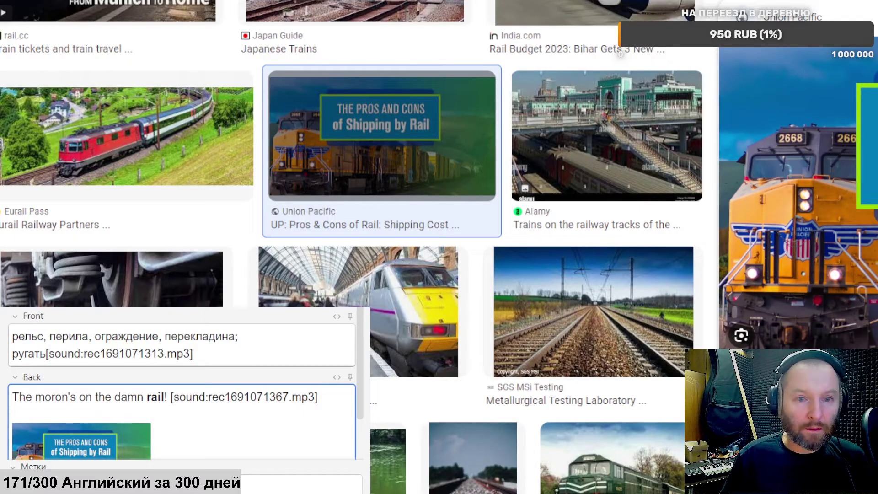
Step: Switch to the English dictionary and look up the entry for "rail"
{"action": "key", "text": "alt+Tab"}
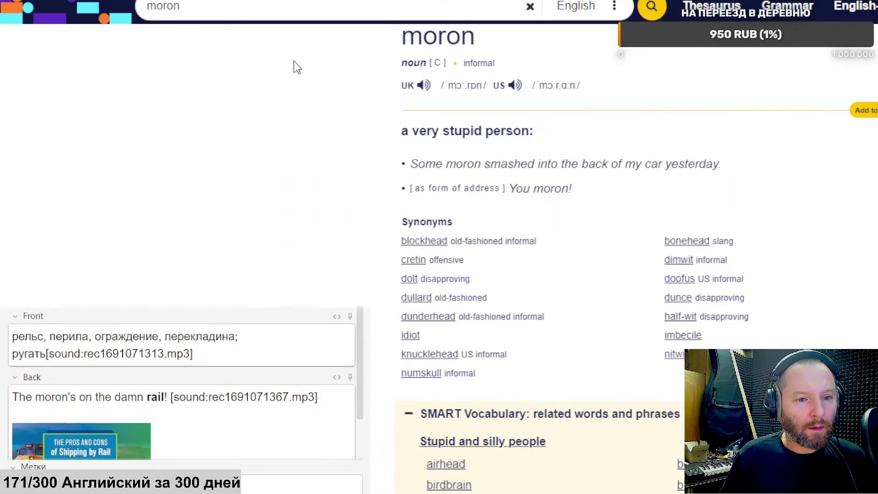
{"action": "scroll", "coordinate": [293, 61], "scroll_direction": "up", "scroll_amount": 3}
{"action": "scroll", "coordinate": [68, 8], "scroll_direction": "down", "scroll_amount": 5}
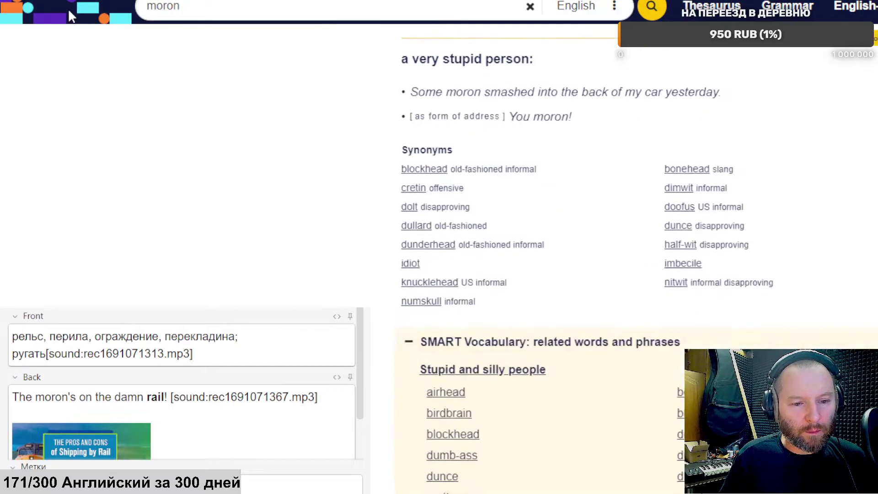
{"action": "scroll", "coordinate": [67, 8], "scroll_direction": "up", "scroll_amount": 2}
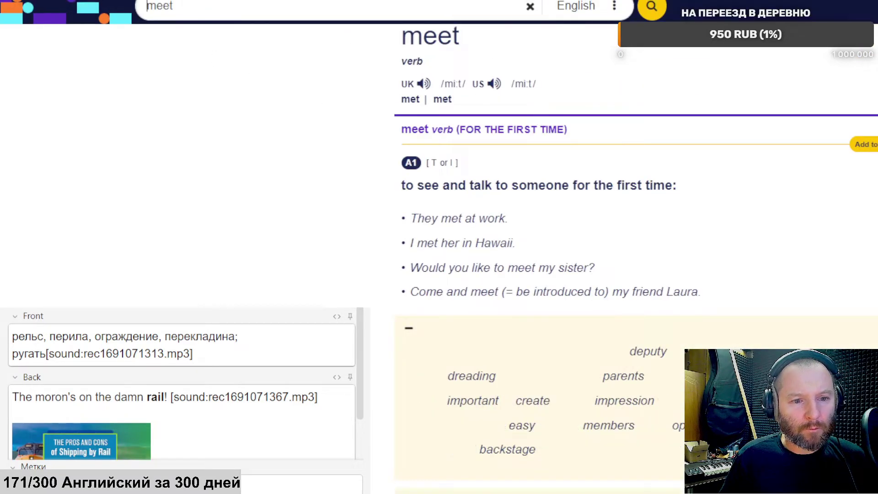
{"action": "left_click", "coordinate": [229, 18]}
{"action": "key", "text": "BackSpace"}
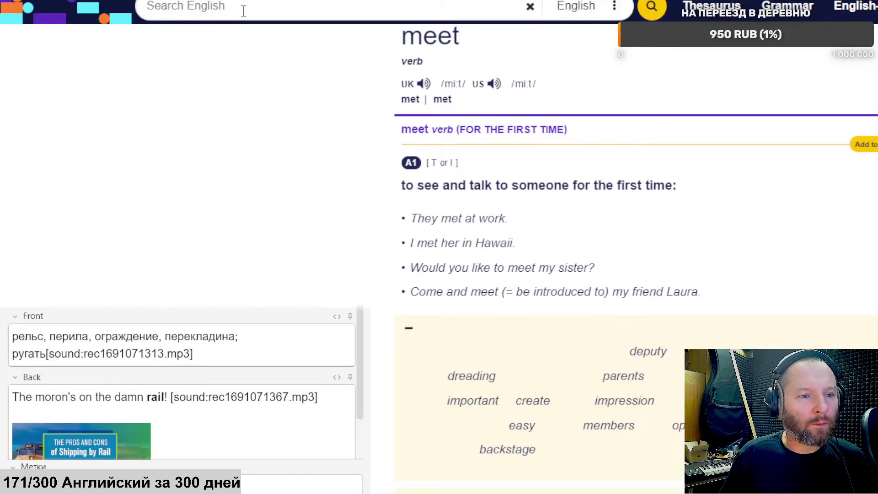
{"action": "left_click", "coordinate": [244, 10]}
{"action": "key", "text": "ctrl+v"}
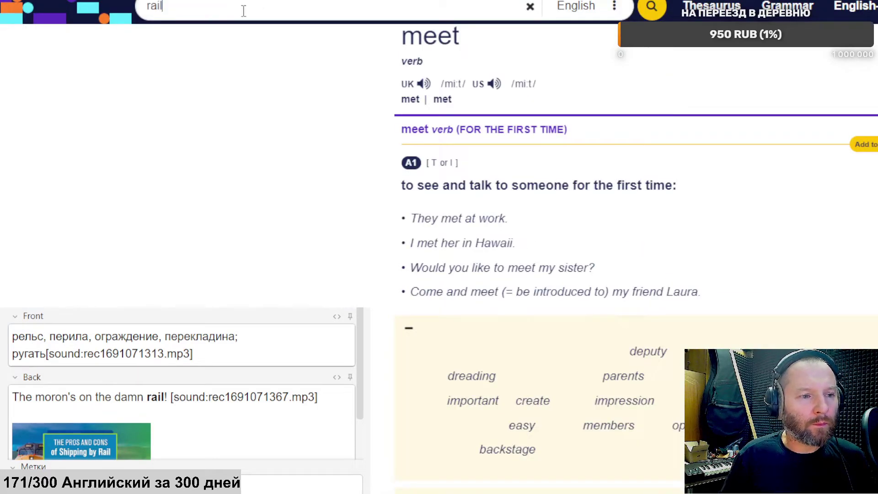
{"action": "key", "text": "Return"}
{"action": "scroll", "coordinate": [552, 201], "scroll_direction": "down", "scroll_amount": 1}
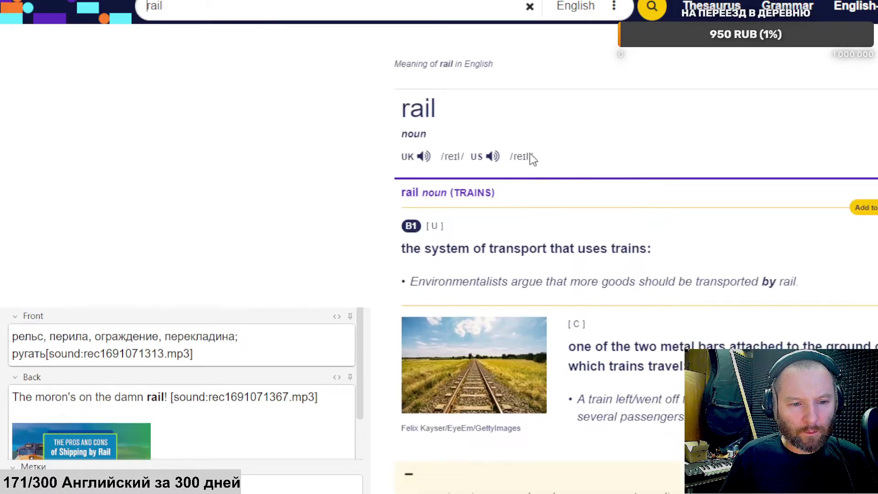
Step: Paste the US transcription /reɪl/ between the example and the picture on the card's back, and add the card
{"action": "left_click_drag", "start_coordinate": [533, 156], "coordinate": [508, 157]}
{"action": "key", "text": "ctrl+c"}
{"action": "left_click", "coordinate": [110, 408]}
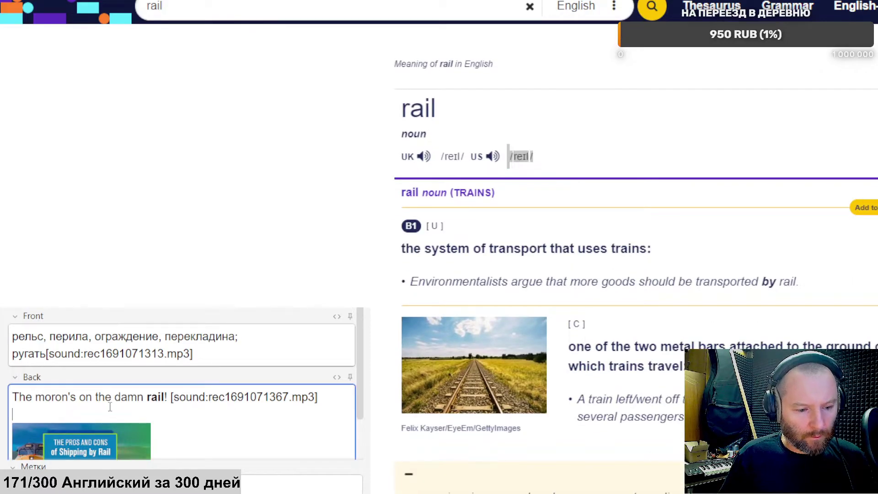
{"action": "key", "text": "ctrl+v"}
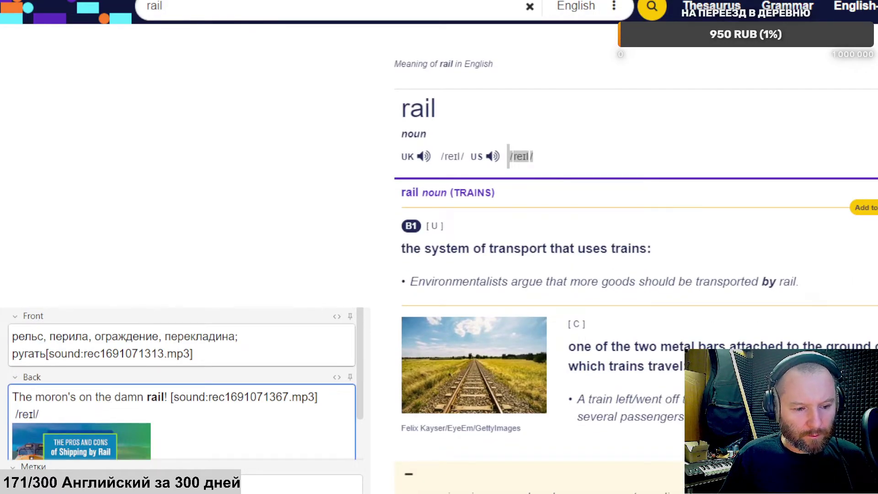
{"action": "key", "text": "ctrl+Return"}
Step: Return to the spreadsheet and clear the contents of the "rail" row
{"action": "key", "text": "alt+Tab"}
{"action": "key", "text": "ctrl+Tab"}
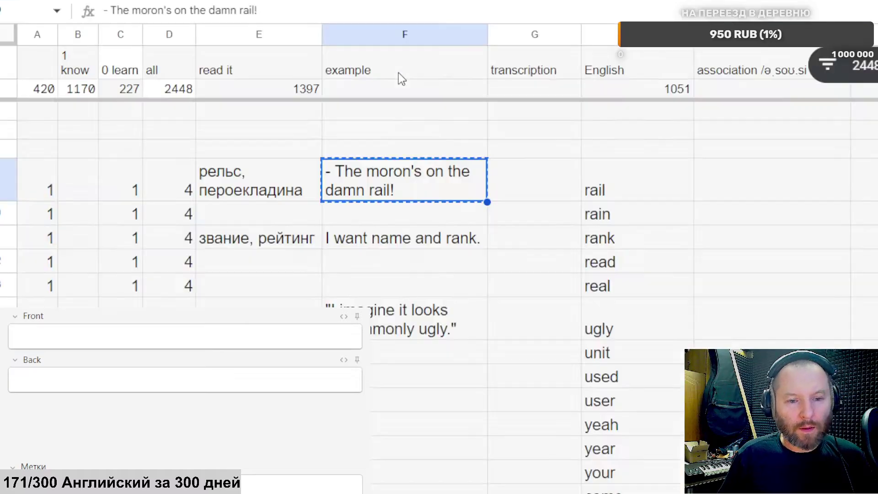
{"action": "left_click", "coordinate": [7, 185]}
{"action": "key", "text": "Delete"}
Step: Clear the spreadsheet rows of the words "rain", "rank" and "read"
{"action": "scroll", "coordinate": [161, 153], "scroll_direction": "down", "scroll_amount": 1}
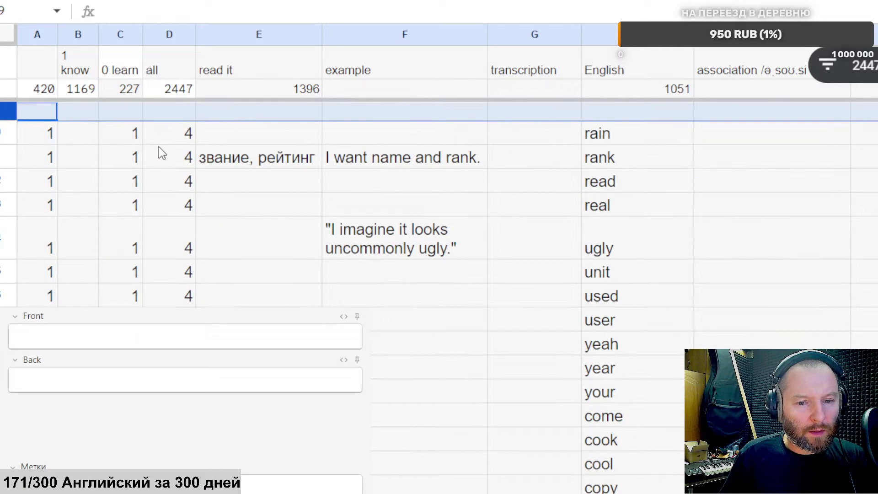
{"action": "left_click", "coordinate": [3, 133]}
{"action": "key", "text": "Delete"}
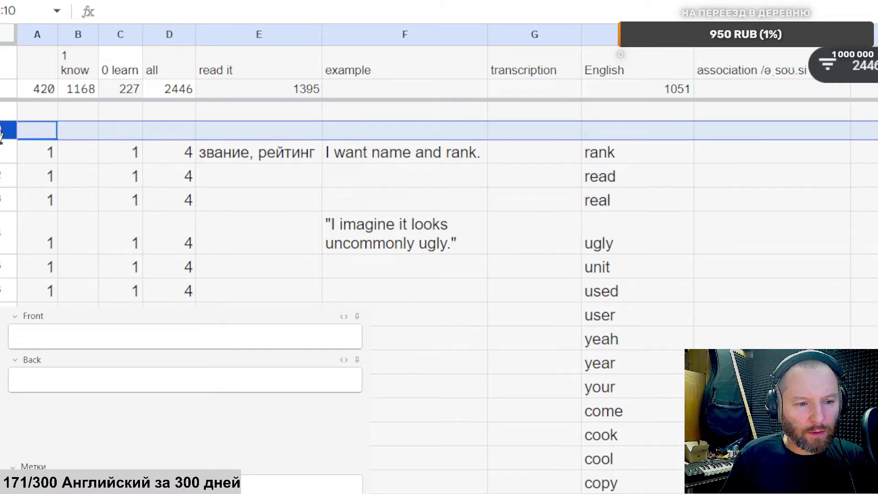
{"action": "left_click", "coordinate": [2, 152]}
{"action": "key", "text": "Delete"}
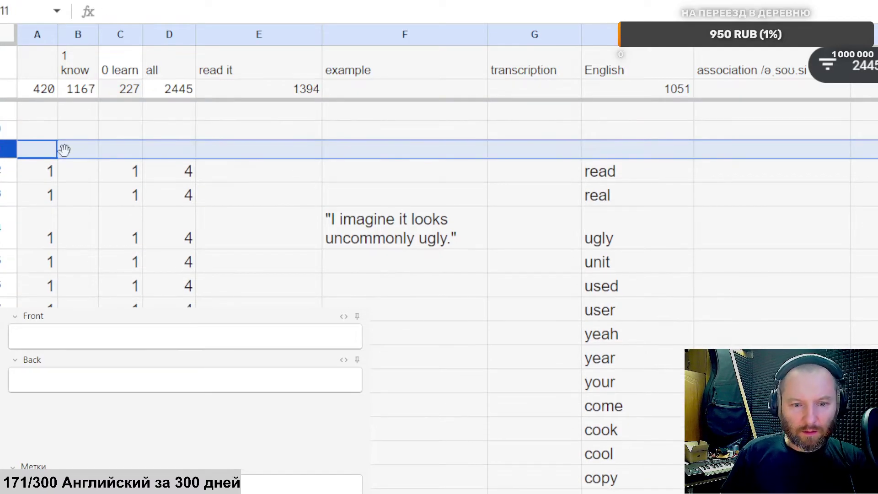
{"action": "left_click", "coordinate": [3, 171]}
{"action": "key", "text": "Delete"}
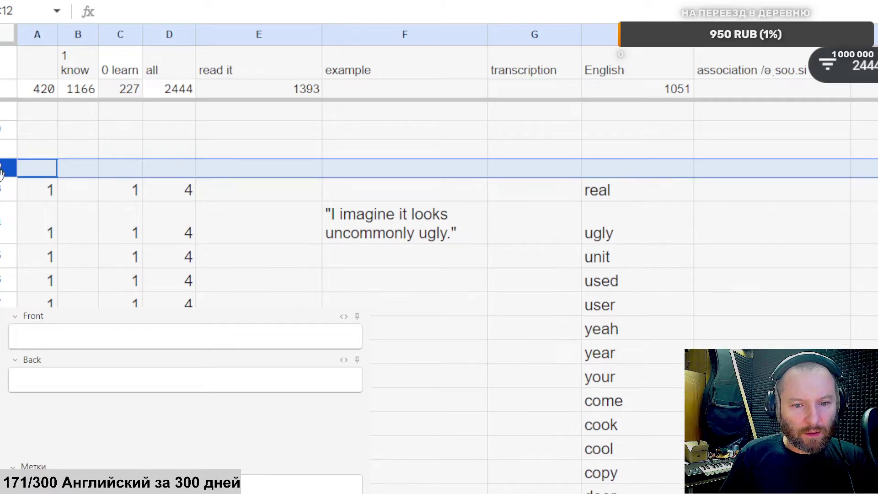
Step: Copy the word "real" from the spreadsheet and check its Russian translation in the translator
{"action": "left_click", "coordinate": [613, 189]}
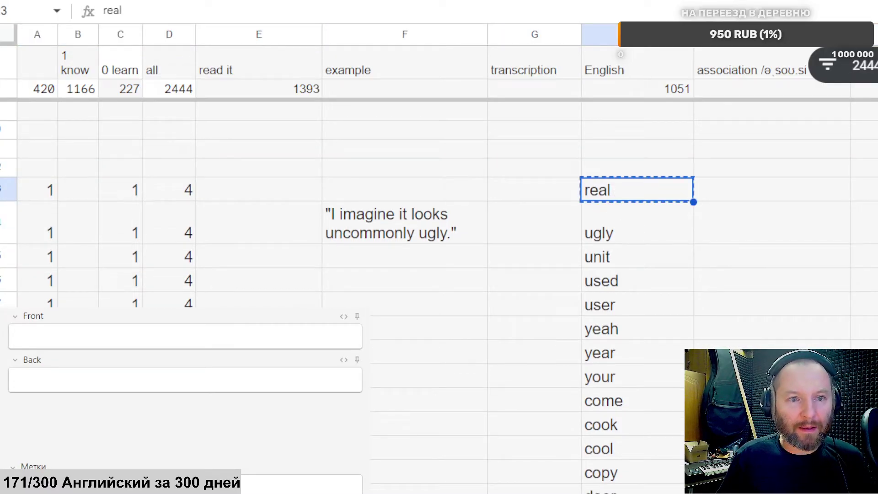
{"action": "key", "text": "alt+Tab"}
{"action": "type", "text": "real"}
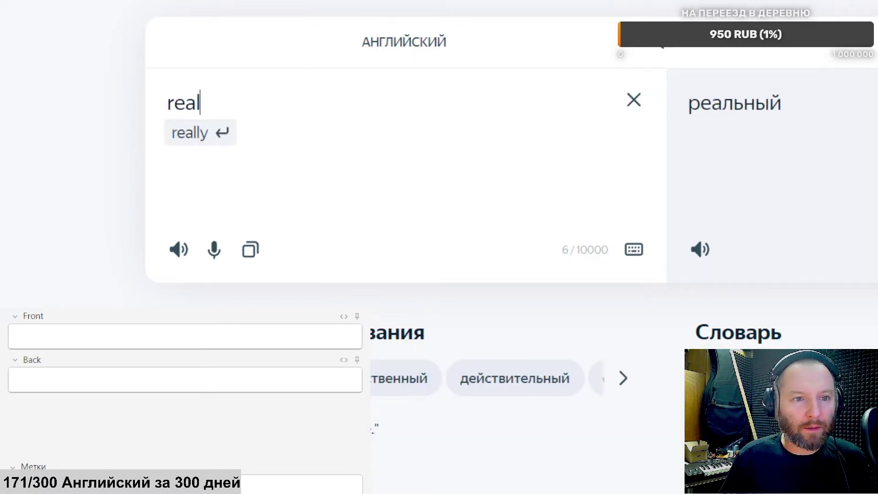
Step: Go back to the spreadsheet and clear the contents of the "real" row
{"action": "key", "text": "alt+Tab"}
{"action": "scroll", "coordinate": [64, 176], "scroll_direction": "down", "scroll_amount": 1}
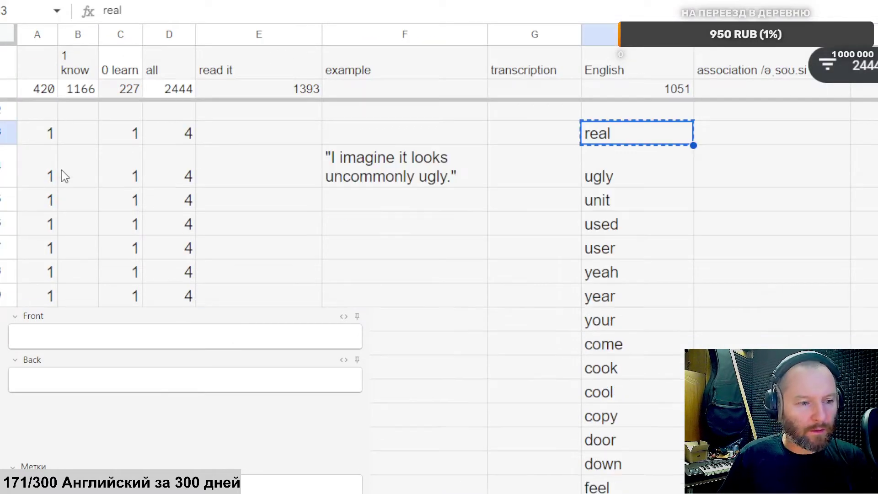
{"action": "left_click", "coordinate": [4, 133]}
{"action": "key", "text": "Delete"}
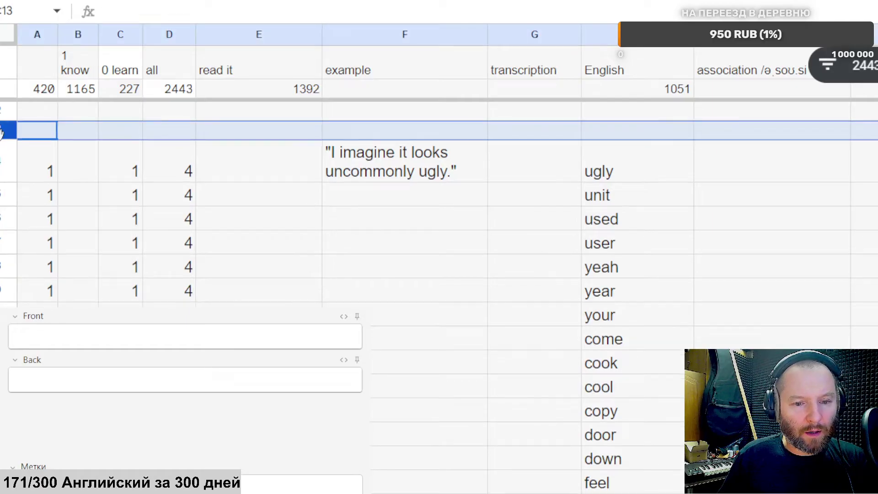
Step: Clear the contents of the "ugly" row and copy the word "unit" from the English column
{"action": "left_click", "coordinate": [2, 163]}
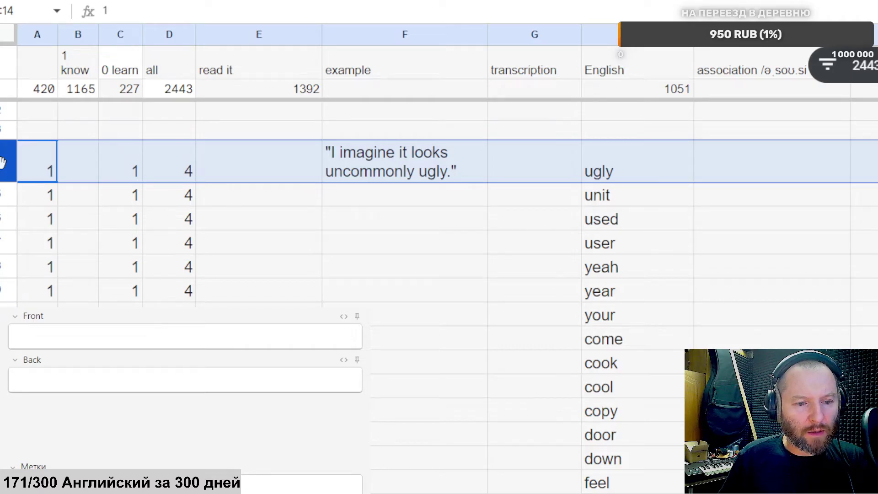
{"action": "key", "text": "Delete"}
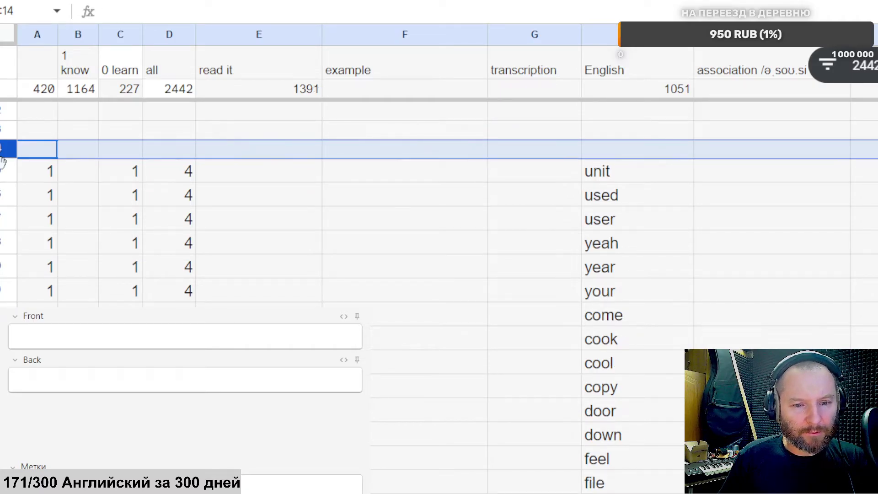
{"action": "left_click", "coordinate": [606, 175]}
{"action": "key", "text": "ctrl+c"}
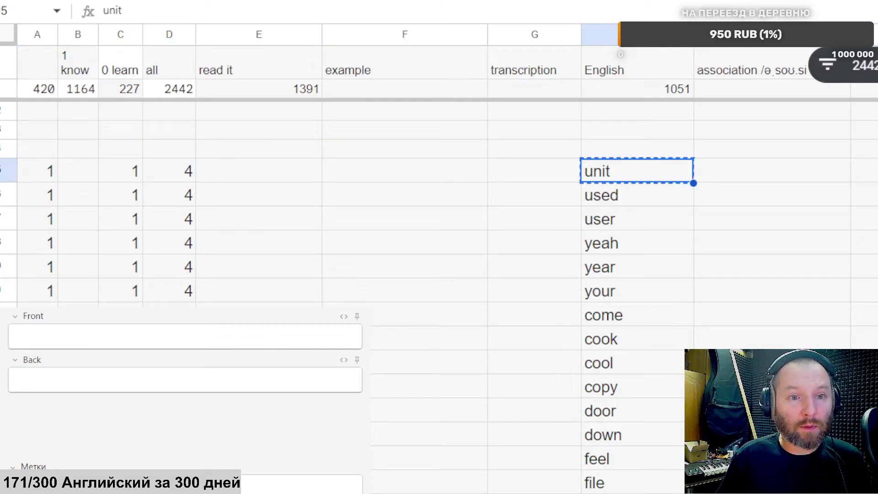
Step: Look up "united" in the translator and examine its dictionary meanings and usage examples
{"action": "key", "text": "ctrl+Tab"}
{"action": "left_click_drag", "start_coordinate": [241, 103], "coordinate": [47, 168]}
{"action": "key", "text": "ctrl+v"}
{"action": "type", "text": "ed"}
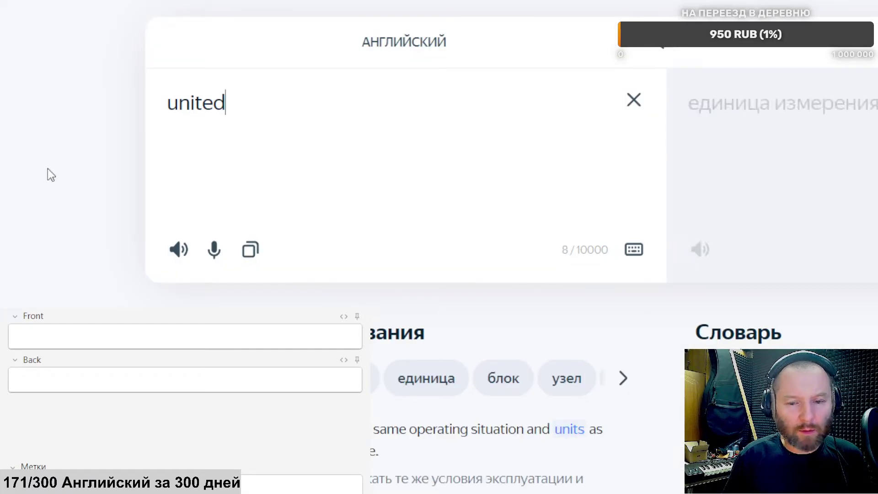
{"action": "scroll", "coordinate": [761, 235], "scroll_direction": "down", "scroll_amount": 3}
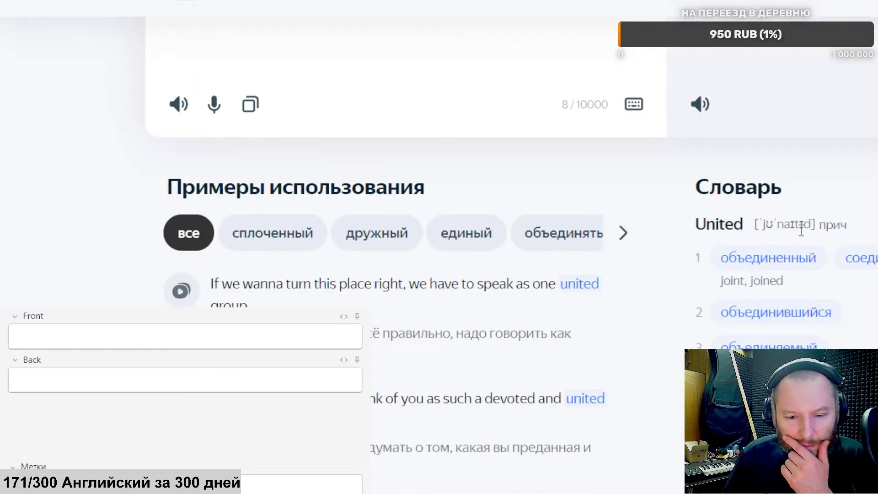
{"action": "scroll", "coordinate": [801, 230], "scroll_direction": "down", "scroll_amount": 8}
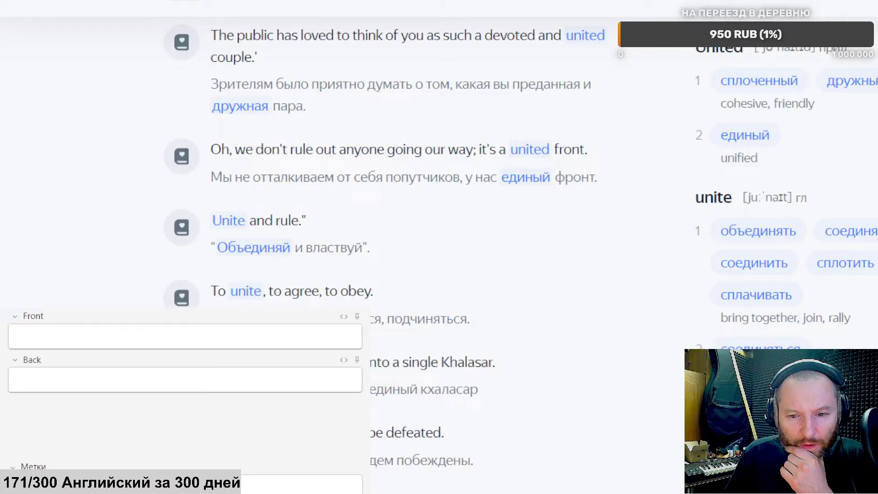
{"action": "scroll", "coordinate": [512, 256], "scroll_direction": "up", "scroll_amount": 6}
{"action": "scroll", "coordinate": [512, 255], "scroll_direction": "up", "scroll_amount": 6}
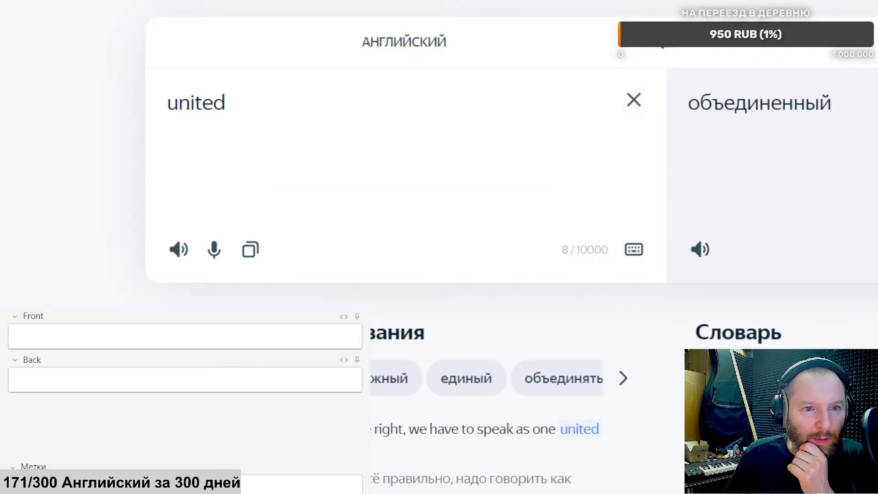
{"action": "key", "text": "ctrl+shift+Tab"}
{"action": "key", "text": "alt+Tab"}
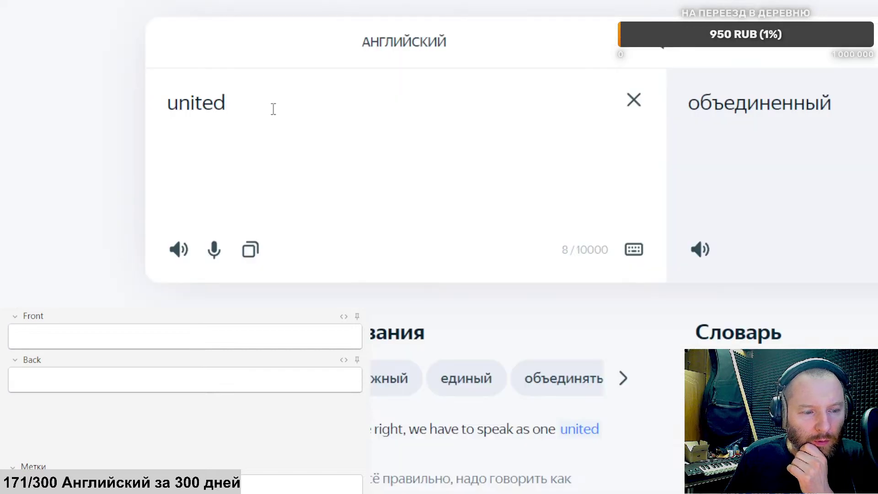
Step: Shorten the translator's source word to "unit" and review its Russian translations, transcription and examples
{"action": "key", "text": "BackSpace"}
{"action": "key", "text": "BackSpace"}
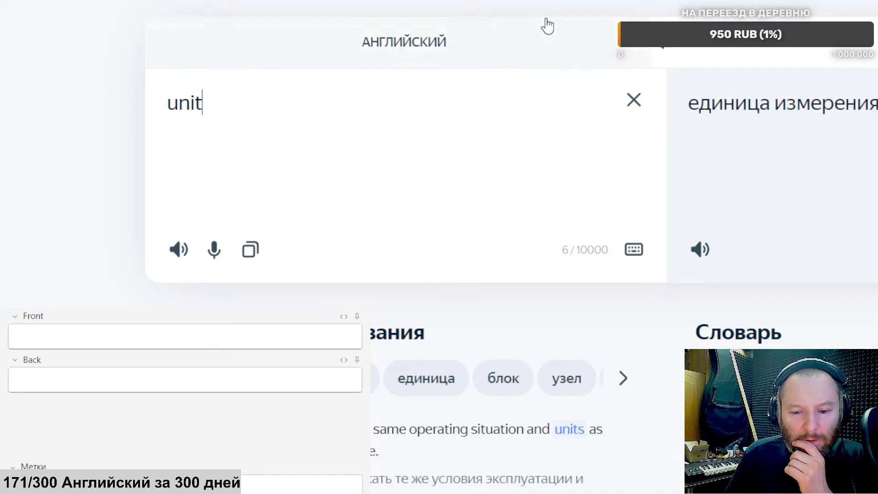
{"action": "scroll", "coordinate": [594, 120], "scroll_direction": "down", "scroll_amount": 3}
{"action": "scroll", "coordinate": [530, 160], "scroll_direction": "down", "scroll_amount": 5}
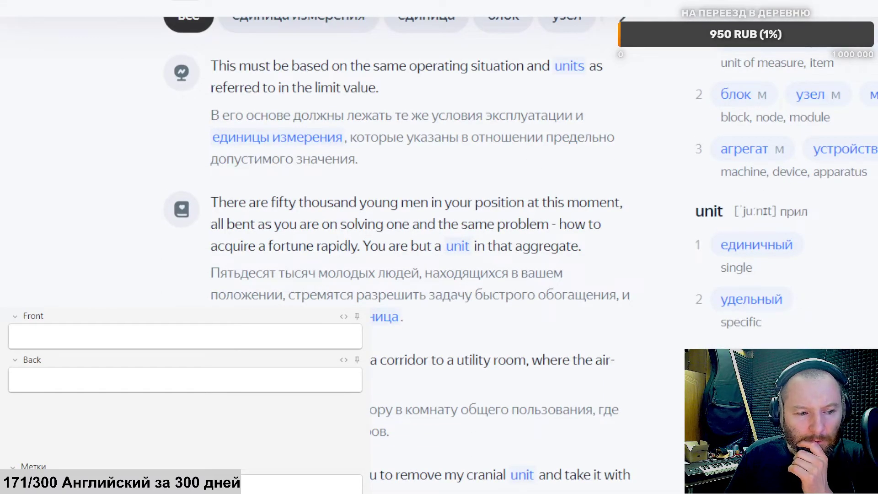
{"action": "scroll", "coordinate": [509, 87], "scroll_direction": "up", "scroll_amount": 3}
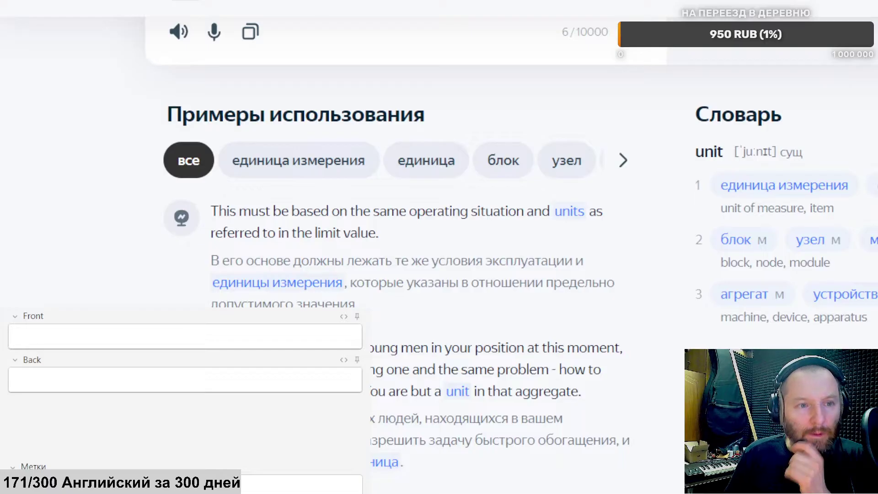
{"action": "scroll", "coordinate": [246, 92], "scroll_direction": "up", "scroll_amount": 3}
Step: Switch to the image search and search for pictures of "unit"
{"action": "left_click_drag", "start_coordinate": [241, 88], "coordinate": [108, 113]}
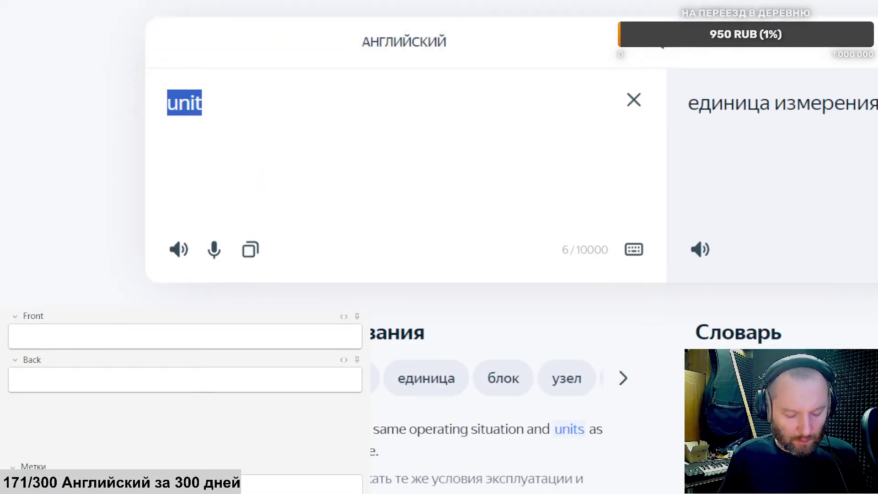
{"action": "key", "text": "ctrl+Tab"}
{"action": "left_click", "coordinate": [343, 2]}
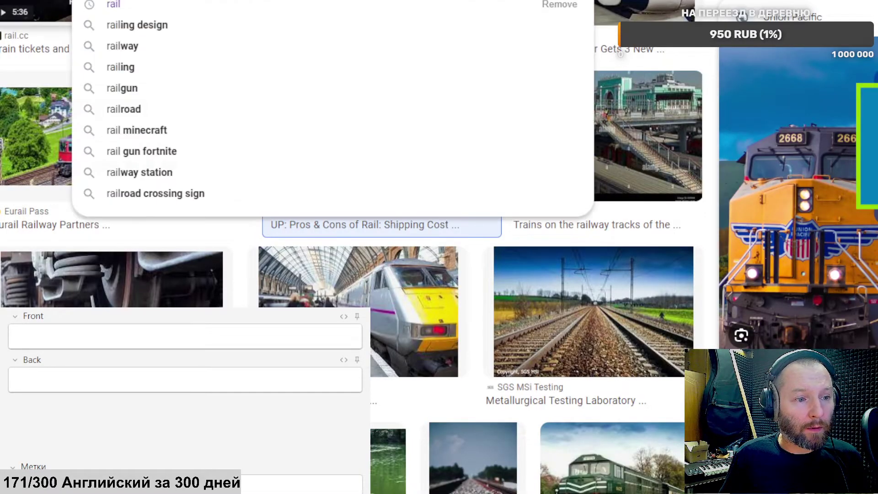
{"action": "key", "text": "ctrl+a"}
{"action": "key", "text": "ctrl+v"}
{"action": "key", "text": "Return"}
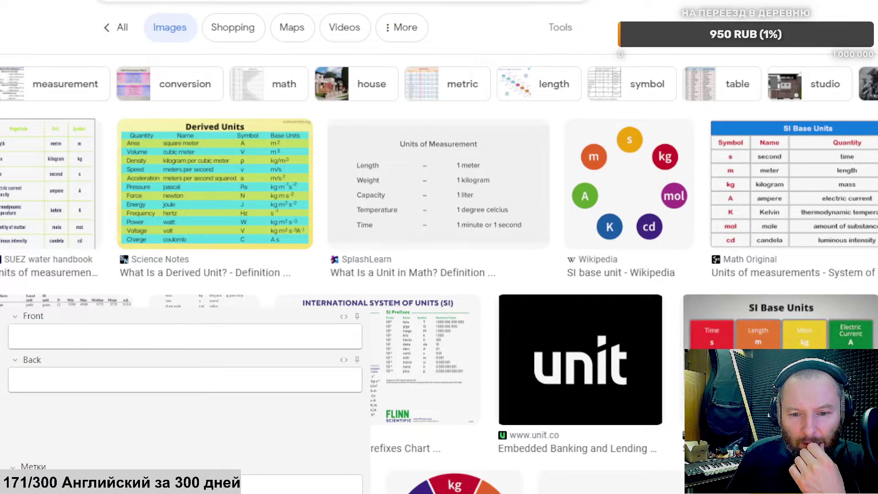
Step: Copy the purple "Units Of Measurement" picture from the image results into the card's Back field
{"action": "left_click", "coordinate": [430, 436]}
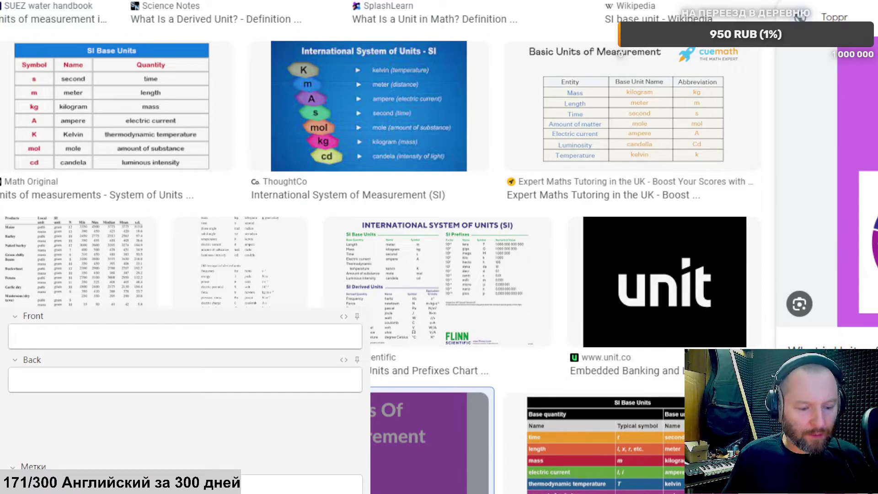
{"action": "left_click", "coordinate": [12, 375]}
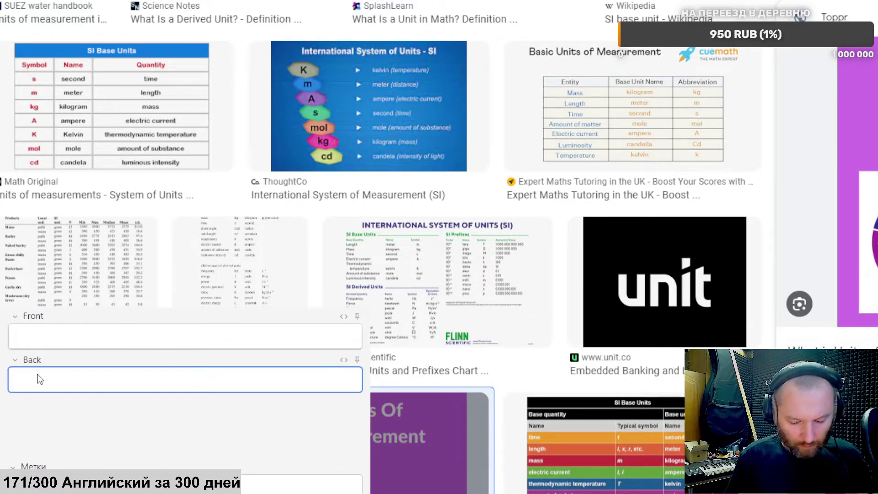
{"action": "key", "text": "ctrl+v"}
Step: Enter the Russian translations "единица, агрегат, модуль, прибор" in the card's Front field
{"action": "left_click", "coordinate": [83, 335]}
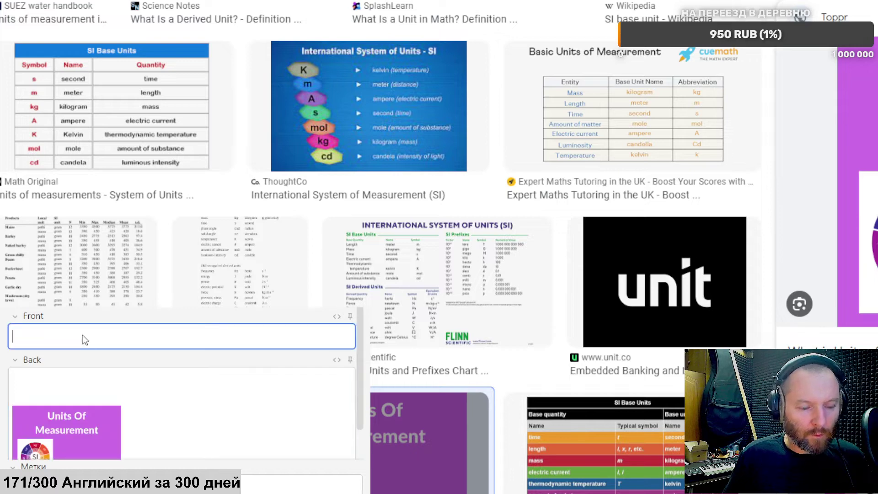
{"action": "key", "text": "alt+Tab"}
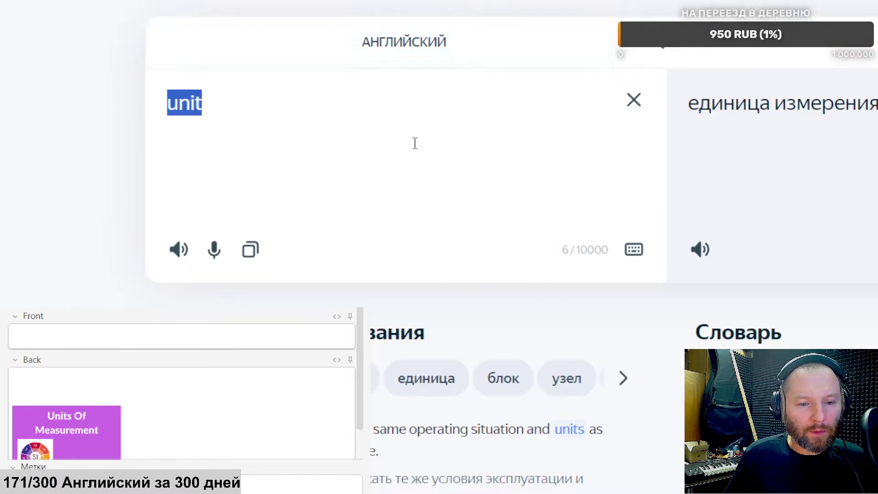
{"action": "left_click", "coordinate": [61, 339]}
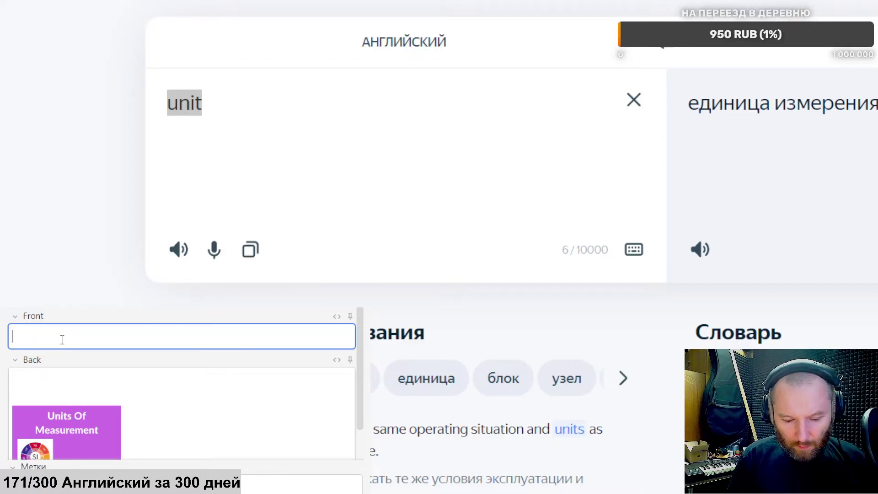
{"action": "type", "text": "единица, б"}
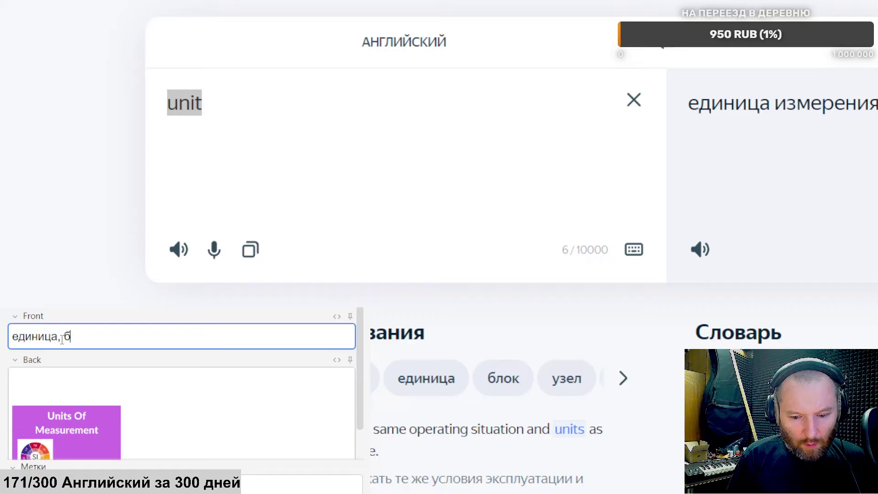
{"action": "key", "text": "BackSpace"}
{"action": "type", "text": "а"}
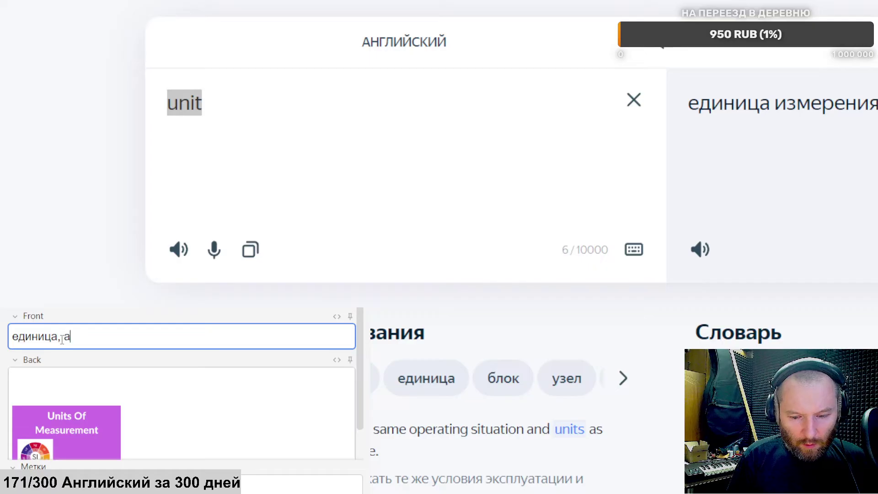
{"action": "type", "text": "грегат, модуль, "}
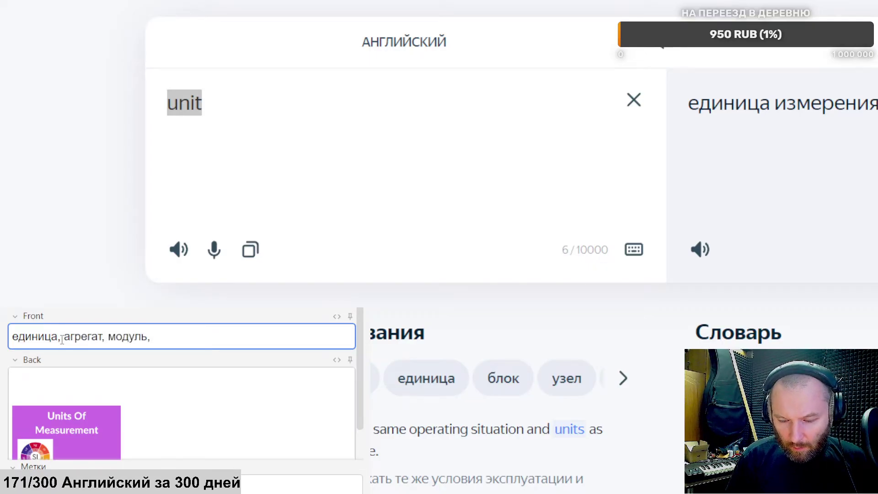
{"action": "type", "text": "прибор"}
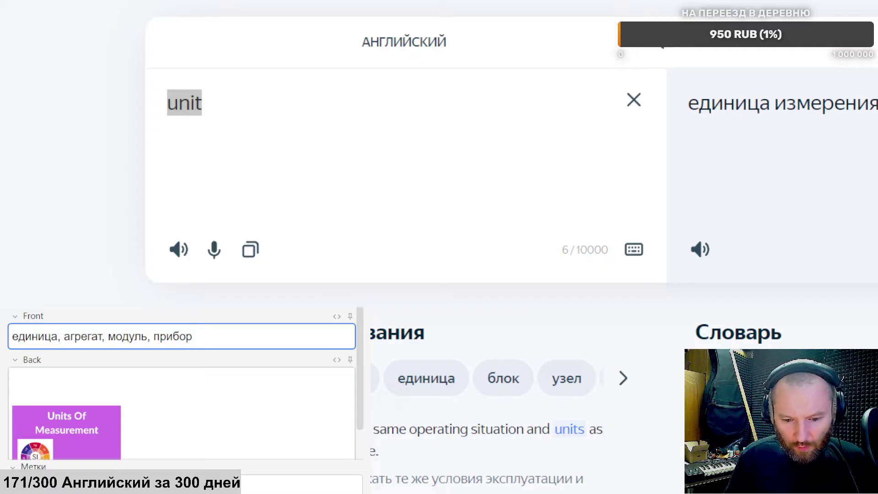
Step: Append a pronunciation recording after the translations in the card's Front field
{"action": "scroll", "coordinate": [407, 183], "scroll_direction": "down", "scroll_amount": 5}
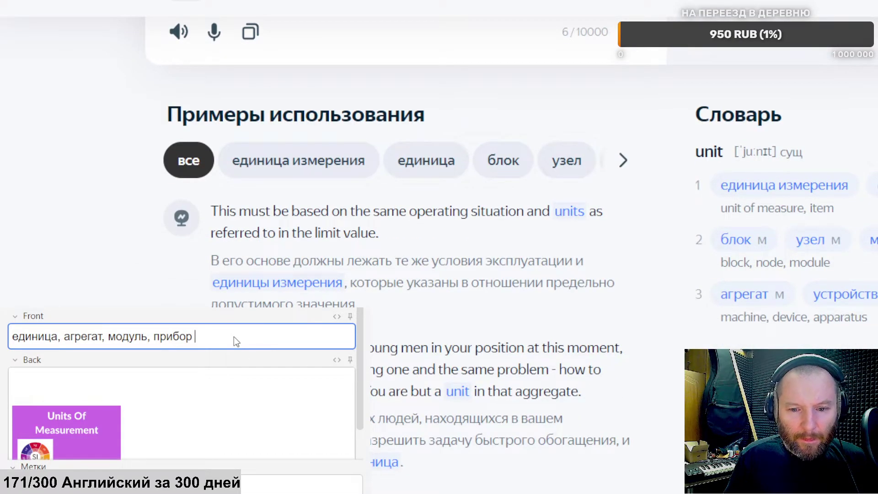
{"action": "key", "text": "alt+Tab"}
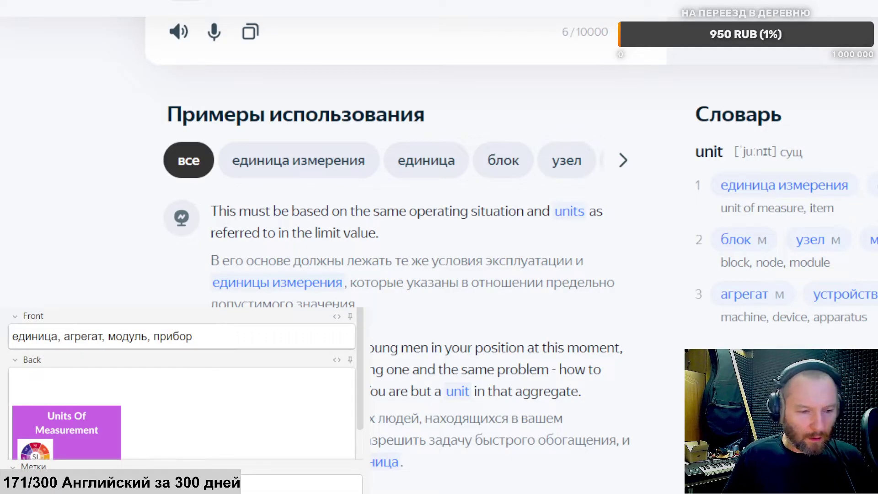
{"action": "left_click", "coordinate": [291, 334]}
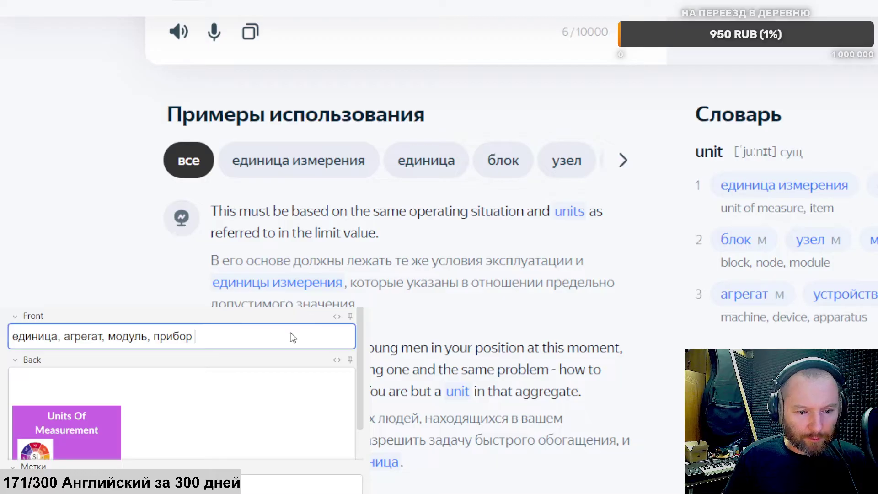
Step: Find the example sentence "I do not want this unit!" in the translator's usage examples and copy it
{"action": "left_click", "coordinate": [76, 396]}
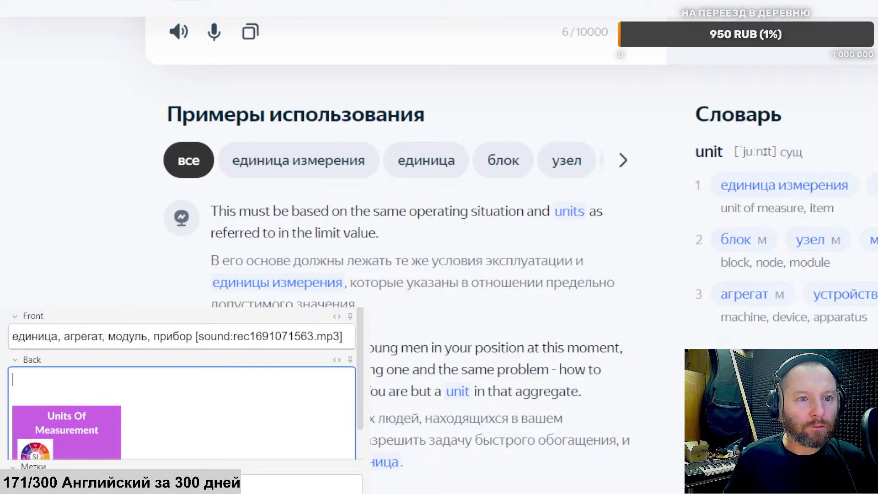
{"action": "key", "text": "alt+Tab"}
{"action": "key", "text": "alt+Tab"}
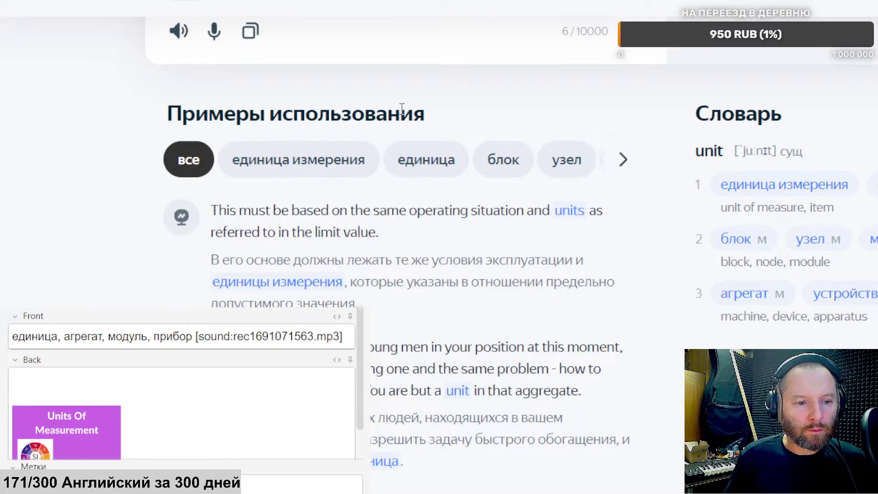
{"action": "scroll", "coordinate": [402, 103], "scroll_direction": "down", "scroll_amount": 10}
{"action": "scroll", "coordinate": [402, 102], "scroll_direction": "down", "scroll_amount": 5}
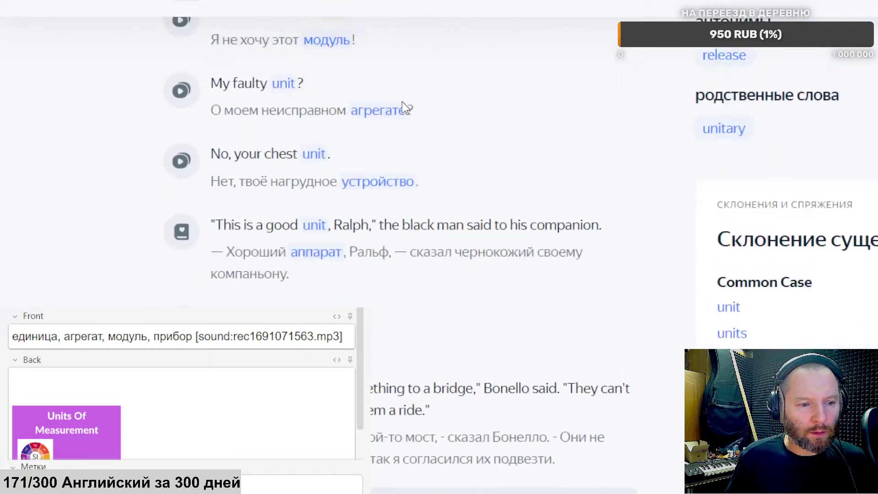
{"action": "scroll", "coordinate": [402, 101], "scroll_direction": "up", "scroll_amount": 2}
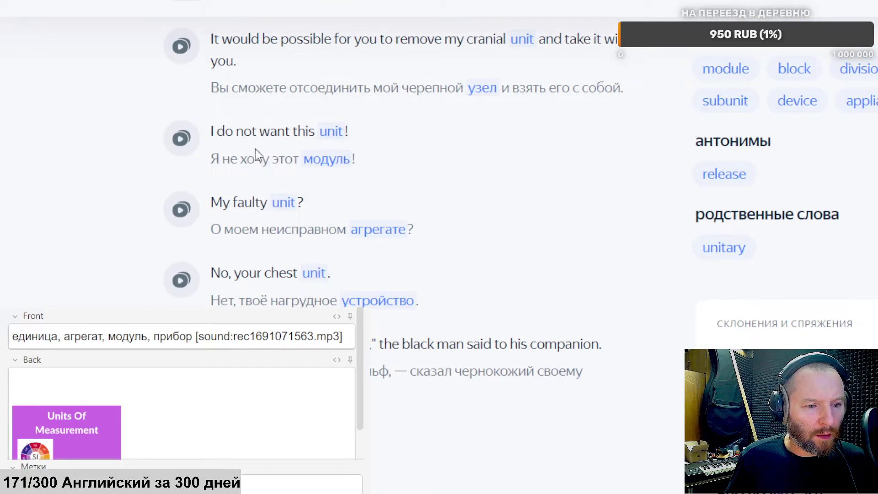
{"action": "left_click_drag", "start_coordinate": [211, 132], "coordinate": [364, 123]}
{"action": "key", "text": "ctrl+c"}
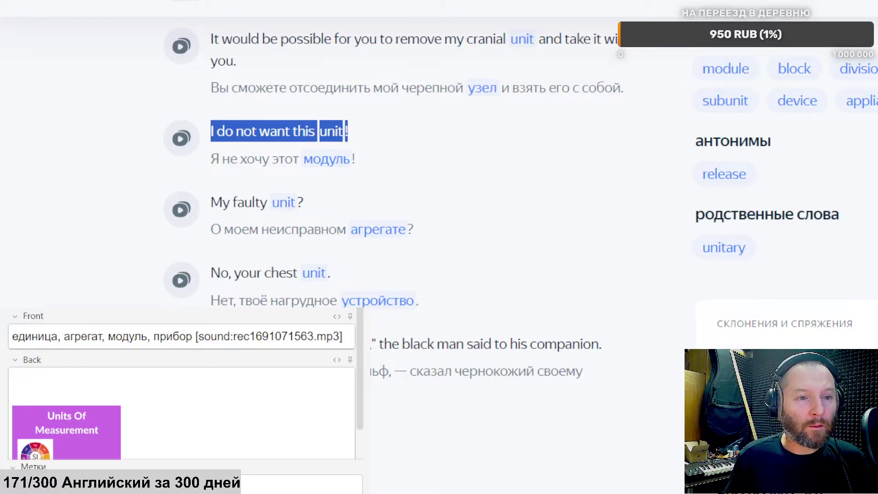
Step: Paste "I do not want this unit!" above the picture in the Back field, make "unit" bold and add a line below the sentence
{"action": "key", "text": "alt+Tab"}
{"action": "left_click", "coordinate": [155, 384]}
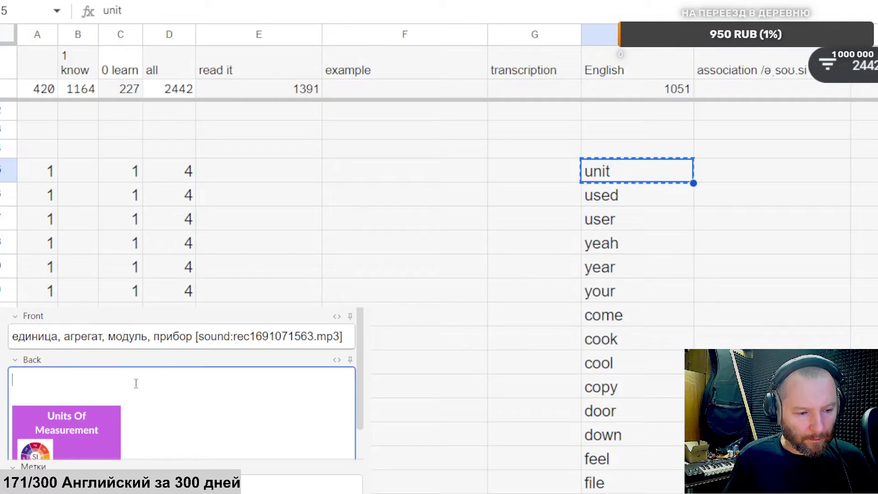
{"action": "key", "text": "ctrl+v"}
{"action": "double_click", "coordinate": [113, 380]}
{"action": "key", "text": "ctrl+b"}
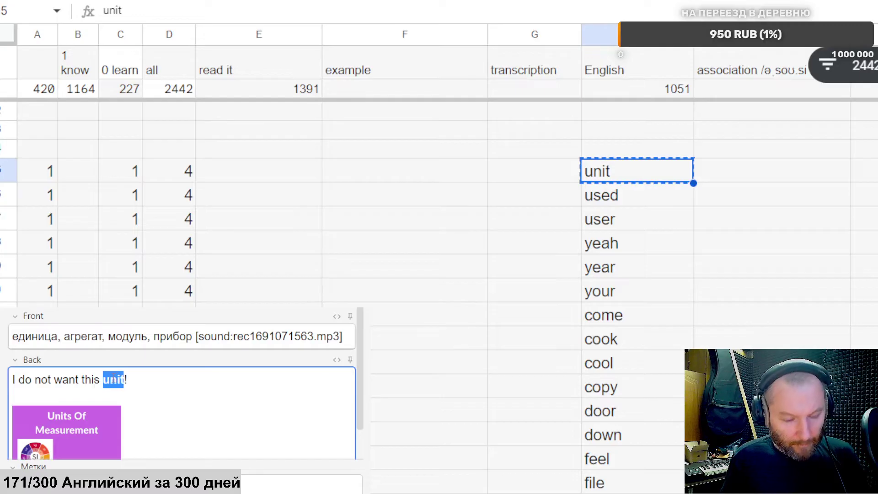
{"action": "left_click", "coordinate": [133, 377]}
{"action": "key", "text": "Return"}
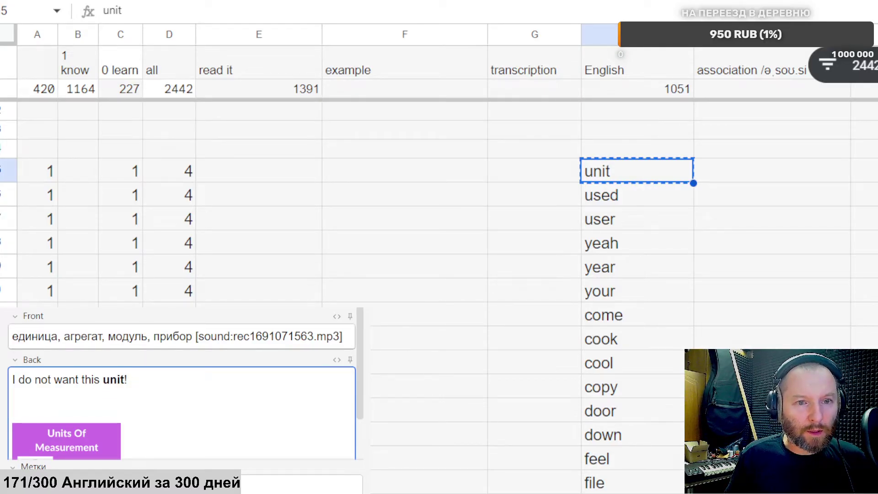
Step: Switch to the English dictionary site and look up the word "unit"
{"action": "key", "text": "alt+Tab"}
{"action": "scroll", "coordinate": [360, 122], "scroll_direction": "up", "scroll_amount": 5}
{"action": "scroll", "coordinate": [361, 122], "scroll_direction": "up", "scroll_amount": 4}
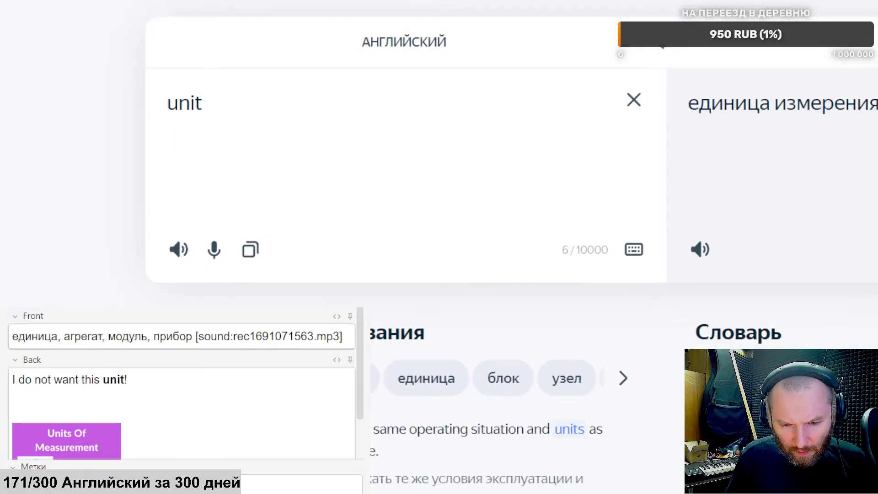
{"action": "key", "text": "alt+Tab"}
{"action": "left_click_drag", "start_coordinate": [165, 5], "coordinate": [49, 5]}
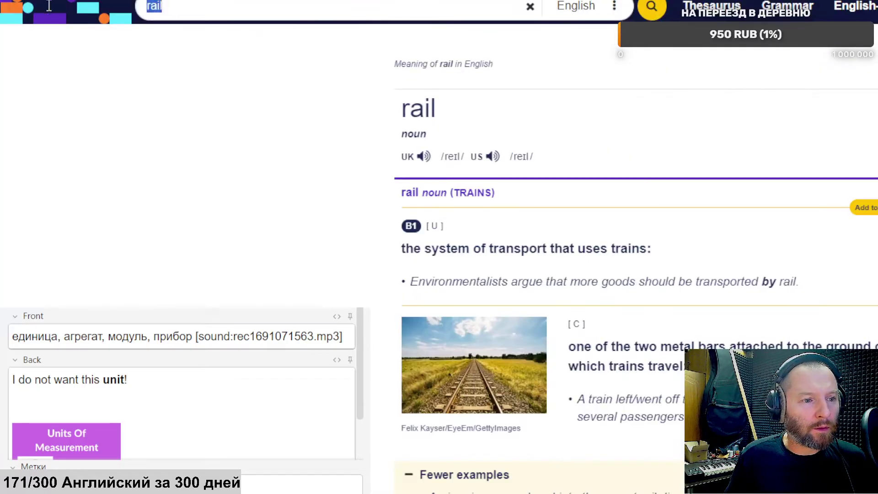
{"action": "type", "text": "unit"}
{"action": "key", "text": "Return"}
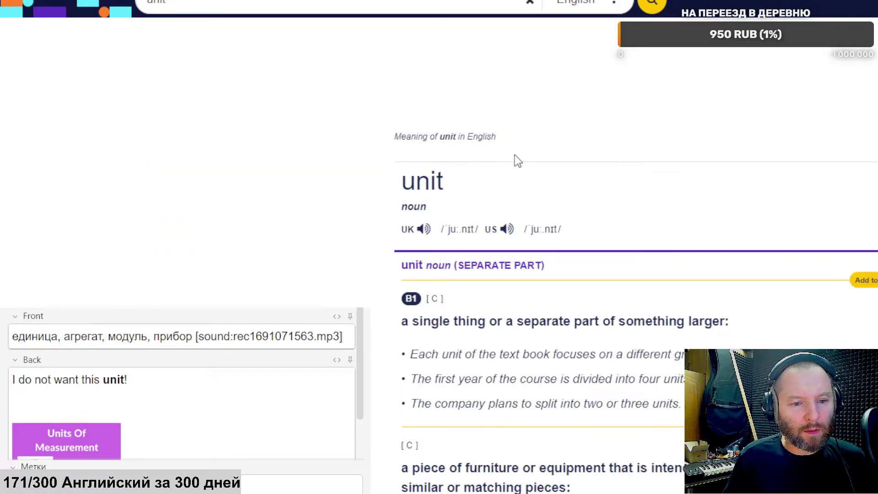
Step: Copy the US transcription /ˈjuː.nɪt/ below the example sentence in the card's Back field and add the card to the deck
{"action": "scroll", "coordinate": [514, 155], "scroll_direction": "down", "scroll_amount": 3}
{"action": "left_click_drag", "start_coordinate": [587, 91], "coordinate": [536, 87]}
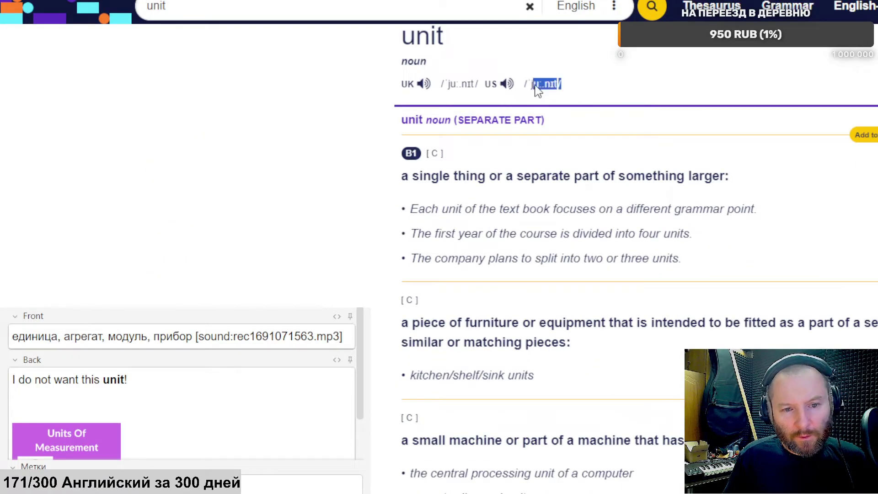
{"action": "left_click", "coordinate": [190, 457]}
{"action": "type", "text": "/ˈjuː.nɪt/"}
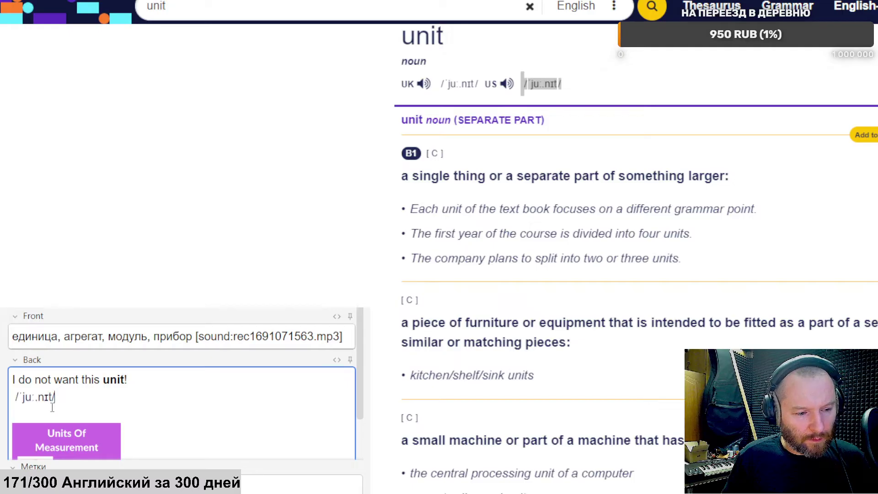
{"action": "key", "text": "ctrl+Return"}
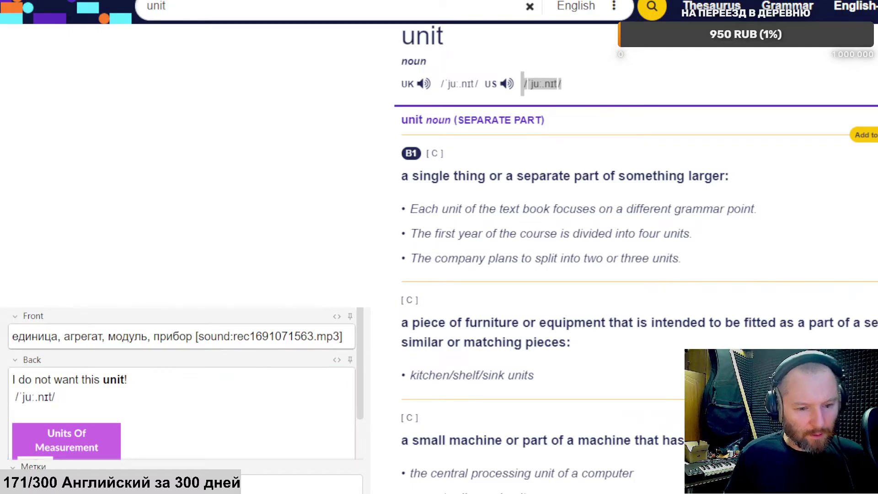
{"action": "key", "text": "ctrl+Return"}
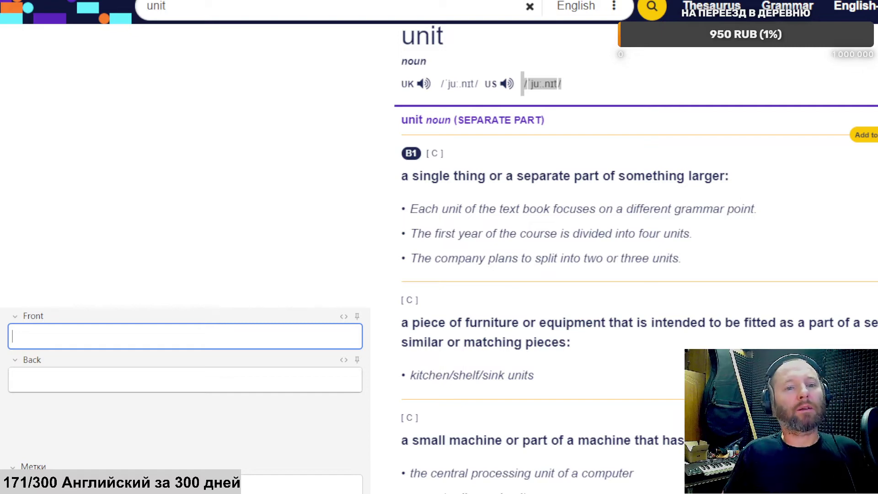
Step: Return to the word spreadsheet and clear the entire row of the word "unit"
{"action": "key", "text": "alt+Tab"}
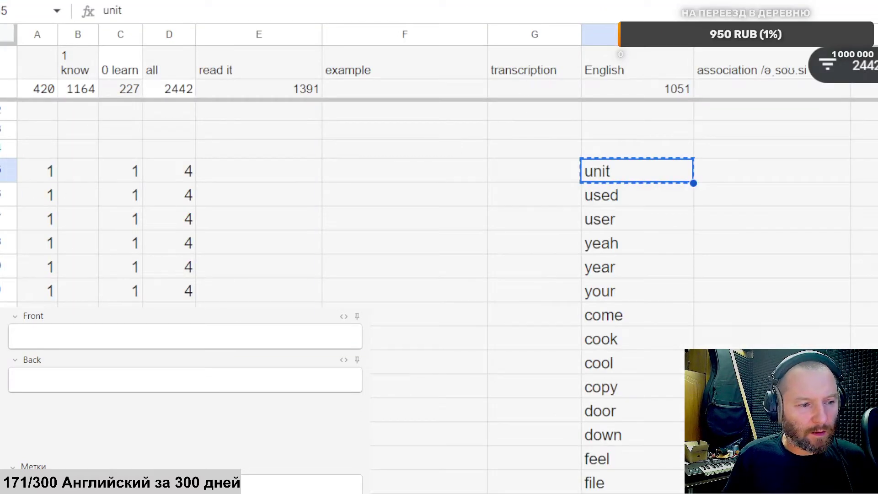
{"action": "left_click", "coordinate": [6, 170]}
{"action": "key", "text": "Delete"}
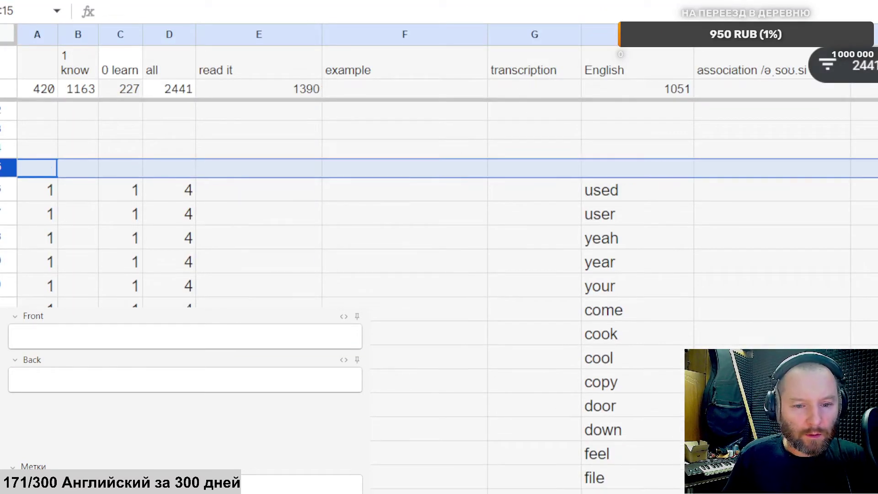
Step: Copy "used" from the English column and translate it into Russian in the translator
{"action": "left_click", "coordinate": [625, 196]}
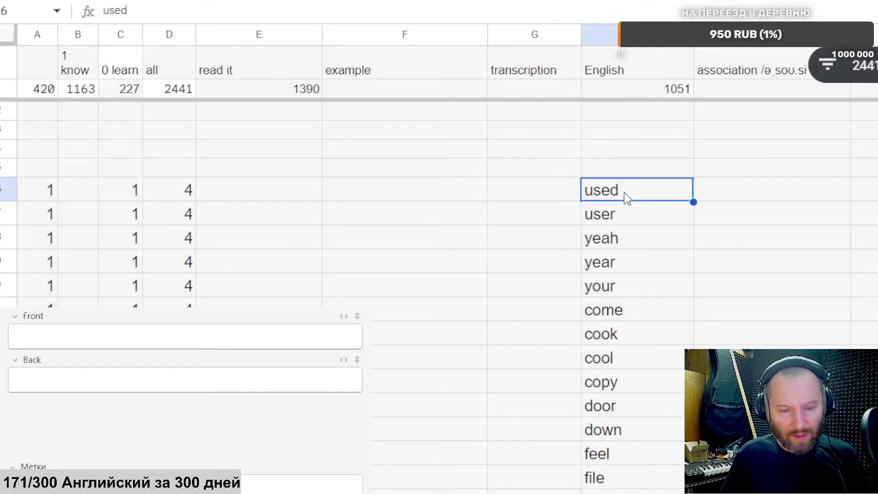
{"action": "key", "text": "ctrl+c"}
{"action": "key", "text": "alt+Tab"}
{"action": "key", "text": "ctrl+a"}
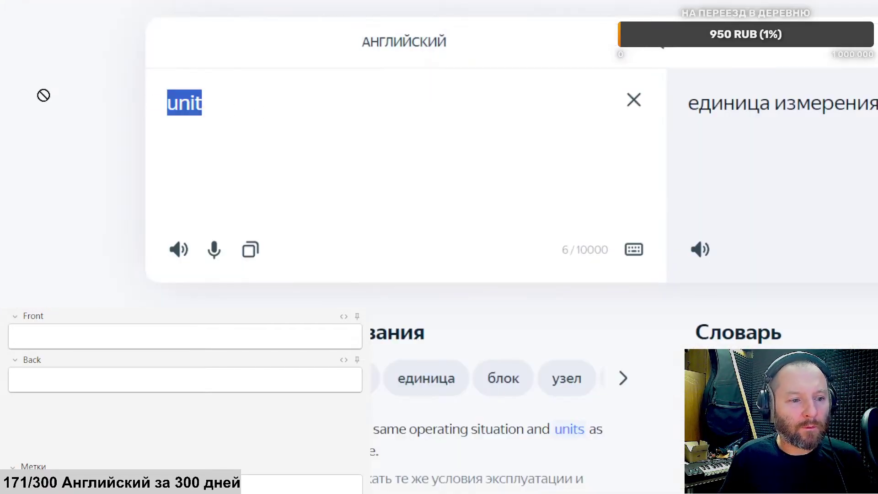
{"action": "key", "text": "ctrl+v"}
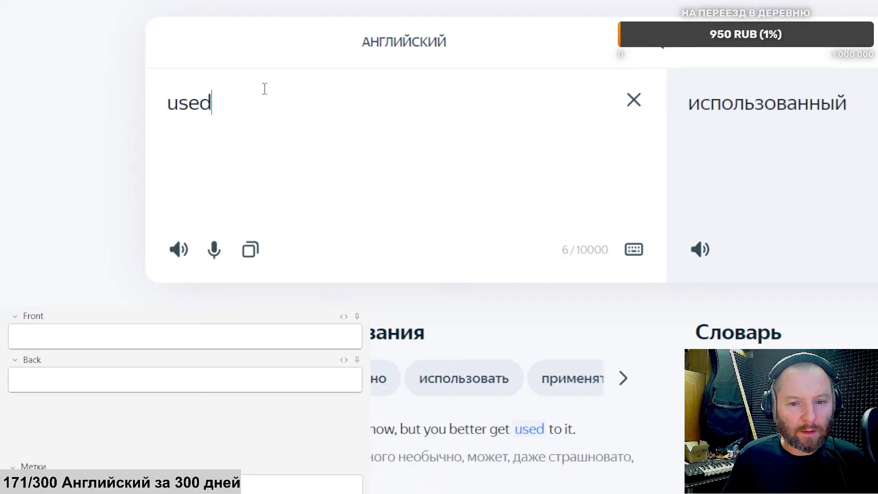
Step: Clear the entire spreadsheet rows of the words "used", "user" and "yeah"
{"action": "key", "text": "alt+Tab"}
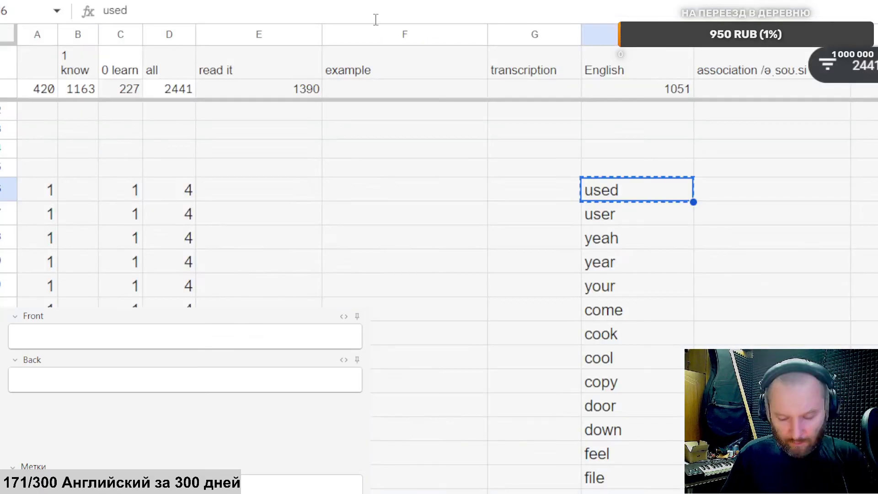
{"action": "left_click", "coordinate": [4, 188]}
{"action": "key", "text": "Delete"}
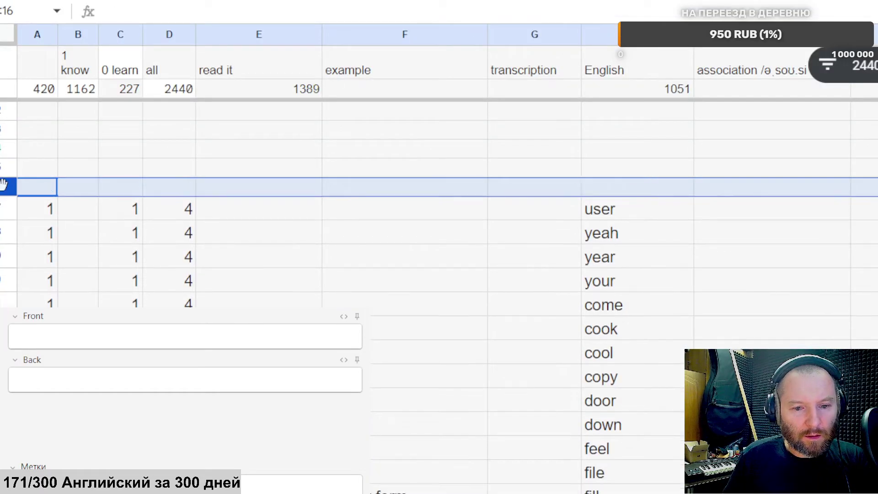
{"action": "scroll", "coordinate": [12, 178], "scroll_direction": "down", "scroll_amount": 1}
{"action": "left_click", "coordinate": [9, 146]}
{"action": "key", "text": "Delete"}
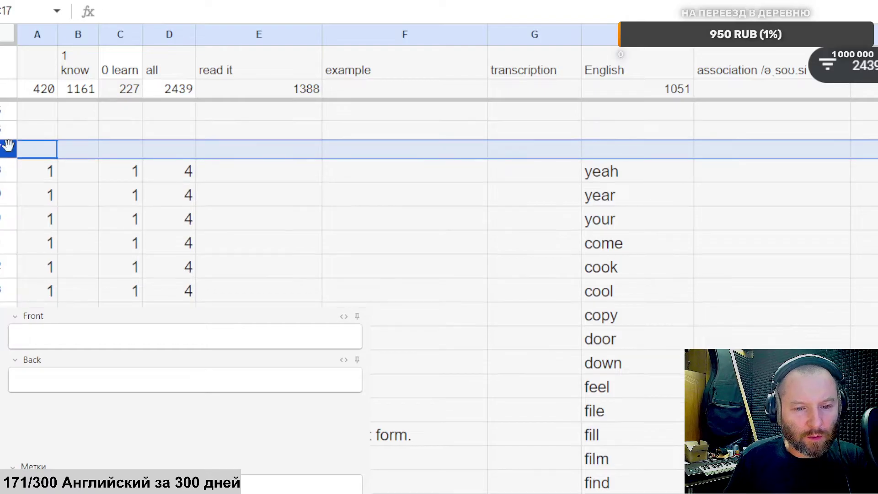
{"action": "left_click", "coordinate": [4, 178]}
{"action": "key", "text": "Delete"}
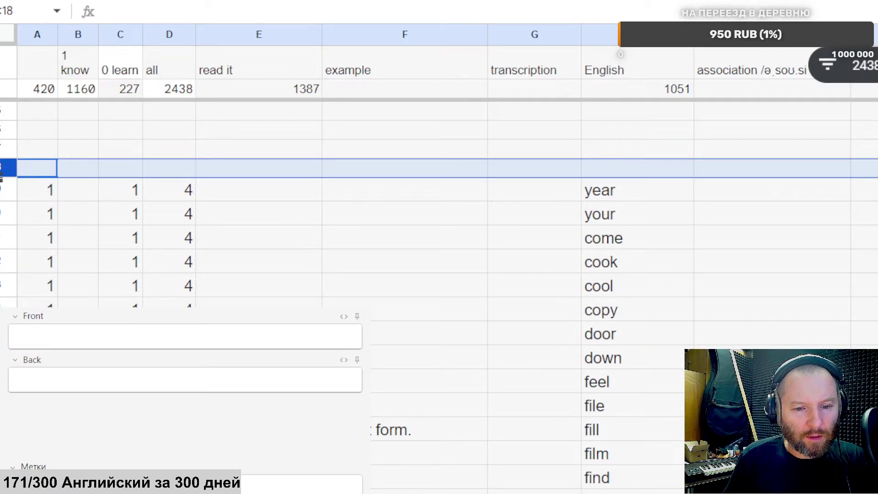
Step: Clear the words "year" and "your" from the English column, leaving the other cells of their rows
{"action": "left_click", "coordinate": [3, 187]}
{"action": "key", "text": "shift+Down"}
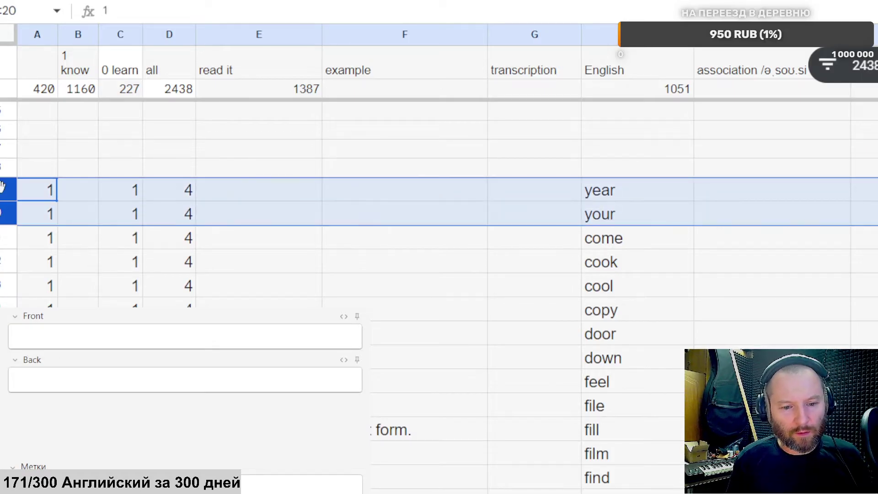
{"action": "left_click", "coordinate": [13, 336]}
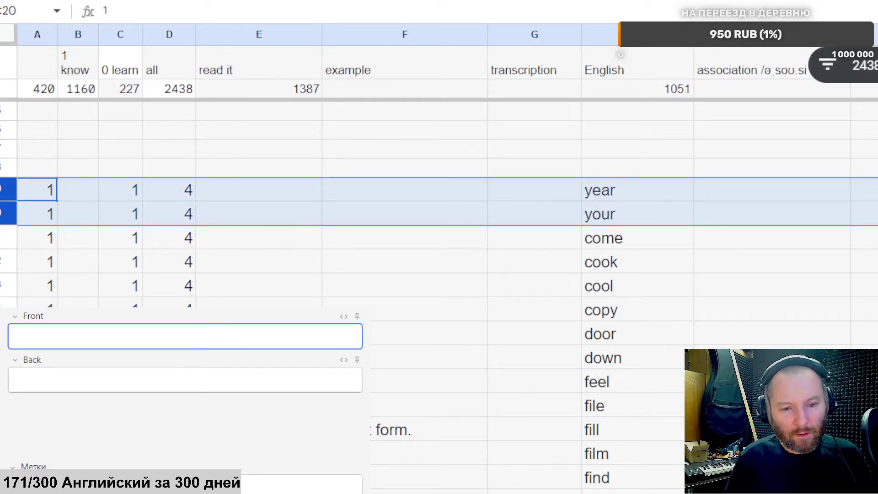
{"action": "left_click", "coordinate": [613, 213]}
{"action": "left_click", "coordinate": [620, 191]}
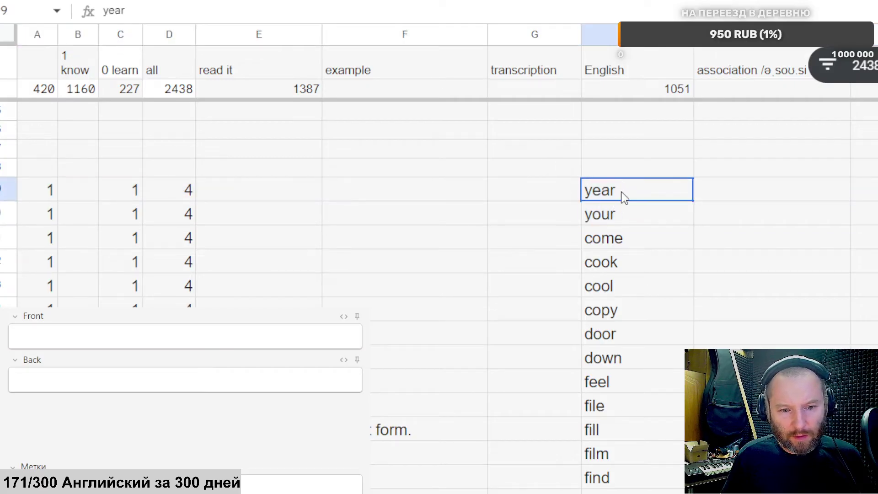
{"action": "left_click", "coordinate": [615, 212], "text": "shift"}
{"action": "key", "text": "Delete"}
Step: Copy "come" from the English column and check its Russian translations and usage examples in the translator
{"action": "left_click", "coordinate": [611, 243]}
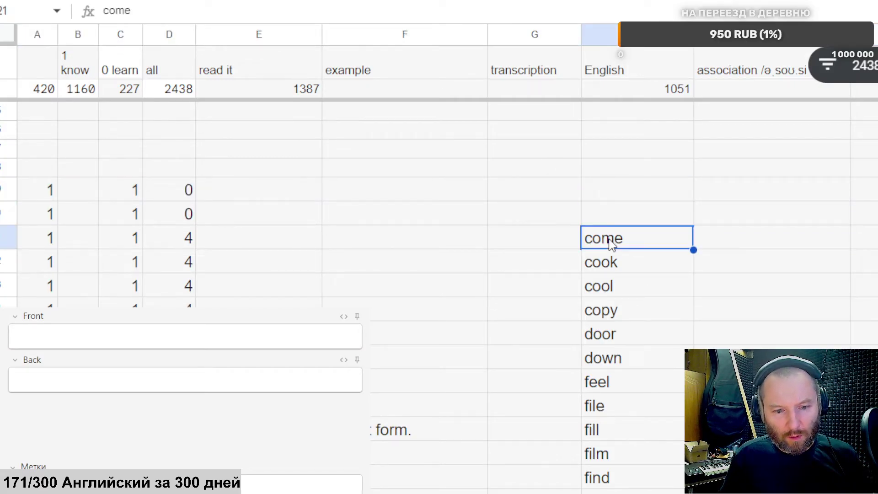
{"action": "key", "text": "ctrl+c"}
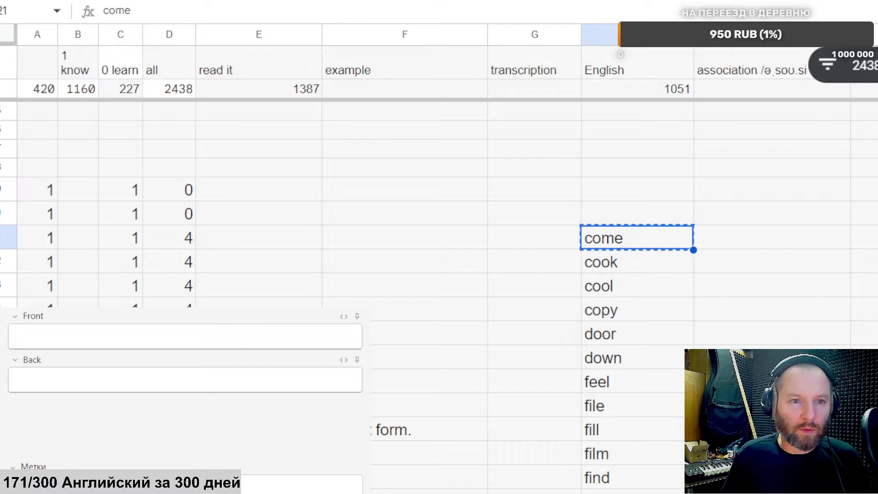
{"action": "key", "text": "alt+Tab"}
{"action": "key", "text": "ctrl+a"}
{"action": "key", "text": "ctrl+v"}
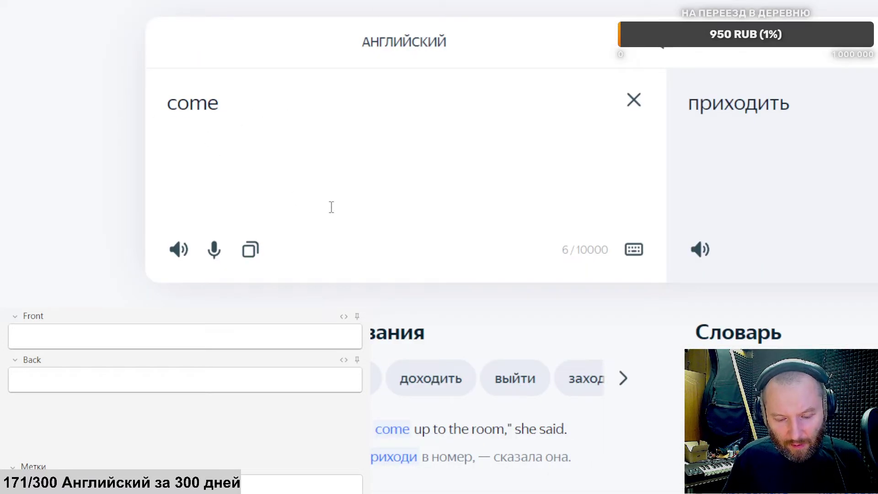
{"action": "scroll", "coordinate": [790, 344], "scroll_direction": "down", "scroll_amount": 6}
{"action": "scroll", "coordinate": [790, 344], "scroll_direction": "up", "scroll_amount": 6}
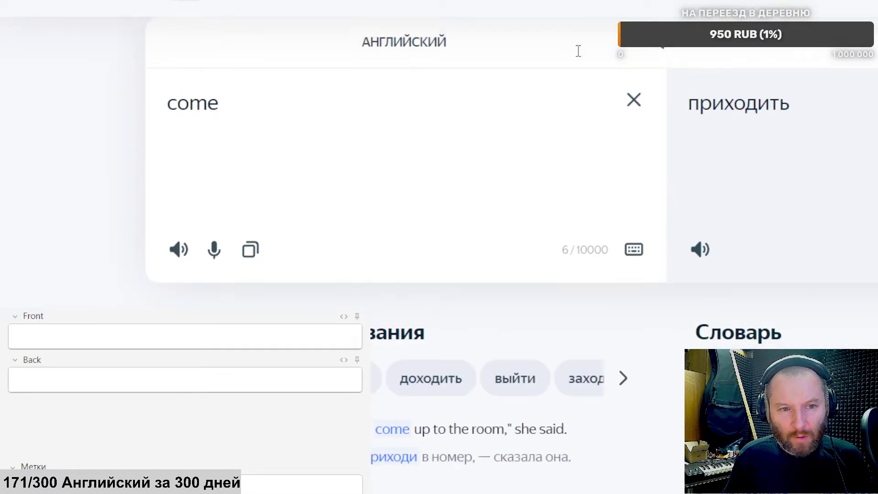
Step: Clear the words "come" and "cook" from the spreadsheet's English column
{"action": "key", "text": "alt+Tab"}
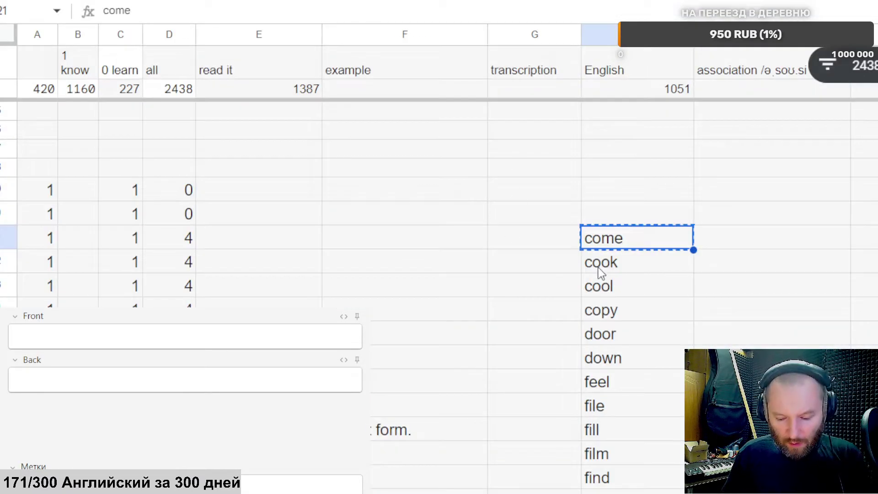
{"action": "key", "text": "Delete"}
{"action": "left_click", "coordinate": [610, 262]}
{"action": "key", "text": "Delete"}
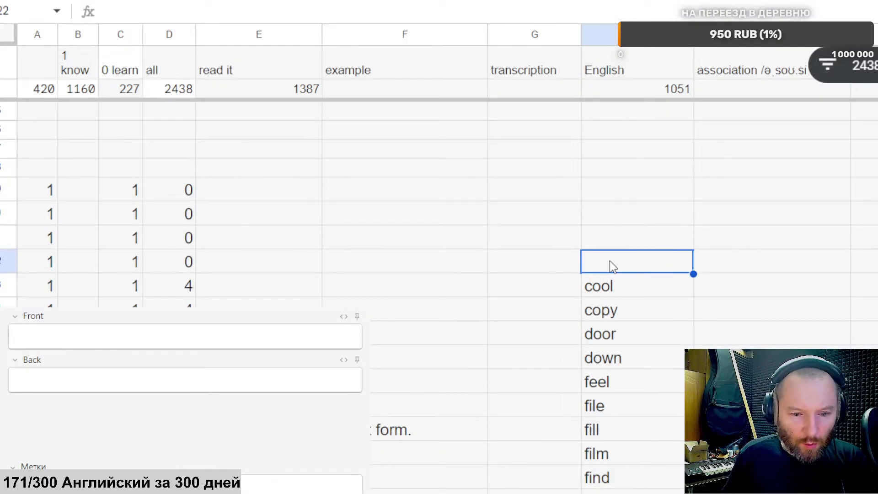
Step: Copy "cool" from the English column and translate it into Russian in the translator
{"action": "left_click", "coordinate": [620, 284]}
{"action": "scroll", "coordinate": [619, 284], "scroll_direction": "down", "scroll_amount": 2}
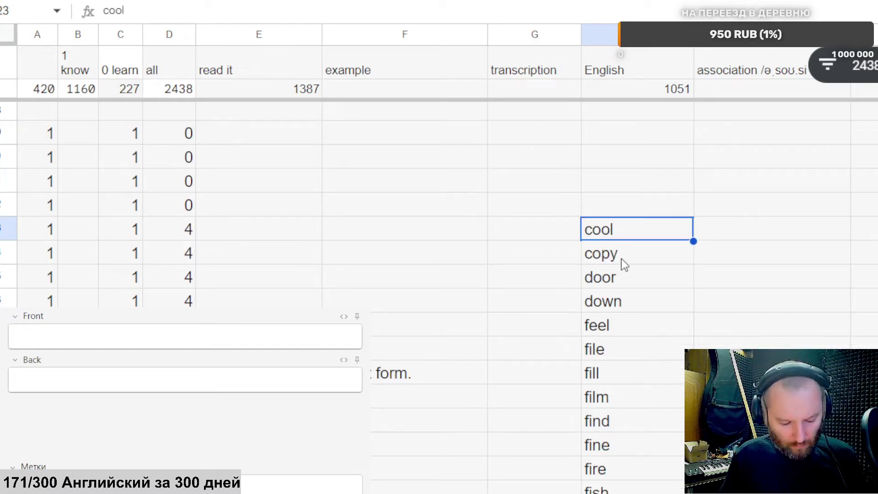
{"action": "key", "text": "alt+Tab"}
{"action": "left_click", "coordinate": [220, 97]}
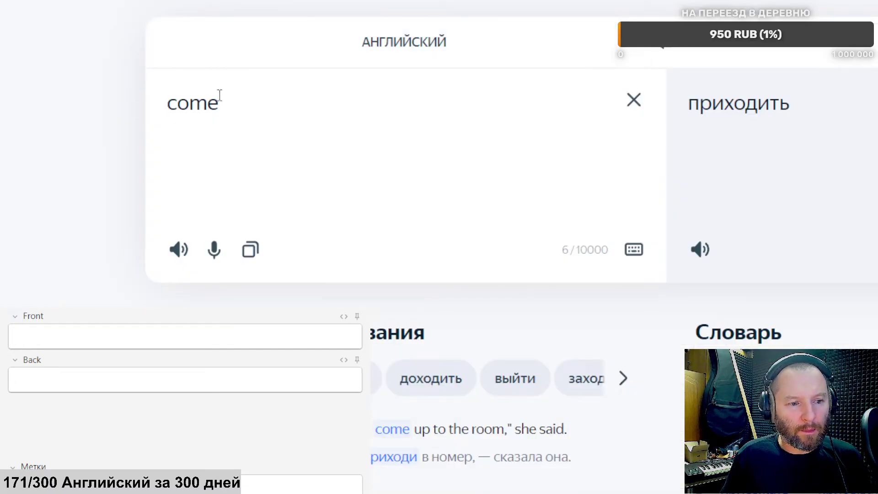
{"action": "key", "text": "ctrl+a"}
{"action": "key", "text": "ctrl+v"}
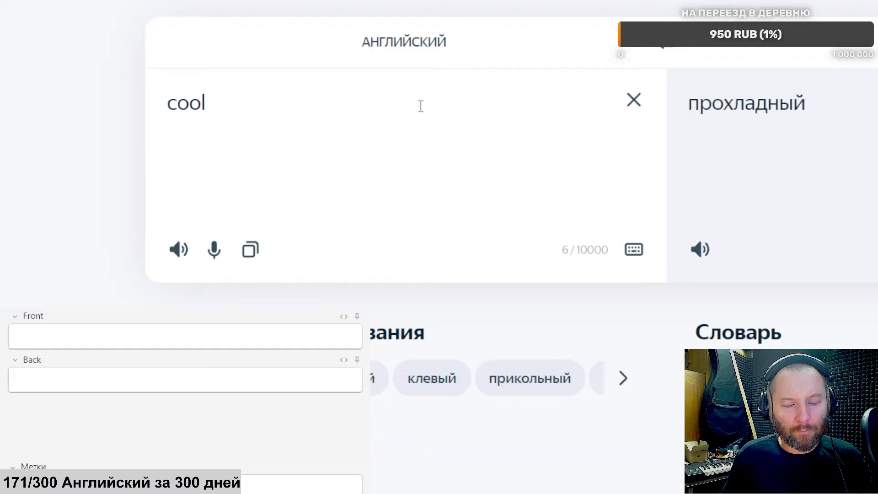
Step: Enter the Russian translations "прохладный, крутой, класный" in the new card's Front field
{"action": "left_click", "coordinate": [89, 335]}
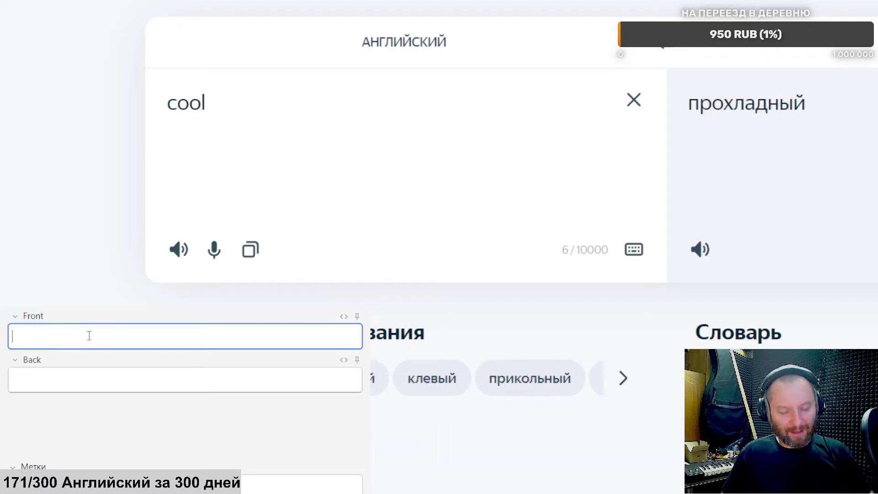
{"action": "type", "text": "прохла"}
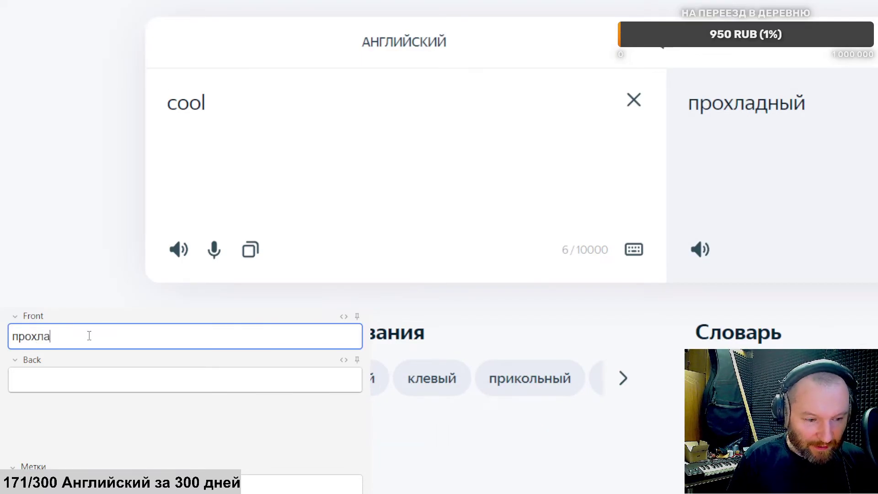
{"action": "type", "text": "дный,"}
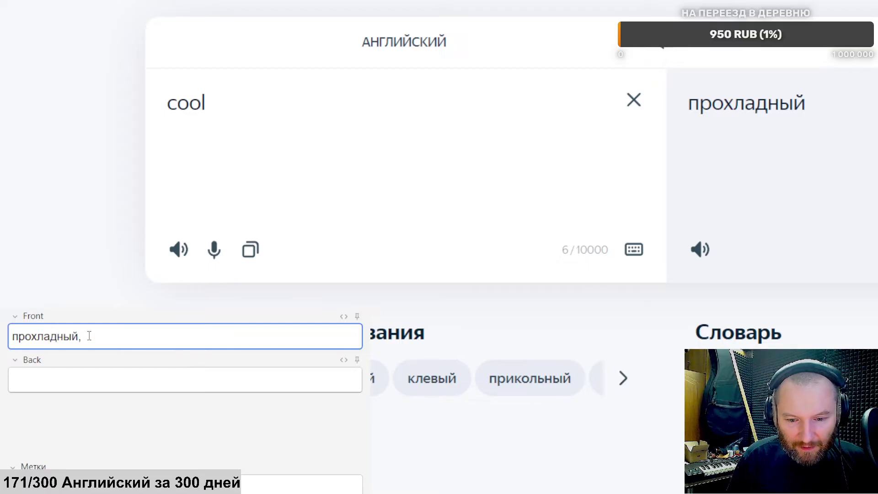
{"action": "type", "text": " к"}
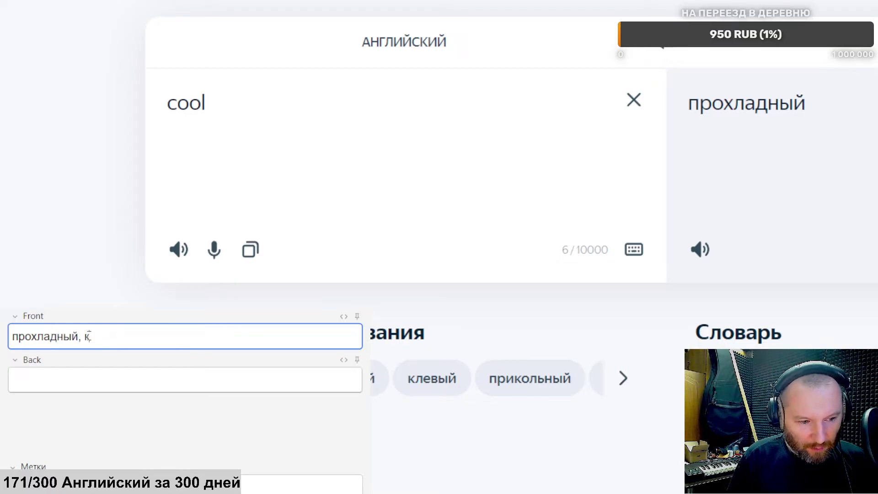
{"action": "type", "text": "рутой, классын"}
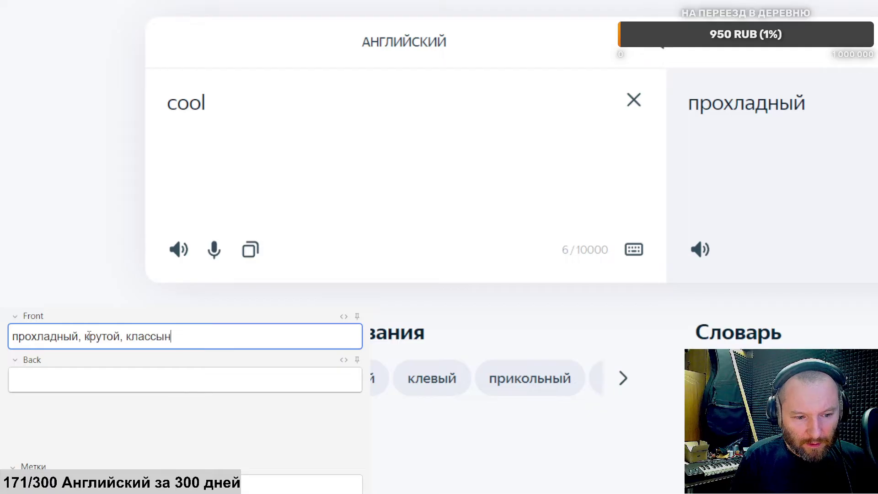
{"action": "key", "text": "BackSpace"}
{"action": "key", "text": "BackSpace"}
{"action": "key", "text": "BackSpace"}
{"action": "type", "text": "ный"}
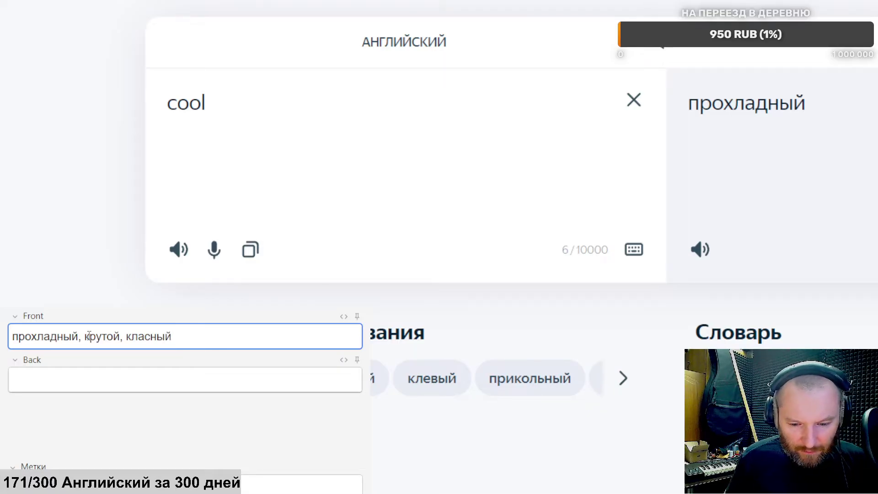
{"action": "scroll", "coordinate": [504, 183], "scroll_direction": "down", "scroll_amount": 5}
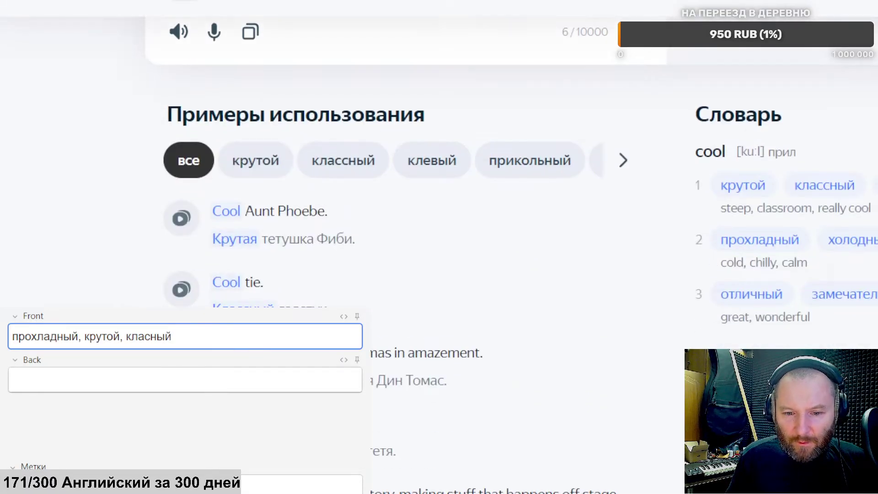
Step: Add "остыть" after "прохладный" in the Front field and append a recorded audio clip to the translations
{"action": "scroll", "coordinate": [503, 183], "scroll_direction": "down", "scroll_amount": 2}
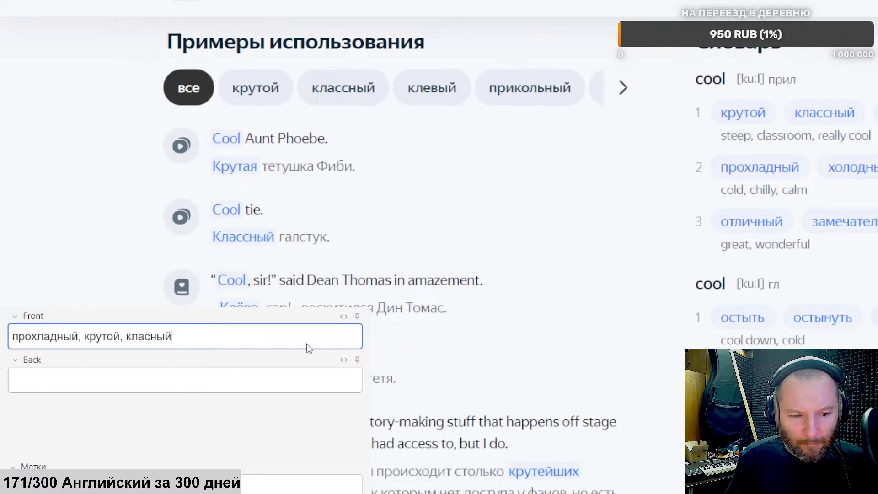
{"action": "left_click", "coordinate": [87, 339]}
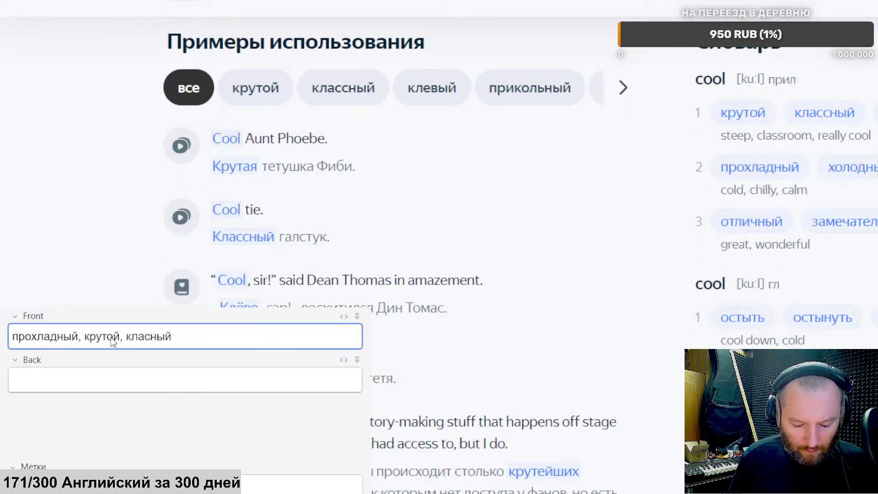
{"action": "type", "text": "остыть,"}
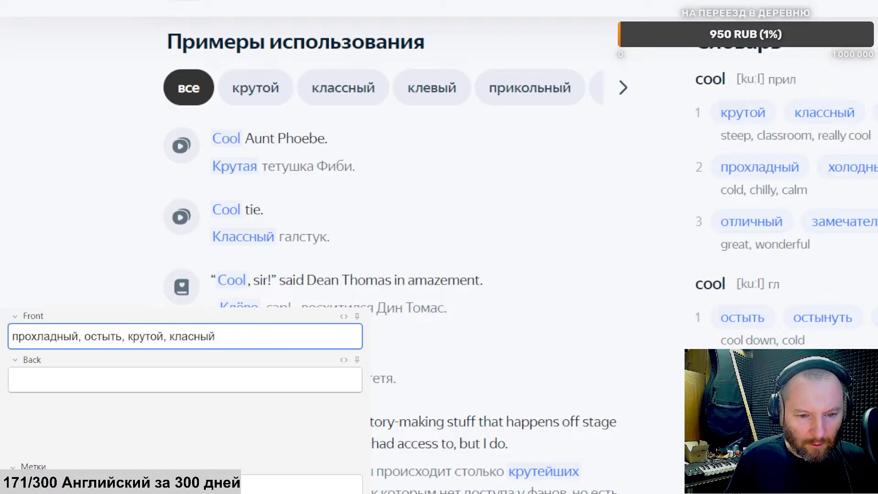
{"action": "key", "text": "alt+Tab"}
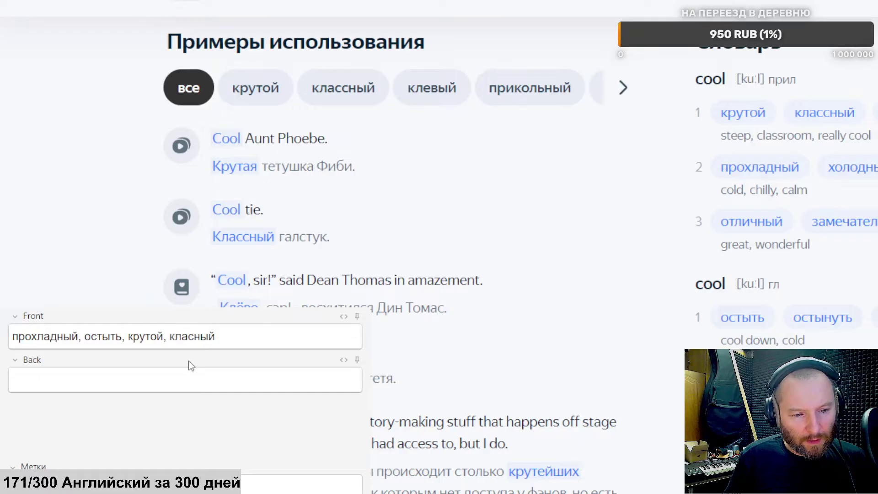
{"action": "key", "text": "Return"}
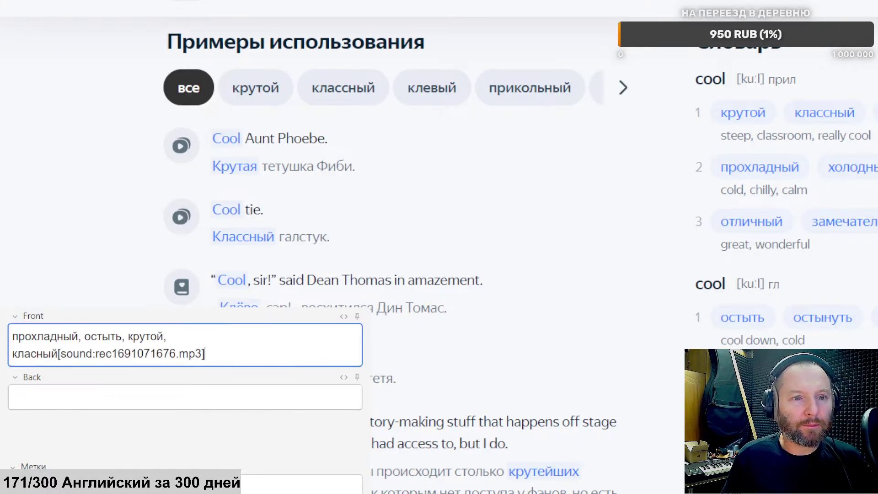
Step: Filter the translator's usage examples of "cool" by "крутой" and copy the sentence "That was cool."
{"action": "key", "text": "alt+Tab"}
{"action": "scroll", "coordinate": [525, 125], "scroll_direction": "down", "scroll_amount": 1}
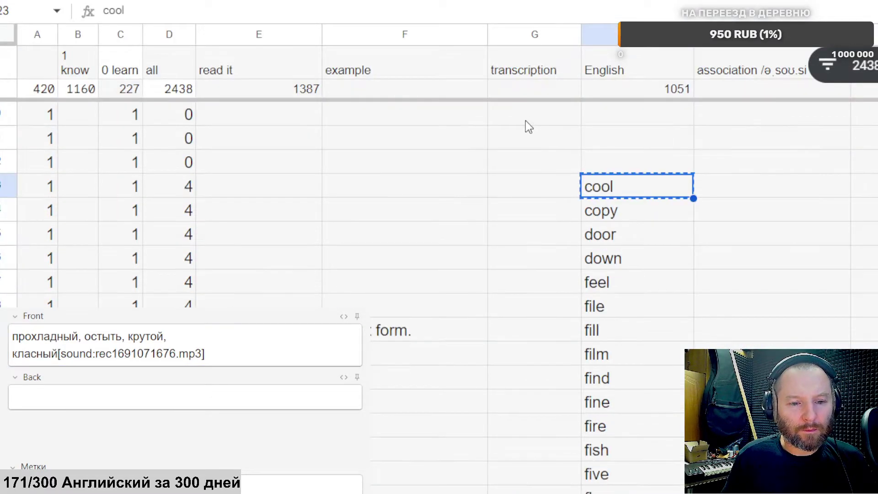
{"action": "key", "text": "alt+Tab"}
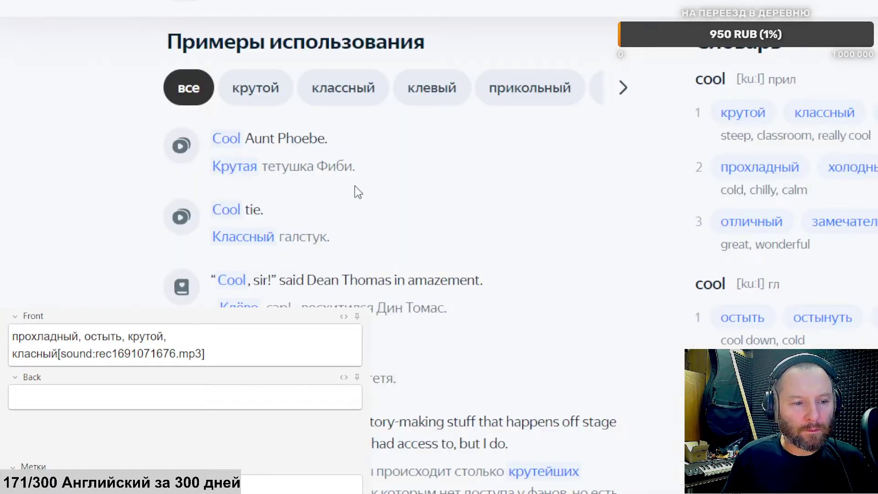
{"action": "left_click", "coordinate": [241, 104]}
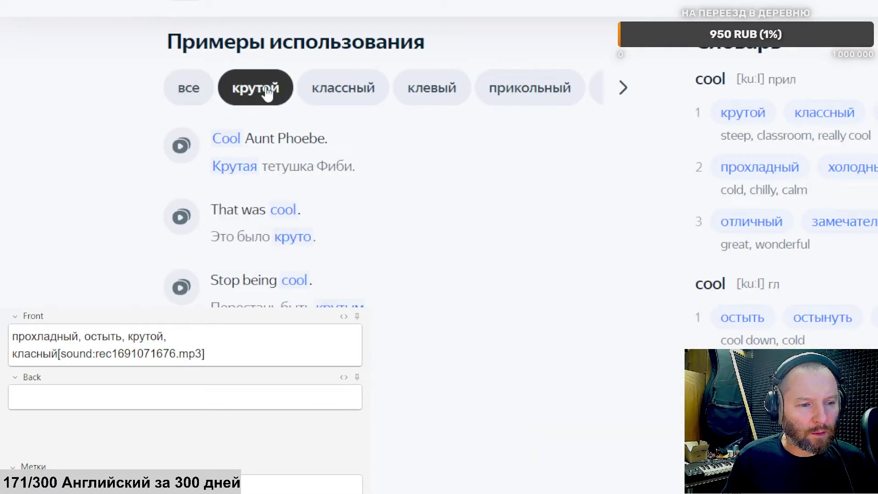
{"action": "scroll", "coordinate": [326, 85], "scroll_direction": "down", "scroll_amount": 3}
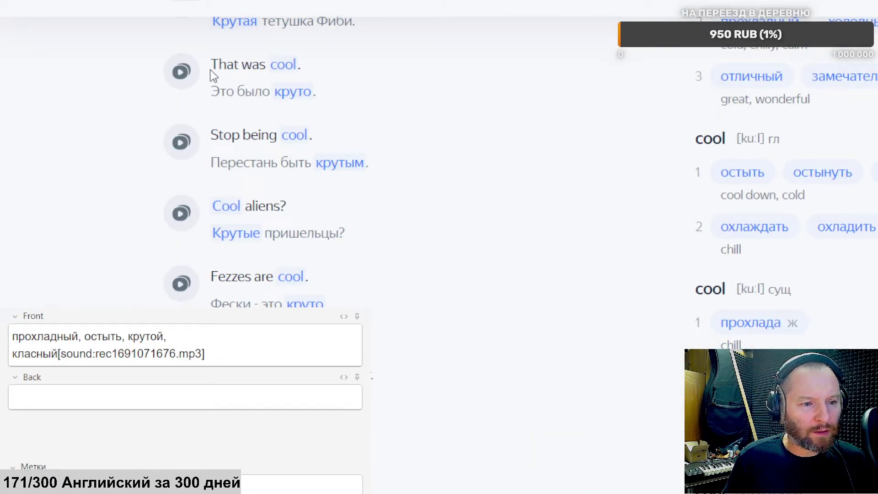
{"action": "left_click_drag", "start_coordinate": [210, 67], "coordinate": [309, 56]}
{"action": "key", "text": "ctrl+c"}
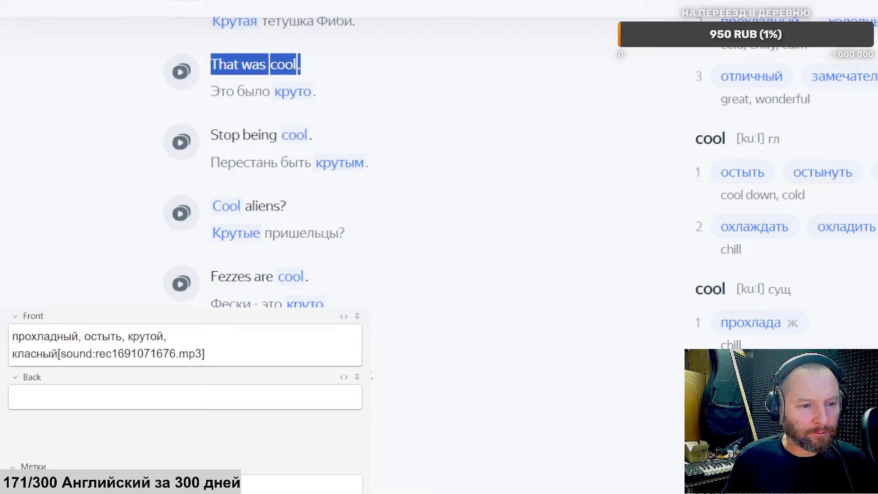
Step: Paste "That was cool." into the card's Back field, then copy the word "cool" and make it bold
{"action": "left_click", "coordinate": [104, 394]}
{"action": "key", "text": "ctrl+v"}
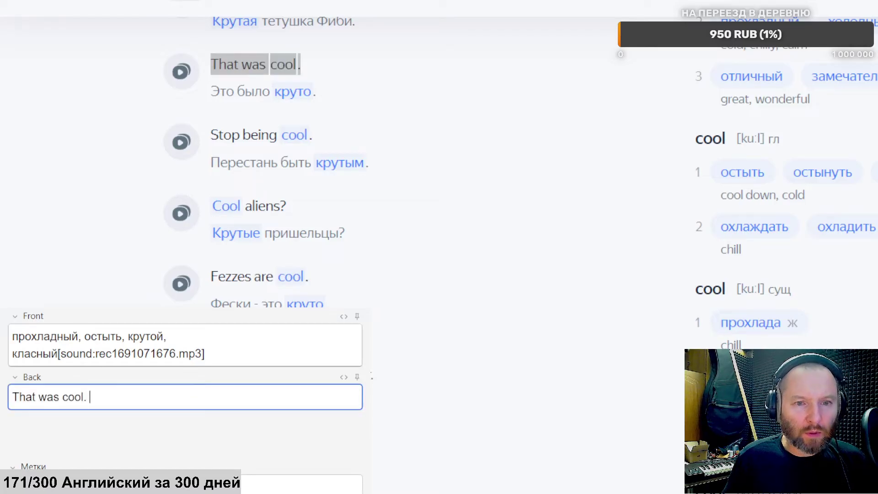
{"action": "double_click", "coordinate": [68, 398]}
{"action": "key", "text": "ctrl+c"}
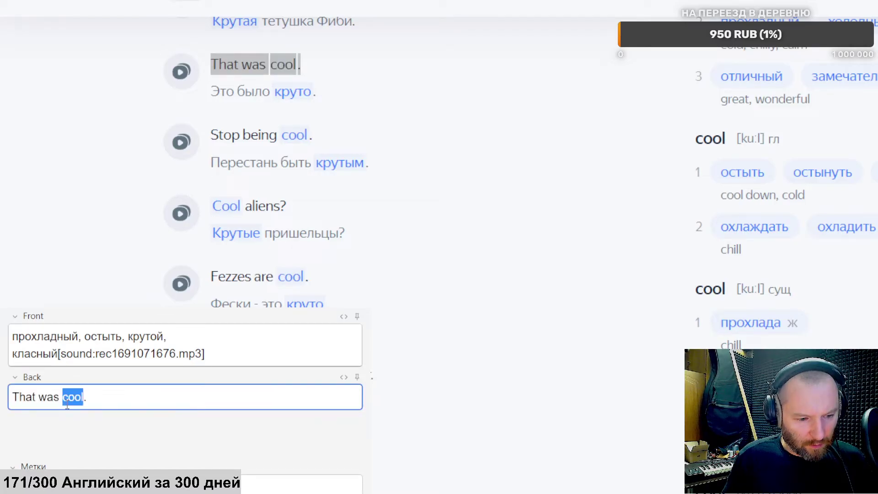
{"action": "key", "text": "ctrl+b"}
Step: Look up "cool" in the English dictionary and copy its US transcription
{"action": "key", "text": "alt+Tab"}
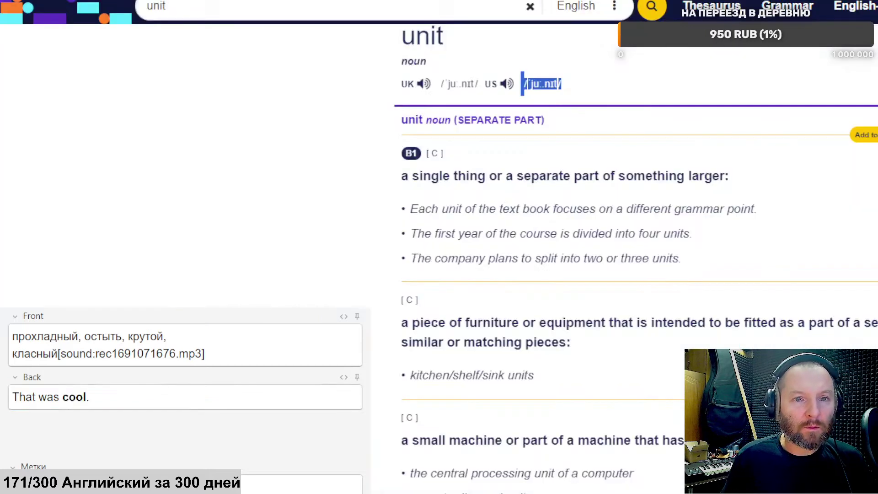
{"action": "double_click", "coordinate": [196, 6]}
{"action": "key", "text": "ctrl+v"}
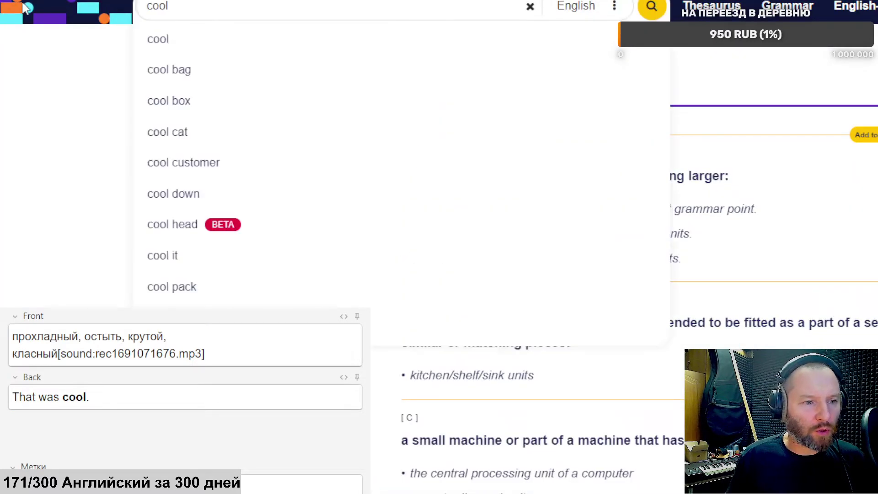
{"action": "key", "text": "Return"}
{"action": "scroll", "coordinate": [481, 201], "scroll_direction": "down", "scroll_amount": 2}
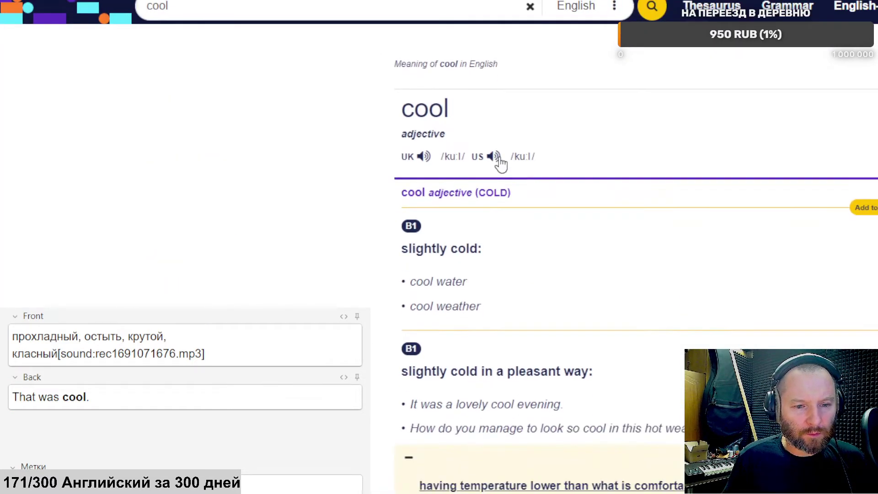
{"action": "left_click_drag", "start_coordinate": [517, 154], "coordinate": [510, 157]}
{"action": "key", "text": "ctrl+c"}
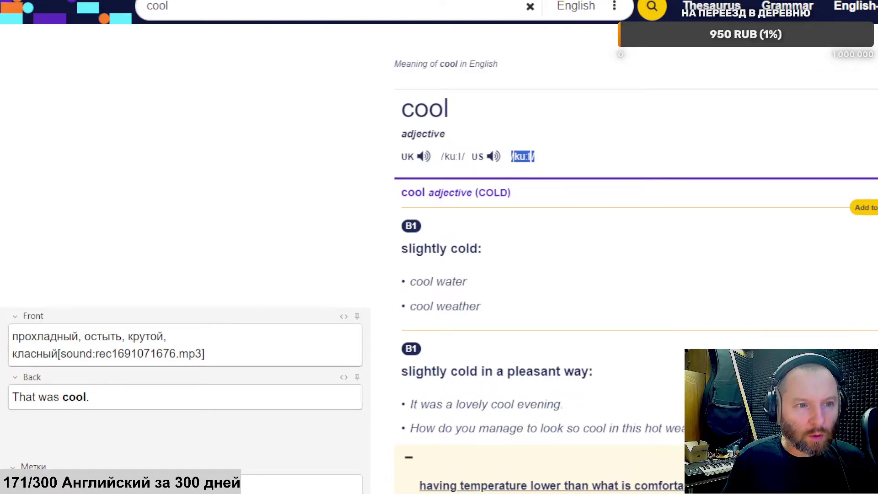
Step: Replace the "unit" image search with a search for "cool"
{"action": "key", "text": "ctrl+Tab"}
{"action": "type", "text": "/"}
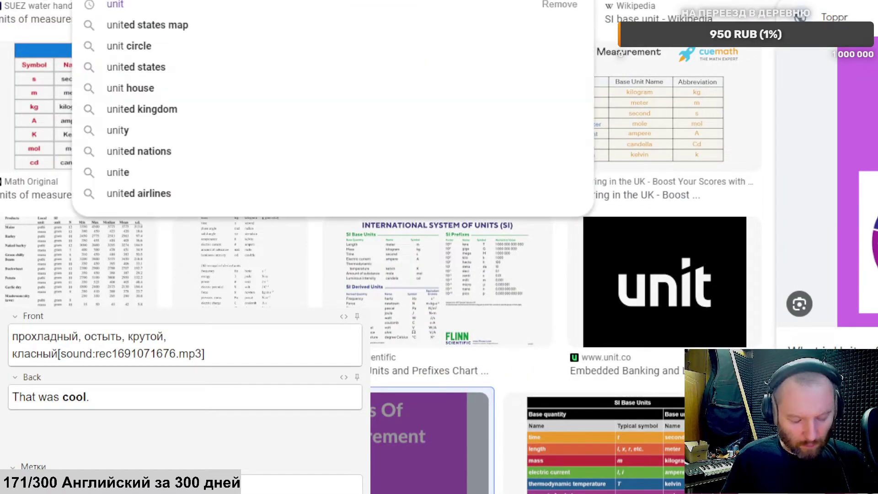
{"action": "type", "text": "cool"}
{"action": "key", "text": "Return"}
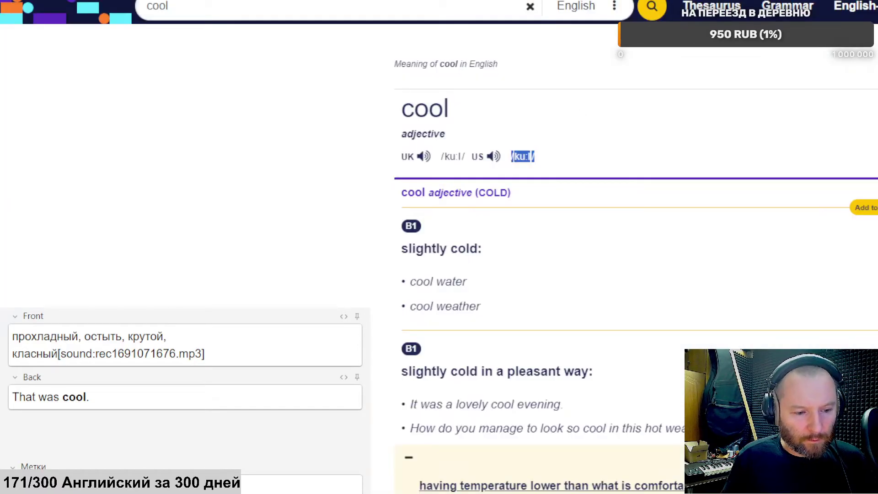
Step: Paste the transcription /kuːl/ on a new line below the example in Back and start another line
{"action": "left_click", "coordinate": [106, 399]}
{"action": "key", "text": "Return"}
{"action": "key", "text": "ctrl+v"}
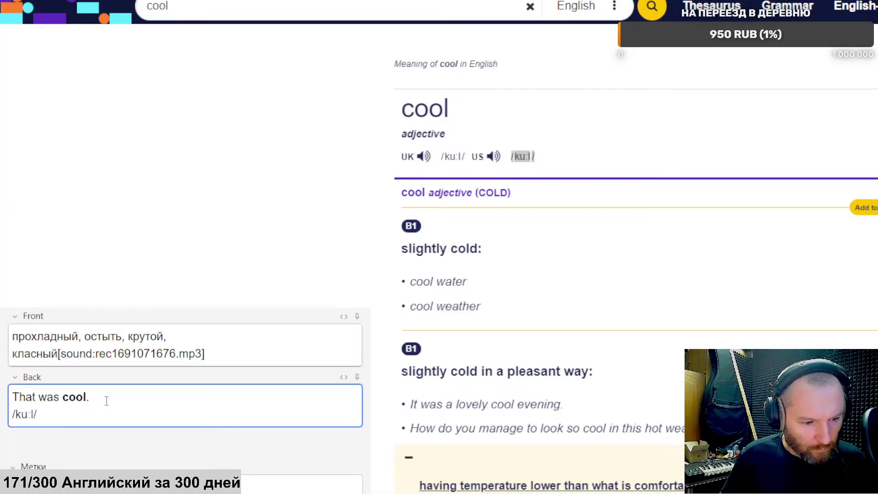
{"action": "key", "text": "Return"}
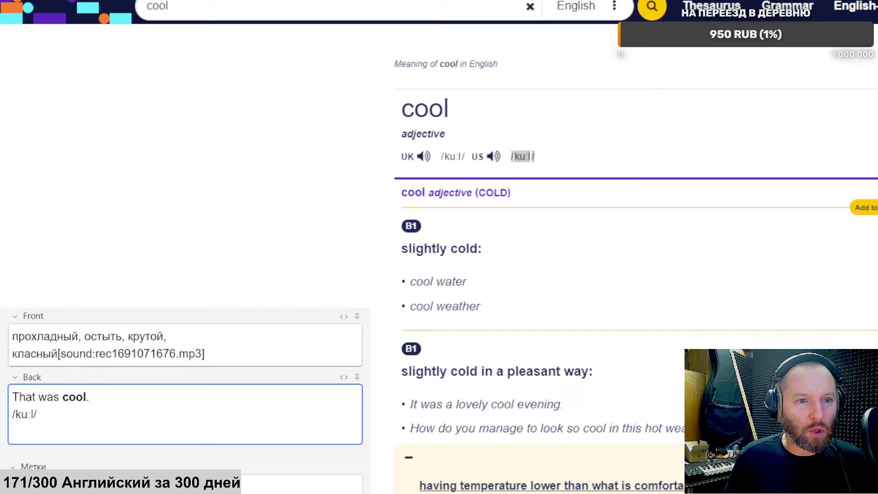
Step: Choose the "Stay Cool" picture of a baby in sunglasses from the image results and paste it below the transcription in Back
{"action": "key", "text": "alt+Tab"}
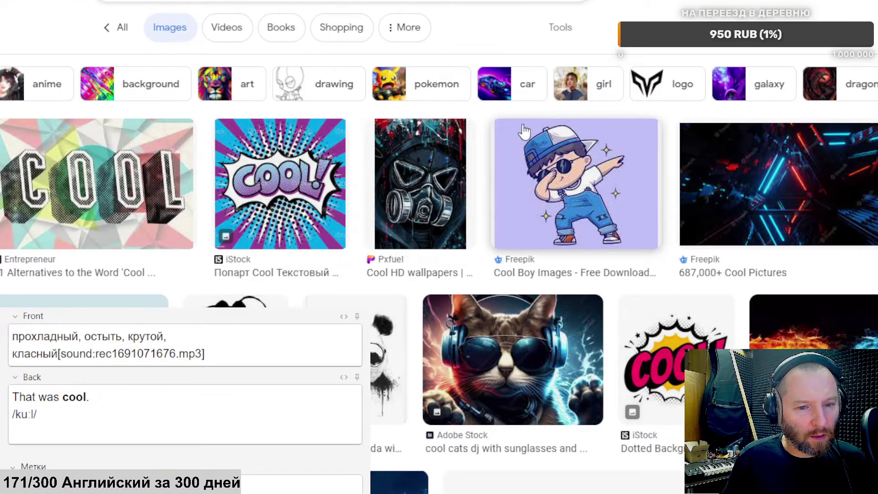
{"action": "scroll", "coordinate": [608, 155], "scroll_direction": "down", "scroll_amount": 3}
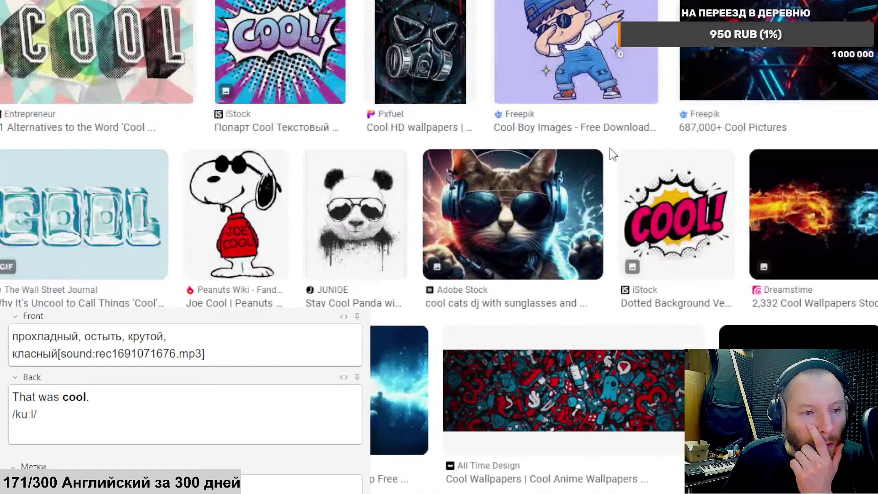
{"action": "scroll", "coordinate": [610, 148], "scroll_direction": "down", "scroll_amount": 7}
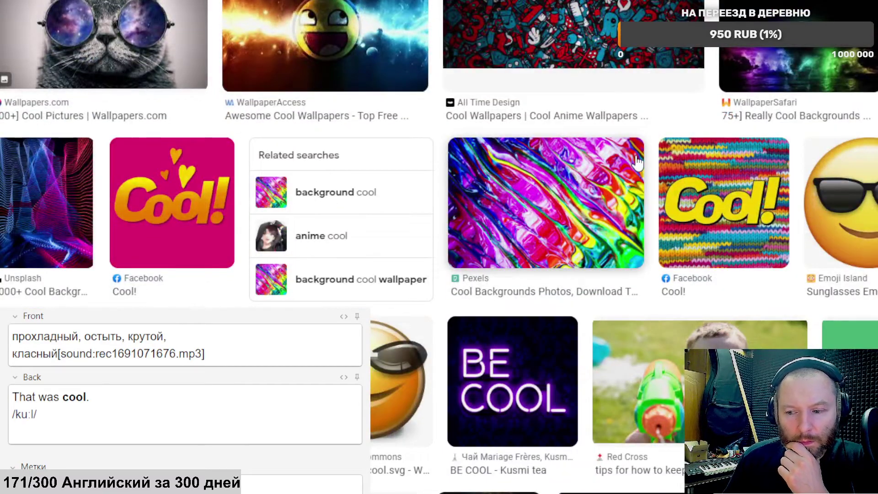
{"action": "scroll", "coordinate": [647, 138], "scroll_direction": "down", "scroll_amount": 6}
{"action": "scroll", "coordinate": [608, 110], "scroll_direction": "up", "scroll_amount": 1}
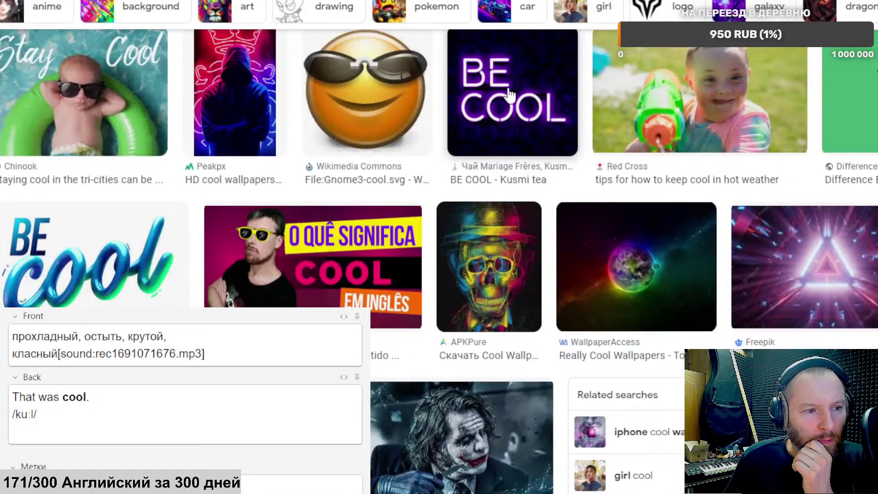
{"action": "left_click", "coordinate": [87, 85]}
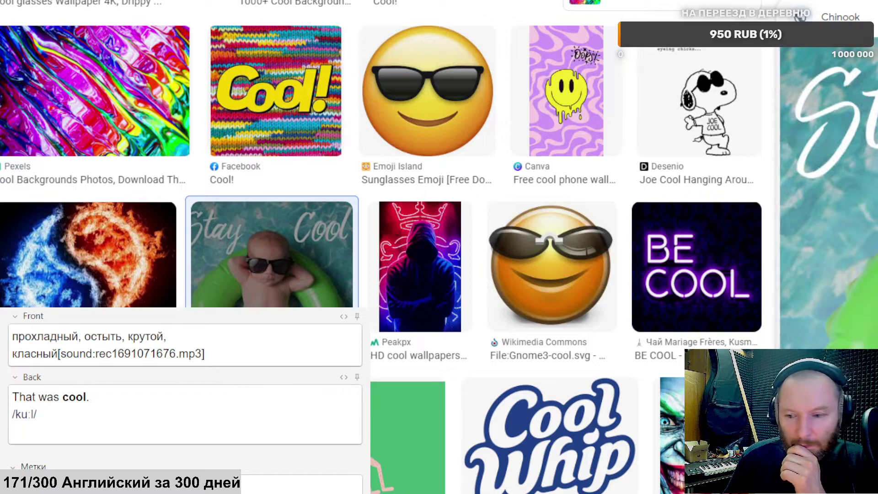
{"action": "left_click", "coordinate": [13, 432]}
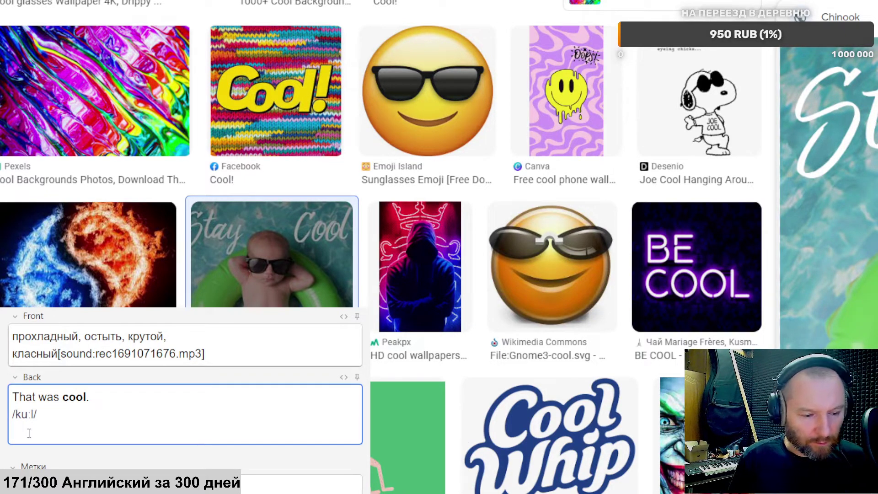
{"action": "key", "text": "ctrl+v"}
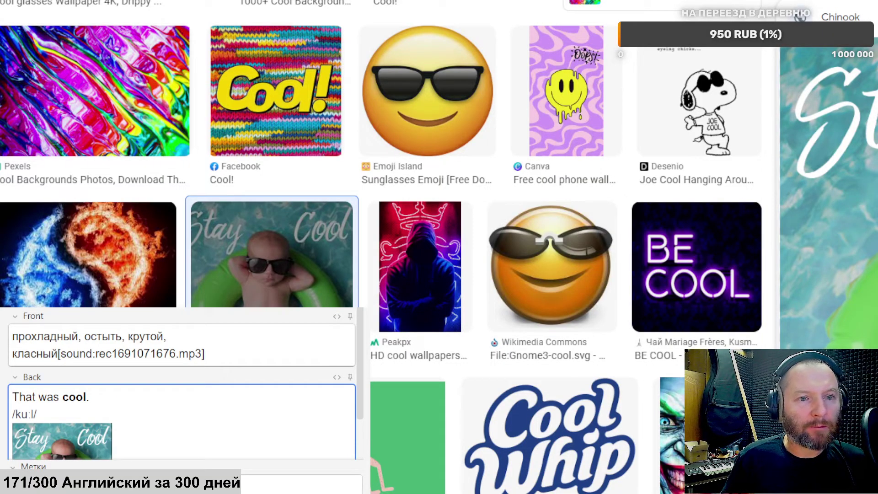
Step: Check the Russian translation of the phrase "stay cool" in the translator
{"action": "key", "text": "alt+Tab"}
{"action": "scroll", "coordinate": [247, 64], "scroll_direction": "up", "scroll_amount": 10}
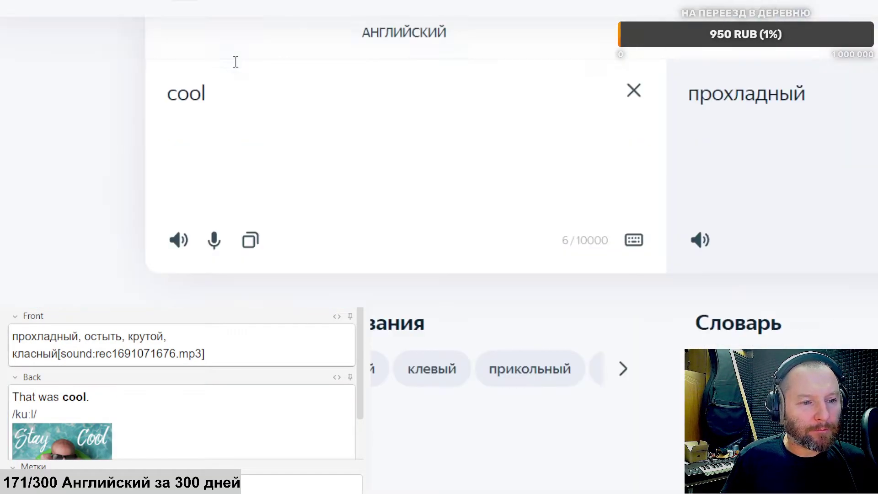
{"action": "left_click", "coordinate": [167, 102]}
{"action": "type", "text": "ыефн"}
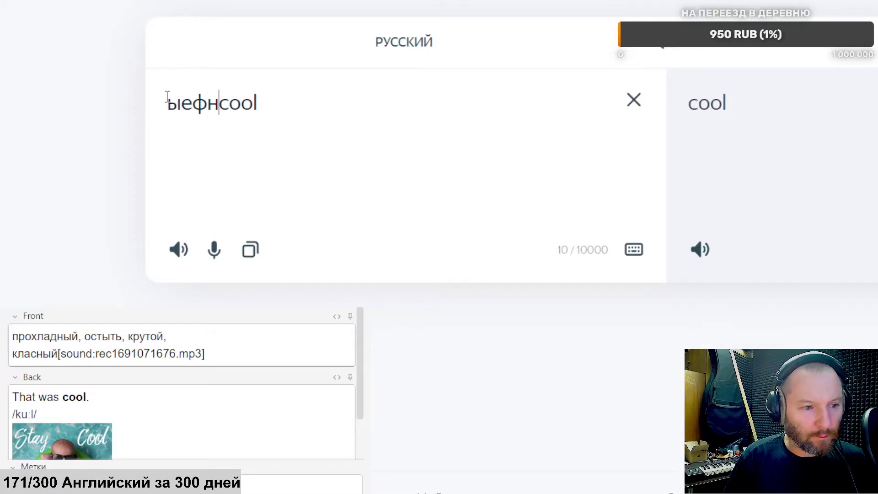
{"action": "key", "text": "End"}
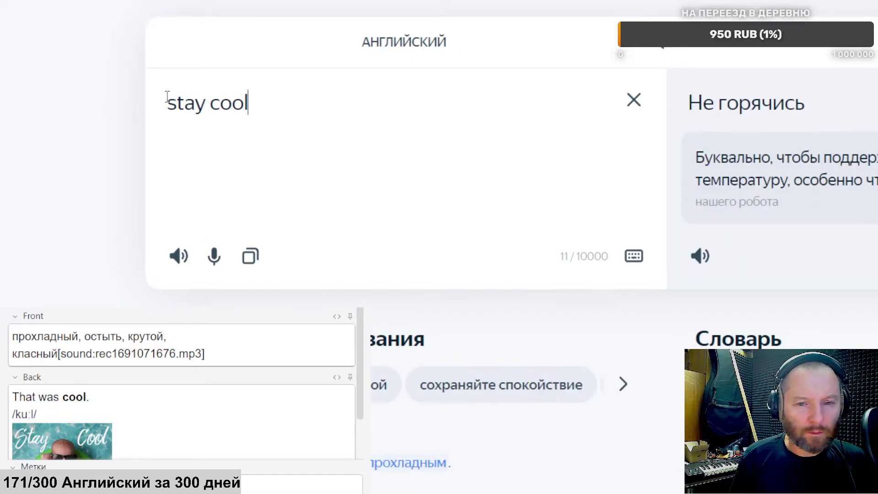
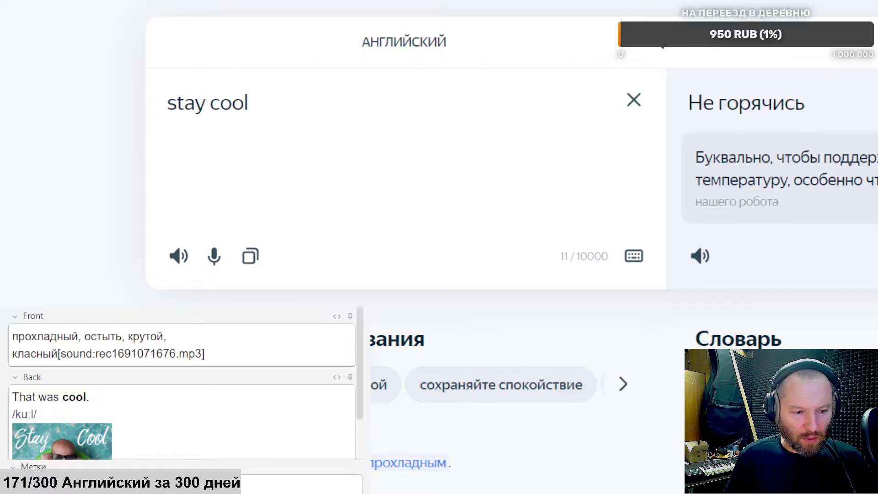
Step: Insert a recorded audio clip after the example sentence in Back and add the finished "cool" card
{"action": "key", "text": "Return"}
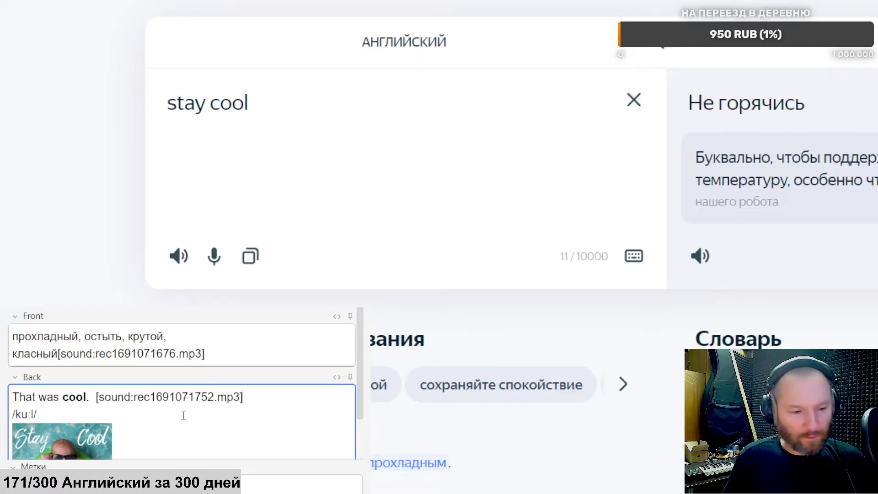
{"action": "scroll", "coordinate": [182, 416], "scroll_direction": "down", "scroll_amount": 1}
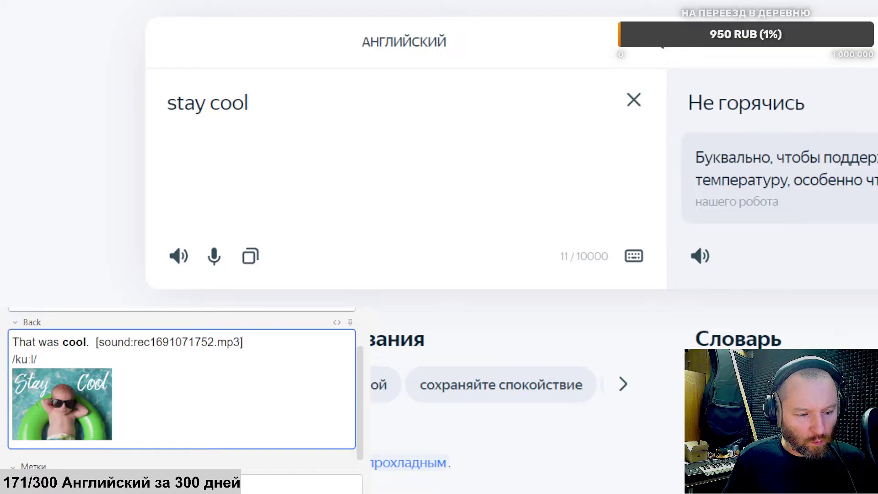
{"action": "key", "text": "ctrl+Return"}
Step: Switch to the spreadsheet, clear the "cool" row along with the four rows above it, and remove "copy" from the English column
{"action": "key", "text": "alt+Tab"}
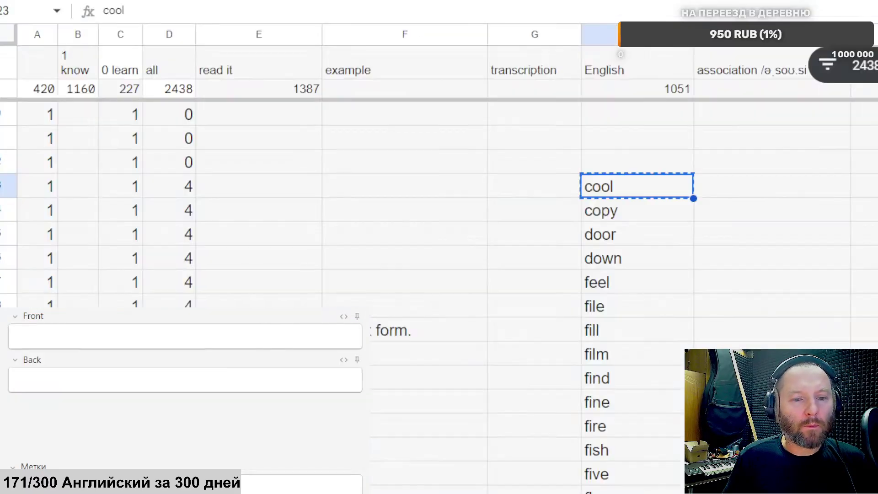
{"action": "left_click", "coordinate": [2, 192]}
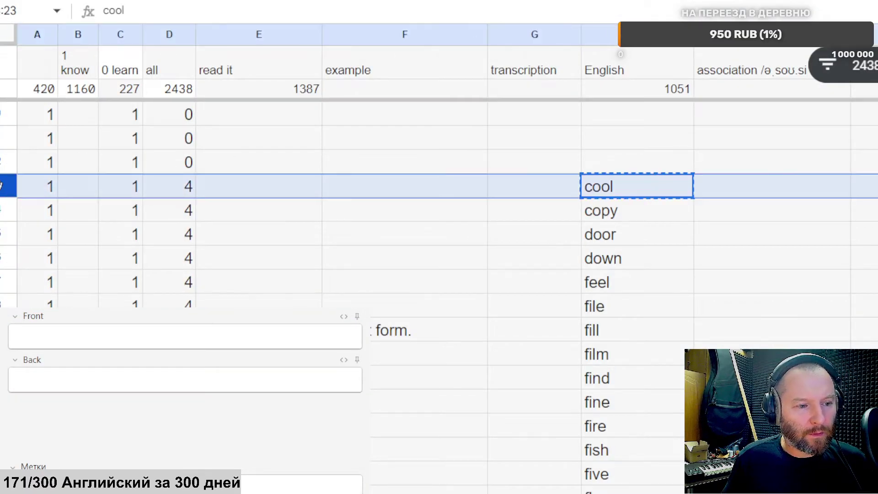
{"action": "scroll", "coordinate": [2, 187], "scroll_direction": "up", "scroll_amount": 1}
{"action": "left_click", "coordinate": [2, 130], "text": "shift"}
{"action": "key", "text": "Delete"}
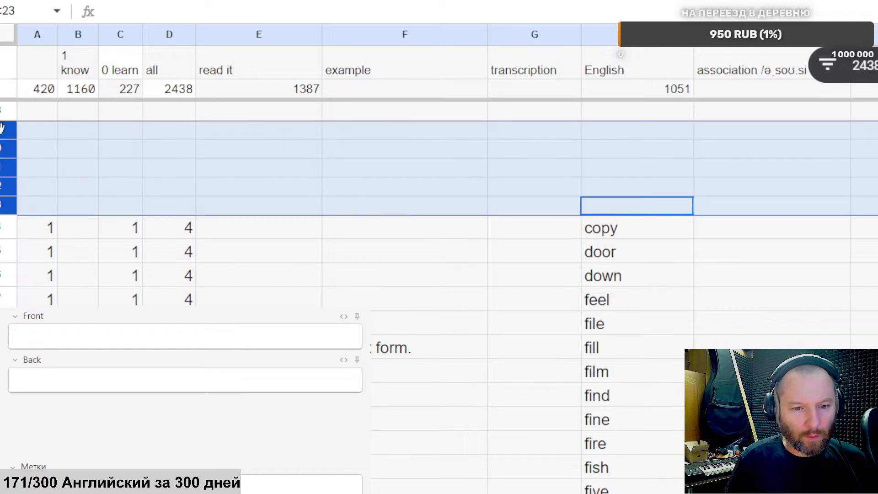
{"action": "left_click", "coordinate": [616, 176]}
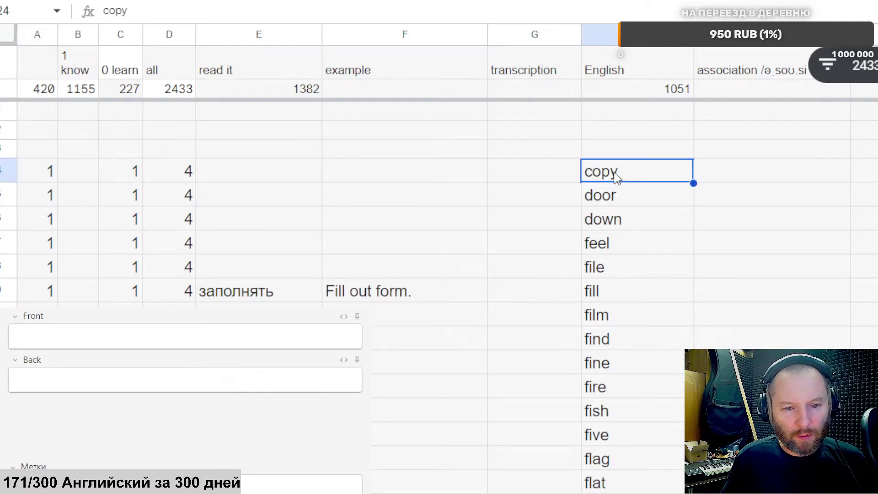
{"action": "key", "text": "Delete"}
Step: Copy "door" from the English column and check its Russian translation in the translator
{"action": "left_click", "coordinate": [616, 199]}
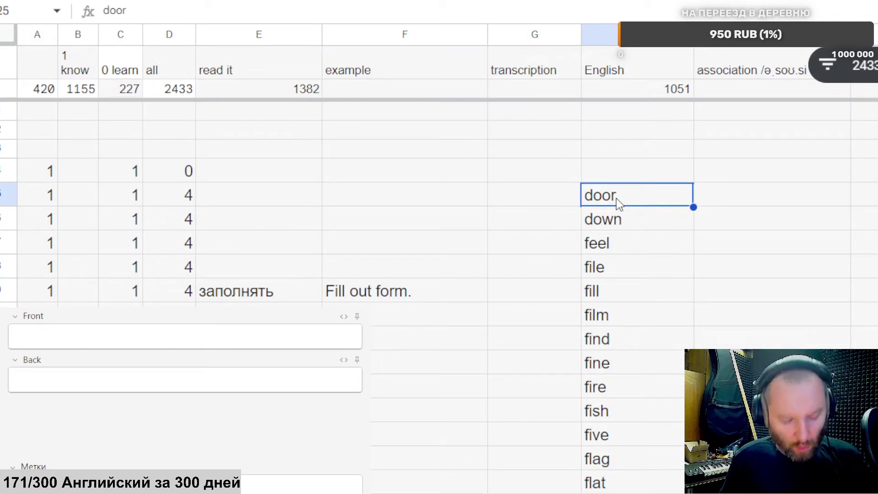
{"action": "key", "text": "ctrl+c"}
{"action": "key", "text": "alt+Tab"}
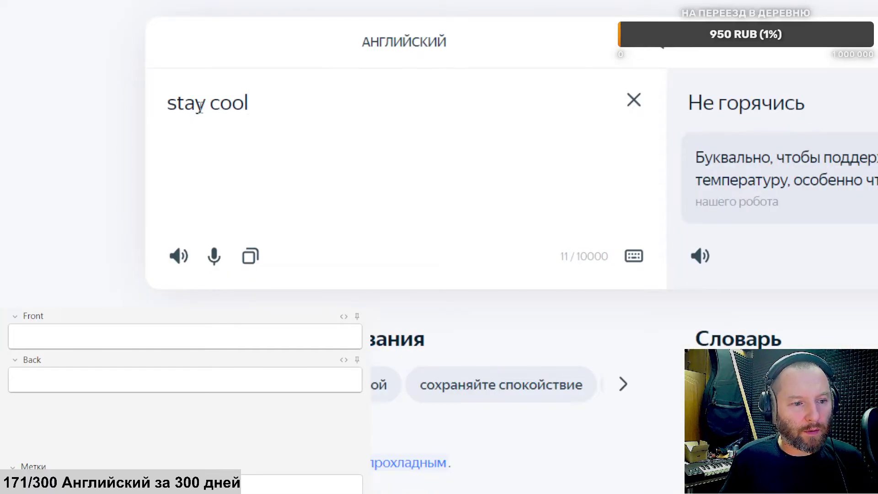
{"action": "key", "text": "ctrl+a"}
{"action": "key", "text": "ctrl+v"}
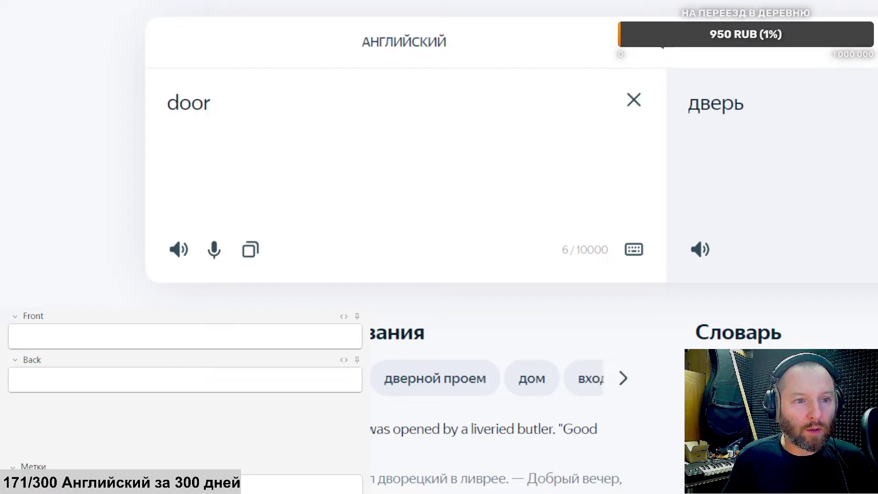
Step: Remove the words "door", "down", "feel" and "file" from the English column of the spreadsheet
{"action": "key", "text": "alt+Tab"}
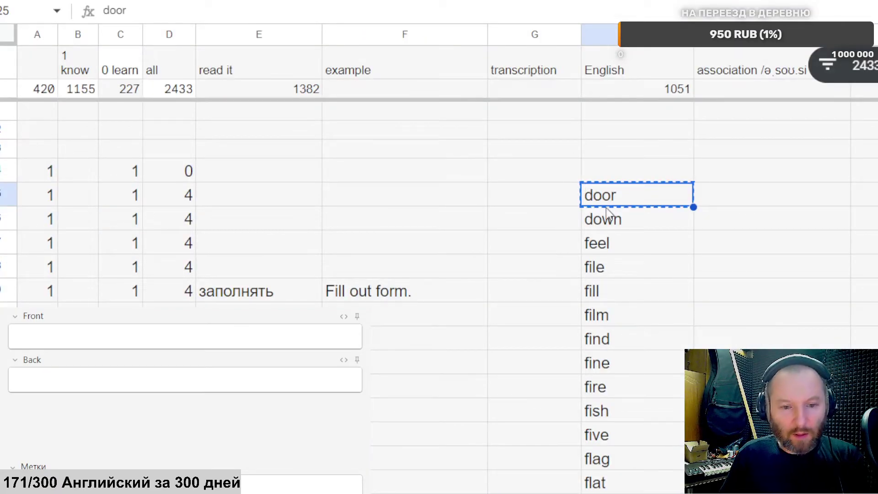
{"action": "key", "text": "Delete"}
{"action": "left_click", "coordinate": [634, 217]}
{"action": "key", "text": "Delete"}
{"action": "left_click", "coordinate": [623, 243]}
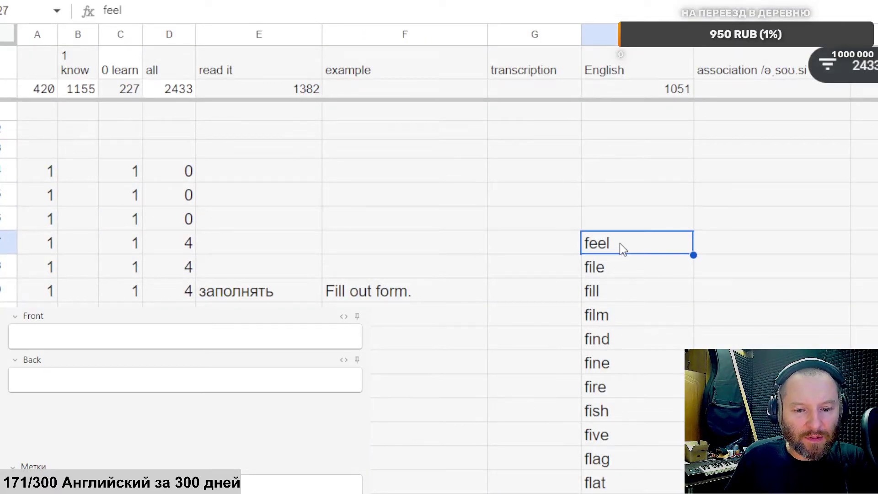
{"action": "scroll", "coordinate": [633, 226], "scroll_direction": "down", "scroll_amount": 1}
{"action": "key", "text": "Delete"}
{"action": "left_click", "coordinate": [633, 212]}
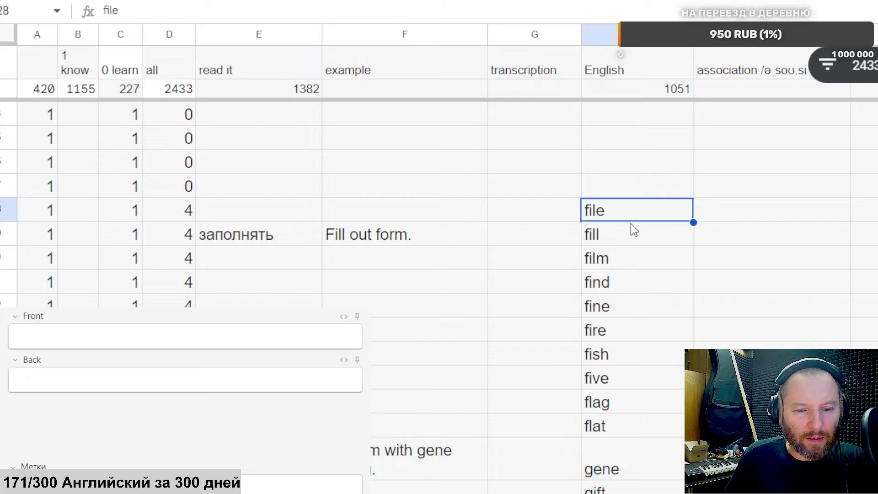
{"action": "key", "text": "Delete"}
Step: Copy "fill" from the English column and translate it into Russian in the translator
{"action": "left_click", "coordinate": [630, 234]}
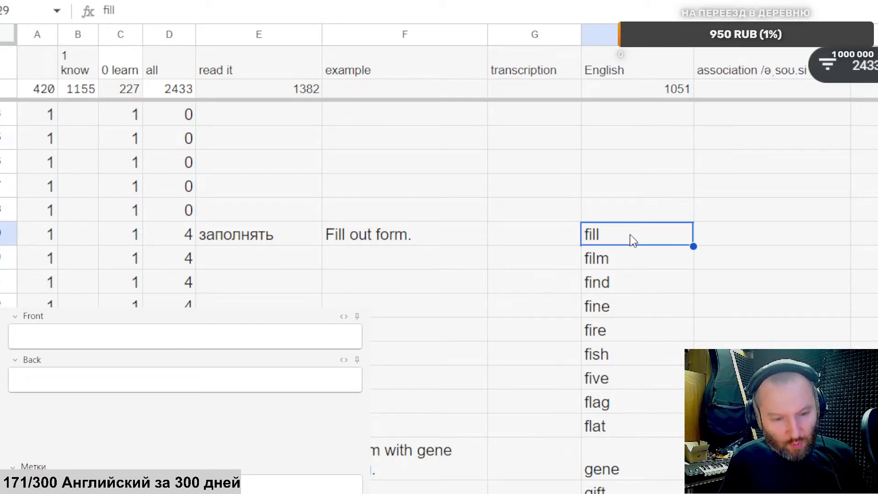
{"action": "key", "text": "ctrl+c"}
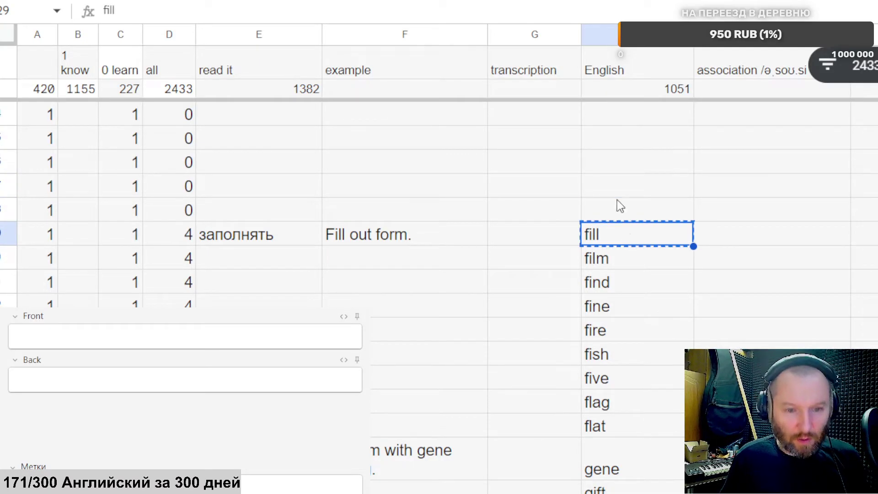
{"action": "key", "text": "alt+Tab"}
{"action": "key", "text": "ctrl+a"}
{"action": "key", "text": "ctrl+v"}
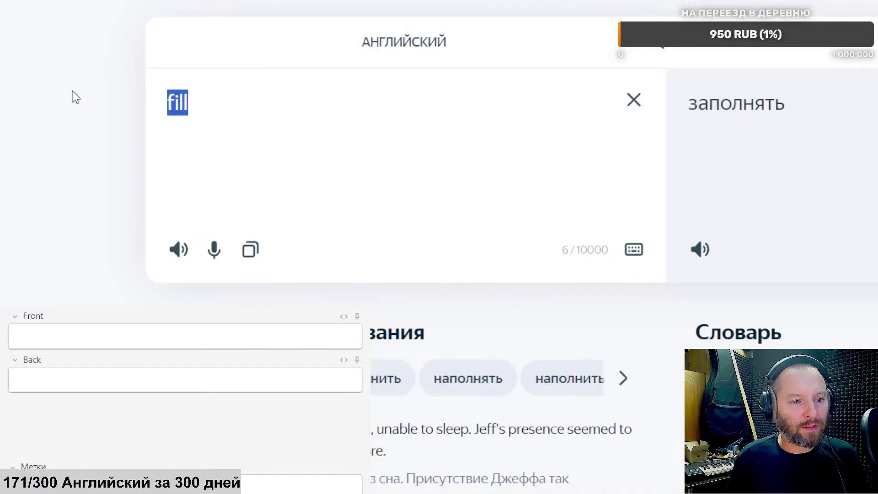
Step: Enter the translations "заполнять, залить" in the Front field of the new card
{"action": "left_click", "coordinate": [34, 329]}
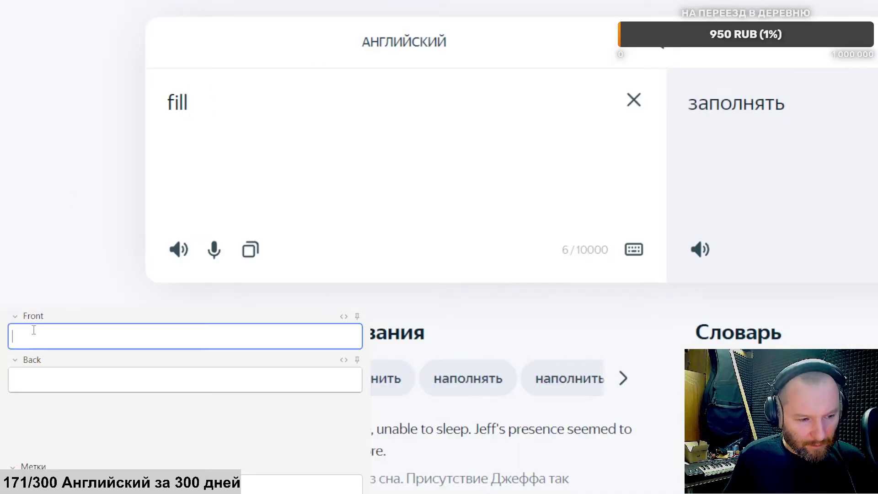
{"action": "type", "text": "заполнять"}
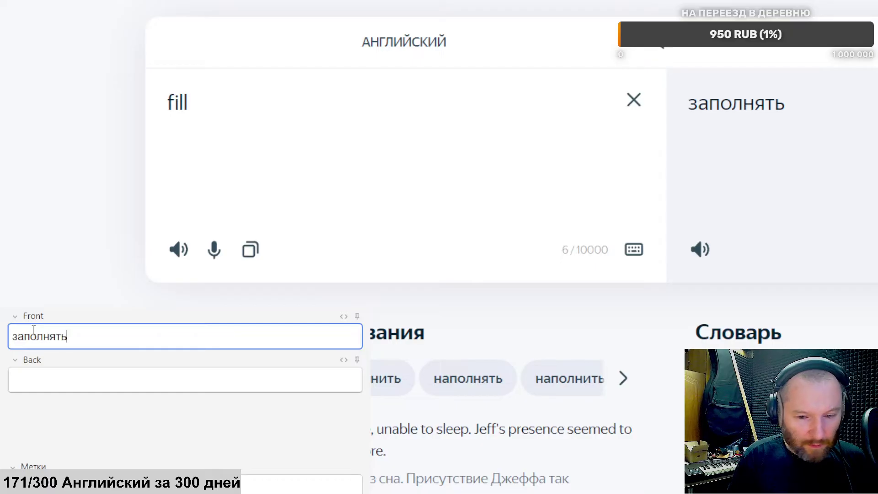
{"action": "type", "text": ", нап"}
{"action": "key", "text": "BackSpace"}
{"action": "key", "text": "BackSpace"}
{"action": "key", "text": "BackSpace"}
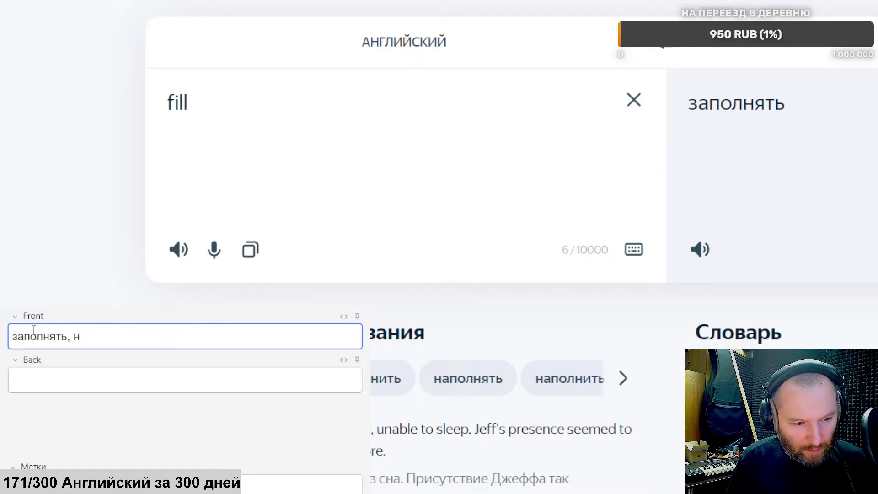
{"action": "type", "text": "залить,"}
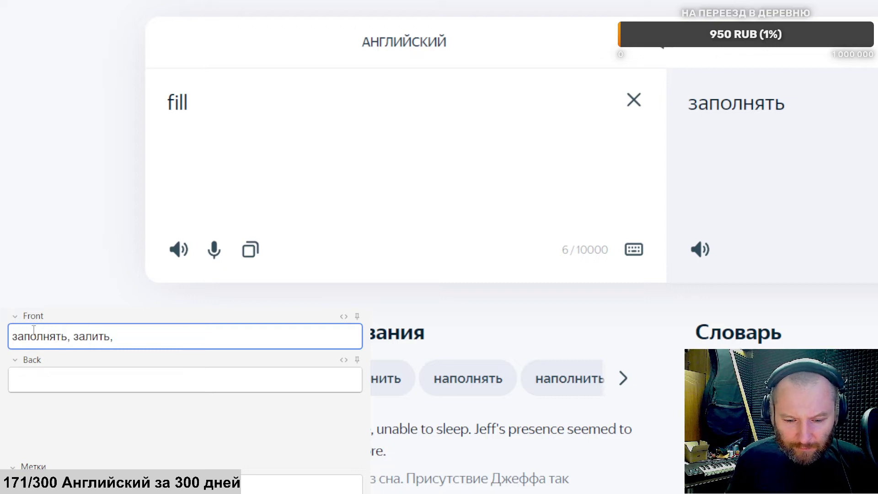
{"action": "scroll", "coordinate": [526, 430], "scroll_direction": "down", "scroll_amount": 5}
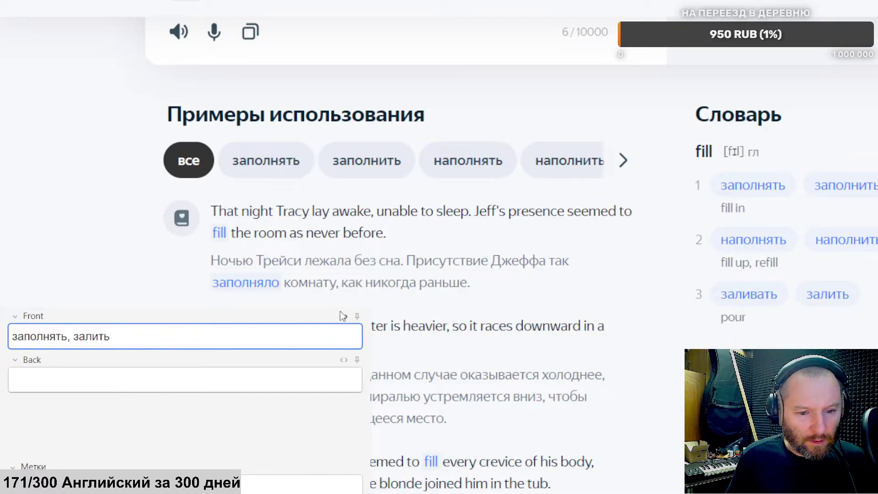
Step: Insert a recorded audio clip after "заполнять, залить" in Front
{"action": "left_click", "coordinate": [334, 300]}
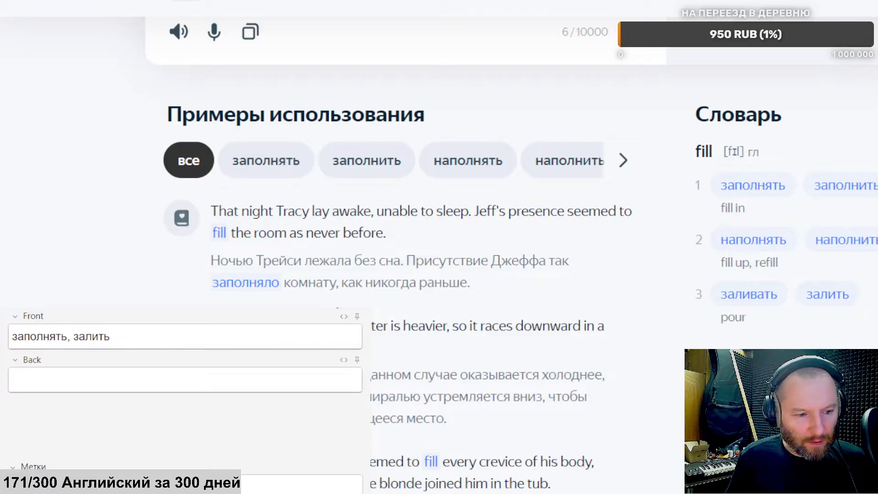
{"action": "left_click", "coordinate": [113, 336]}
{"action": "key", "text": "ctrl+v"}
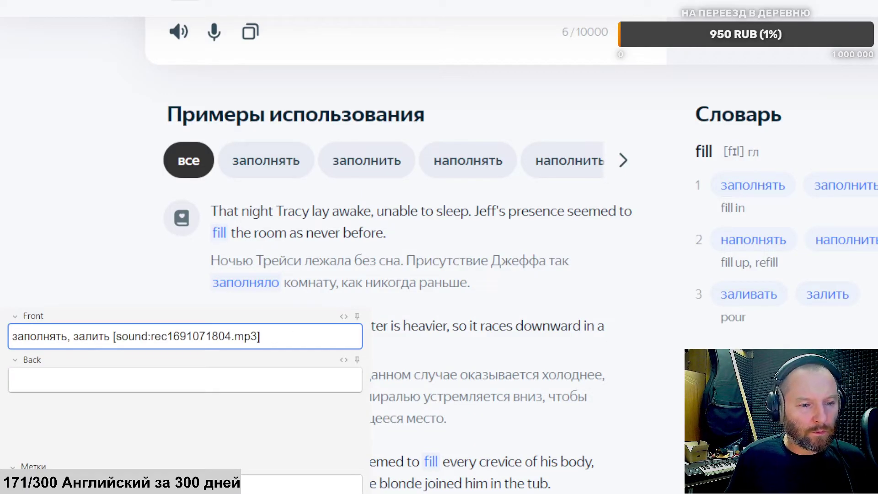
Step: Find a usage example for "fill" in the translator and paste "set on fire and fill with water." into Back
{"action": "scroll", "coordinate": [412, 252], "scroll_direction": "down", "scroll_amount": 12}
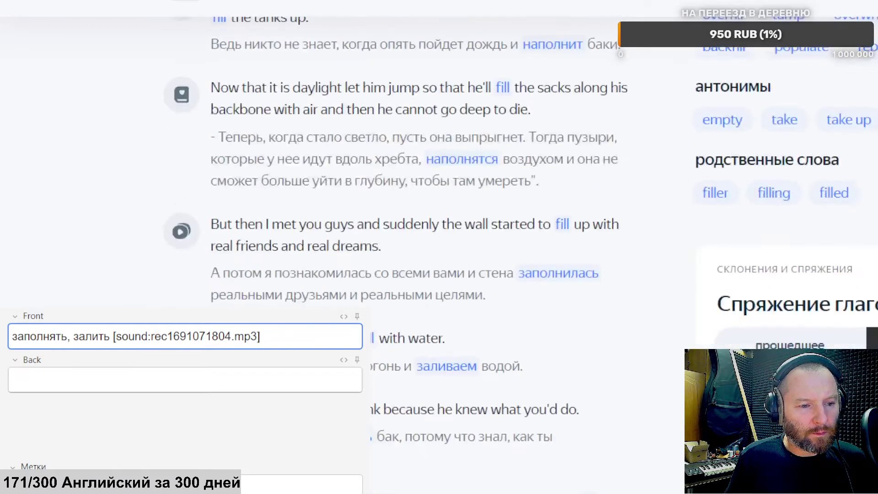
{"action": "scroll", "coordinate": [412, 251], "scroll_direction": "down", "scroll_amount": 5}
{"action": "scroll", "coordinate": [411, 252], "scroll_direction": "up", "scroll_amount": 8}
{"action": "scroll", "coordinate": [412, 252], "scroll_direction": "down", "scroll_amount": 9}
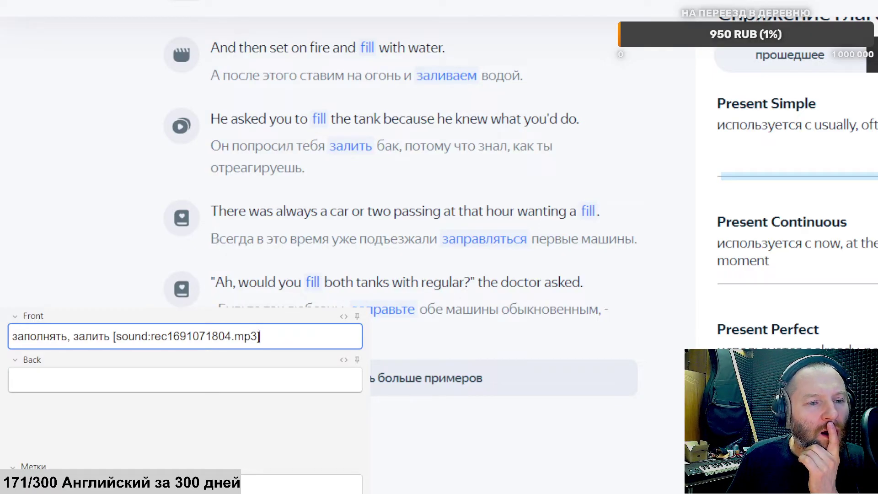
{"action": "left_click_drag", "start_coordinate": [267, 47], "coordinate": [449, 39]}
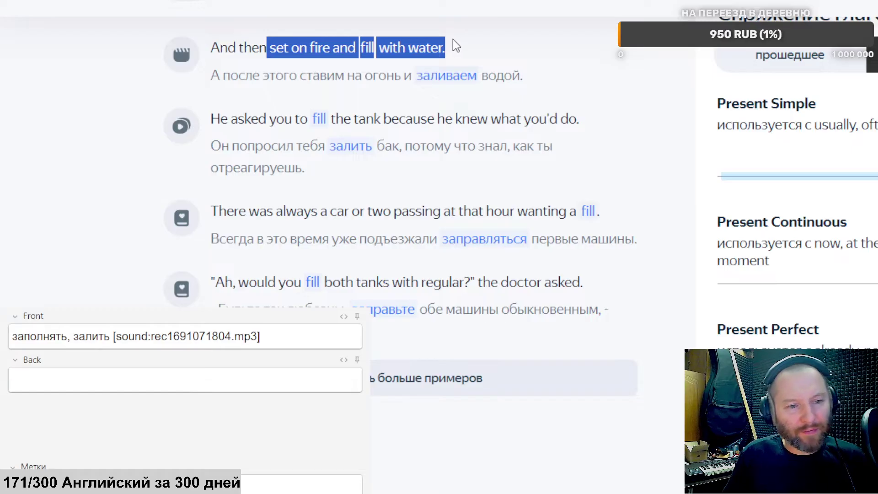
{"action": "scroll", "coordinate": [304, 176], "scroll_direction": "down", "scroll_amount": 2}
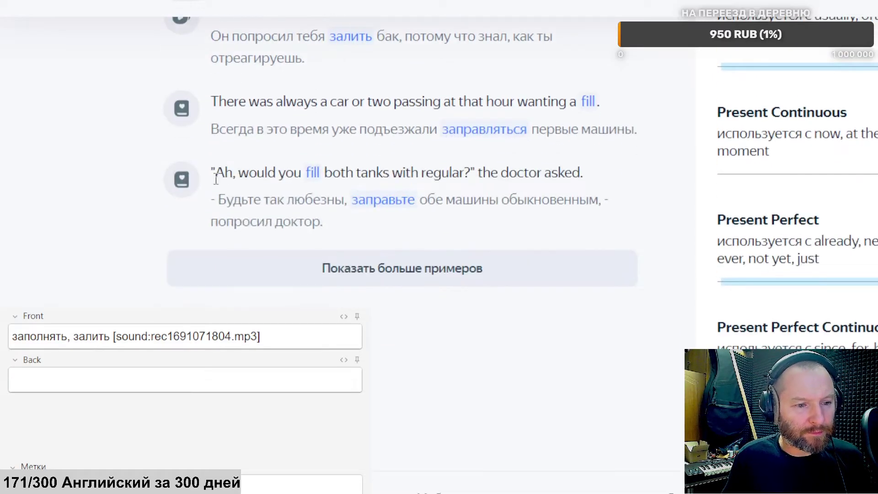
{"action": "left_click", "coordinate": [74, 377]}
{"action": "key", "text": "ctrl+v"}
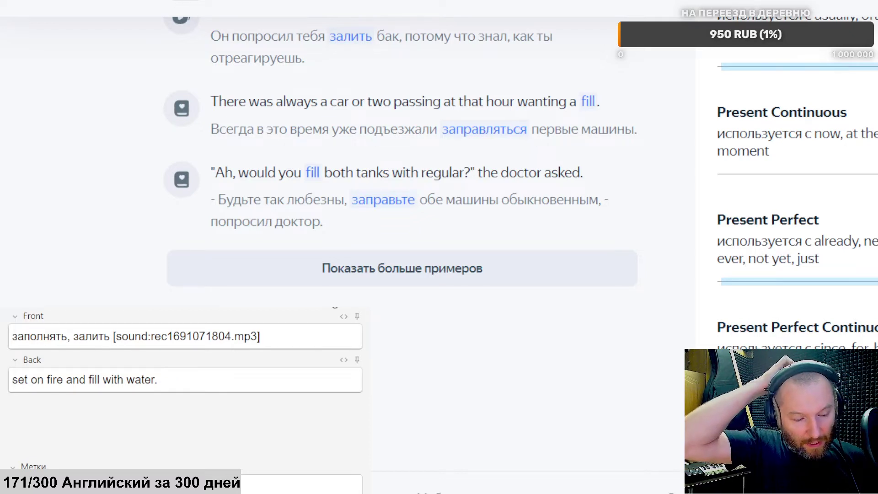
Step: Add a recorded audio clip and a new line after the example in Back, and make "fill" bold
{"action": "left_click", "coordinate": [340, 317]}
{"action": "key", "text": "Return"}
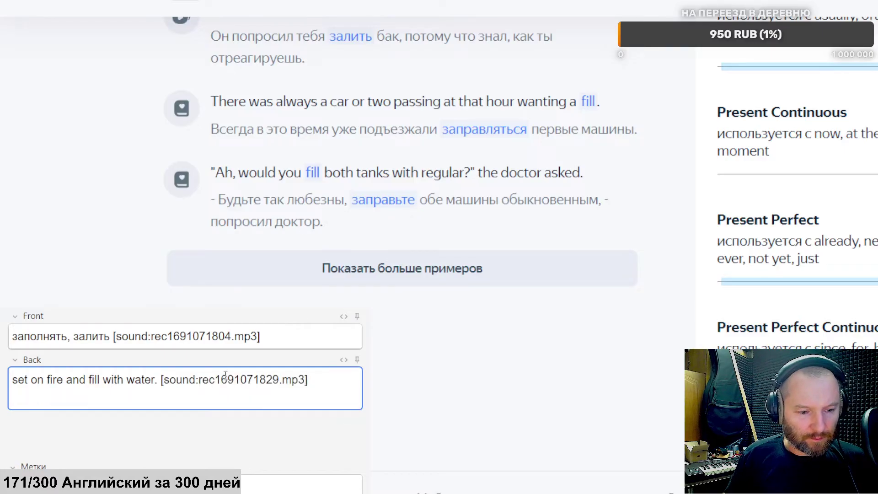
{"action": "double_click", "coordinate": [94, 379]}
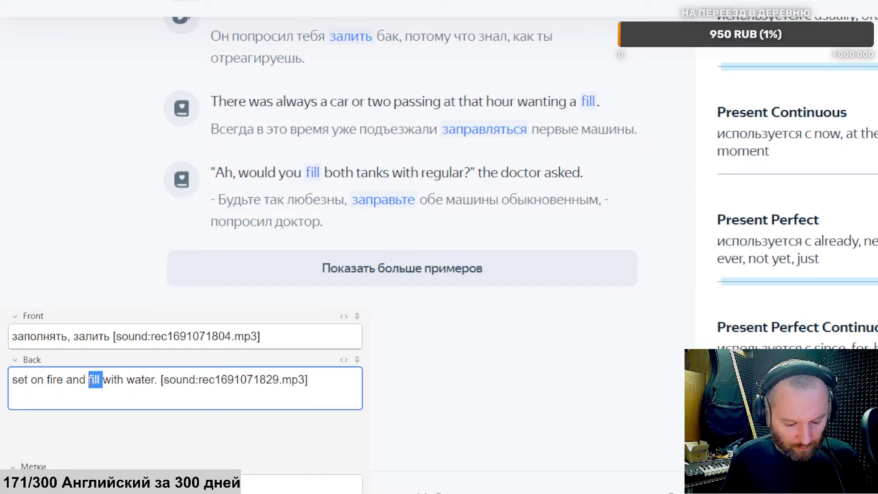
{"action": "key", "text": "ctrl+b"}
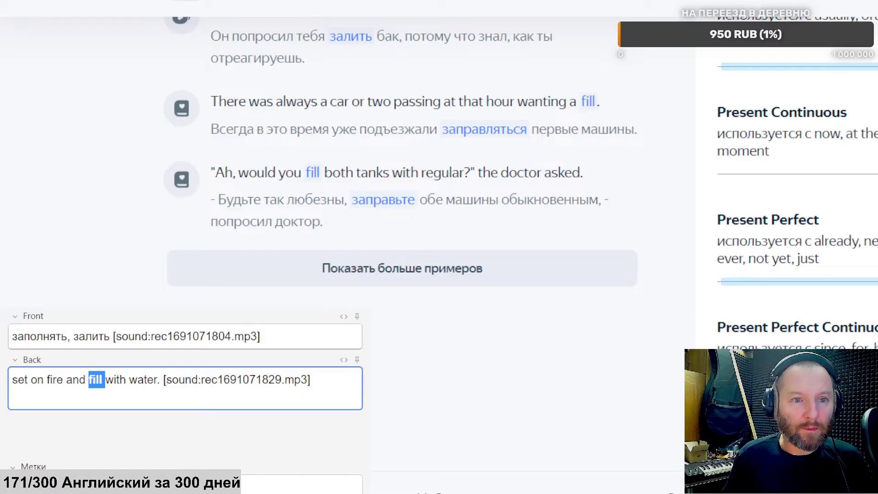
Step: Switch to the image search and search for pictures of "fill"
{"action": "key", "text": "alt+Tab"}
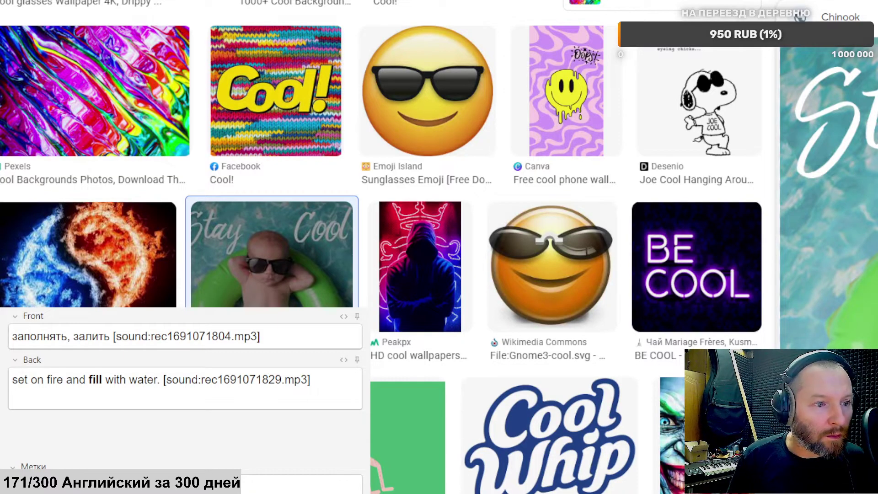
{"action": "left_click", "coordinate": [332, 1]}
{"action": "type", "text": "fill"}
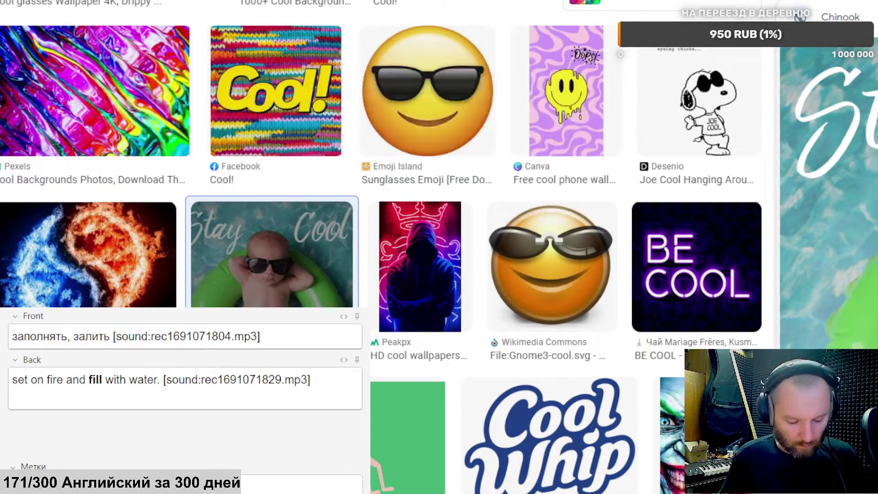
{"action": "key", "text": "Return"}
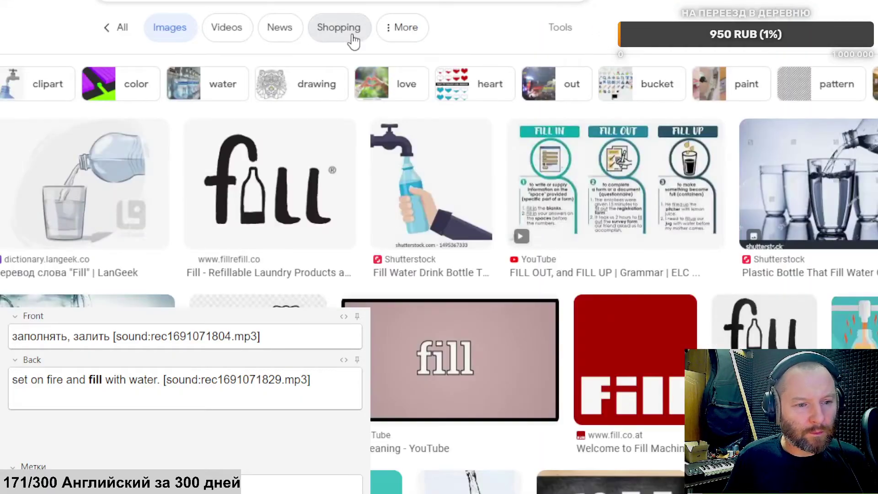
Step: Choose the black "fill" lettering with a bottle from fillrefill.co and paste it below the example in Back
{"action": "scroll", "coordinate": [488, 46], "scroll_direction": "down", "scroll_amount": 3}
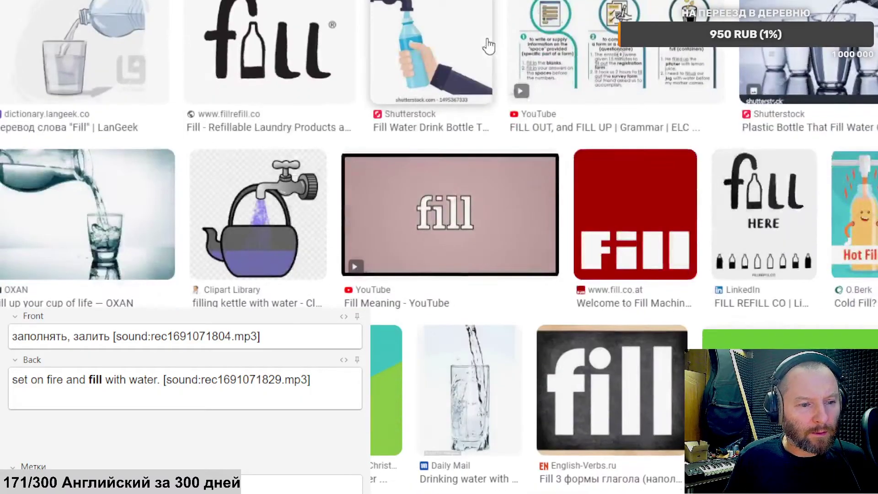
{"action": "left_click", "coordinate": [259, 59]}
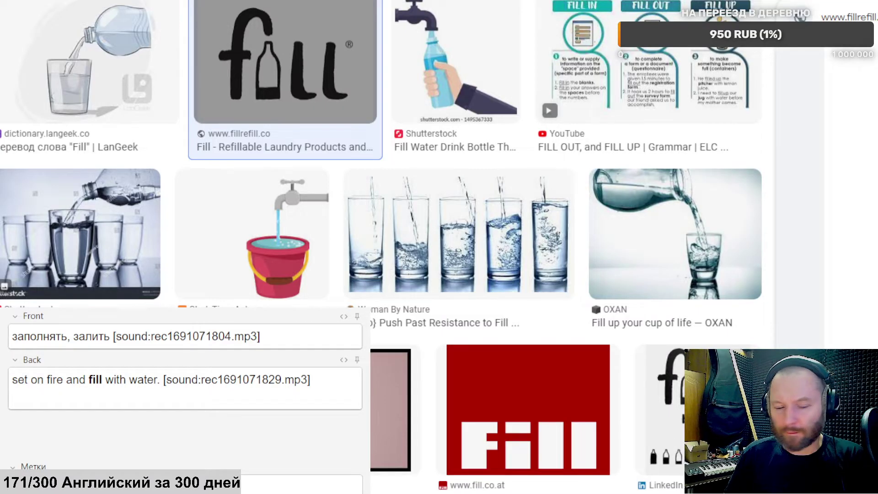
{"action": "left_click", "coordinate": [44, 406]}
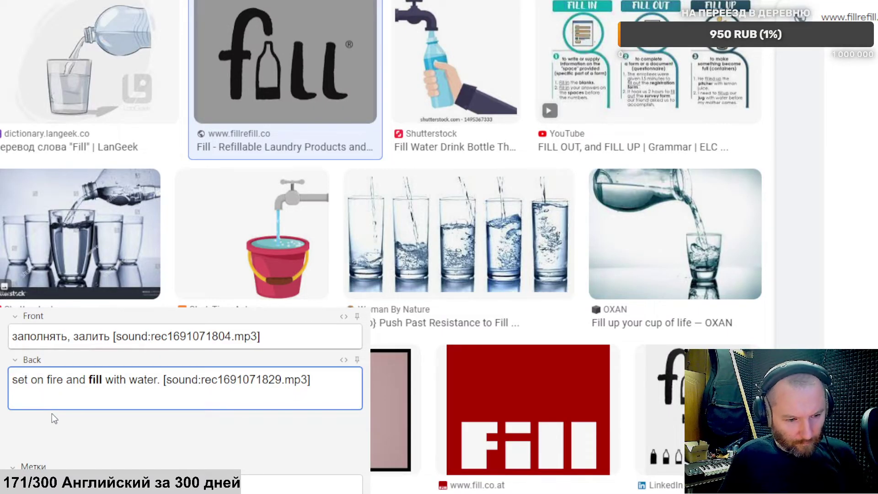
{"action": "key", "text": "ctrl+v"}
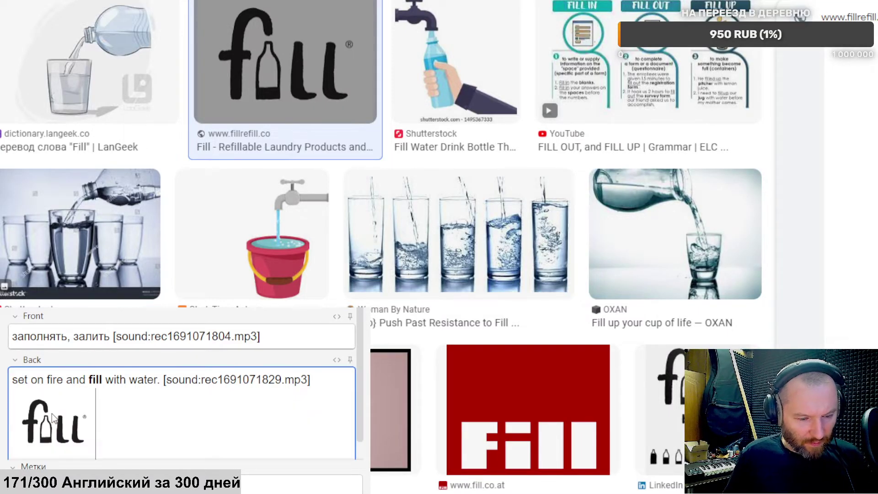
Step: Put the audio clip in Back on its own line and paste the translator's transcription [fɪl] after the example sentence
{"action": "left_click", "coordinate": [160, 380]}
{"action": "key", "text": "Return"}
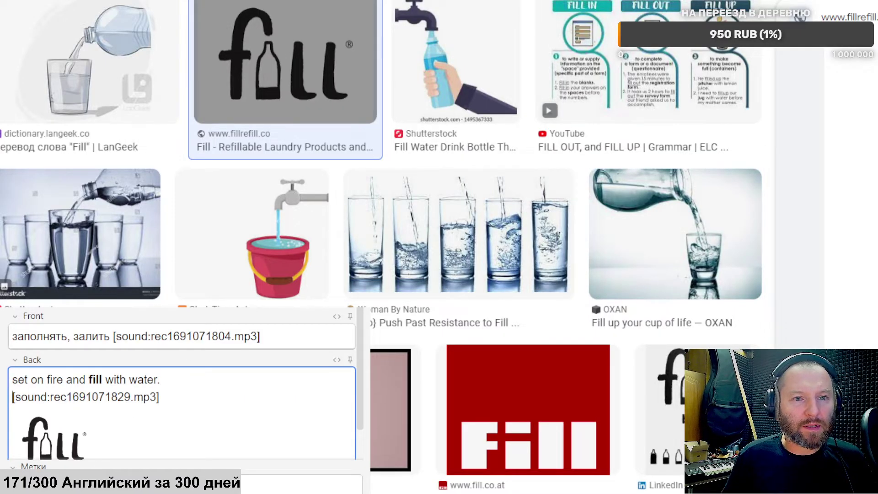
{"action": "left_click", "coordinate": [517, 1]}
{"action": "scroll", "coordinate": [752, 176], "scroll_direction": "up", "scroll_amount": 10}
{"action": "scroll", "coordinate": [752, 176], "scroll_direction": "down", "scroll_amount": 2}
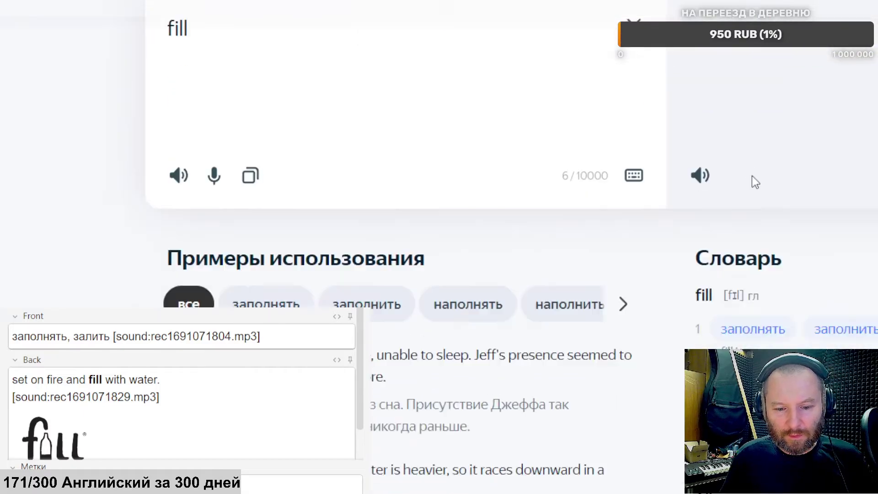
{"action": "left_click_drag", "start_coordinate": [751, 224], "coordinate": [724, 224]}
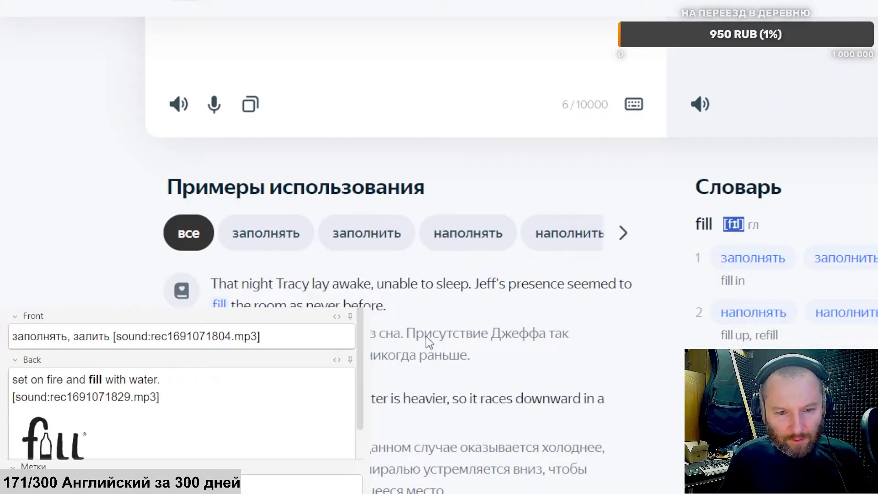
{"action": "key", "text": "ctrl+c"}
{"action": "left_click", "coordinate": [184, 376]}
{"action": "key", "text": "ctrl+v"}
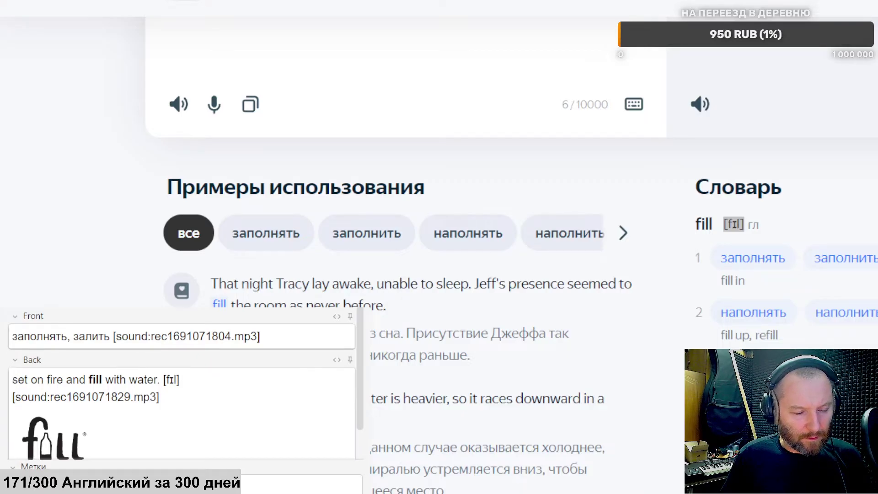
Step: Add the finished "fill" card to the deck, check the word list in the spreadsheet and return to the translator's source text
{"action": "key", "text": "ctrl+Return"}
{"action": "key", "text": "alt+Tab"}
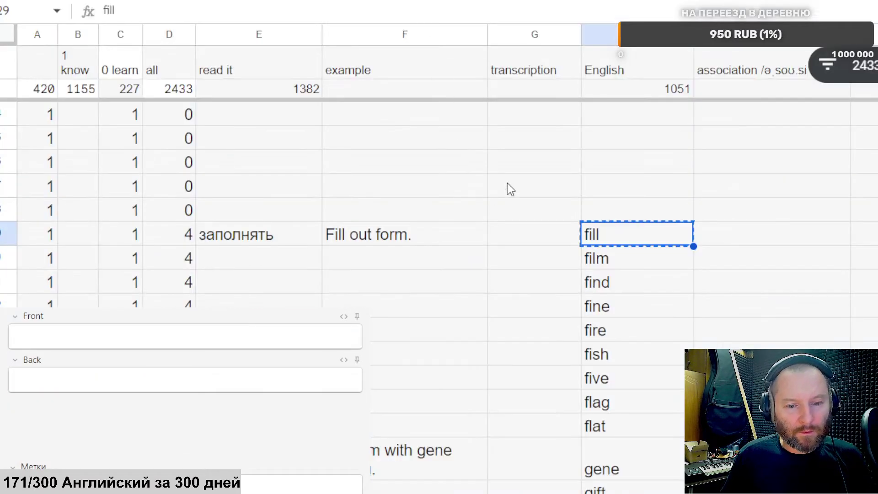
{"action": "key", "text": "alt+Tab"}
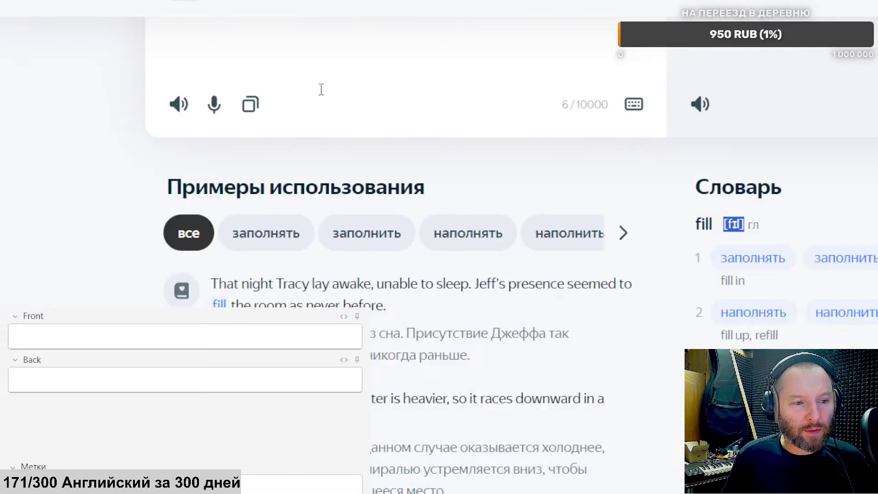
{"action": "scroll", "coordinate": [319, 88], "scroll_direction": "up", "scroll_amount": 3}
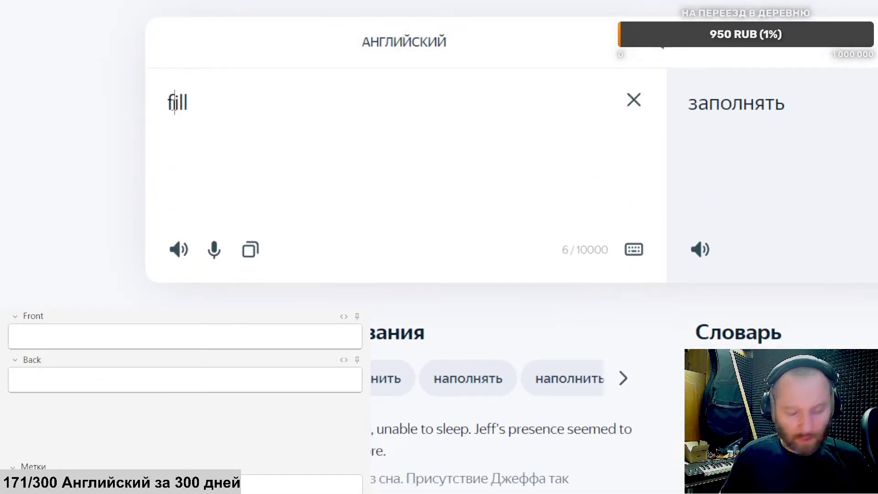
Step: Replace the English source word in the translator with "feel"
{"action": "key", "text": "Delete"}
{"action": "key", "text": "Delete"}
{"action": "type", "text": "УУ"}
{"action": "key", "text": "BackSpace"}
{"action": "key", "text": "BackSpace"}
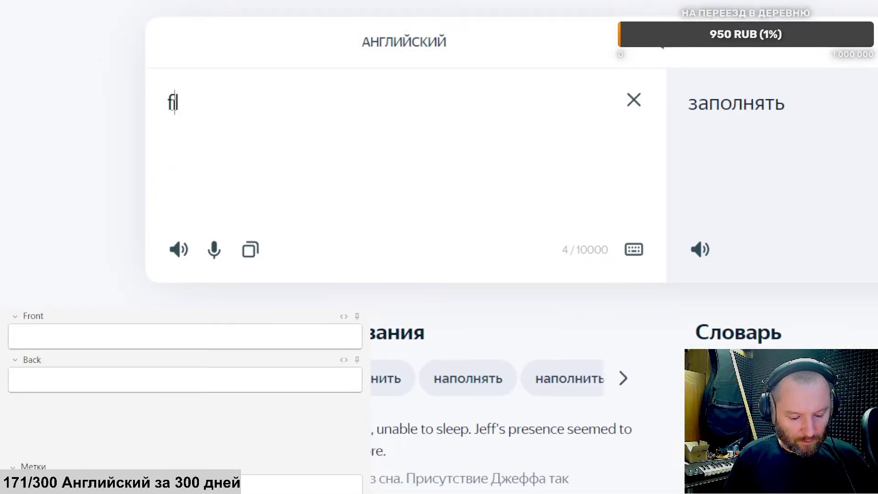
{"action": "type", "text": "ee"}
{"action": "key", "text": "Return"}
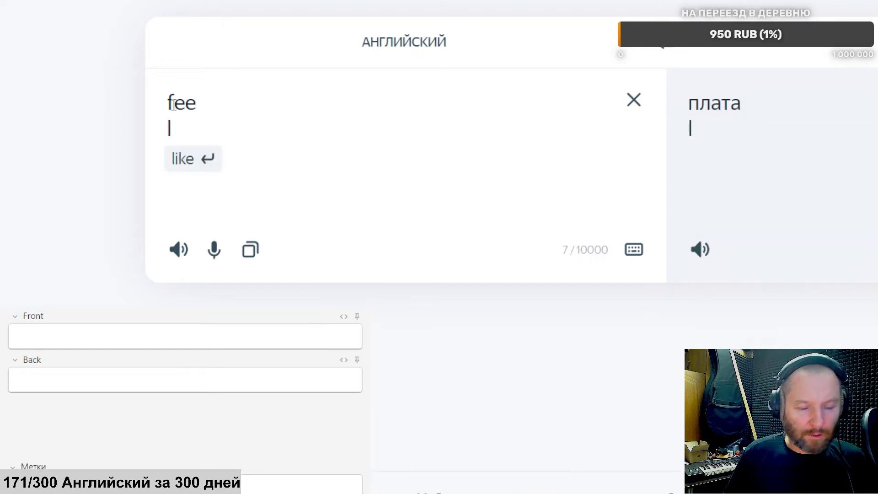
{"action": "key", "text": "BackSpace"}
{"action": "type", "text": "l"}
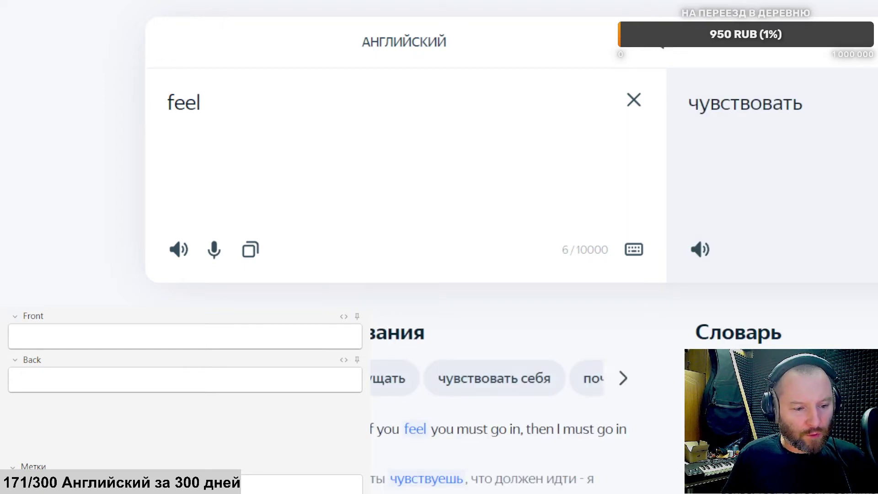
Step: Enter "ощущение," as the first translation in the flashcard's Front field
{"action": "left_click", "coordinate": [186, 336]}
{"action": "type", "text": "joe"}
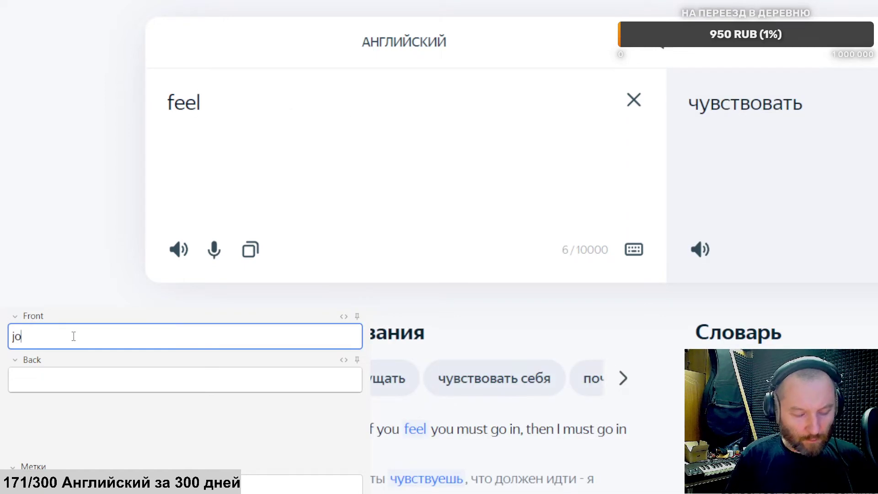
{"action": "key", "text": "BackSpace"}
{"action": "key", "text": "BackSpace"}
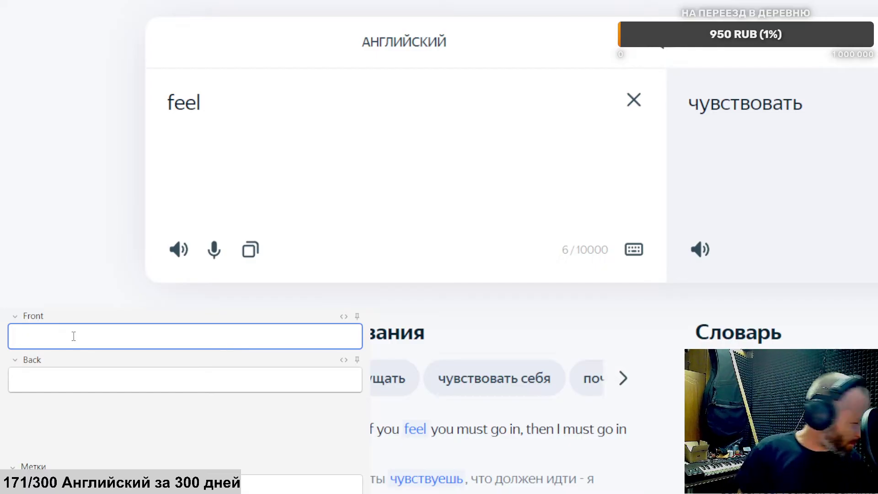
{"action": "type", "text": "о"}
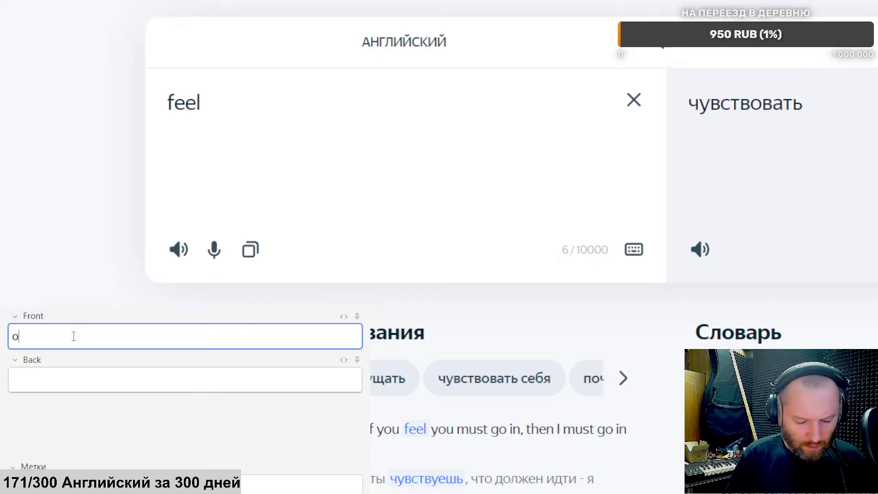
{"action": "type", "text": "щущение,"}
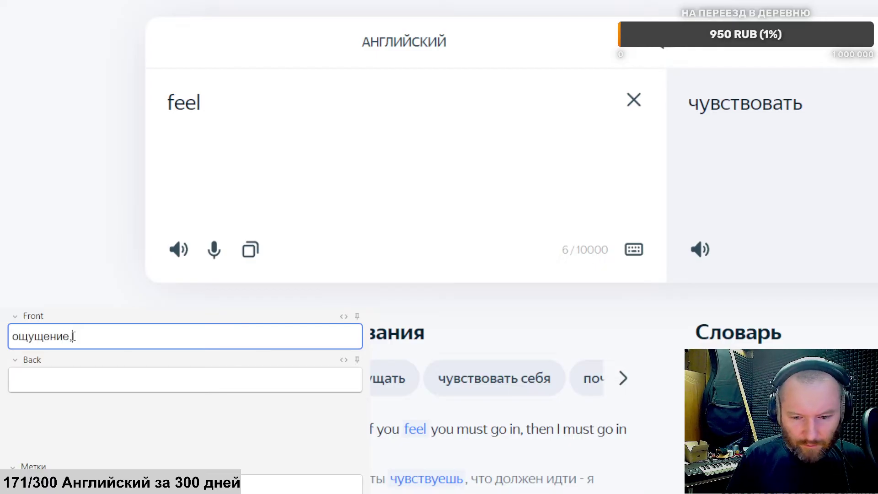
Step: Add the translations "полагать" and "чувство" to the Front field, separated by a comma
{"action": "scroll", "coordinate": [411, 183], "scroll_direction": "down", "scroll_amount": 5}
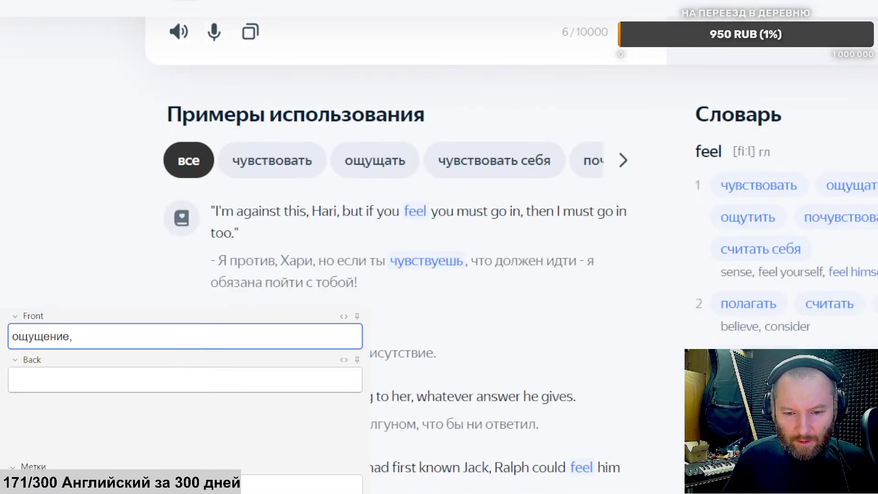
{"action": "type", "text": "о"}
{"action": "key", "text": "BackSpace"}
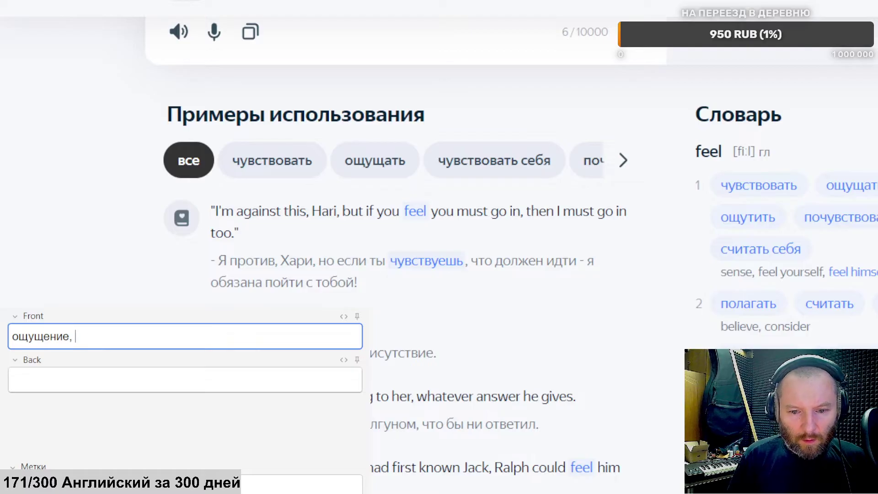
{"action": "type", "text": "полага"}
{"action": "type", "text": "ть,"}
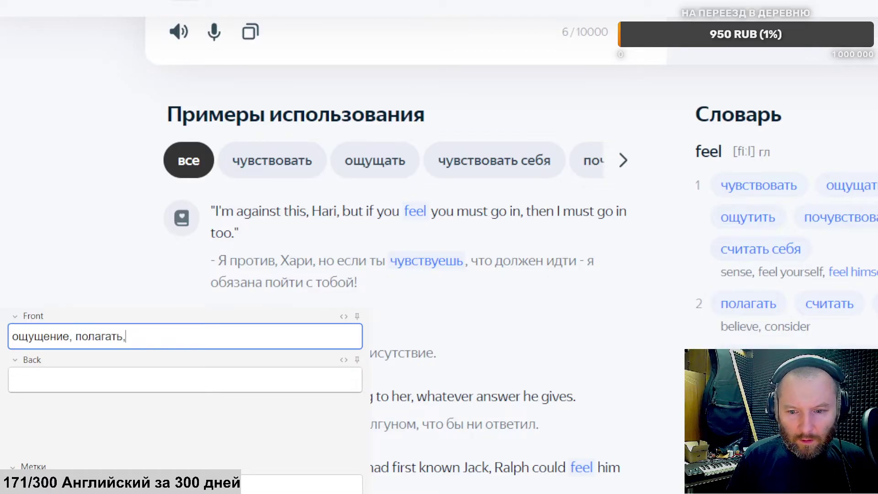
{"action": "type", "text": " о"}
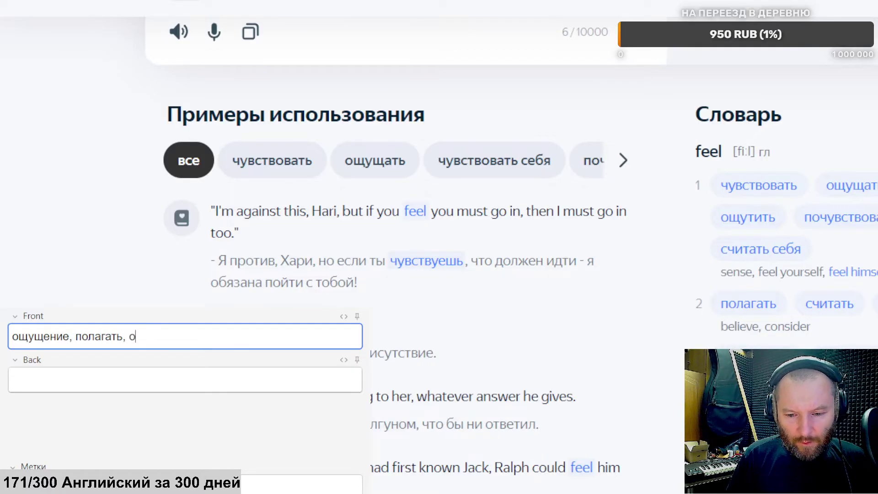
{"action": "key", "text": "BackSpace"}
{"action": "type", "text": "чувство"}
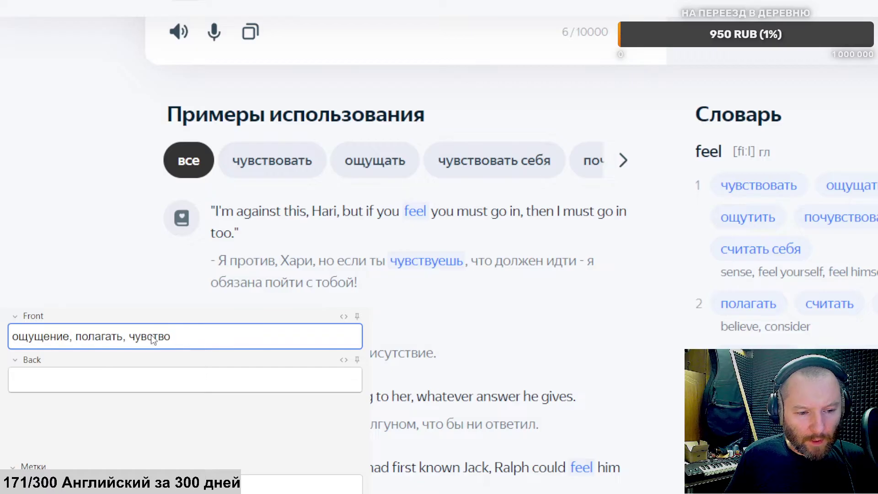
Step: Replace "ощущение" at the beginning of the Front field with "ощутить"
{"action": "left_click", "coordinate": [14, 337]}
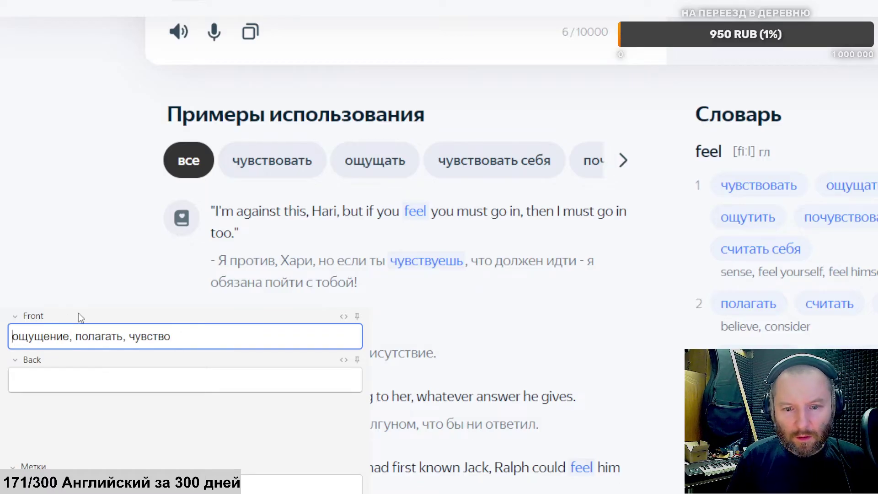
{"action": "type", "text": "ощу"}
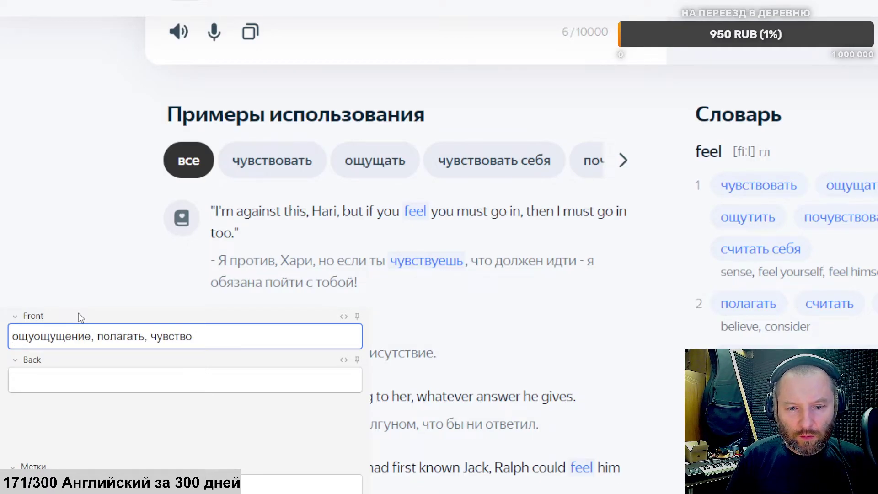
{"action": "type", "text": "тить,"}
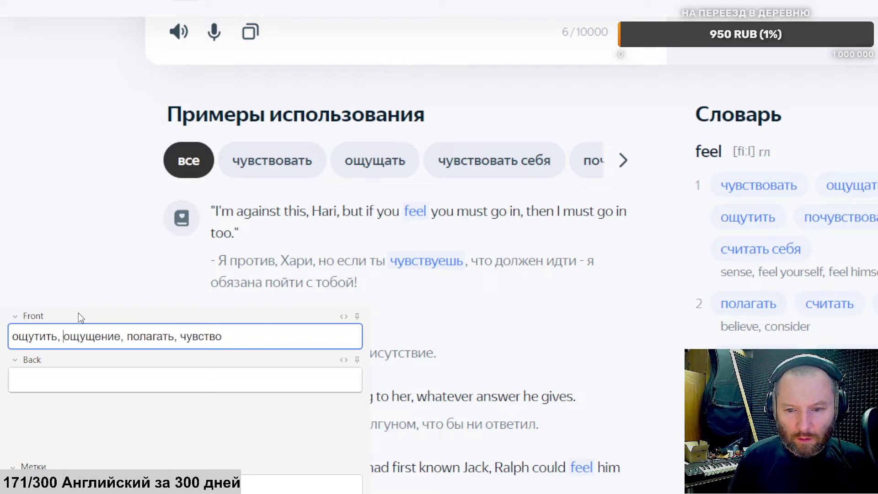
{"action": "key", "text": "Delete"}
{"action": "key", "text": "Delete"}
{"action": "key", "text": "Delete"}
{"action": "key", "text": "Delete"}
{"action": "key", "text": "Delete"}
{"action": "key", "text": "Delete"}
{"action": "key", "text": "Delete"}
{"action": "key", "text": "Delete"}
{"action": "key", "text": "Delete"}
{"action": "key", "text": "Delete"}
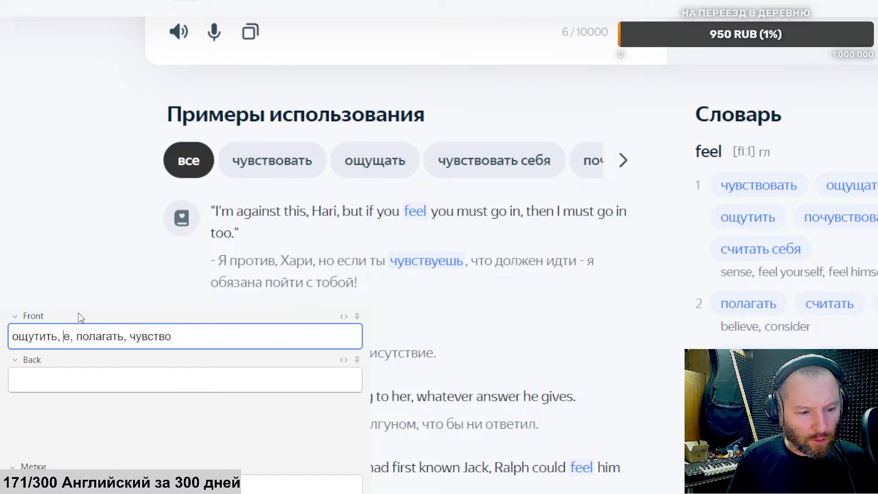
Step: Append "ощущение" to the end of the Front translations and record an audio clip after it
{"action": "key", "text": "End"}
{"action": "type", "text": ", ощшущ"}
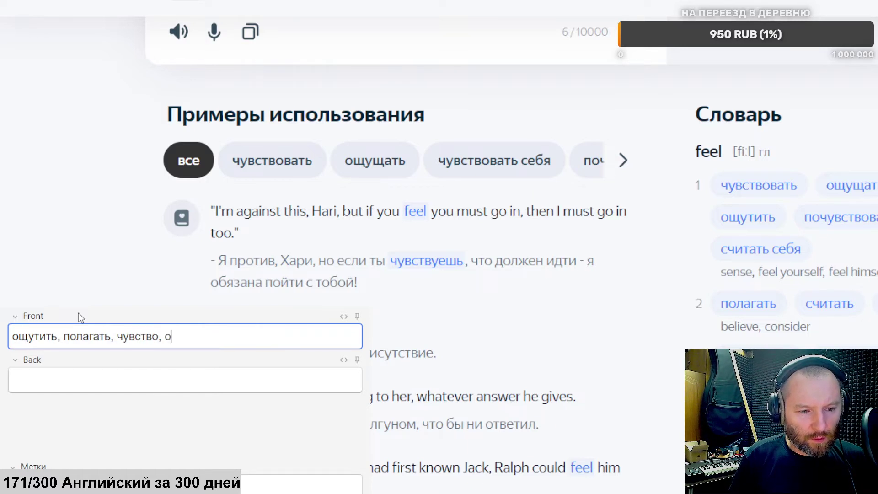
{"action": "key", "text": "BackSpace"}
{"action": "key", "text": "BackSpace"}
{"action": "key", "text": "BackSpace"}
{"action": "type", "text": "ущение"}
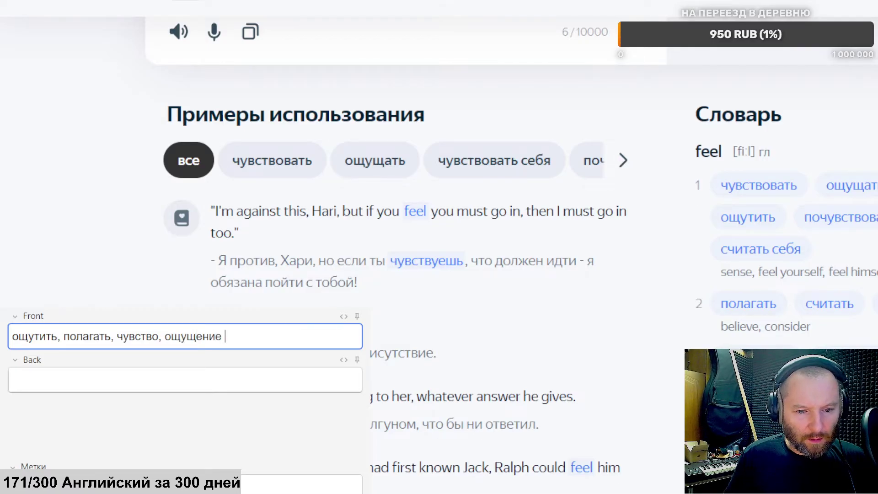
{"action": "key", "text": "alt+Tab"}
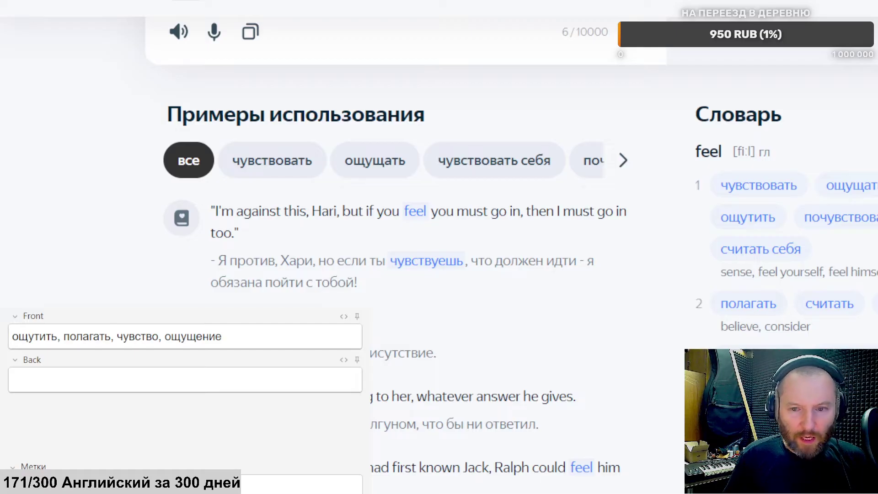
{"action": "key", "text": "Return"}
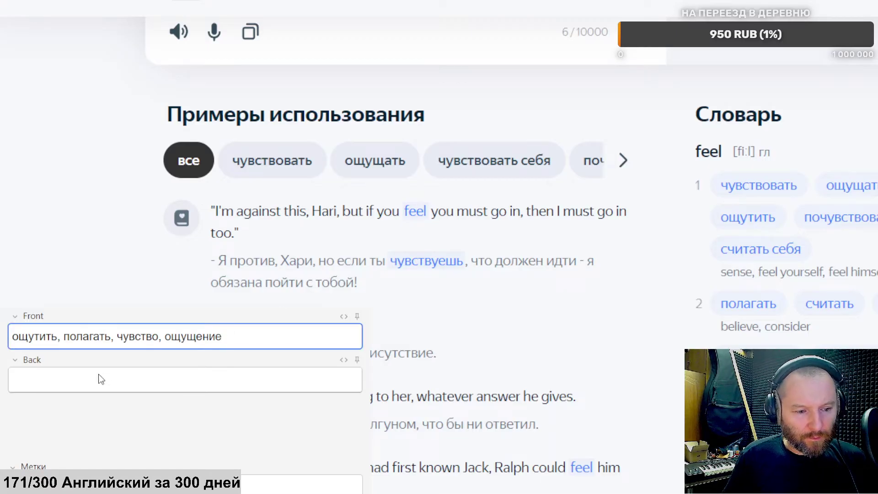
Step: Put the example sentence "He could feel it in his soul." from the translator's usage examples into the Back field
{"action": "scroll", "coordinate": [393, 229], "scroll_direction": "down", "scroll_amount": 5}
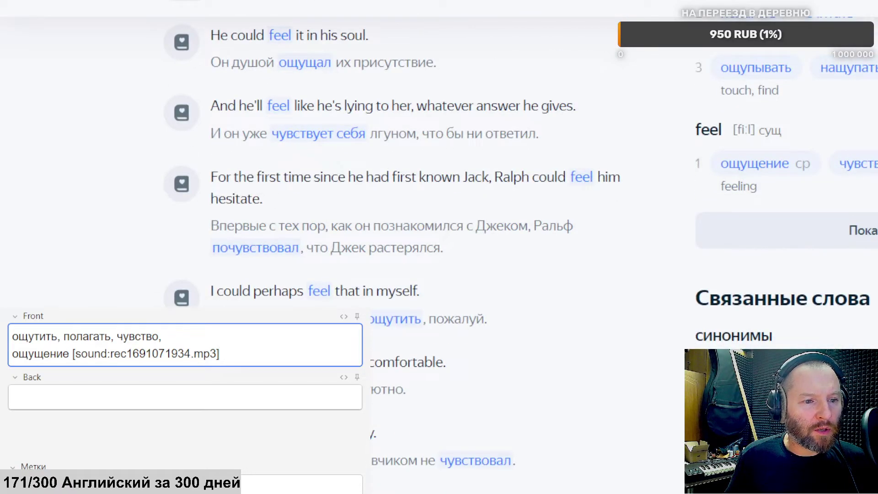
{"action": "left_click_drag", "start_coordinate": [210, 36], "coordinate": [257, 42]}
{"action": "left_click_drag", "start_coordinate": [310, 36], "coordinate": [372, 27]}
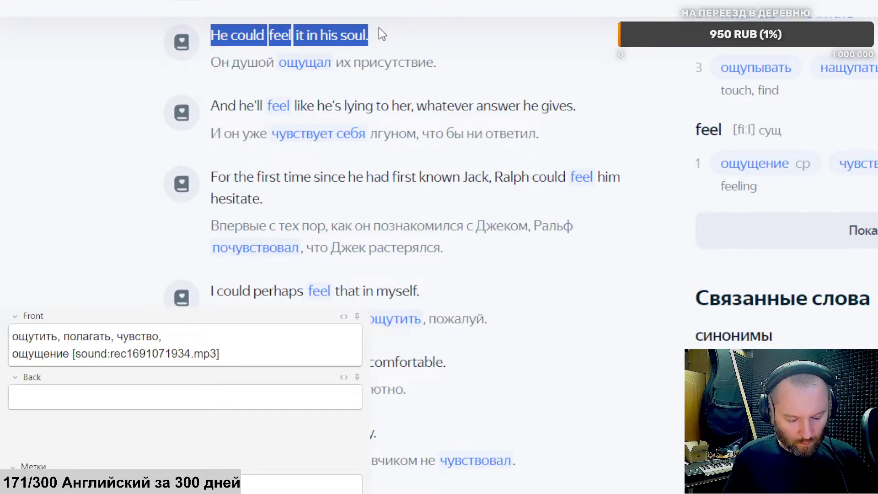
{"action": "left_click", "coordinate": [72, 393]}
{"action": "type", "text": "He could feel it in his soul."}
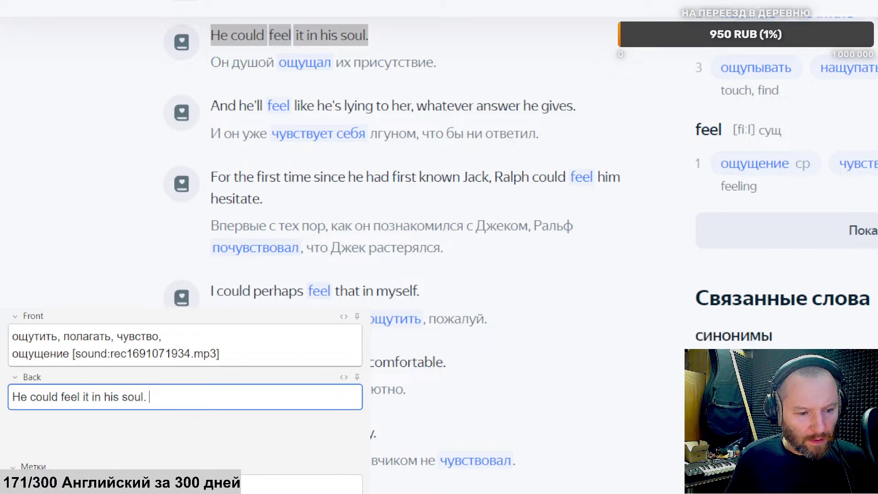
Step: Record an audio clip after the Back field's example sentence and start a new line below it
{"action": "key", "text": "F5"}
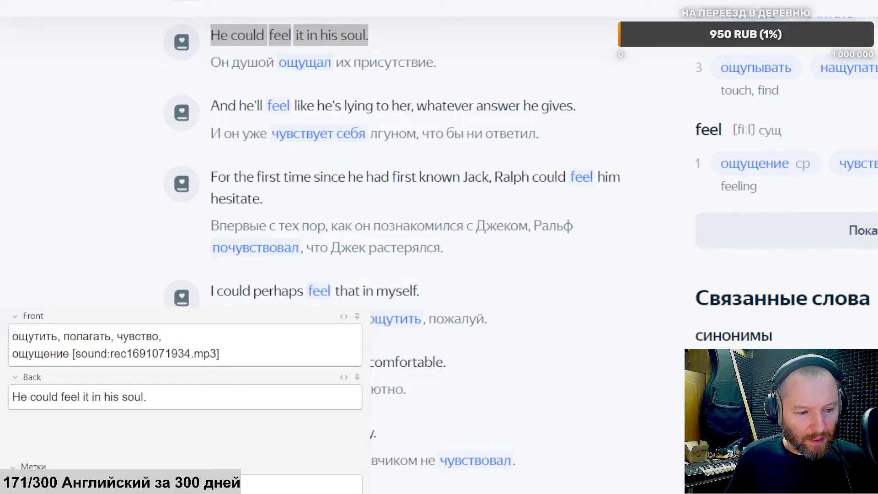
{"action": "key", "text": "Return"}
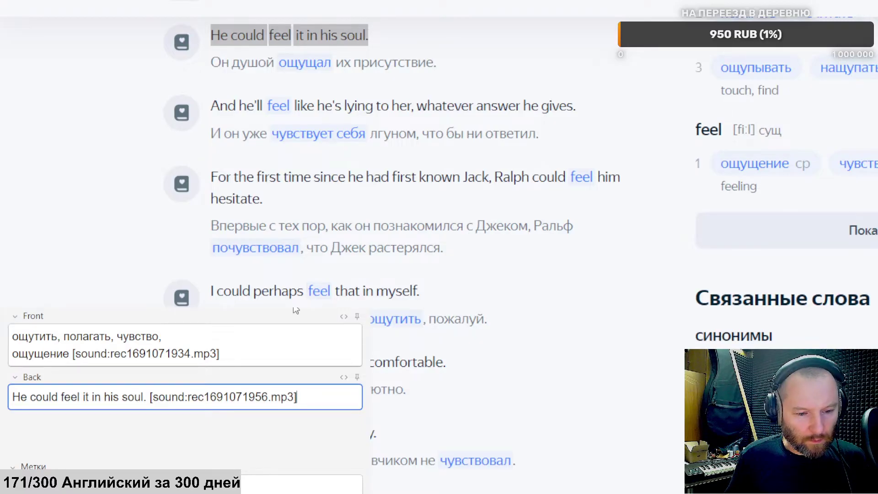
{"action": "key", "text": "Return"}
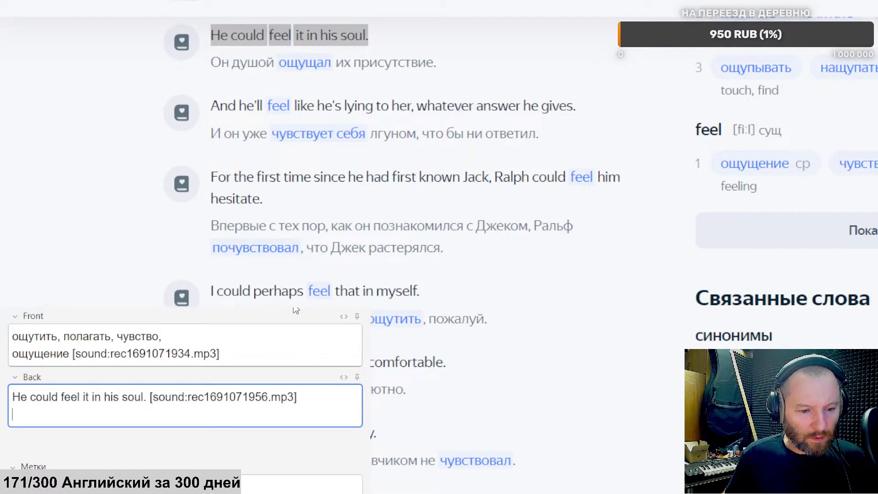
Step: Copy the word "feel" in the Back field's sentence and make it bold
{"action": "double_click", "coordinate": [71, 396]}
{"action": "key", "text": "ctrl+c"}
{"action": "key", "text": "ctrl+b"}
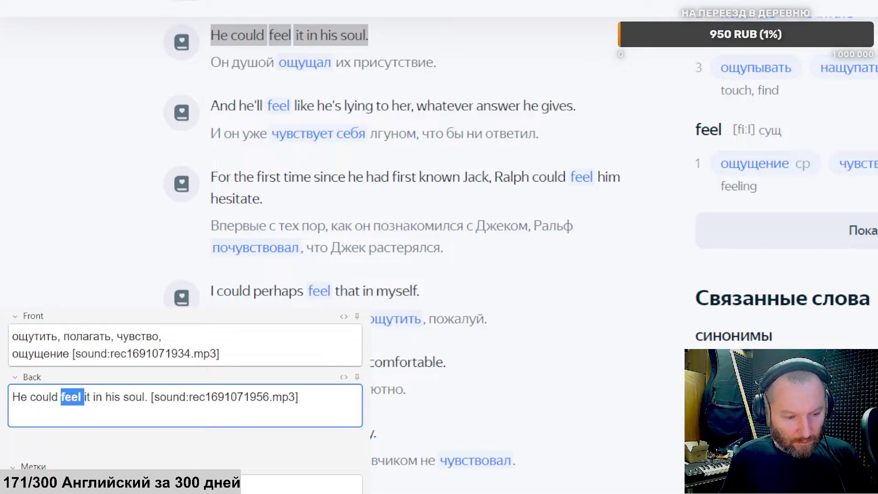
Step: Search Google Images for "feel" and insert the "How Do You Feel Today?" picture below the sentence in the Back field
{"action": "left_click", "coordinate": [157, 2]}
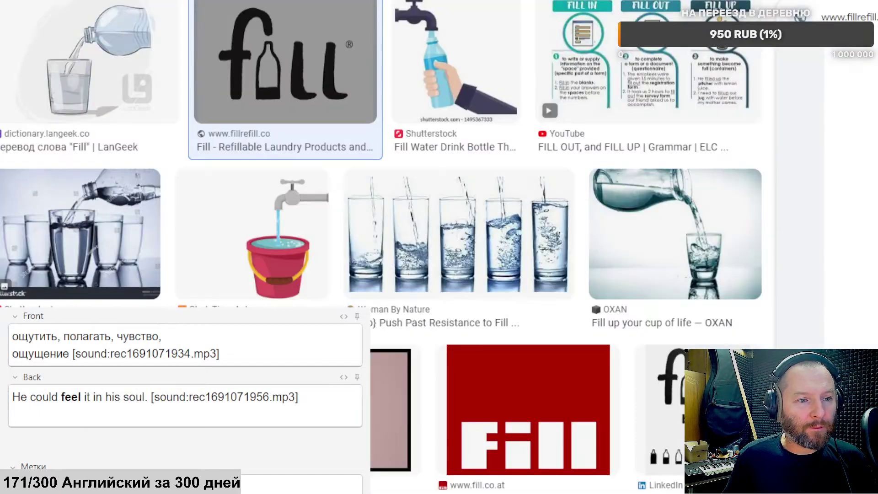
{"action": "scroll", "coordinate": [157, 12], "scroll_direction": "up", "scroll_amount": 3}
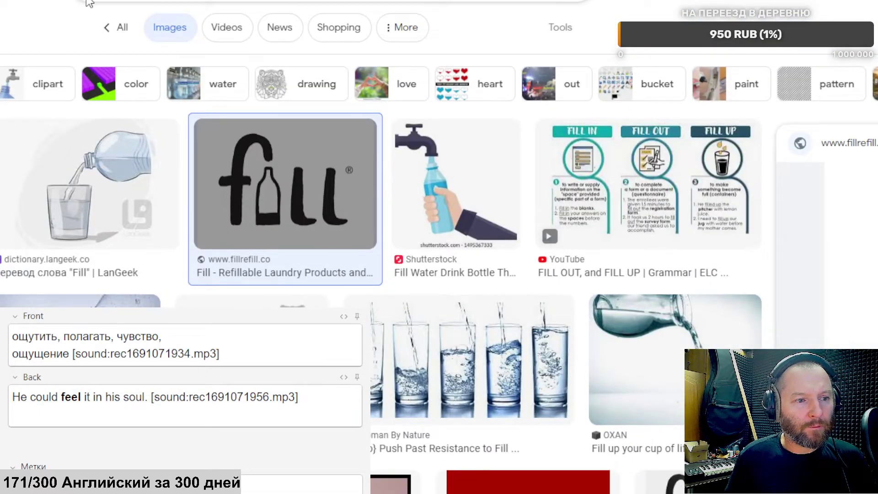
{"action": "key", "text": "ctrl+v"}
{"action": "key", "text": "Return"}
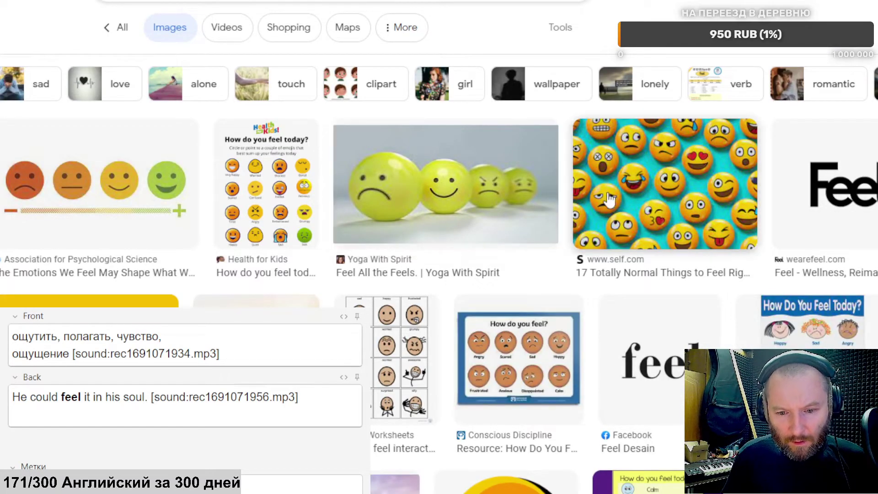
{"action": "left_click", "coordinate": [792, 340]}
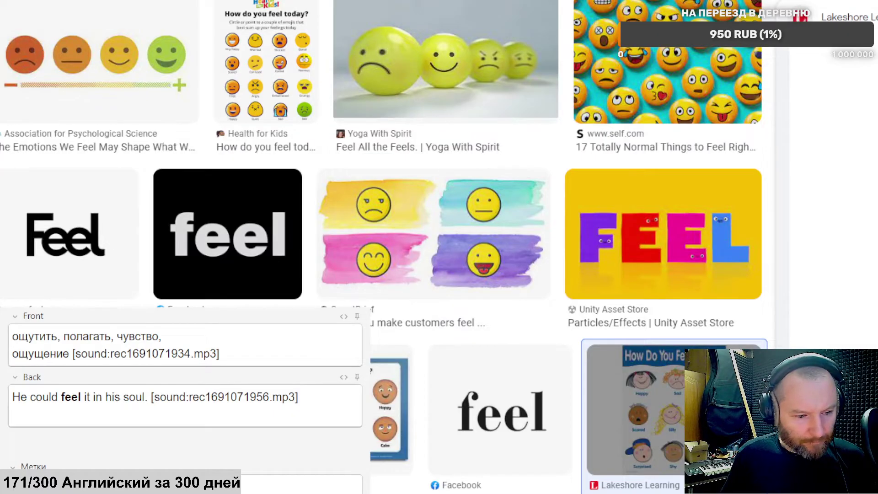
{"action": "left_click", "coordinate": [95, 417]}
{"action": "key", "text": "ctrl+v"}
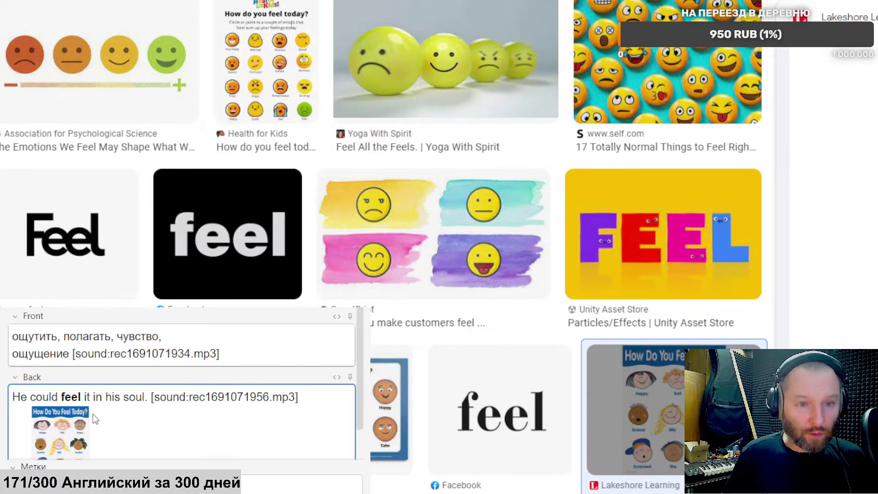
Step: Copy "feel" from the Back field and look it up in the online English dictionary
{"action": "double_click", "coordinate": [69, 397]}
{"action": "key", "text": "ctrl+c"}
{"action": "left_click", "coordinate": [366, 1]}
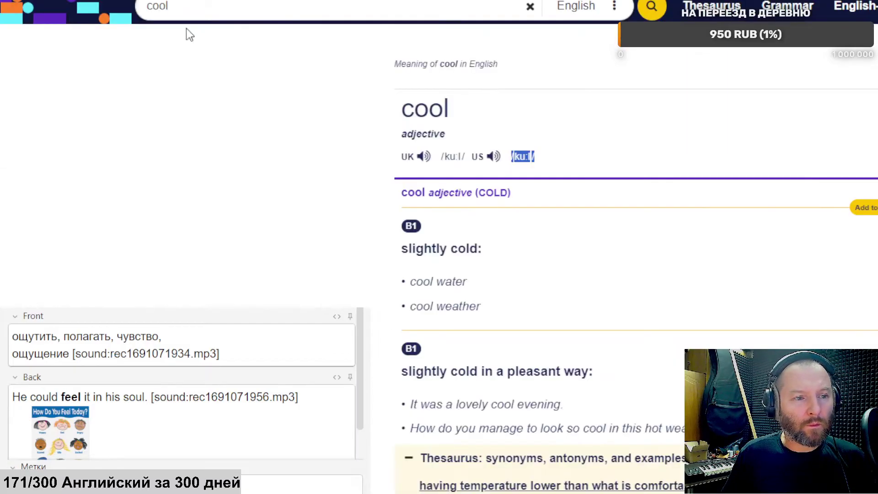
{"action": "double_click", "coordinate": [185, 7]}
{"action": "key", "text": "ctrl+v"}
{"action": "key", "text": "Return"}
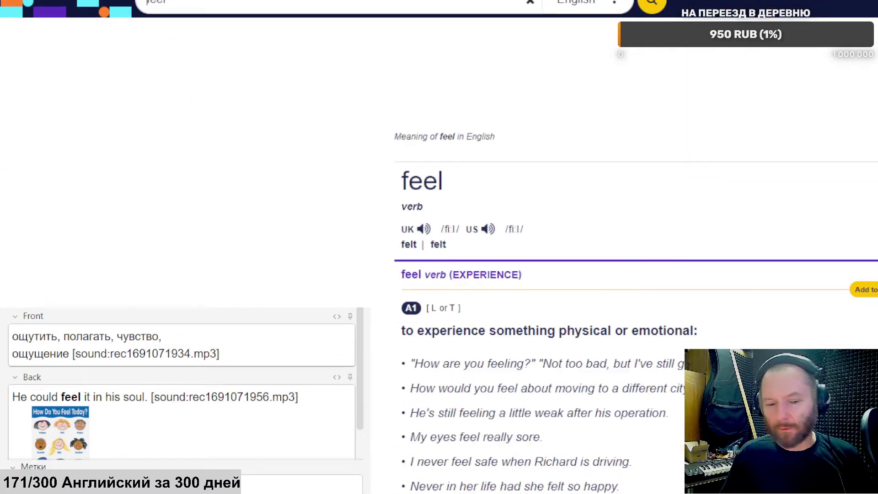
{"action": "scroll", "coordinate": [535, 118], "scroll_direction": "down", "scroll_amount": 3}
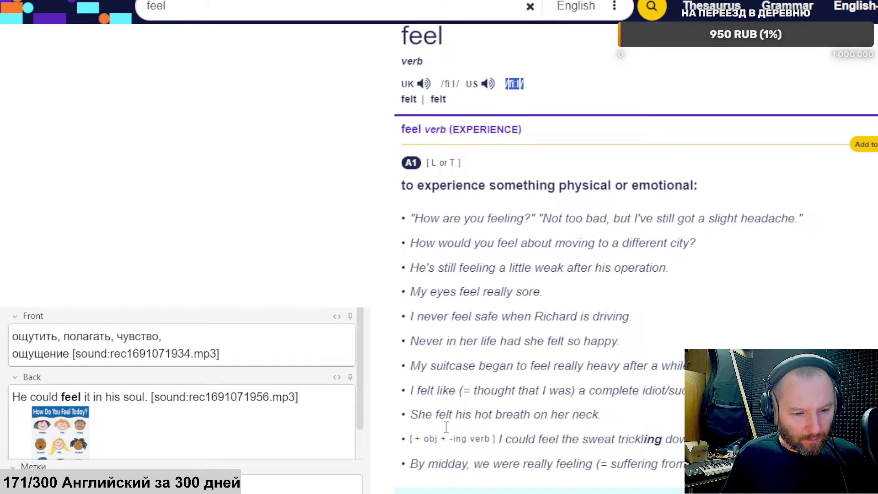
Step: Insert the transcription /fiːl/ after the Back field's sentence, move the audio tag to its own line, and add the card
{"action": "left_click", "coordinate": [152, 398]}
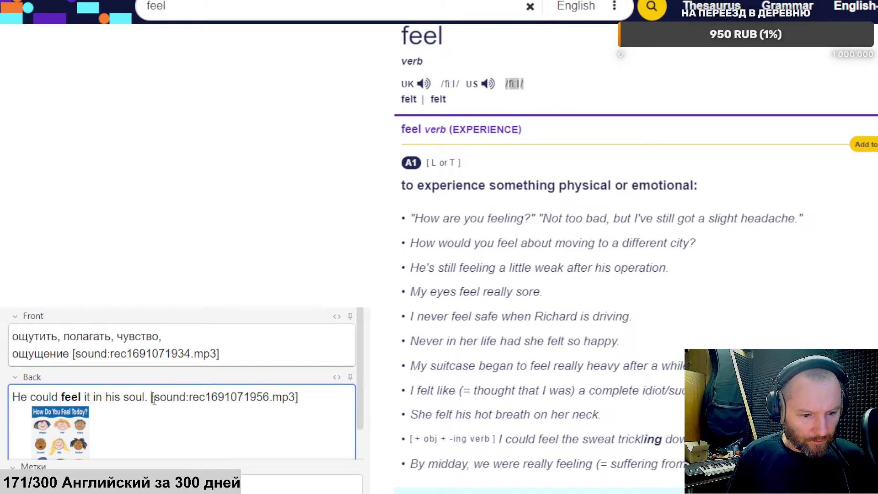
{"action": "key", "text": "Return"}
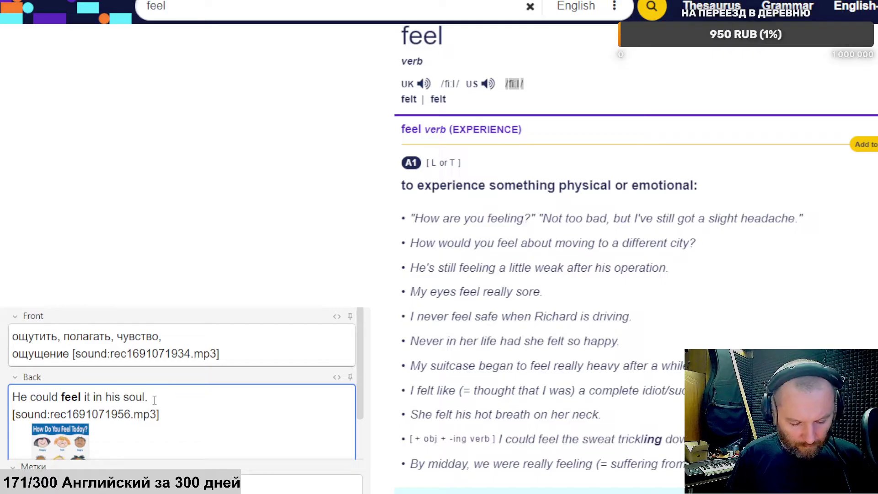
{"action": "type", "text": "/fiːl/"}
{"action": "scroll", "coordinate": [155, 403], "scroll_direction": "down", "scroll_amount": 1}
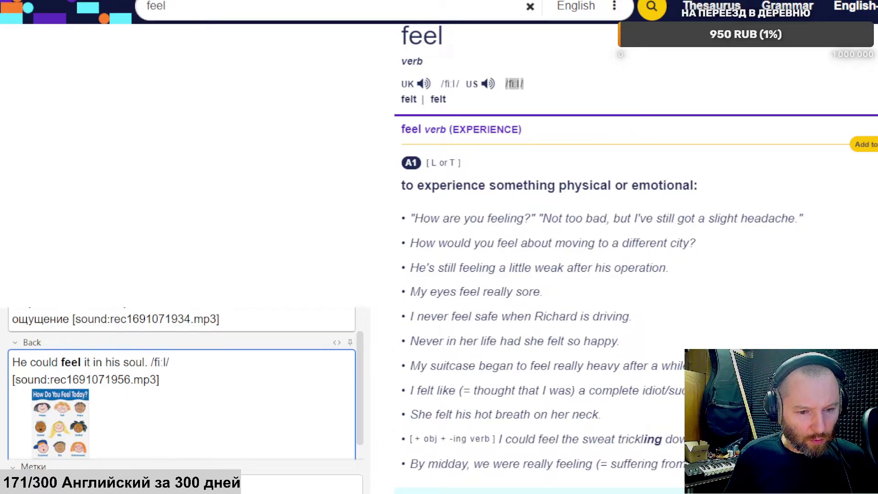
{"action": "key", "text": "ctrl+Return"}
Step: Switch to the word-list spreadsheet and clear the block of already processed rows down through the "fill" row
{"action": "key", "text": "alt+Tab"}
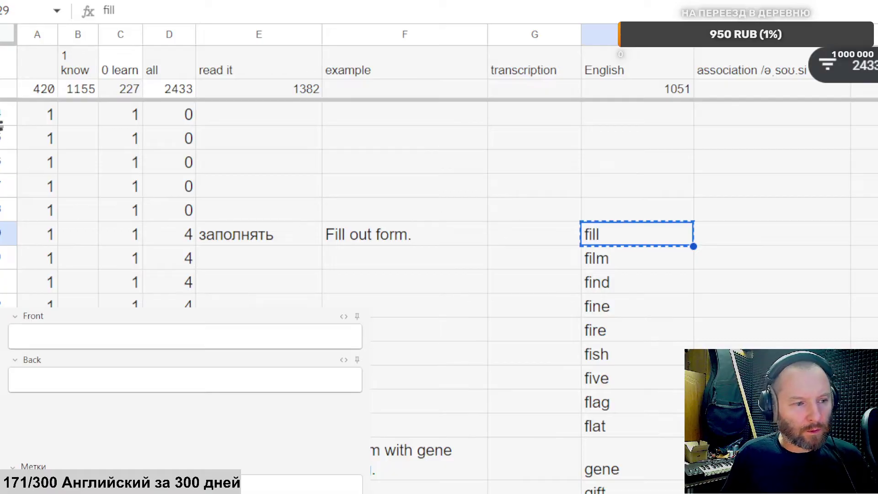
{"action": "left_click", "coordinate": [4, 115], "text": "shift"}
{"action": "key", "text": "Delete"}
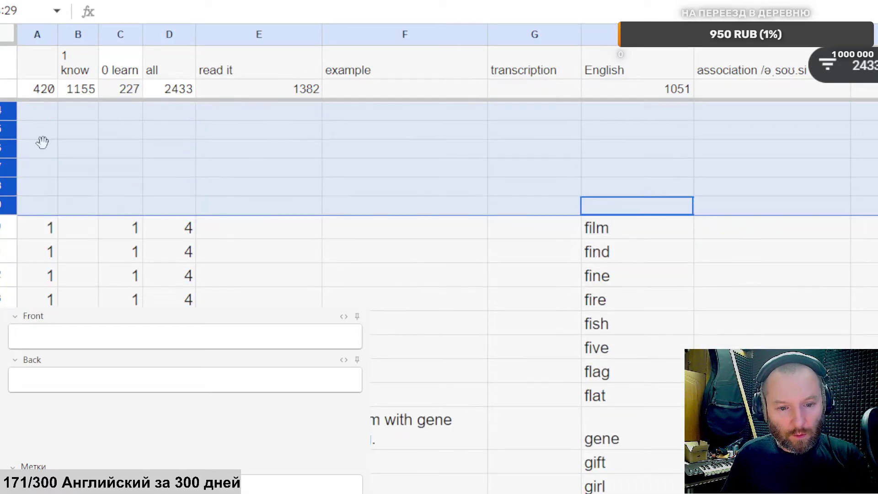
Step: Delete the words film, find, fine, fire, fish and five from the English column
{"action": "left_click", "coordinate": [624, 226]}
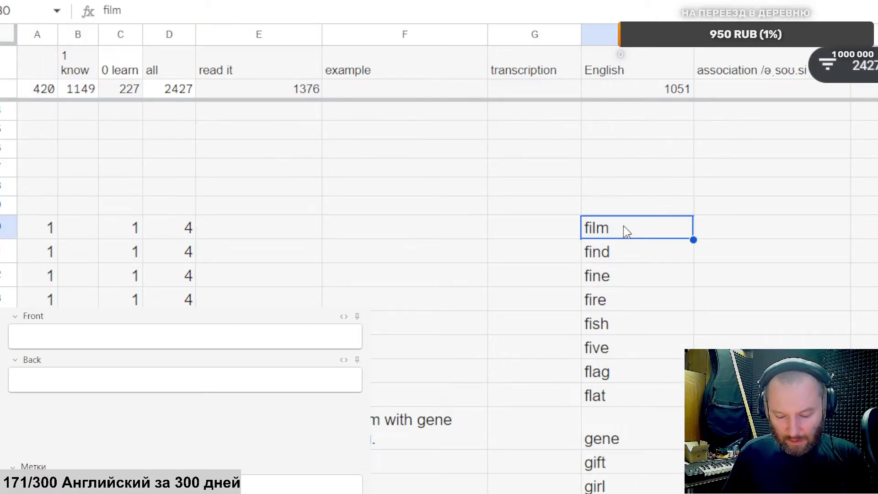
{"action": "key", "text": "Delete"}
{"action": "left_click", "coordinate": [625, 257]}
{"action": "key", "text": "Delete"}
{"action": "left_click", "coordinate": [621, 273]}
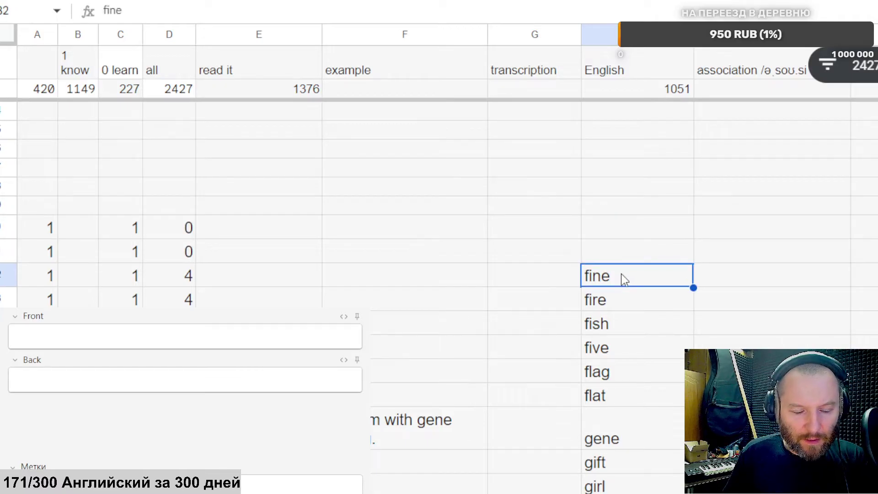
{"action": "key", "text": "Delete"}
{"action": "left_click", "coordinate": [618, 298]}
{"action": "scroll", "coordinate": [616, 297], "scroll_direction": "down", "scroll_amount": 1}
{"action": "scroll", "coordinate": [619, 295], "scroll_direction": "down", "scroll_amount": 2}
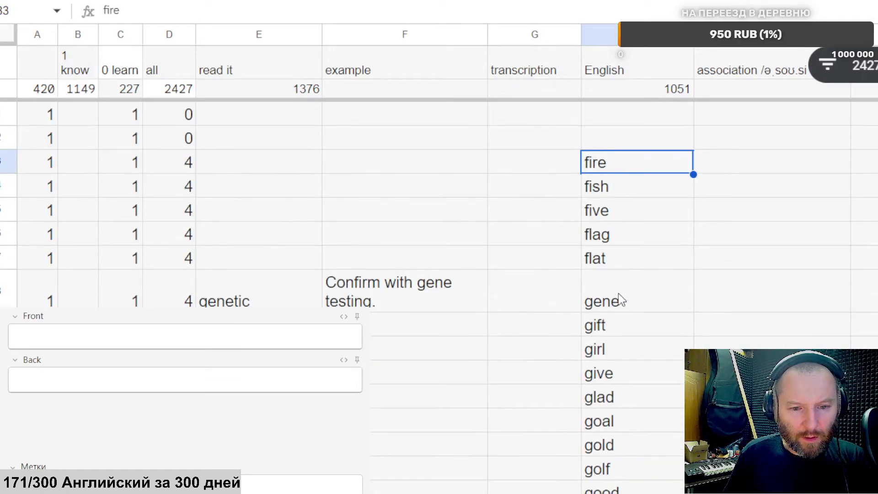
{"action": "key", "text": "Delete"}
{"action": "left_click", "coordinate": [633, 183]}
{"action": "key", "text": "Delete"}
{"action": "left_click", "coordinate": [622, 213]}
{"action": "key", "text": "Delete"}
Step: Copy "flag" from the English column and look up its Russian translation in the online translator
{"action": "left_click", "coordinate": [617, 245]}
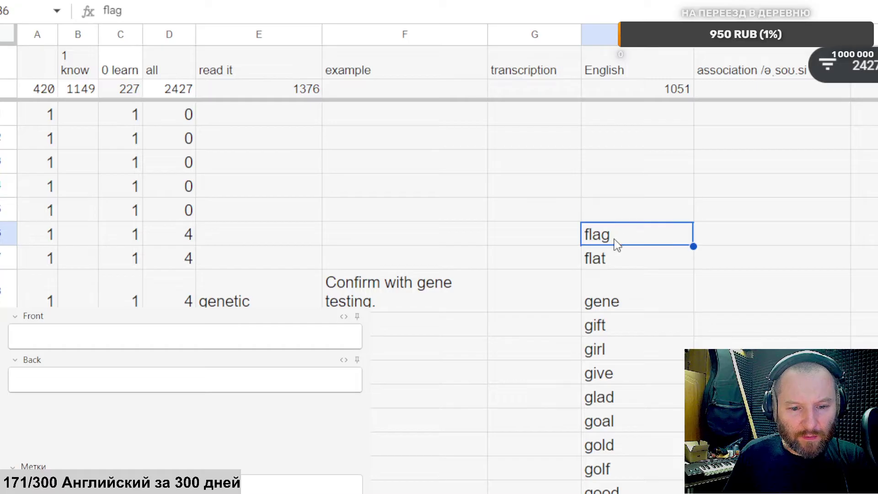
{"action": "key", "text": "ctrl+c"}
{"action": "key", "text": "alt+Tab"}
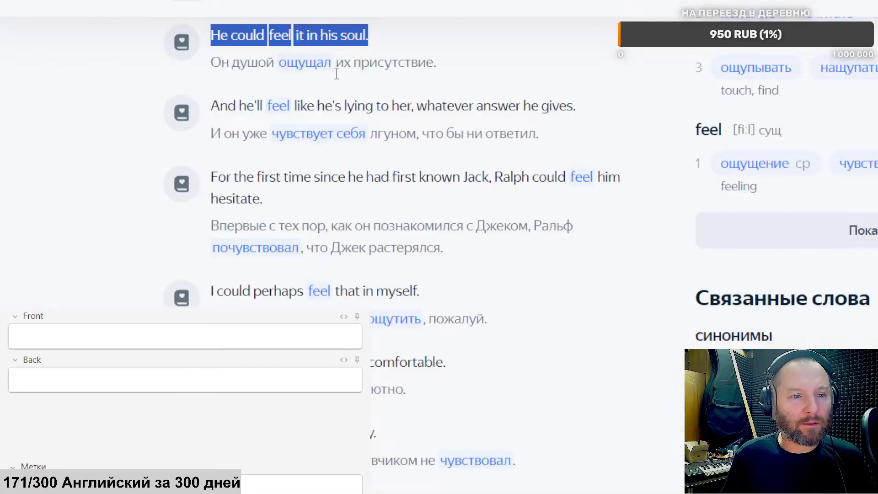
{"action": "scroll", "coordinate": [320, 70], "scroll_direction": "up", "scroll_amount": 5}
{"action": "key", "text": "ctrl+a"}
{"action": "key", "text": "ctrl+v"}
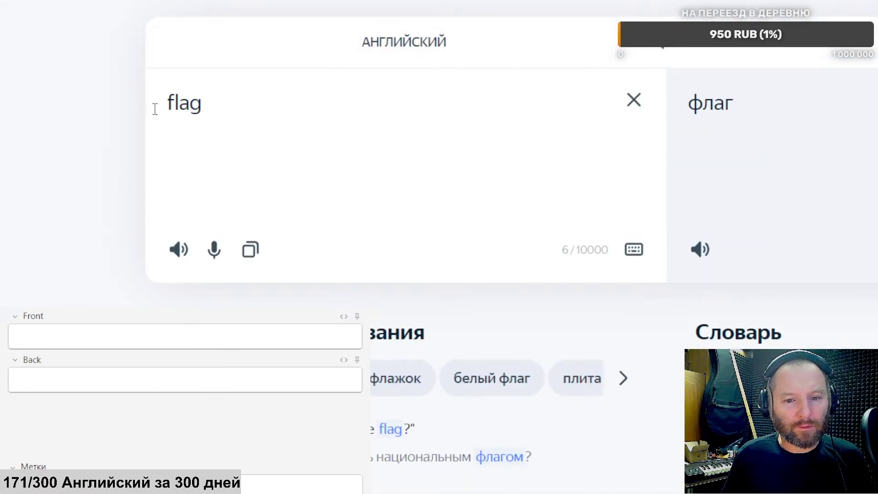
Step: Return to the spreadsheet and delete "flag" and "flat" from the English column
{"action": "key", "text": "alt+Tab"}
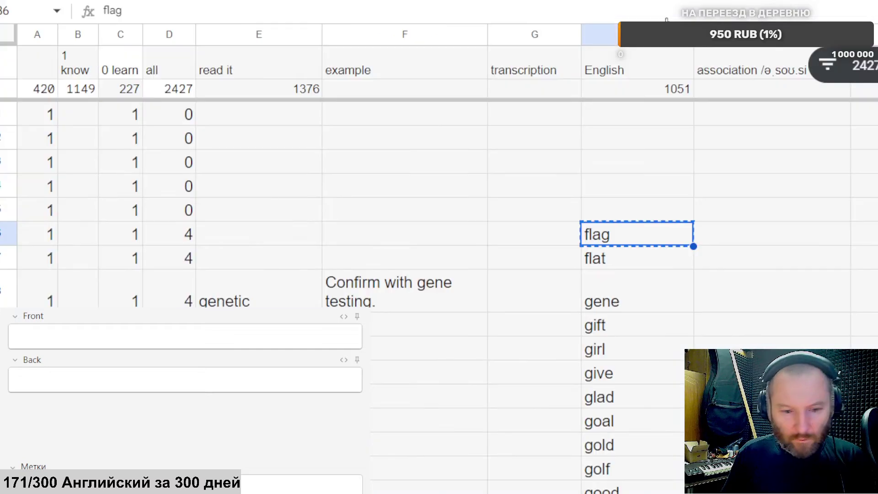
{"action": "key", "text": "Delete"}
{"action": "left_click", "coordinate": [593, 256]}
{"action": "key", "text": "Delete"}
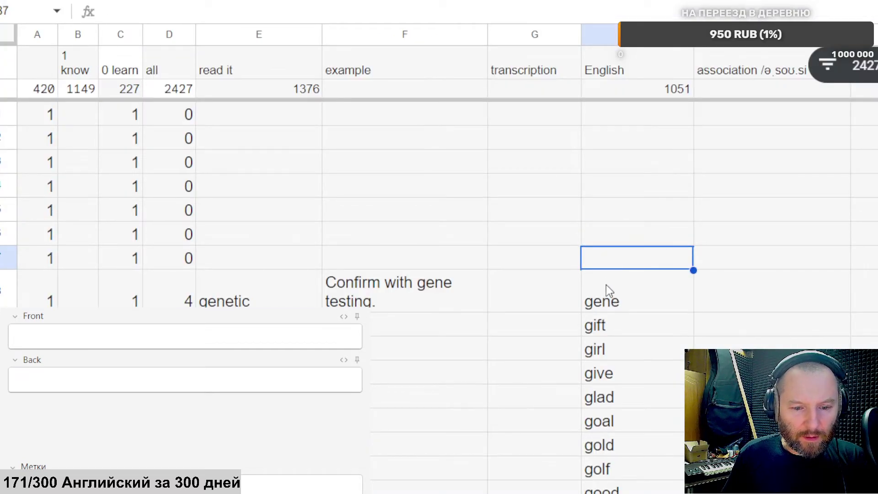
Step: Copy "gene" from the English column and translate it into Russian in the online translator
{"action": "left_click", "coordinate": [605, 285]}
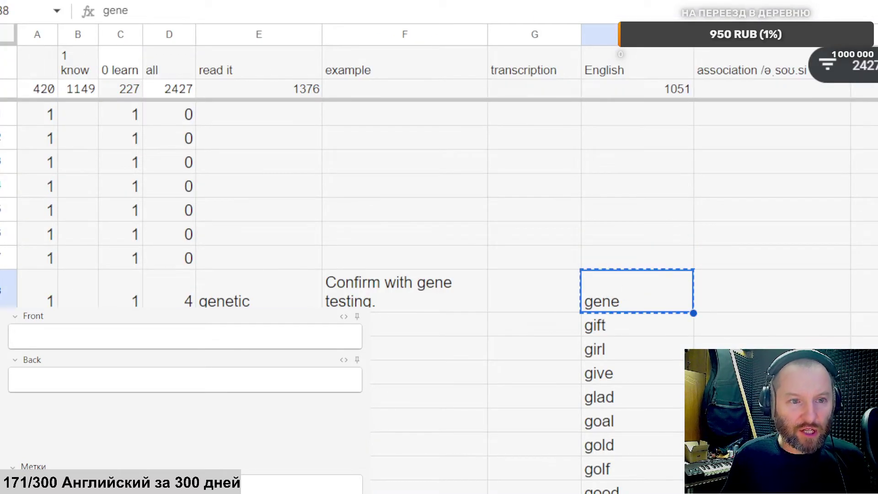
{"action": "key", "text": "alt+Tab"}
{"action": "key", "text": "ctrl+a"}
{"action": "key", "text": "ctrl+v"}
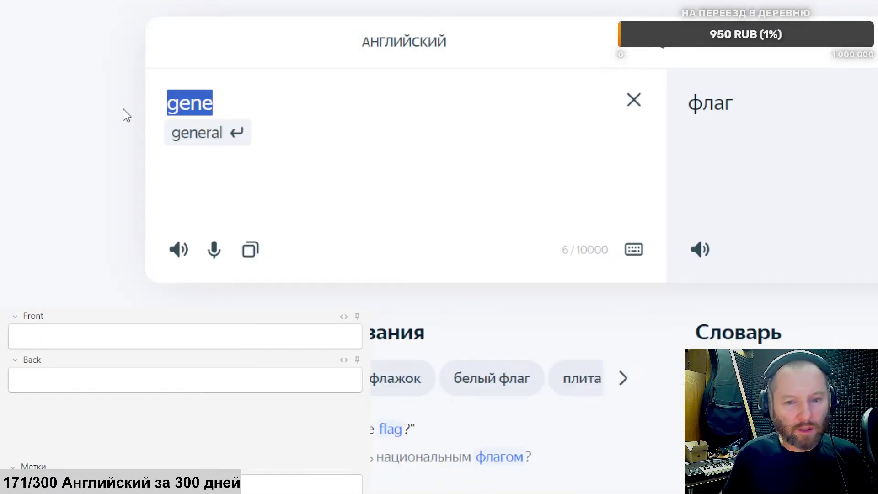
{"action": "left_click", "coordinate": [282, 98]}
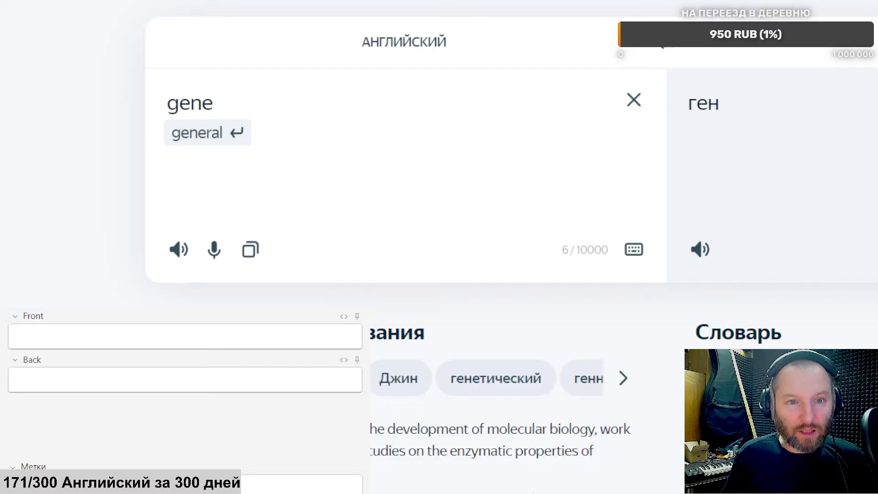
{"action": "scroll", "coordinate": [721, 249], "scroll_direction": "down", "scroll_amount": 2}
Step: Look up "gene" in the online English dictionary and play its US pronunciation
{"action": "key", "text": "alt+Tab"}
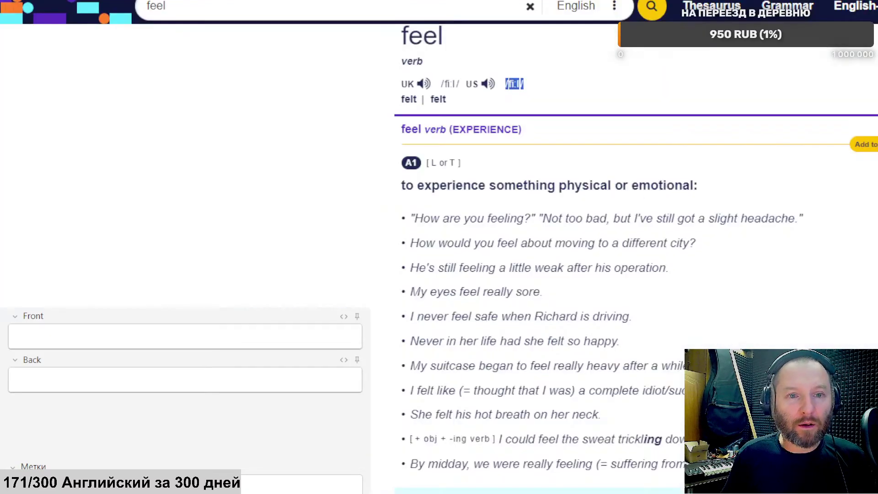
{"action": "double_click", "coordinate": [172, 5]}
{"action": "type", "text": "gene"}
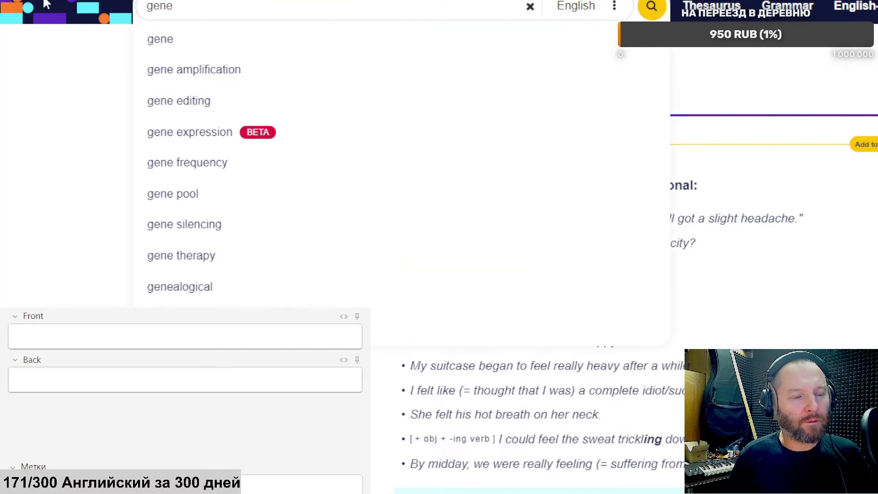
{"action": "key", "text": "Return"}
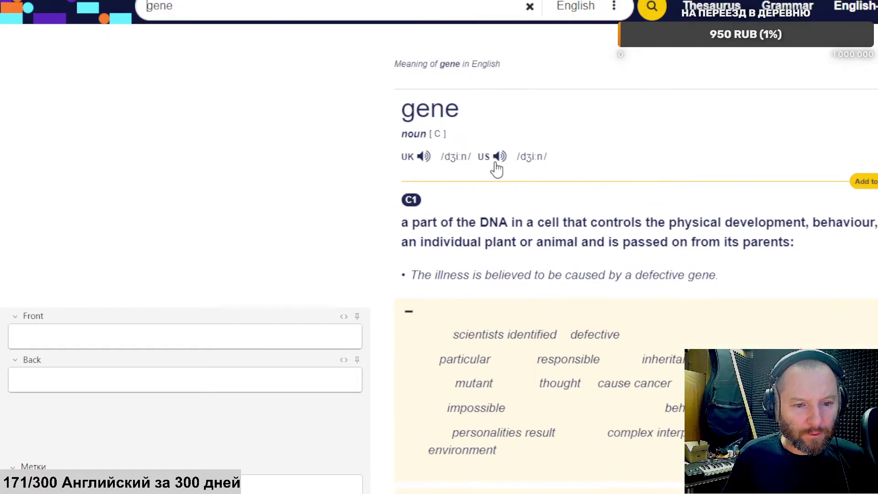
{"action": "left_click", "coordinate": [498, 160]}
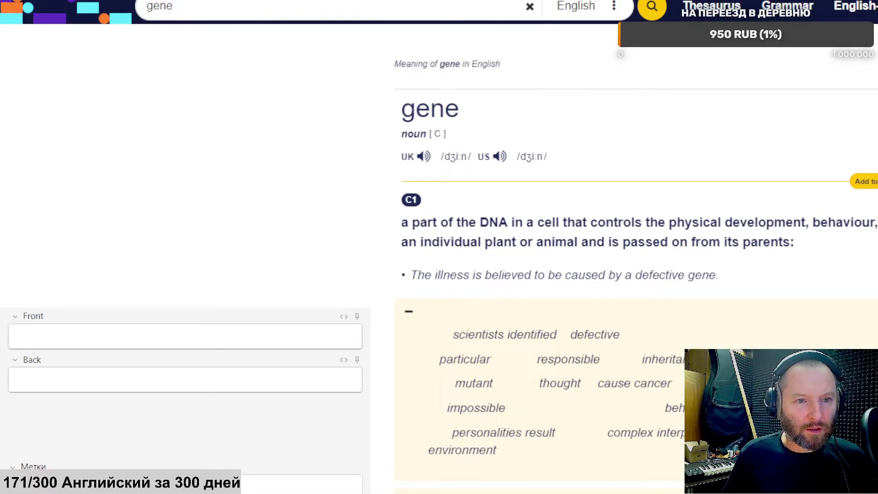
Step: Return to the translator and enter the translations "ген, генетический, Джин" in the card's Front field
{"action": "key", "text": "ctrl+Tab"}
{"action": "left_click", "coordinate": [145, 344]}
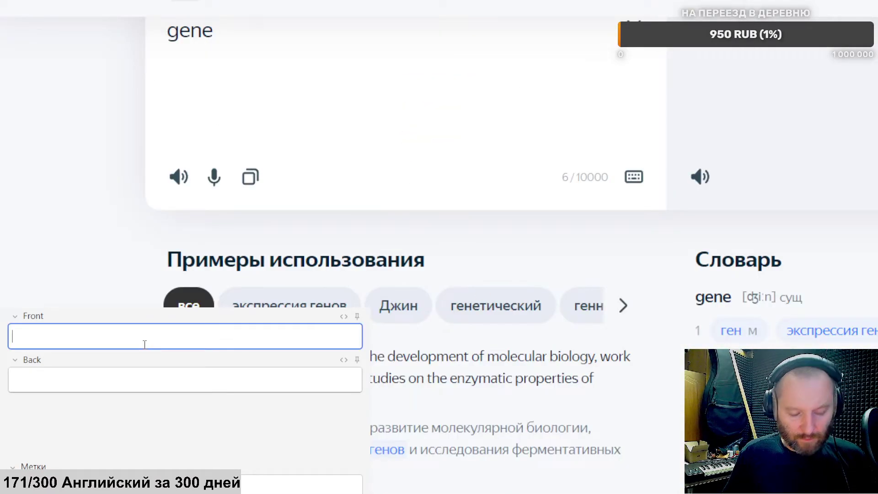
{"action": "type", "text": "ген, "}
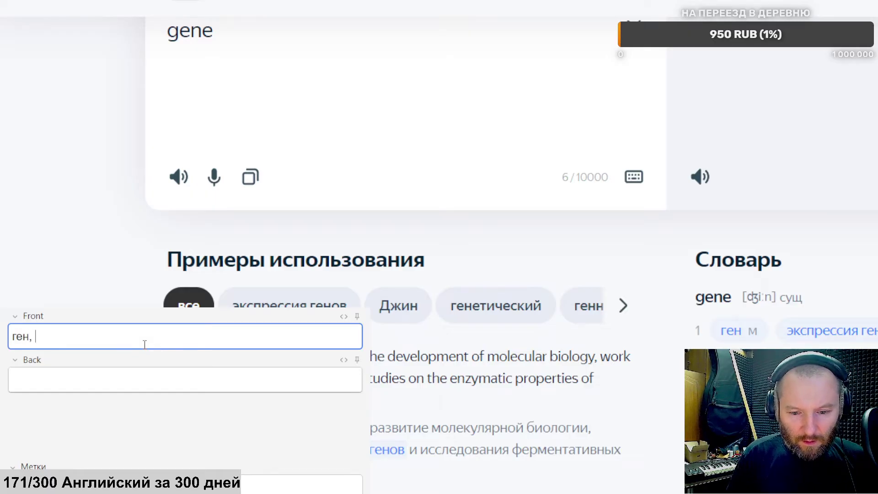
{"action": "type", "text": "Джин,"}
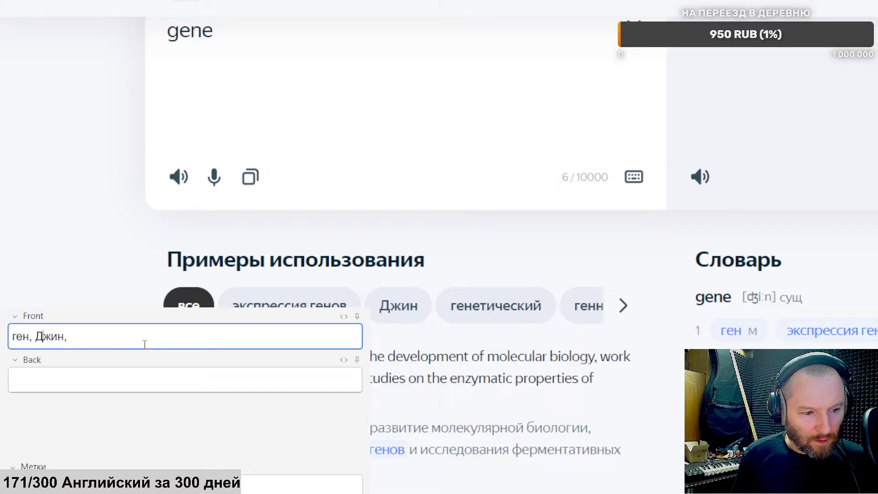
{"action": "type", "text": "генетичсе"}
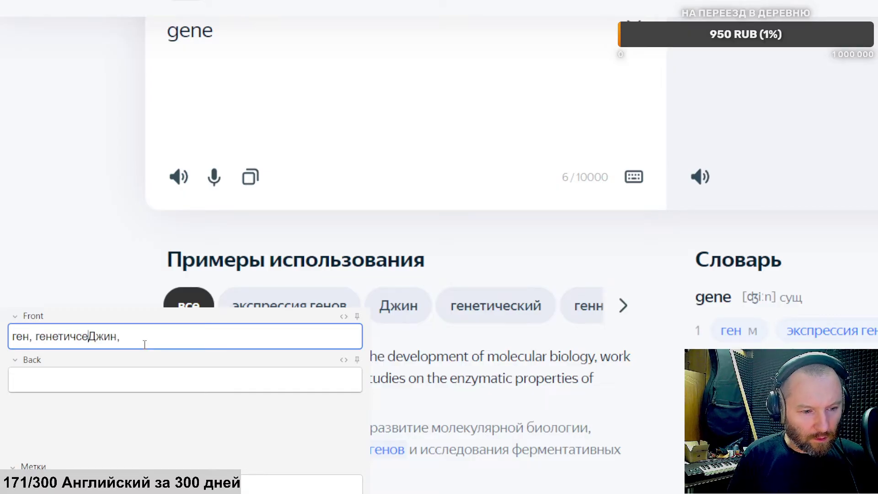
{"action": "type", "text": "ский,"}
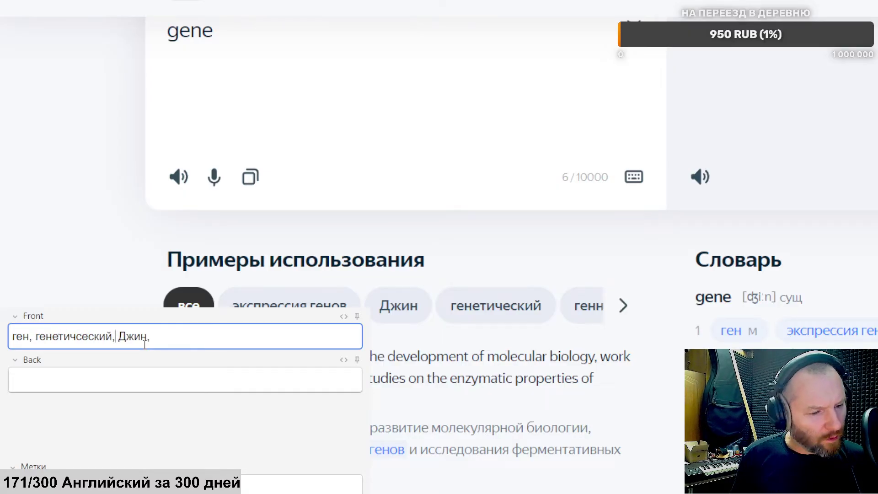
{"action": "key", "text": "Left"}
{"action": "key", "text": "Left"}
{"action": "key", "text": "Left"}
{"action": "key", "text": "Left"}
{"action": "key", "text": "Left"}
{"action": "key", "text": "Left"}
{"action": "key", "text": "BackSpace"}
{"action": "key", "text": "BackSpace"}
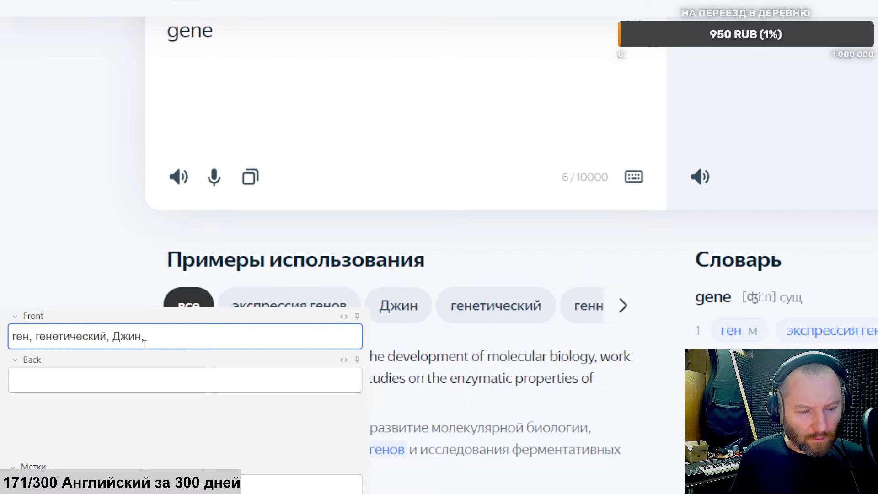
{"action": "key", "text": "BackSpace"}
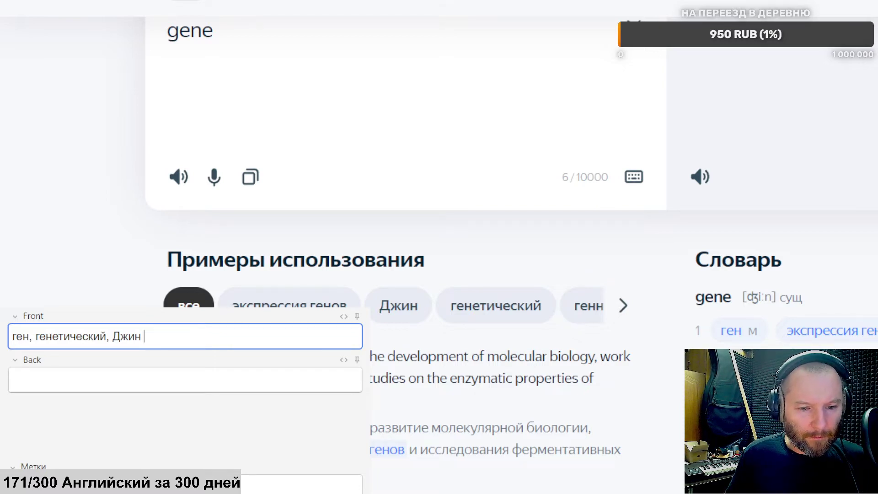
Step: Record an audio clip after the translations in the Front field and move on to the Back field
{"action": "key", "text": "alt+Tab"}
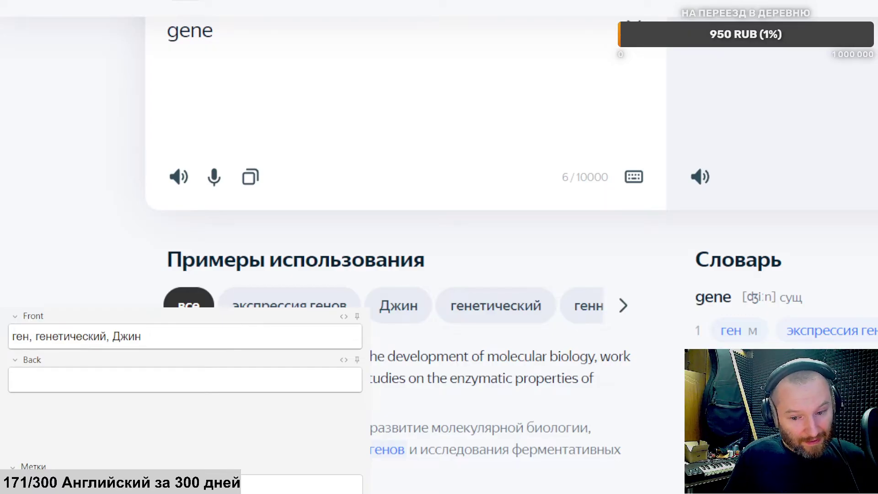
{"action": "left_click", "coordinate": [317, 323]}
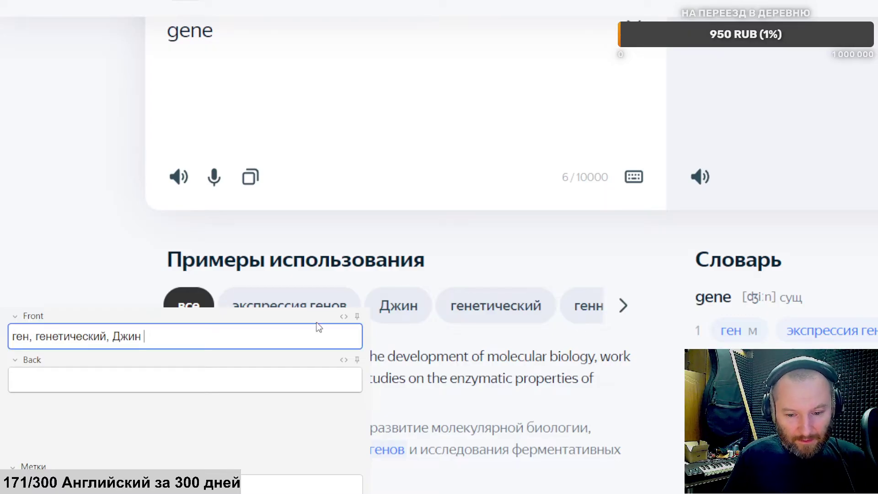
{"action": "left_click", "coordinate": [104, 382]}
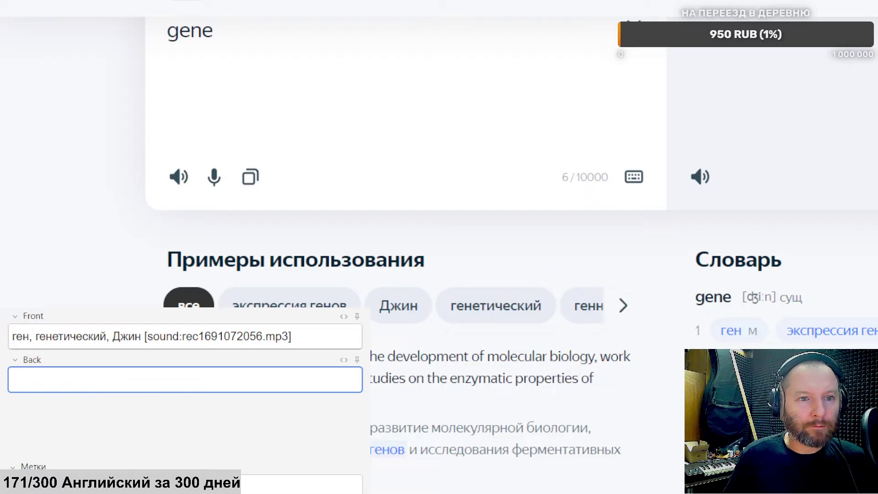
Step: Copy the example "Confirm with gene testing." from the translator's usage examples into the Back field
{"action": "left_click", "coordinate": [287, 67]}
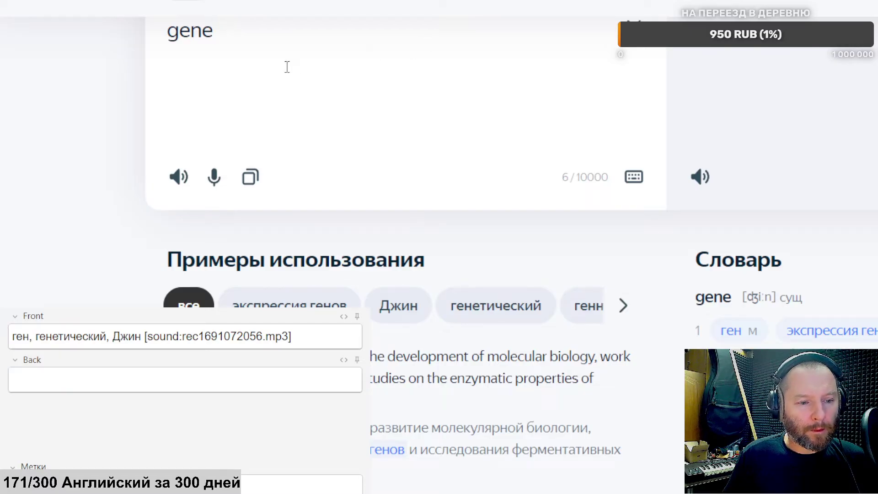
{"action": "scroll", "coordinate": [176, 112], "scroll_direction": "down", "scroll_amount": 5}
{"action": "scroll", "coordinate": [179, 96], "scroll_direction": "down", "scroll_amount": 4}
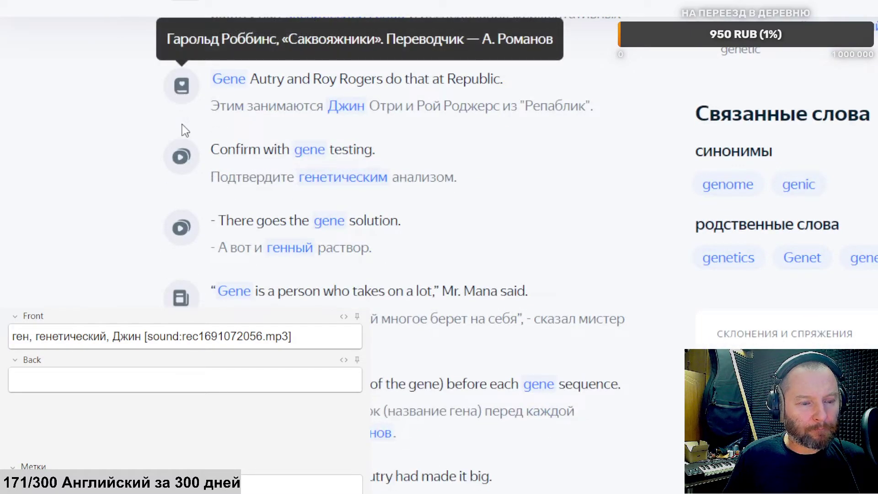
{"action": "left_click_drag", "start_coordinate": [201, 155], "coordinate": [394, 136]}
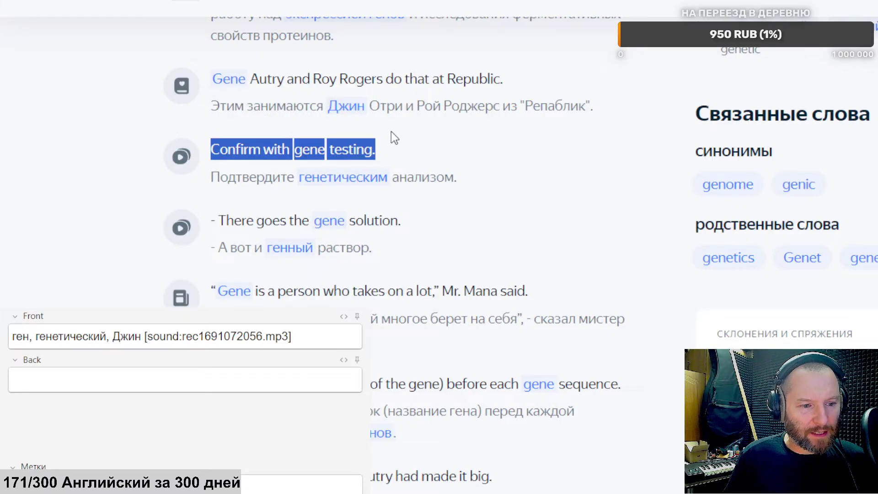
{"action": "left_click", "coordinate": [68, 381]}
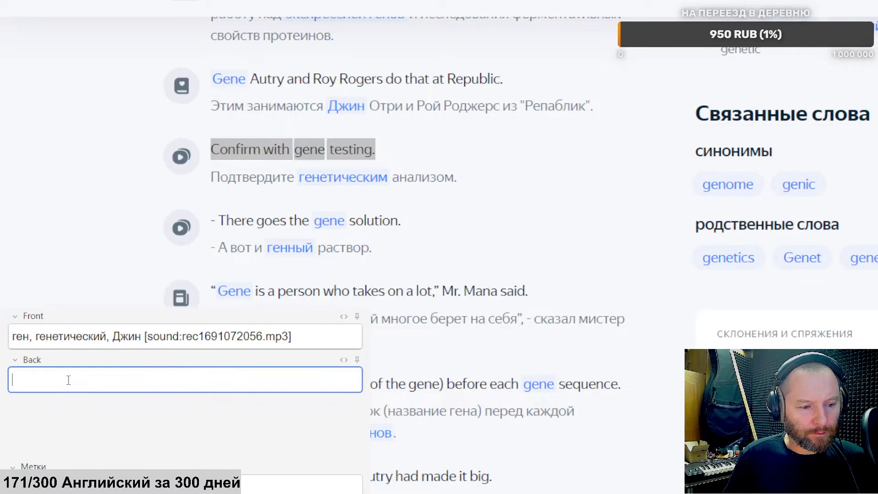
{"action": "key", "text": "ctrl+v"}
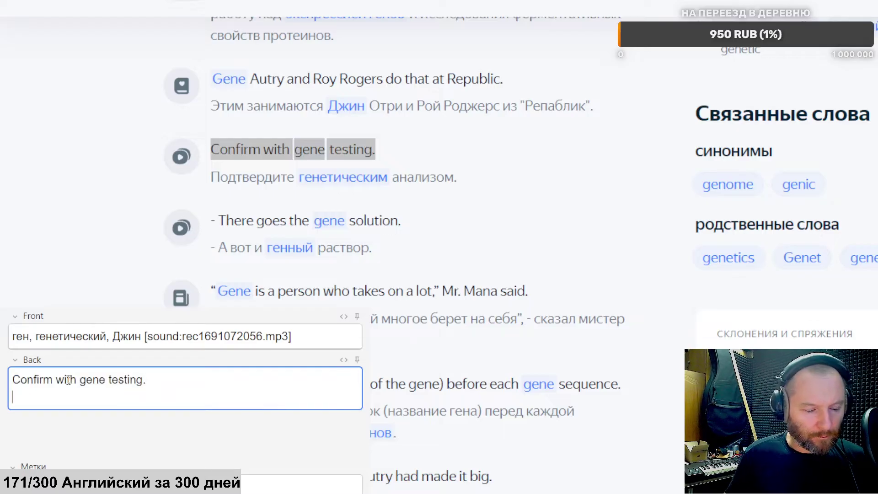
Step: Copy the US transcription /dʒiːn/ from the online English dictionary into the Back field below the example sentence
{"action": "key", "text": "alt+Tab"}
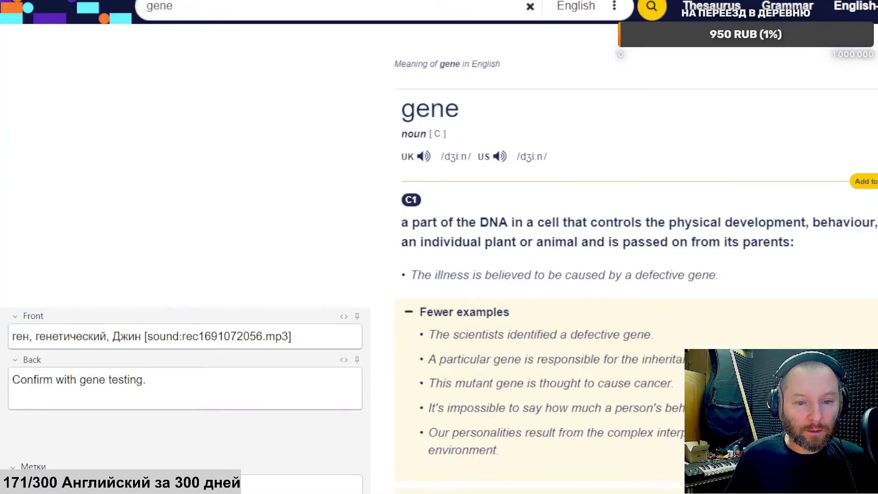
{"action": "left_click_drag", "start_coordinate": [561, 161], "coordinate": [515, 156]}
{"action": "key", "text": "ctrl+c"}
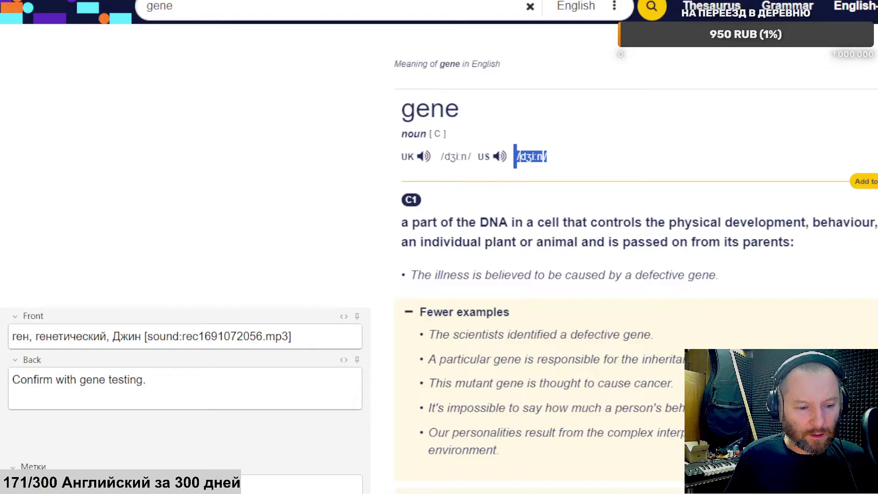
{"action": "left_click", "coordinate": [163, 388]}
{"action": "key", "text": "Return"}
{"action": "key", "text": "Return"}
{"action": "key", "text": "ctrl+v"}
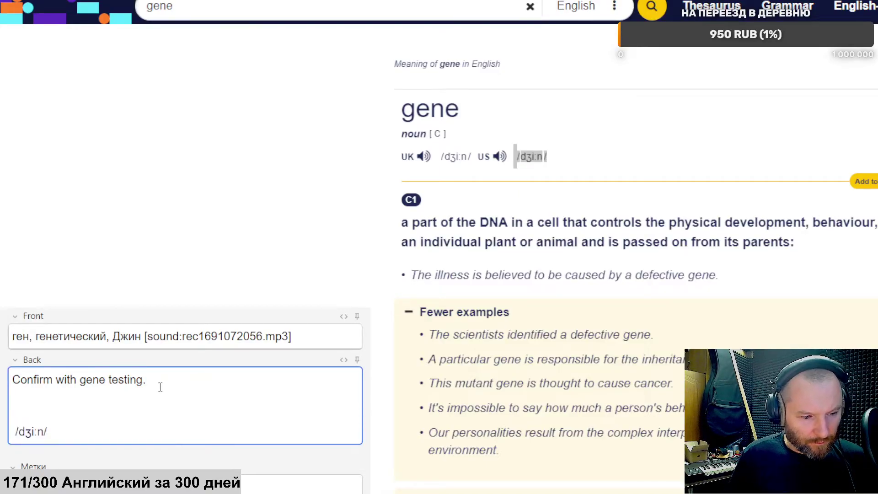
Step: Make "gene" bold in the Back field's example and remove the blank lines so the transcription sits directly beneath the sentence
{"action": "double_click", "coordinate": [86, 385]}
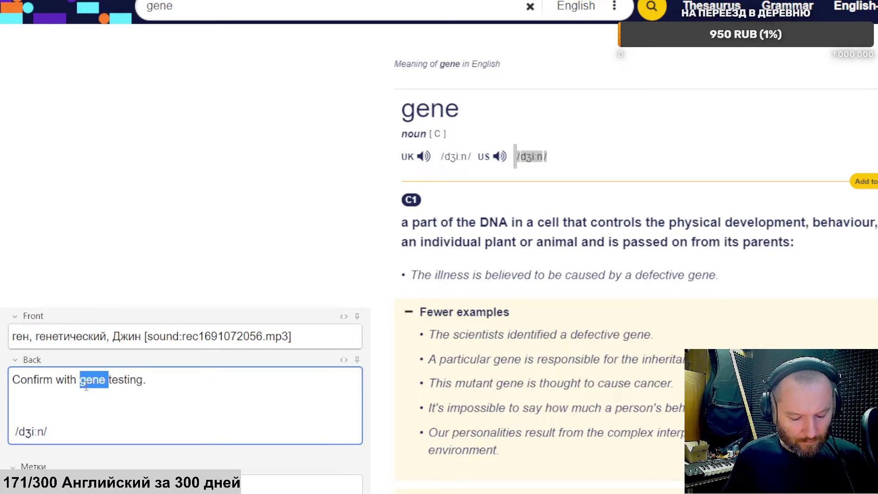
{"action": "key", "text": "ctrl+b"}
{"action": "left_click", "coordinate": [67, 401]}
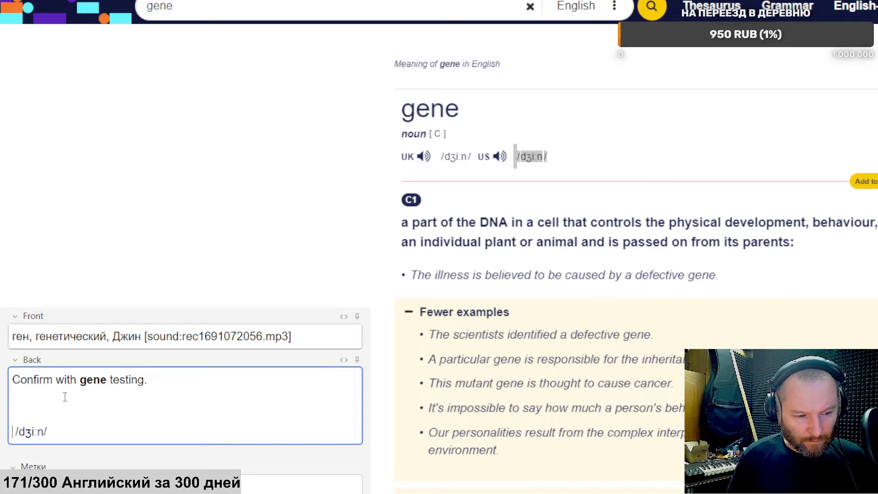
{"action": "key", "text": "BackSpace"}
{"action": "key", "text": "Delete"}
{"action": "key", "text": "Delete"}
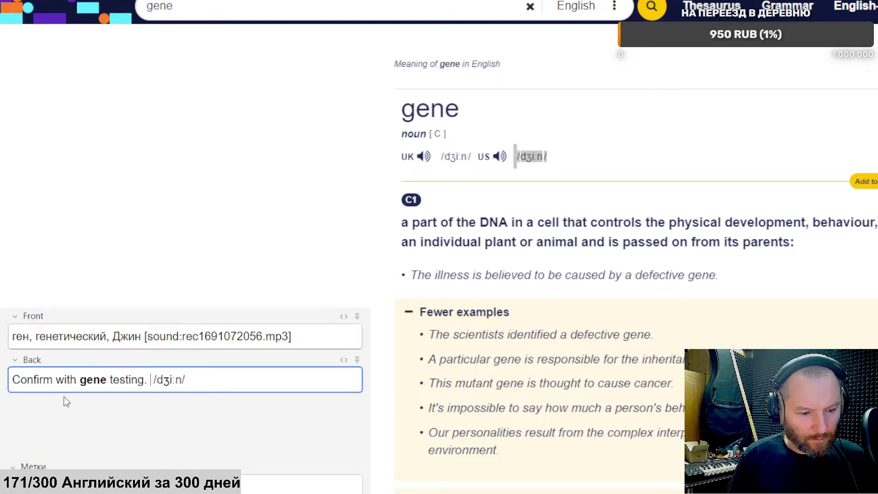
{"action": "key", "text": "Return"}
{"action": "left_click", "coordinate": [65, 397]}
{"action": "key", "text": "Return"}
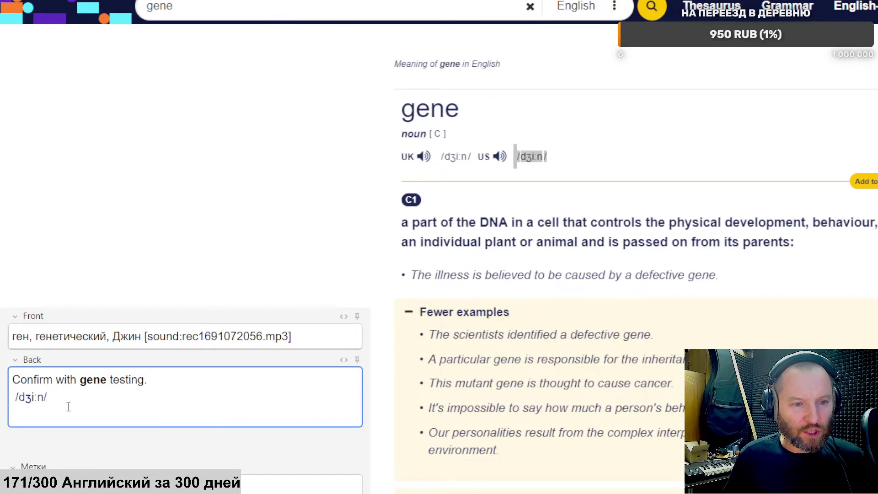
Step: Search for images of "gene" and paste the purple "Difference between Gene and DNA" picture below the transcription in the Back field
{"action": "left_click", "coordinate": [97, 379]}
{"action": "double_click", "coordinate": [97, 379]}
{"action": "key", "text": "ctrl+c"}
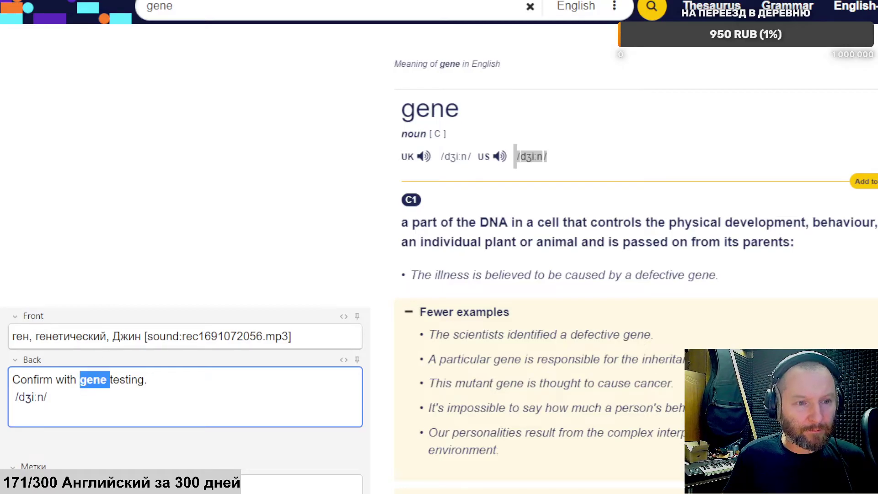
{"action": "key", "text": "ctrl+b"}
{"action": "key", "text": "alt+Tab"}
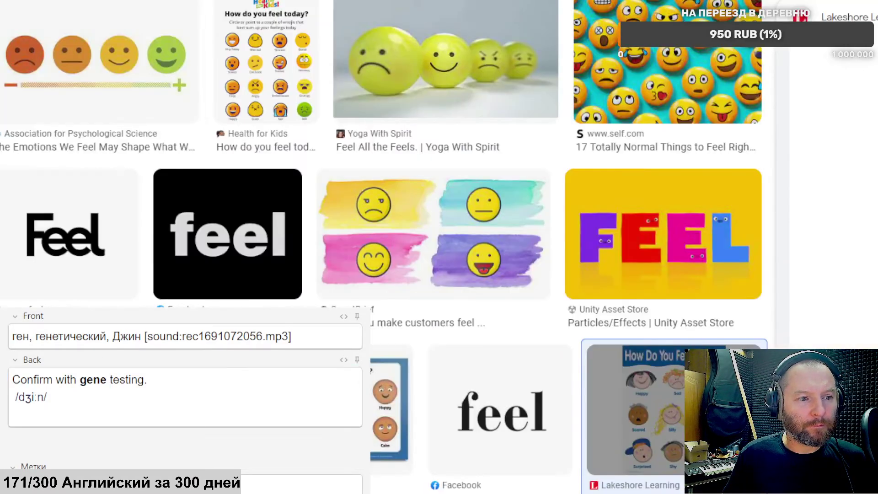
{"action": "key", "text": "ctrl+v"}
{"action": "key", "text": "Return"}
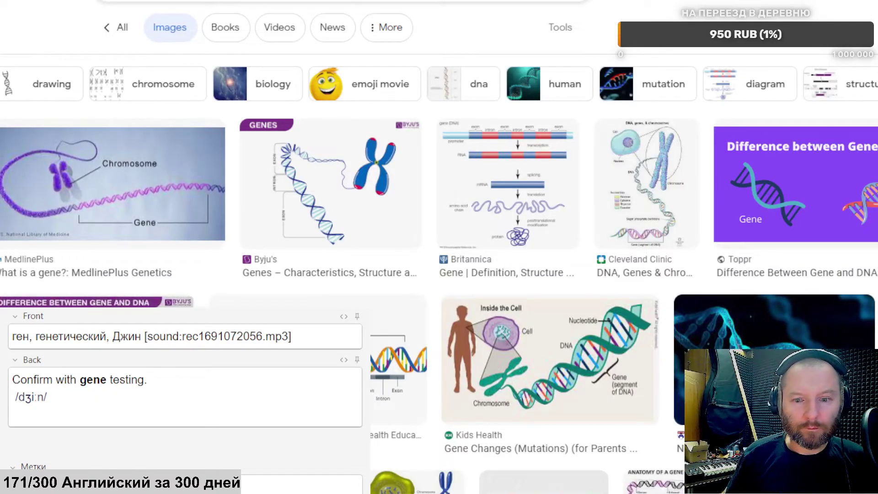
{"action": "left_click", "coordinate": [786, 168]}
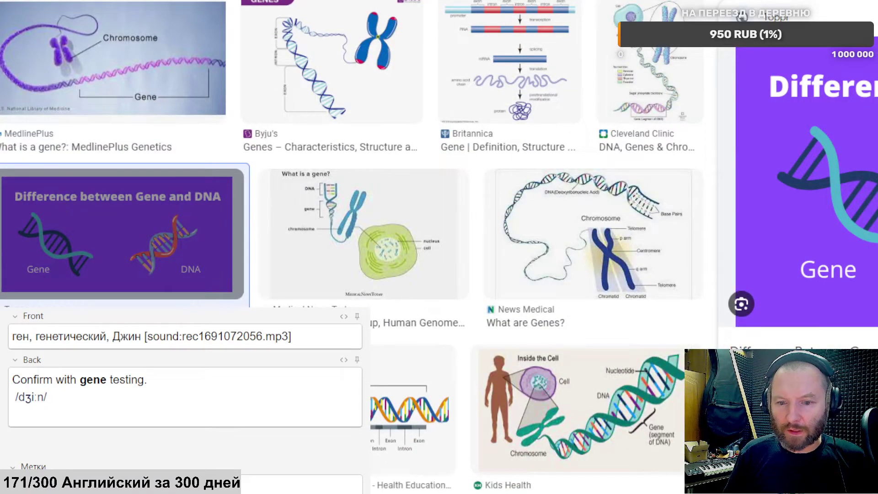
{"action": "left_click", "coordinate": [45, 414]}
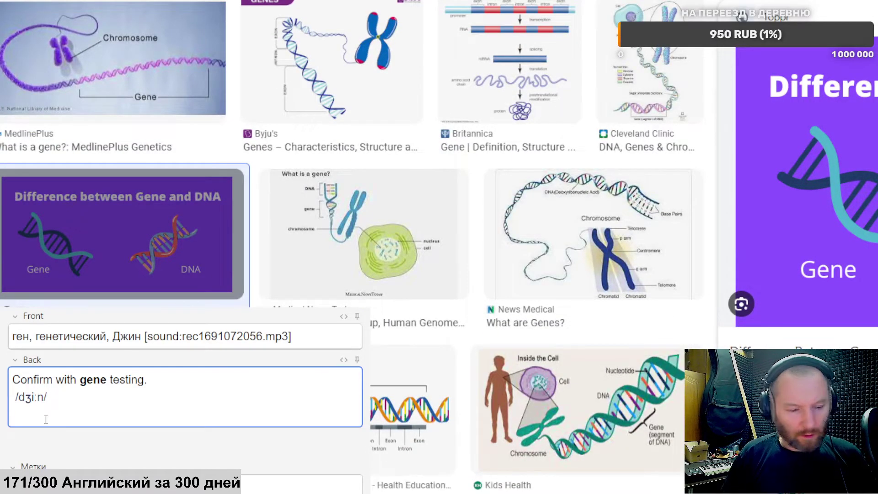
{"action": "key", "text": "ctrl+v"}
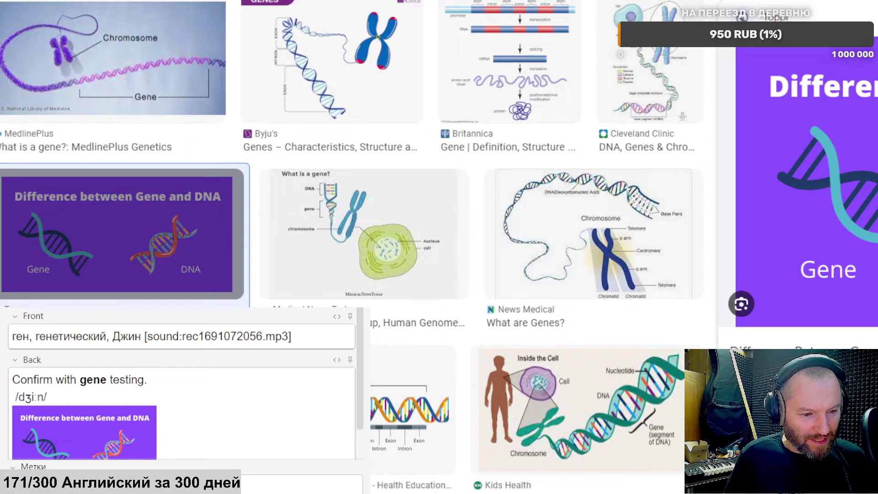
Step: Record an audio clip after the example sentence in the Back field and add the finished "gene" card
{"action": "left_click", "coordinate": [151, 380]}
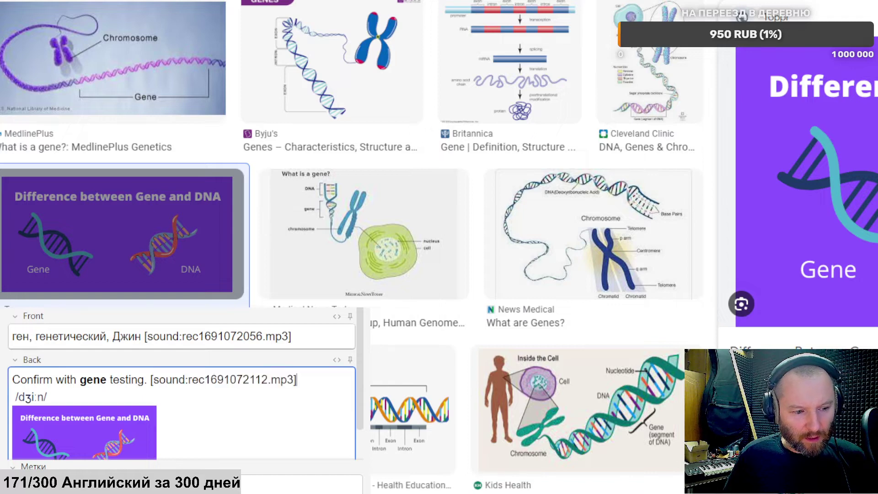
{"action": "key", "text": "ctrl+Return"}
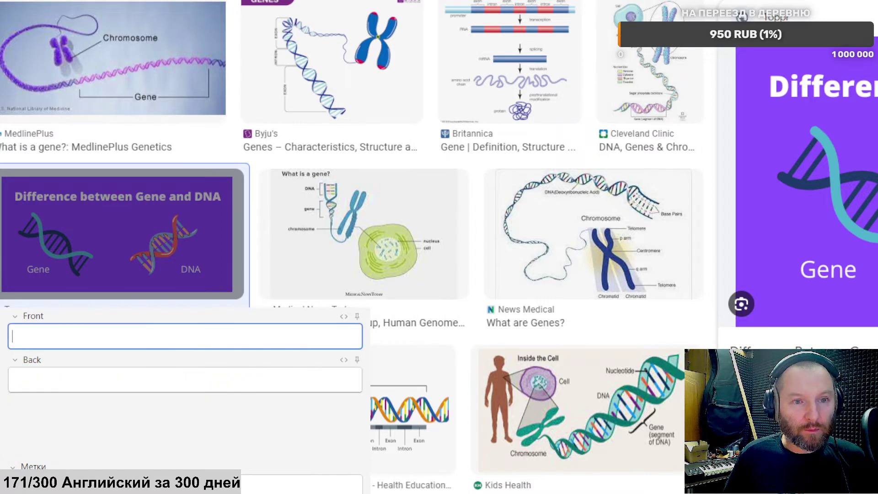
Step: Return to the word spreadsheet and clear the rows ending with "gene", plus the leftover values in A29:D30 above them
{"action": "key", "text": "alt+Tab"}
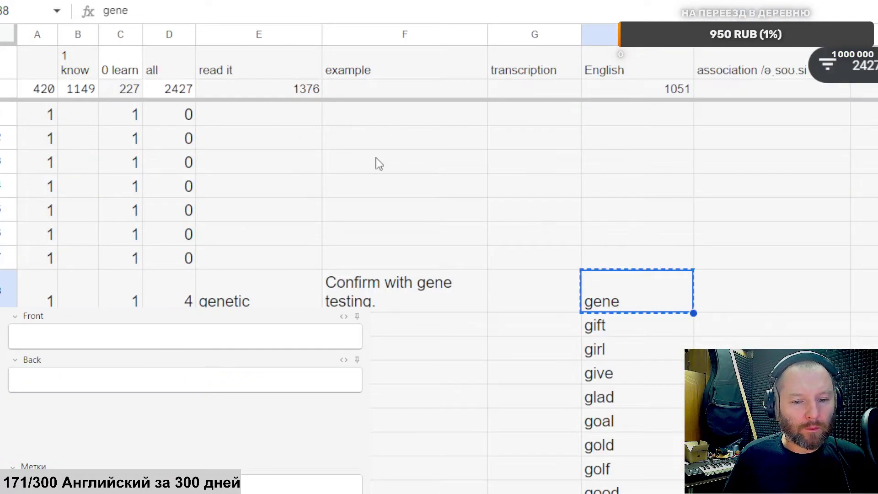
{"action": "left_click", "coordinate": [1, 114], "text": "shift"}
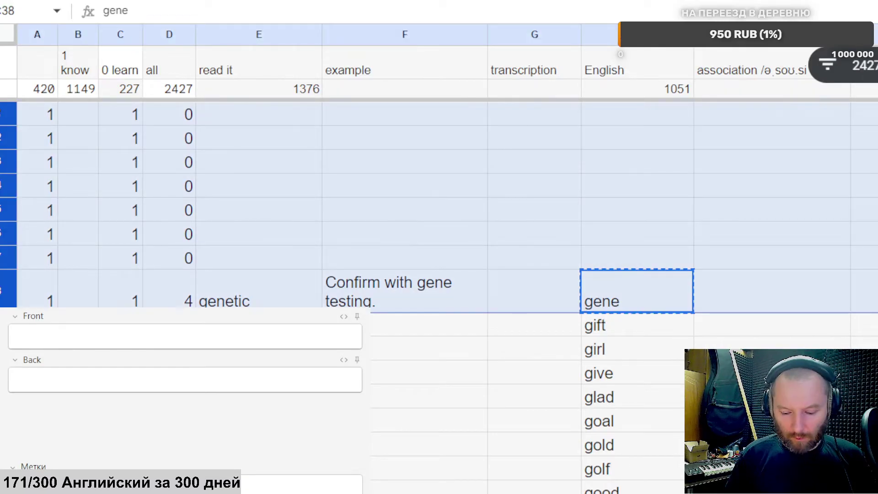
{"action": "key", "text": "Delete"}
{"action": "scroll", "coordinate": [17, 83], "scroll_direction": "up", "scroll_amount": 3}
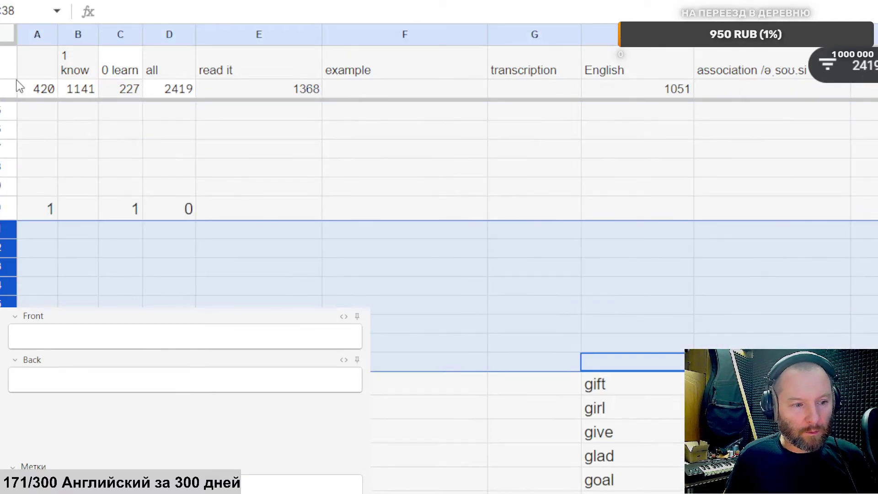
{"action": "left_click_drag", "start_coordinate": [40, 208], "coordinate": [166, 190]}
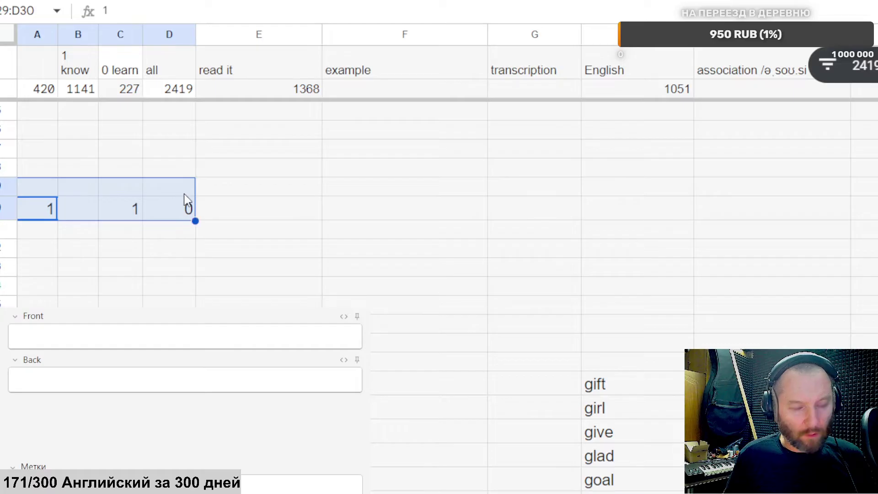
{"action": "key", "text": "ctrl+alt+minus"}
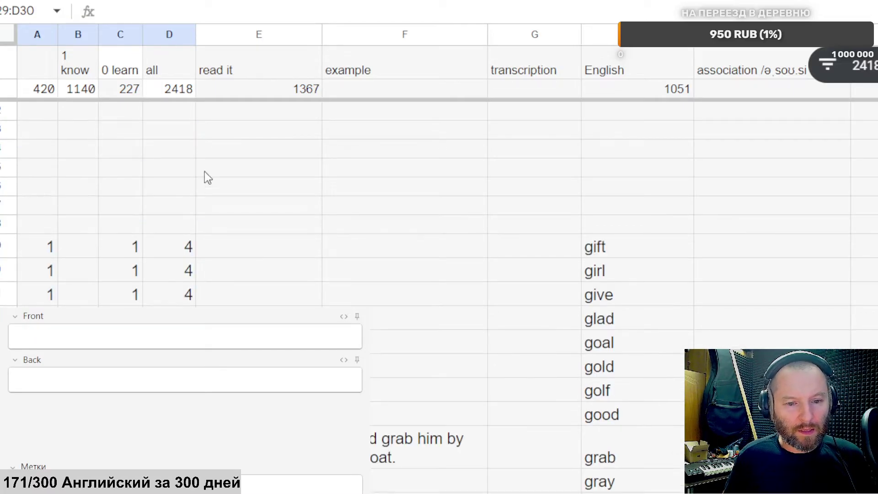
Step: Clear the words gift, girl, give, glad, goal, gold, golf and good from the spreadsheet's English column
{"action": "scroll", "coordinate": [205, 171], "scroll_direction": "down", "scroll_amount": 1}
{"action": "left_click", "coordinate": [626, 192]}
{"action": "key", "text": "Delete"}
{"action": "left_click", "coordinate": [622, 212]}
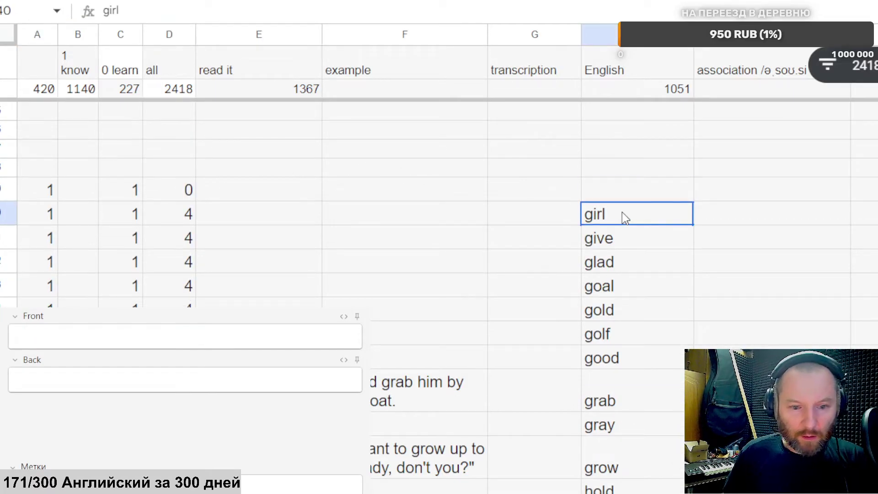
{"action": "key", "text": "Delete"}
{"action": "scroll", "coordinate": [621, 241], "scroll_direction": "down", "scroll_amount": 1}
{"action": "left_click", "coordinate": [628, 182]}
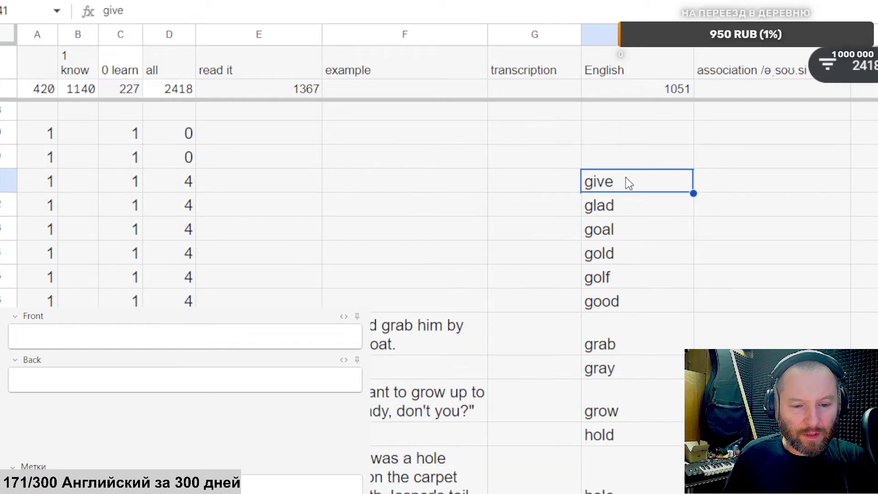
{"action": "key", "text": "Delete"}
{"action": "left_click", "coordinate": [619, 204]}
{"action": "key", "text": "Delete"}
{"action": "left_click", "coordinate": [638, 229]}
{"action": "key", "text": "Delete"}
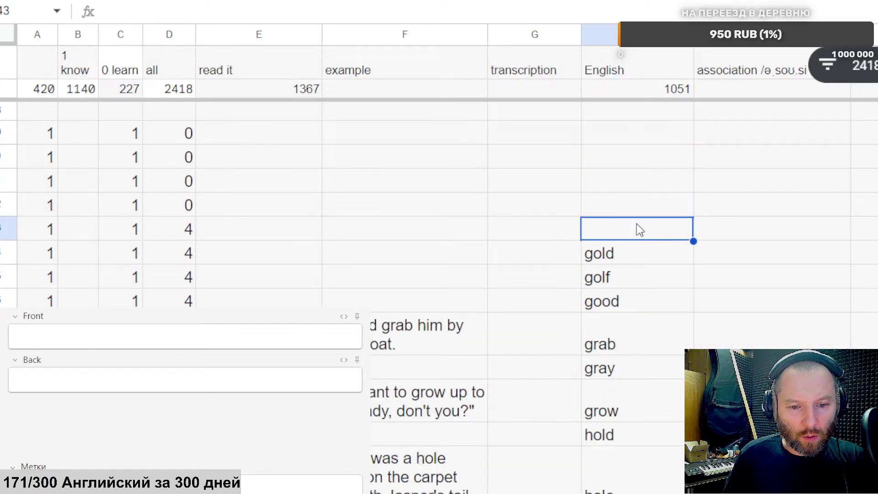
{"action": "left_click", "coordinate": [616, 253]}
{"action": "key", "text": "Delete"}
{"action": "left_click", "coordinate": [627, 279]}
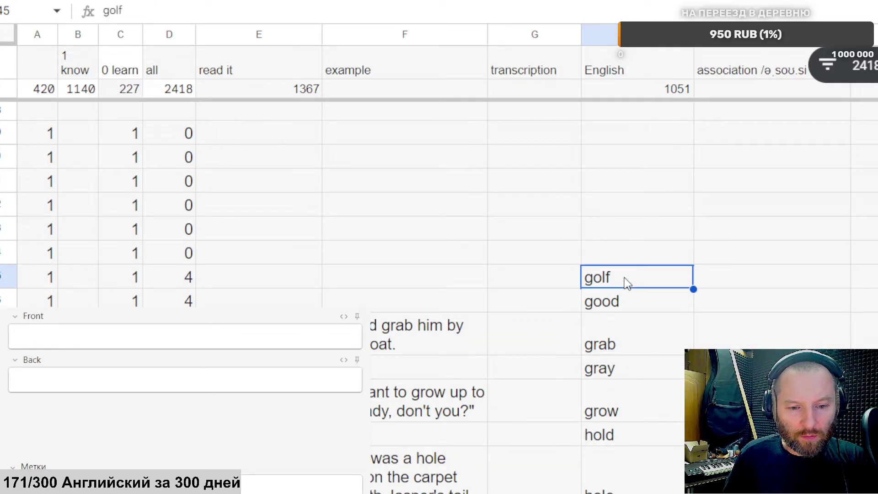
{"action": "scroll", "coordinate": [628, 283], "scroll_direction": "down", "scroll_amount": 5}
{"action": "key", "text": "Delete"}
{"action": "left_click", "coordinate": [640, 187]}
{"action": "key", "text": "Delete"}
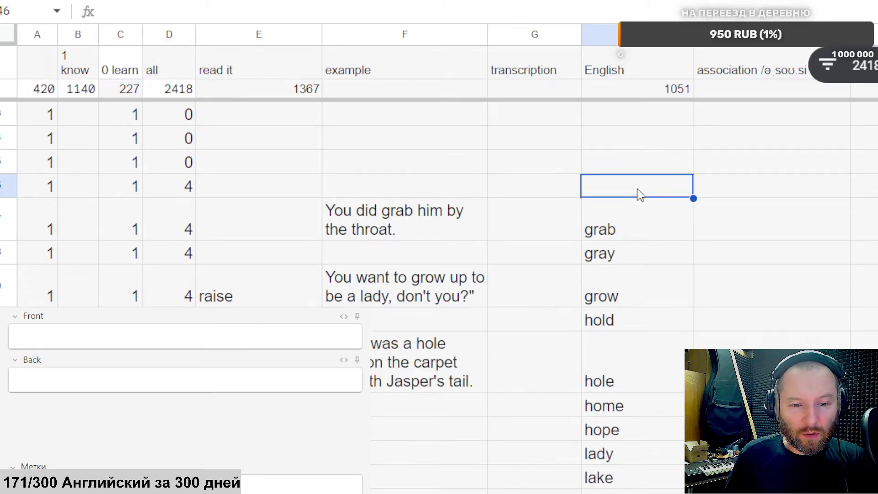
Step: Copy the word "grab" from the English column and translate it in the online translator, replacing the previous source text
{"action": "left_click", "coordinate": [627, 220]}
{"action": "scroll", "coordinate": [627, 220], "scroll_direction": "down", "scroll_amount": 1}
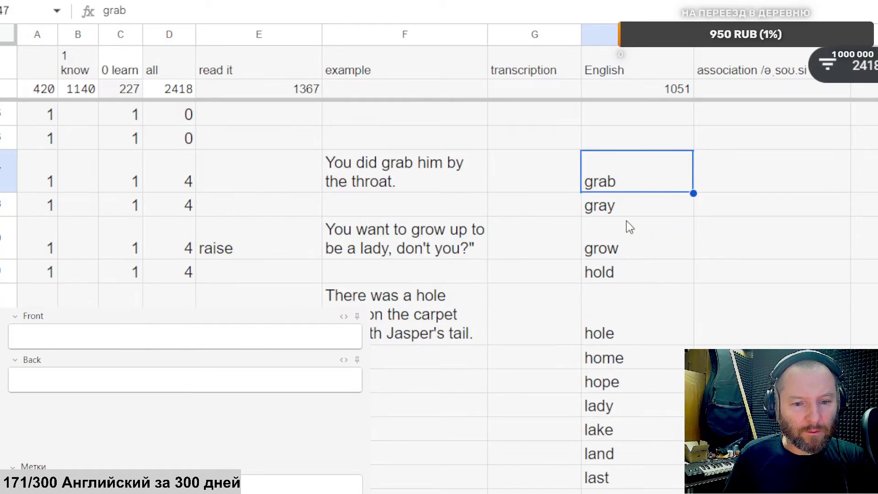
{"action": "key", "text": "ctrl+c"}
{"action": "key", "text": "alt+Tab"}
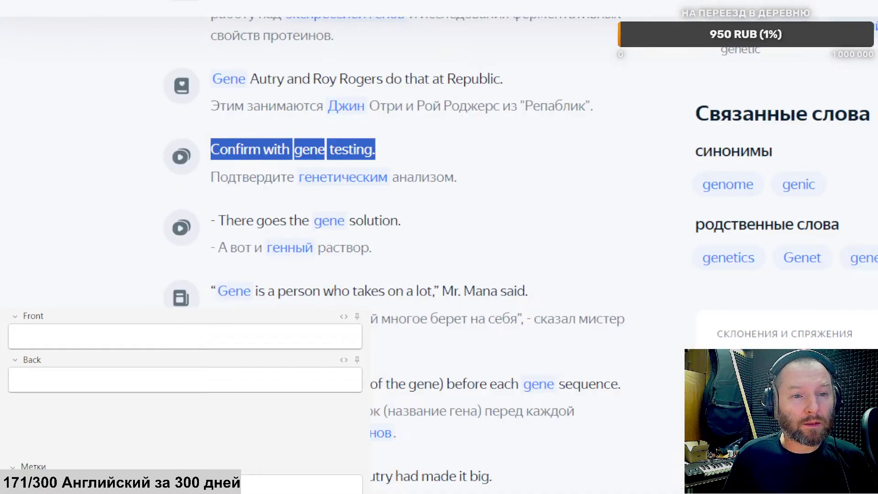
{"action": "scroll", "coordinate": [125, 96], "scroll_direction": "up", "scroll_amount": 10}
{"action": "key", "text": "ctrl+a"}
{"action": "key", "text": "ctrl+v"}
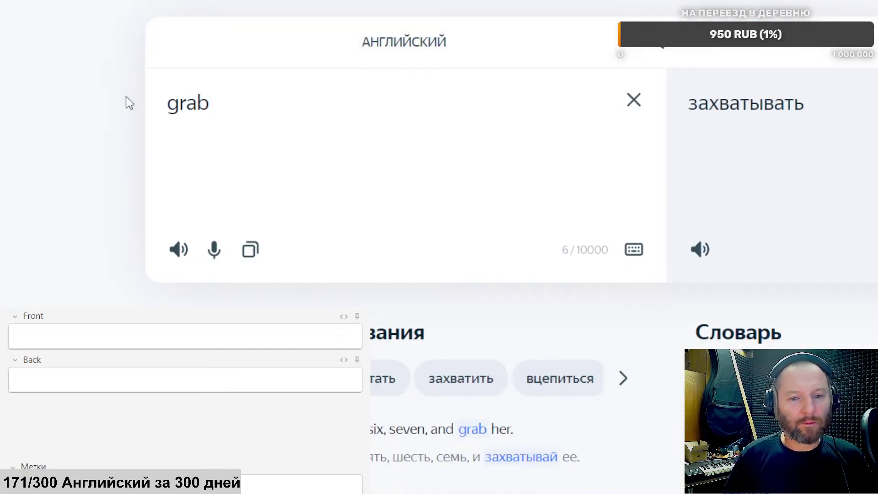
Step: Enter the translations "хватать, захват" in the new card's Front field, record an audio clip after them and move on to Back
{"action": "left_click", "coordinate": [48, 330]}
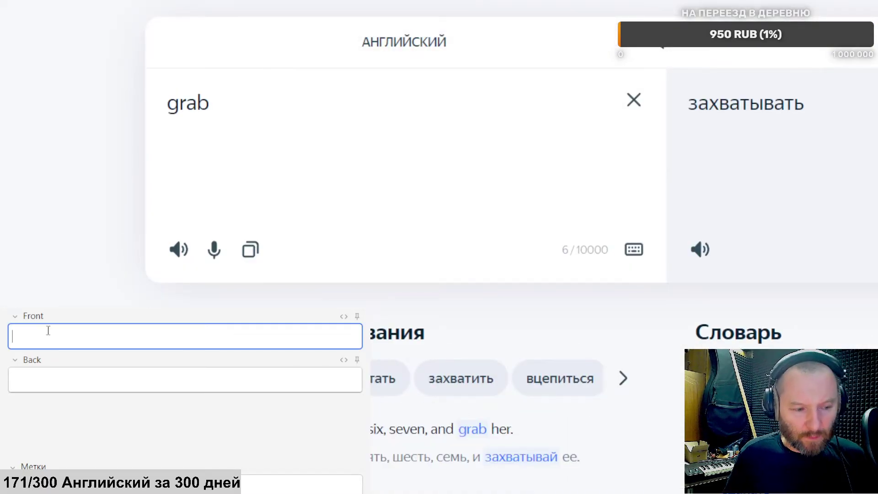
{"action": "type", "text": "хватать,"}
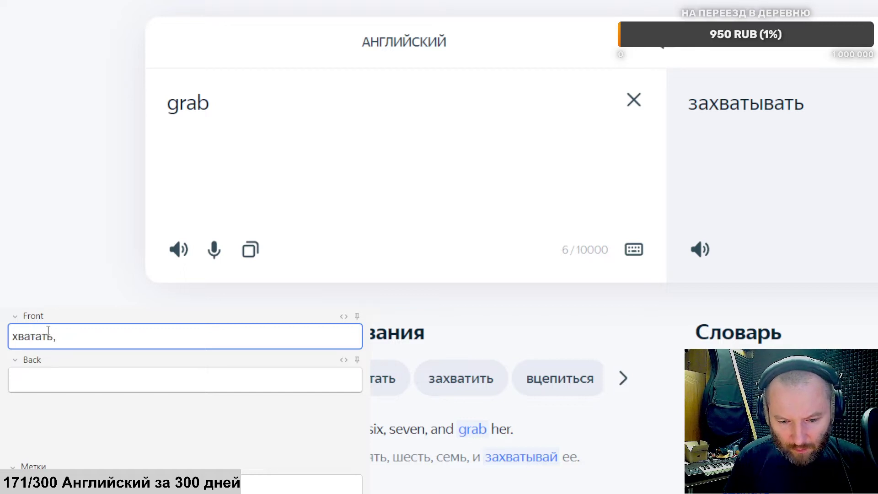
{"action": "scroll", "coordinate": [212, 410], "scroll_direction": "down", "scroll_amount": 5}
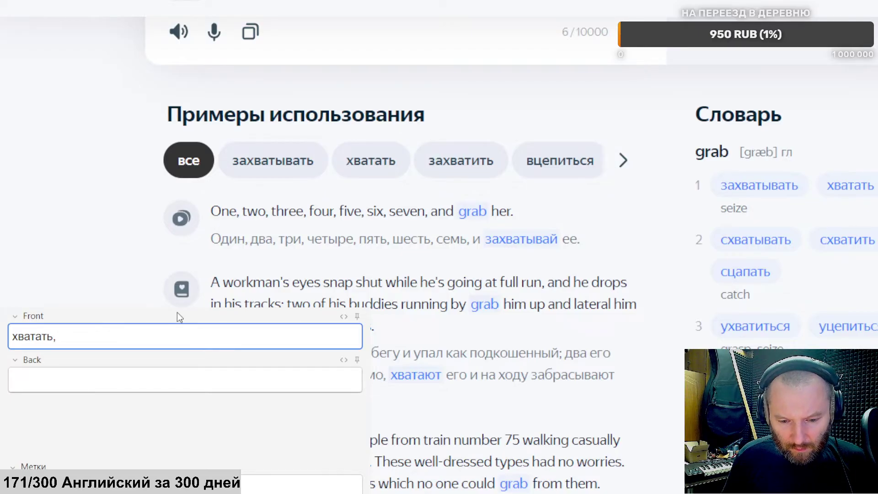
{"action": "scroll", "coordinate": [176, 313], "scroll_direction": "down", "scroll_amount": 3}
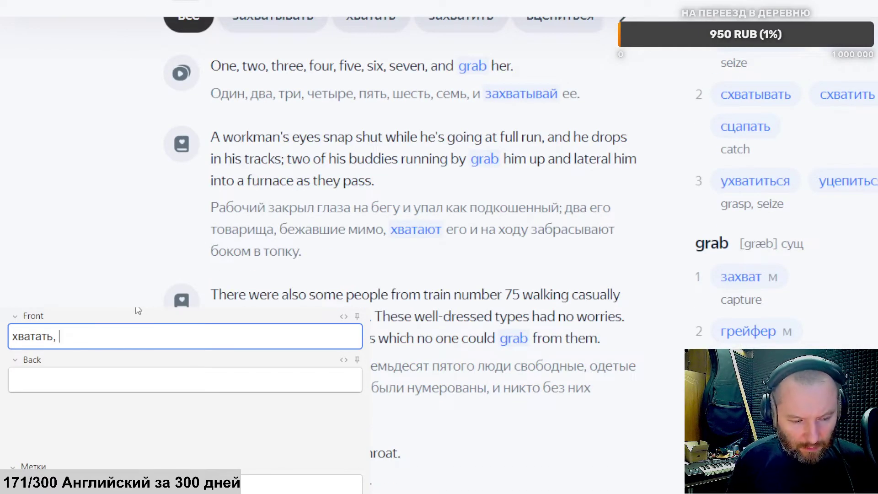
{"action": "type", "text": "захват"}
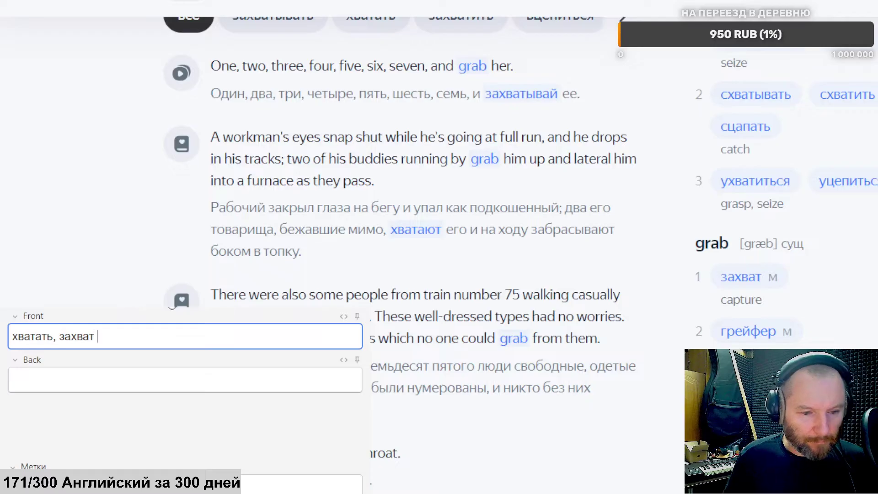
{"action": "left_click", "coordinate": [333, 305]}
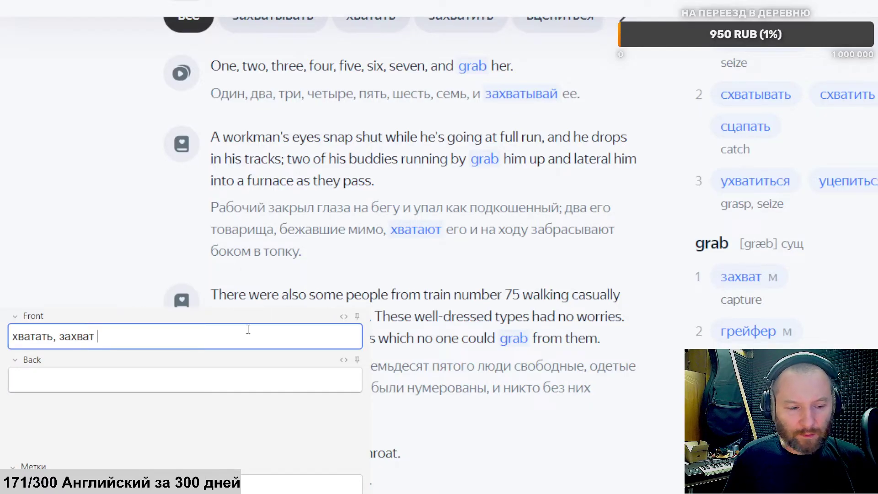
{"action": "left_click", "coordinate": [85, 375]}
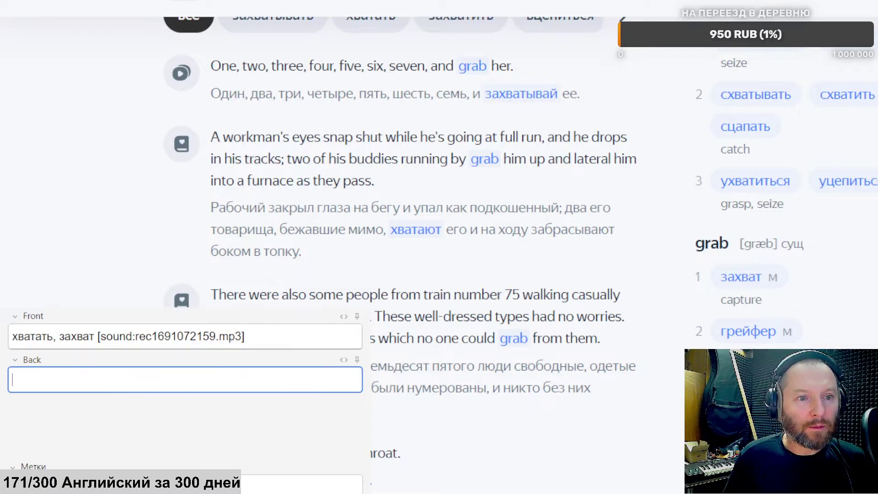
Step: Find a short usage example for "grab" and copy "You did grab him by the throat." into the card's Back field
{"action": "scroll", "coordinate": [411, 183], "scroll_direction": "up", "scroll_amount": 2}
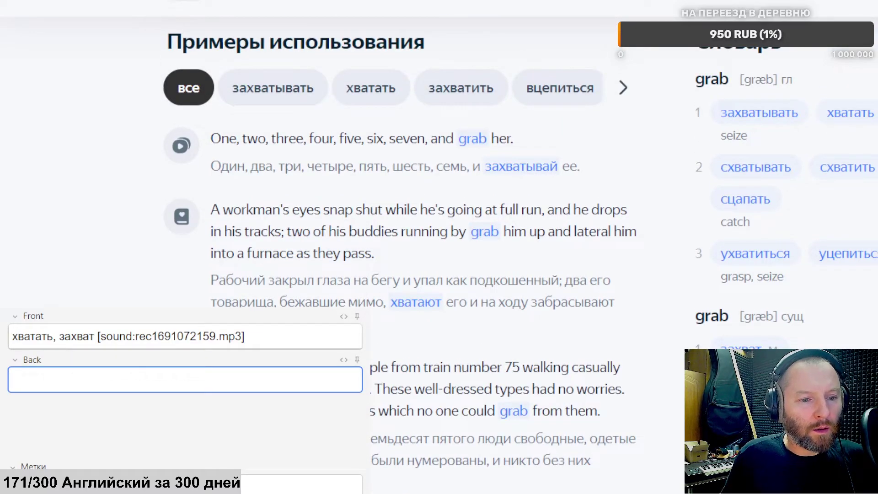
{"action": "scroll", "coordinate": [411, 183], "scroll_direction": "down", "scroll_amount": 2}
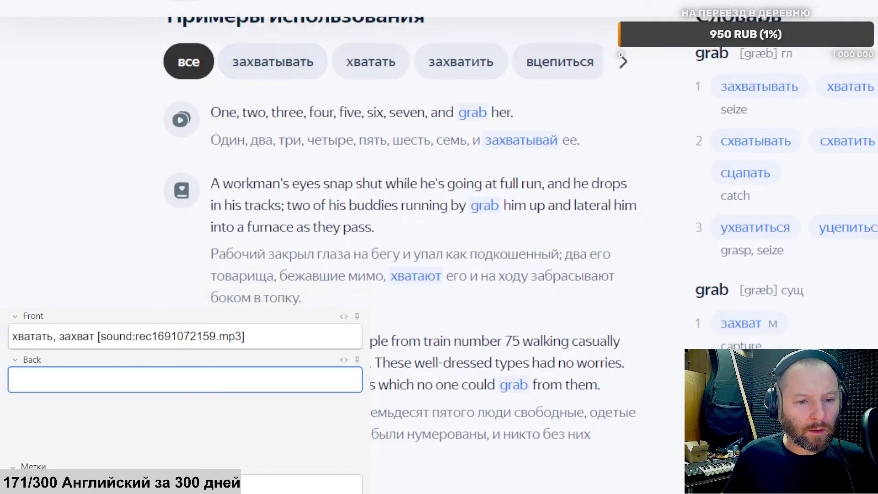
{"action": "scroll", "coordinate": [411, 183], "scroll_direction": "down", "scroll_amount": 2}
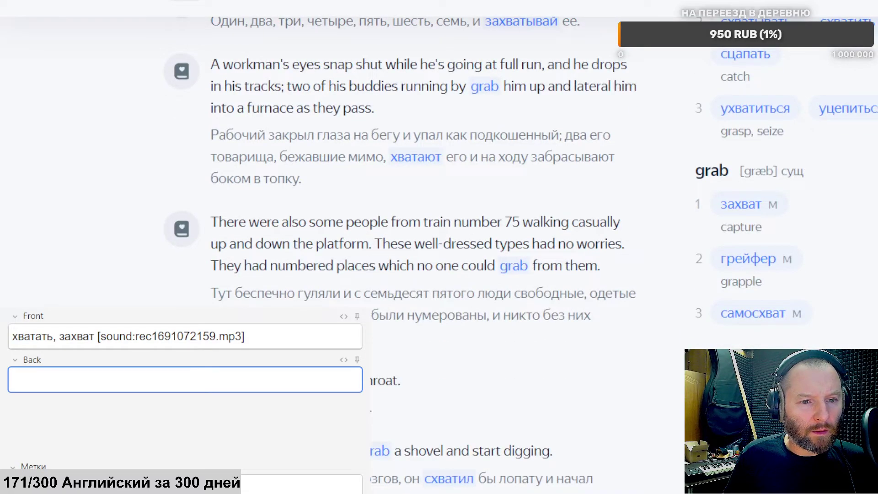
{"action": "scroll", "coordinate": [411, 183], "scroll_direction": "down", "scroll_amount": 8}
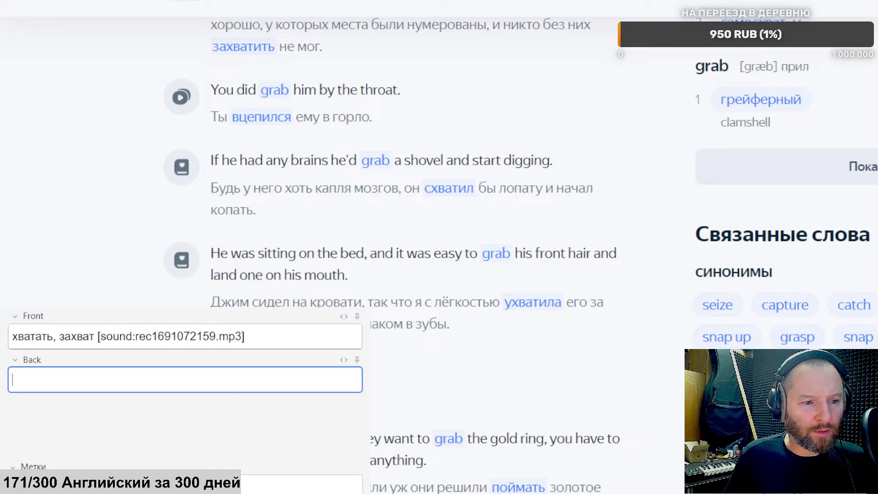
{"action": "left_click_drag", "start_coordinate": [211, 90], "coordinate": [400, 65]}
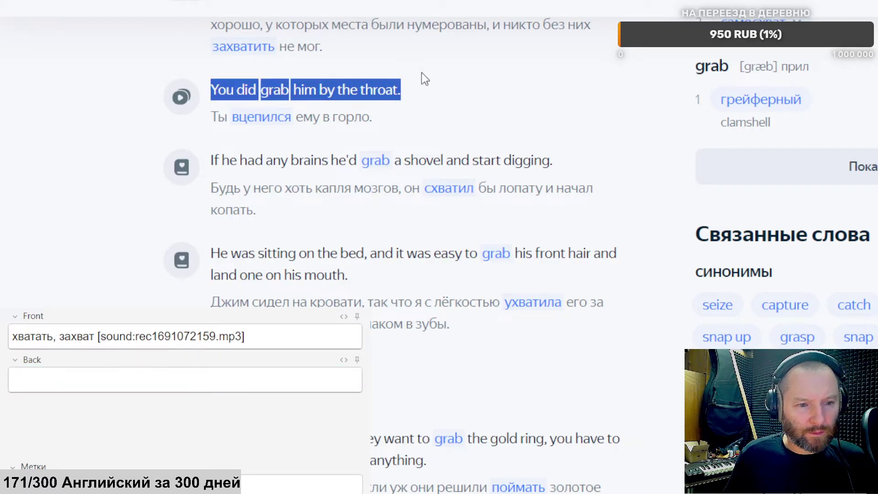
{"action": "key", "text": "ctrl+c"}
{"action": "left_click", "coordinate": [304, 371]}
{"action": "key", "text": "ctrl+v"}
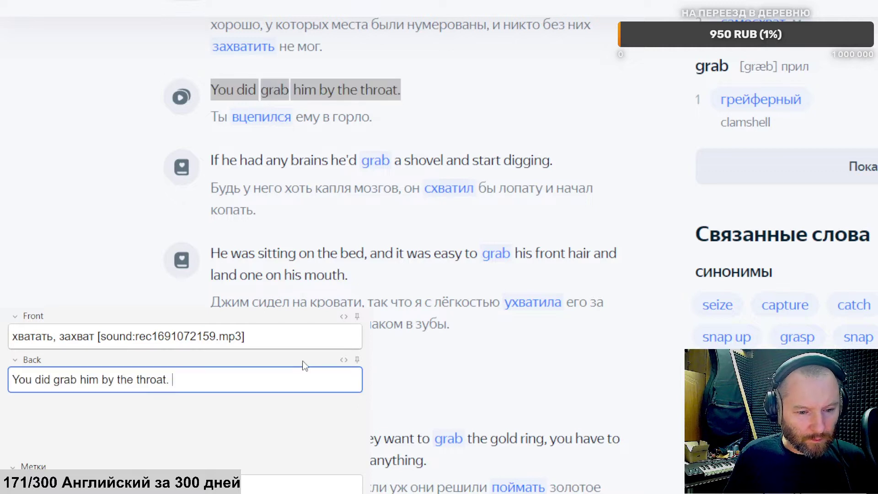
Step: Record an audio clip after the example sentence in Back and make the word "grab" bold
{"action": "left_click", "coordinate": [332, 305]}
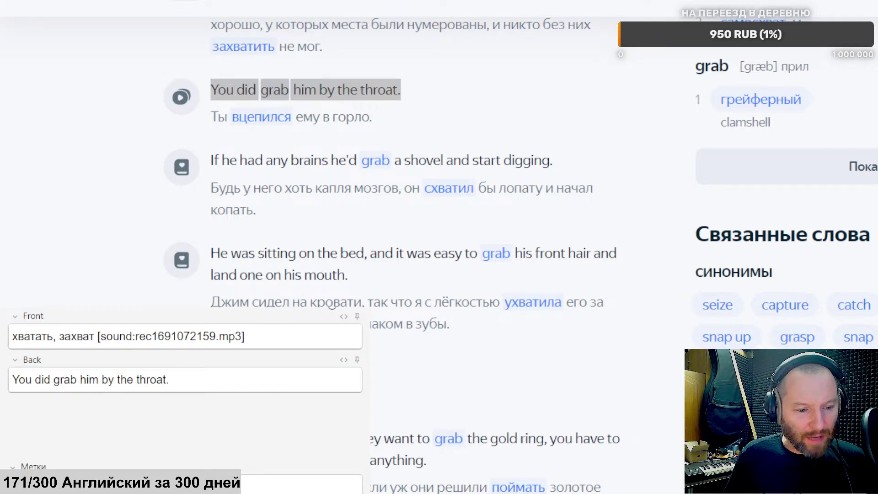
{"action": "left_click", "coordinate": [194, 375]}
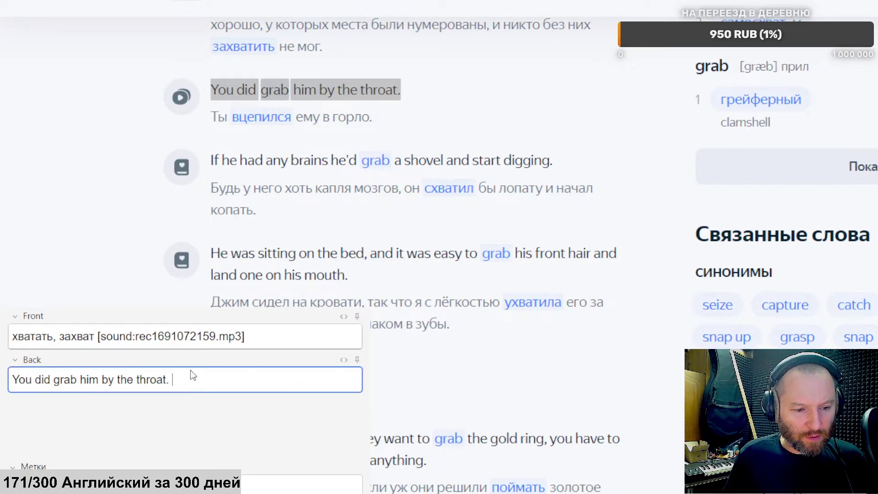
{"action": "key", "text": "F5"}
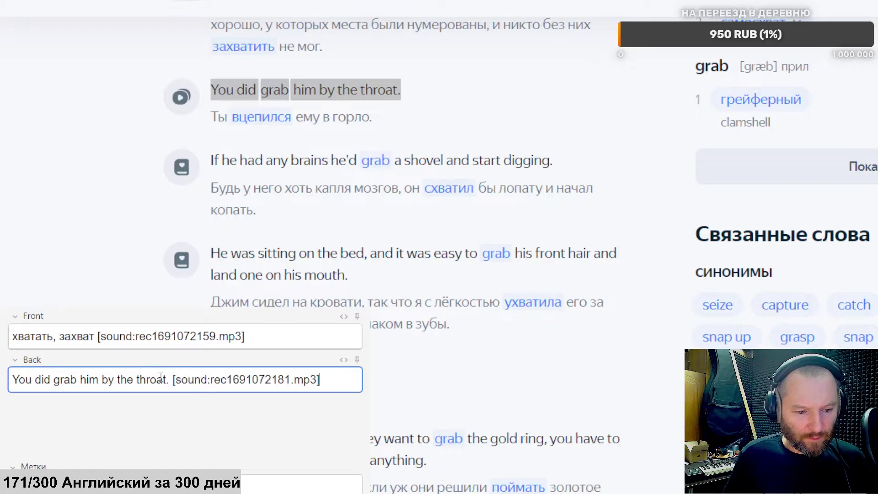
{"action": "double_click", "coordinate": [67, 380]}
{"action": "key", "text": "ctrl+b"}
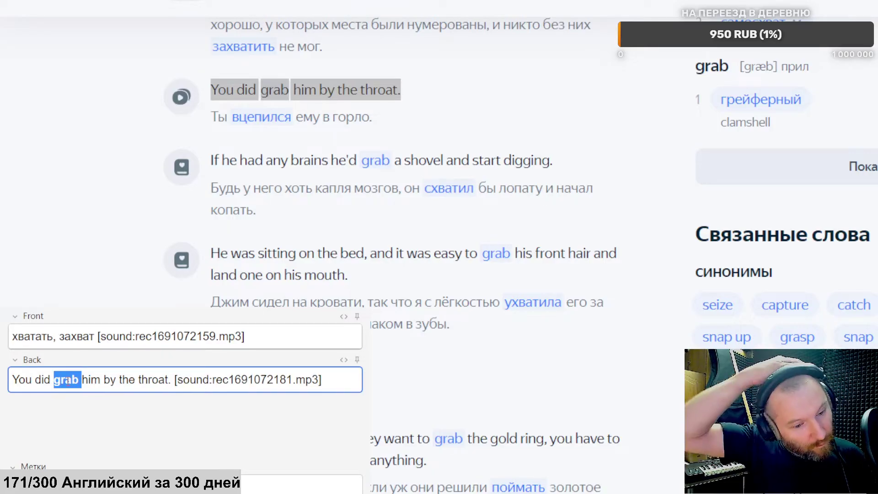
Step: Look up the word "throat" from the example sentence in the online English dictionary to check its pronunciation
{"action": "left_click", "coordinate": [153, 379]}
{"action": "double_click", "coordinate": [154, 379]}
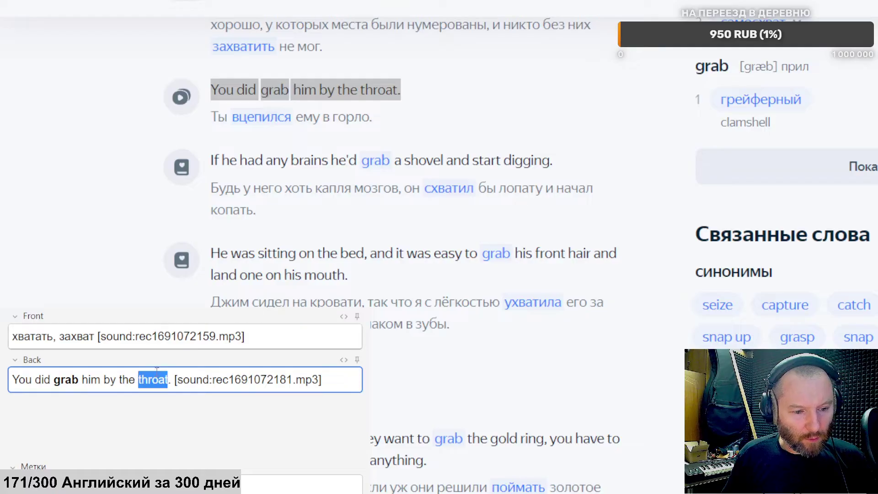
{"action": "key", "text": "alt+Tab"}
{"action": "left_click", "coordinate": [192, 9]}
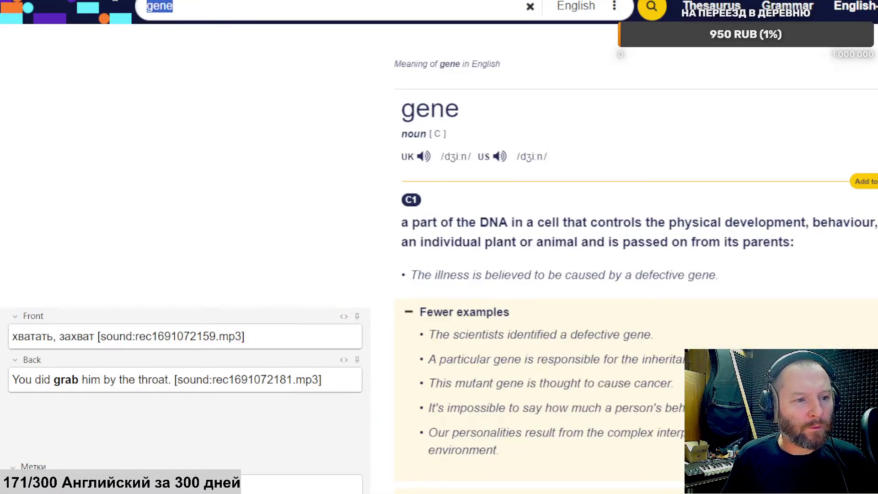
{"action": "key", "text": "ctrl+v"}
{"action": "key", "text": "Return"}
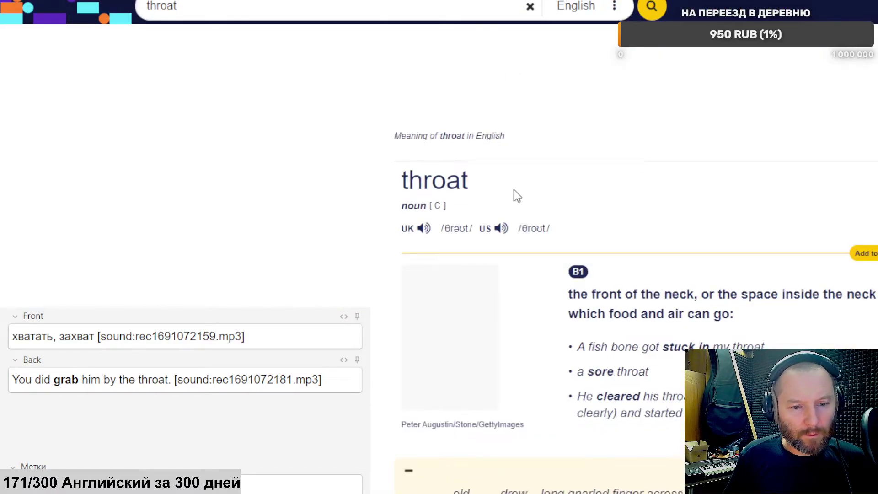
{"action": "scroll", "coordinate": [519, 156], "scroll_direction": "down", "scroll_amount": 3}
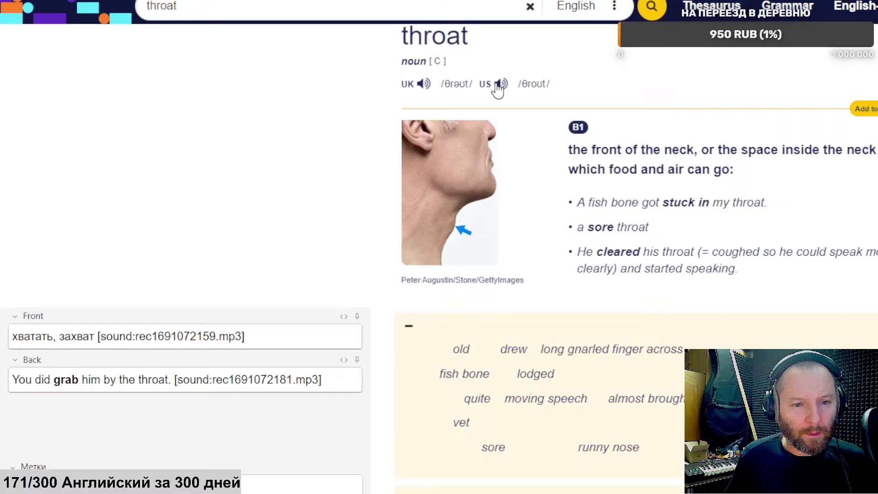
Step: Add an empty line after the audio clip in Back and look up "grab" from the sentence in the dictionary
{"action": "left_click", "coordinate": [324, 382]}
{"action": "key", "text": "Return"}
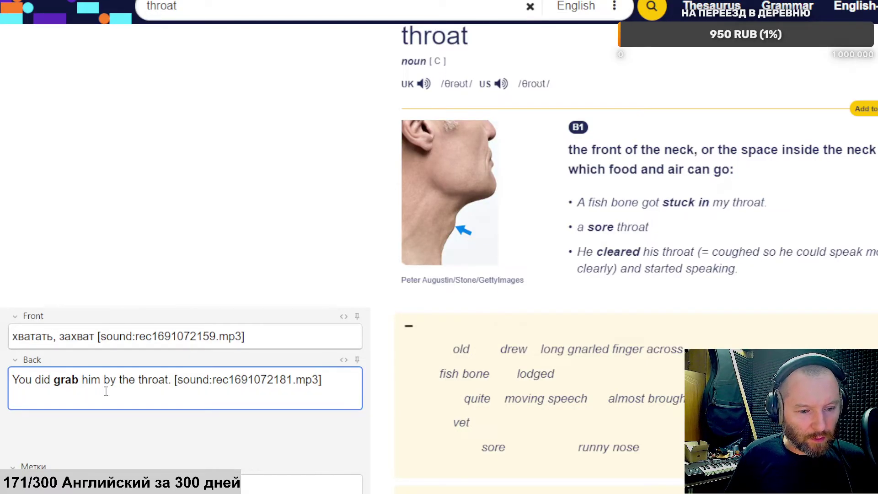
{"action": "left_click", "coordinate": [67, 380]}
{"action": "double_click", "coordinate": [71, 379]}
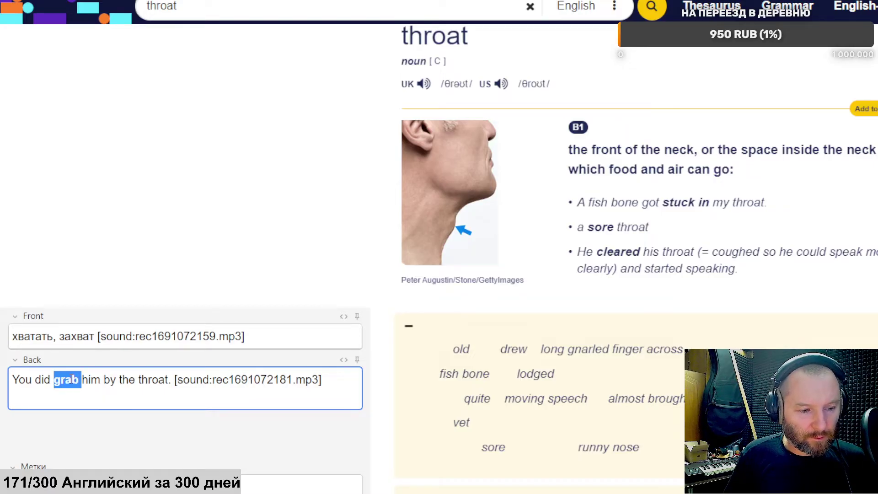
{"action": "left_click", "coordinate": [489, 19]}
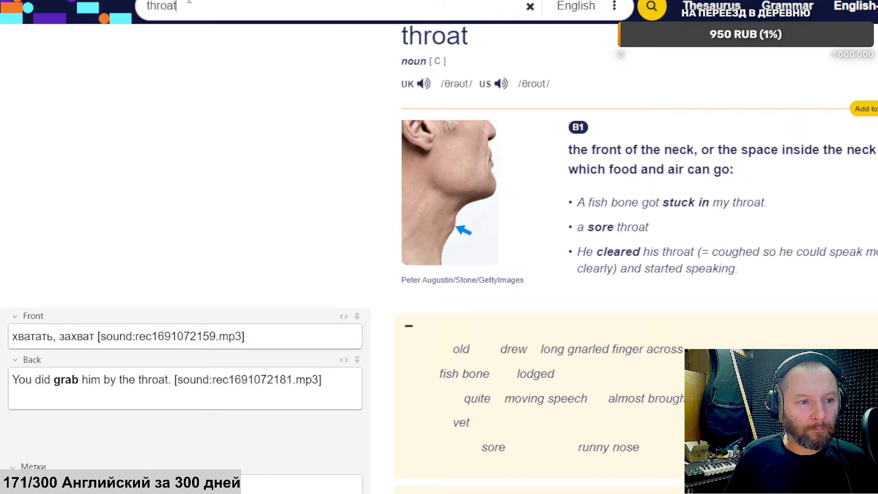
{"action": "left_click_drag", "start_coordinate": [201, 7], "coordinate": [11, 2]}
{"action": "key", "text": "ctrl+v"}
{"action": "key", "text": "Return"}
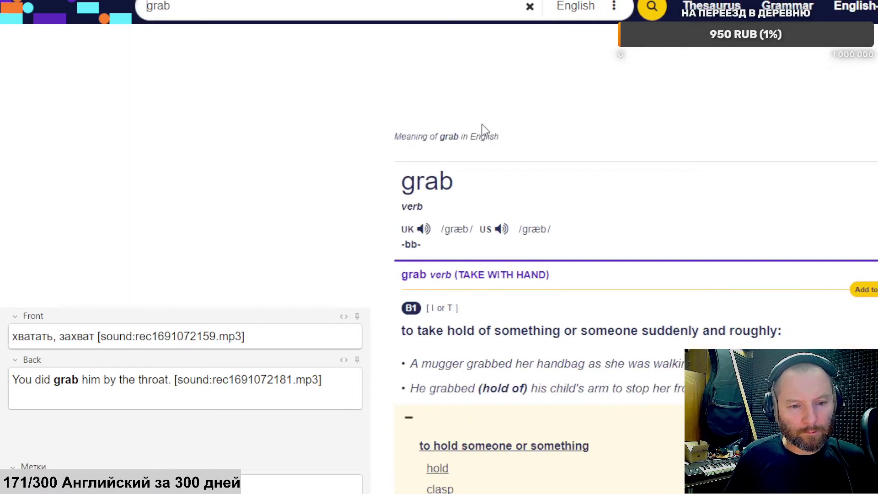
{"action": "key", "text": "alt+Tab"}
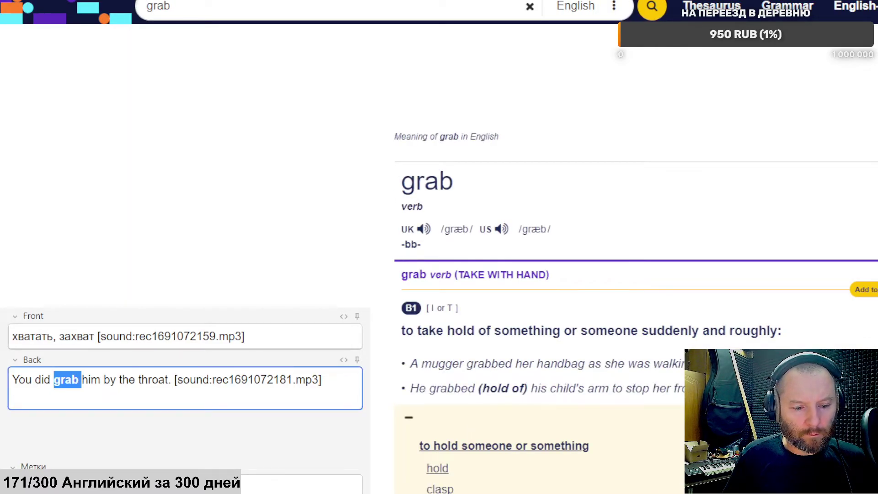
Step: Copy the US transcription /græb/ with its slashes after the sentence in Back, putting the audio clip on the following line
{"action": "double_click", "coordinate": [534, 229]}
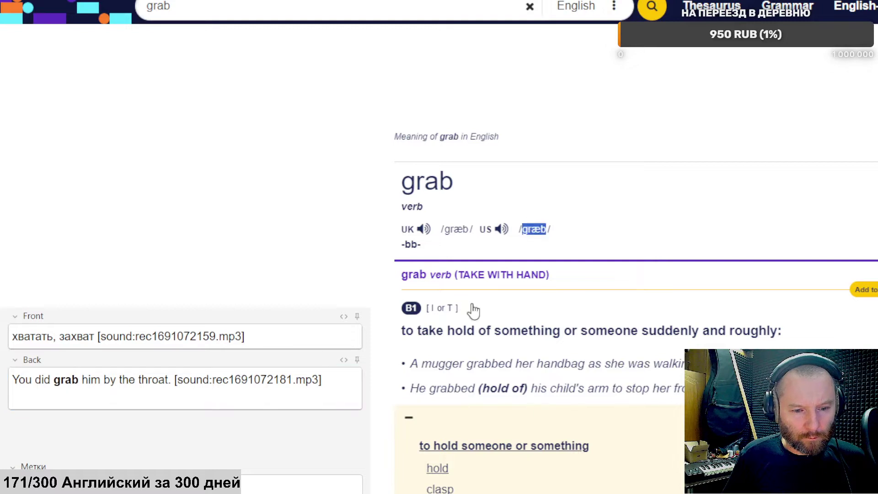
{"action": "left_click", "coordinate": [180, 381]}
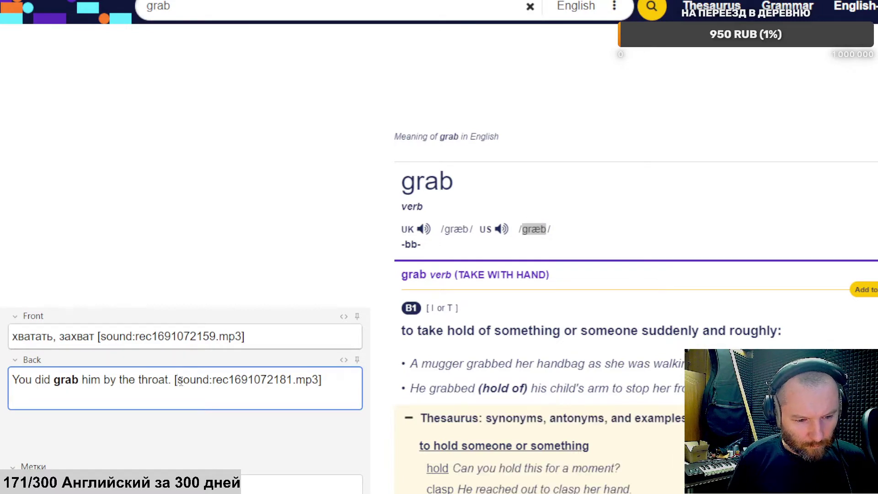
{"action": "key", "text": "Return"}
{"action": "key", "text": "ctrl+v"}
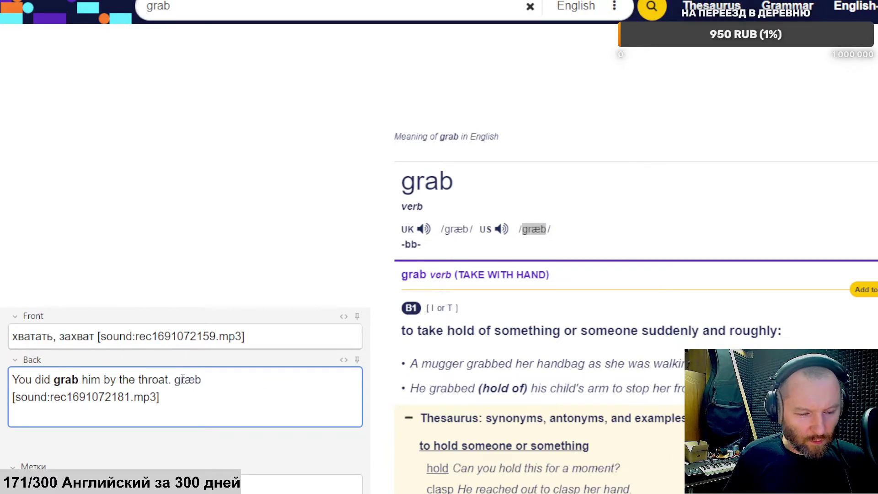
{"action": "left_click_drag", "start_coordinate": [522, 228], "coordinate": [558, 234]}
{"action": "left_click_drag", "start_coordinate": [202, 380], "coordinate": [175, 387]}
{"action": "key", "text": "ctrl+v"}
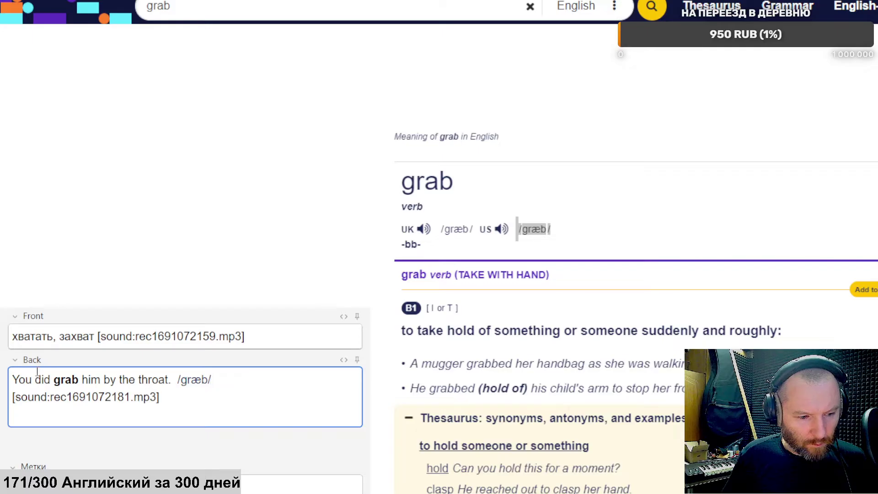
Step: Copy the word "grab" from the Back field and search for it in Google Images, replacing the "gene" search
{"action": "double_click", "coordinate": [67, 380]}
{"action": "key", "text": "ctrl+b"}
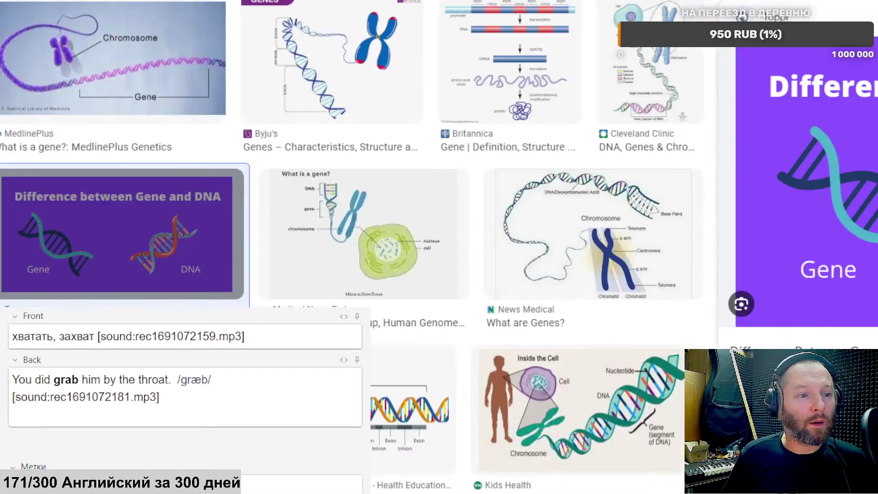
{"action": "key", "text": "ctrl+v"}
{"action": "key", "text": "Return"}
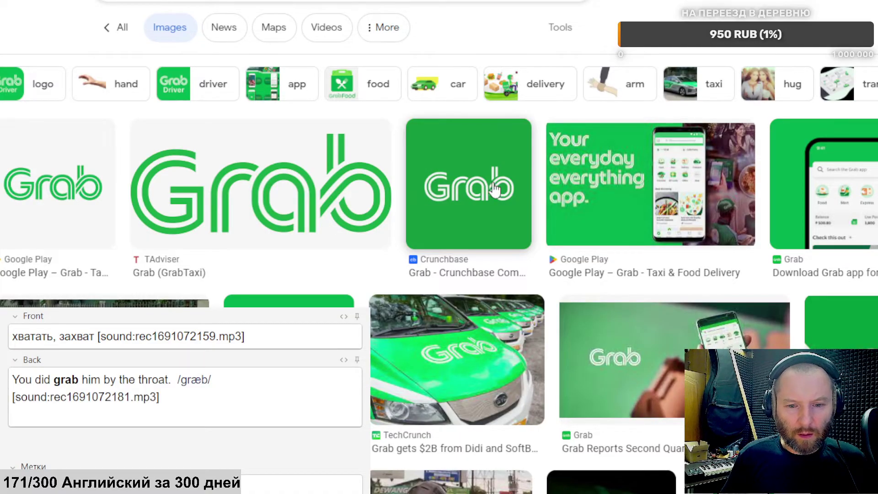
Step: Look through the "grab" image results for a picture that illustrates grabbing or seizing, and return to the translator's usage examples
{"action": "scroll", "coordinate": [530, 215], "scroll_direction": "down", "scroll_amount": 3}
{"action": "scroll", "coordinate": [531, 215], "scroll_direction": "down", "scroll_amount": 10}
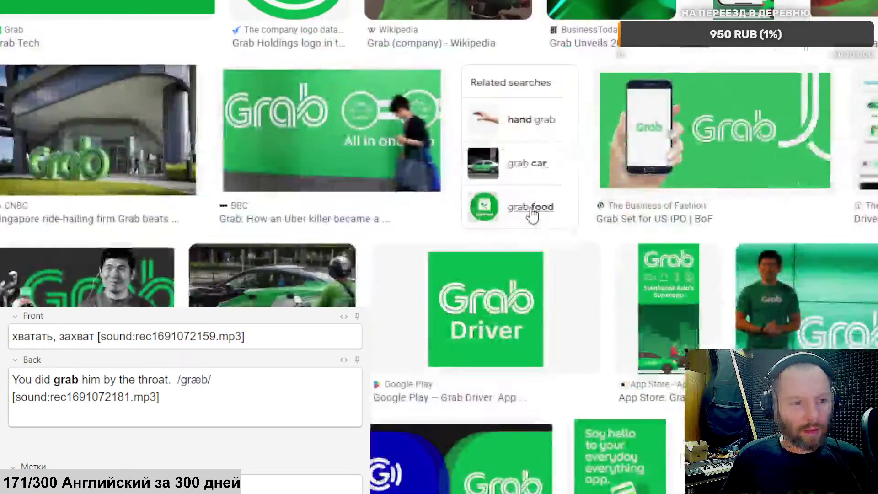
{"action": "scroll", "coordinate": [533, 214], "scroll_direction": "down", "scroll_amount": 9}
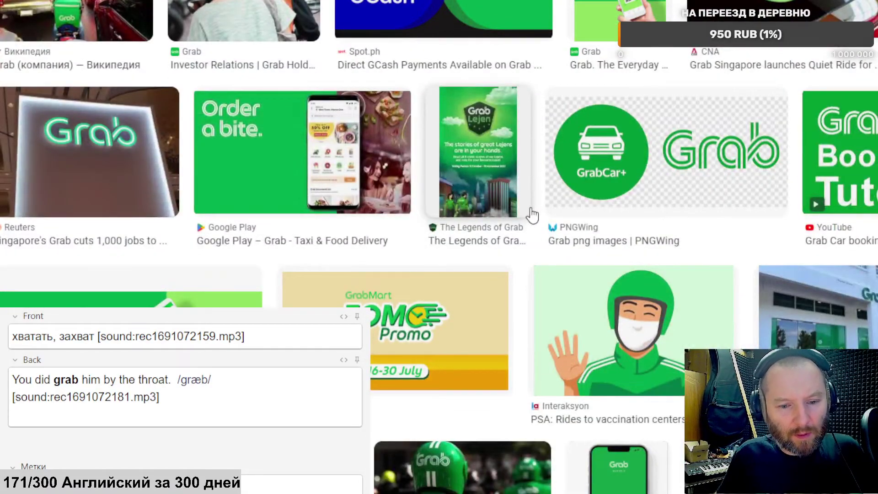
{"action": "scroll", "coordinate": [532, 215], "scroll_direction": "down", "scroll_amount": 8}
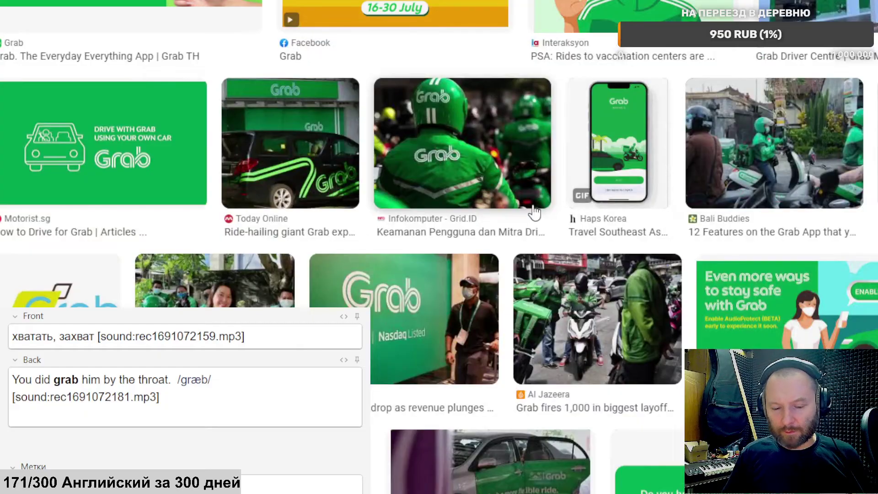
{"action": "scroll", "coordinate": [534, 213], "scroll_direction": "down", "scroll_amount": 8}
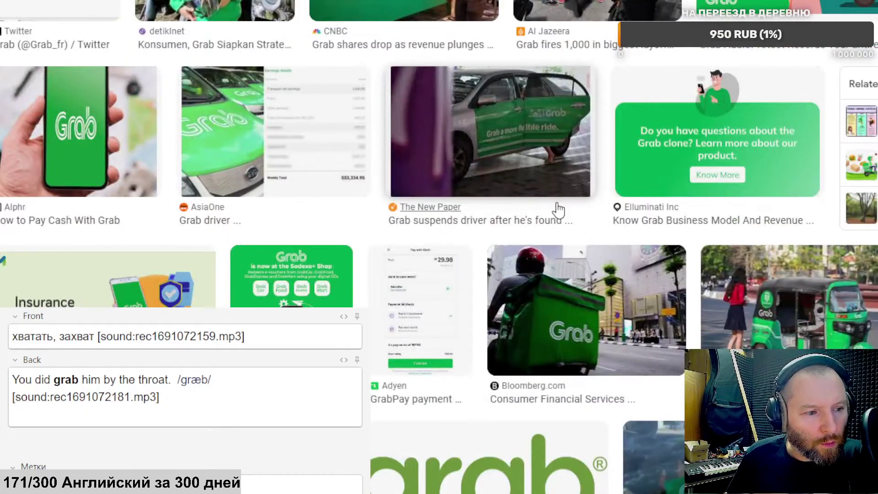
{"action": "scroll", "coordinate": [558, 210], "scroll_direction": "down", "scroll_amount": 3}
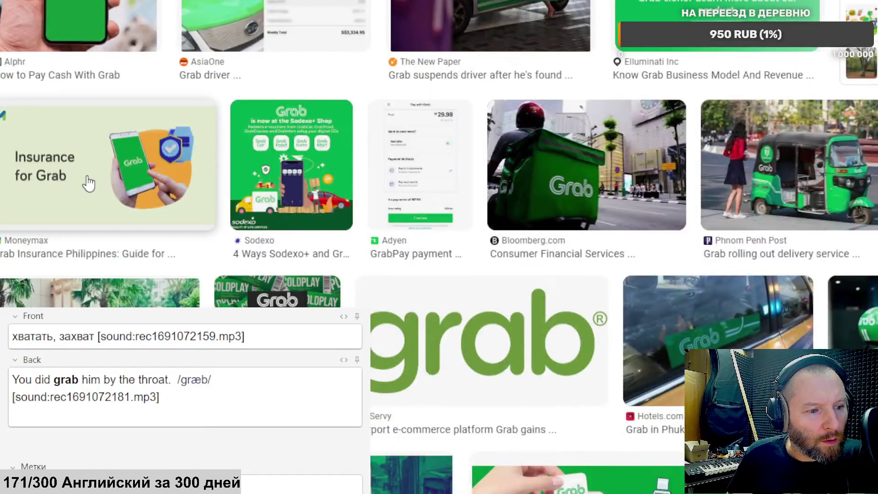
{"action": "scroll", "coordinate": [750, 156], "scroll_direction": "down", "scroll_amount": 8}
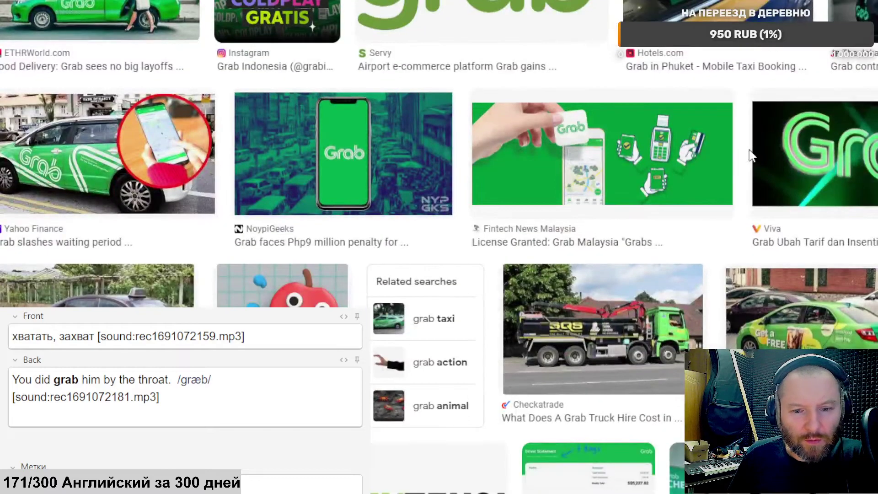
{"action": "scroll", "coordinate": [750, 155], "scroll_direction": "down", "scroll_amount": 20}
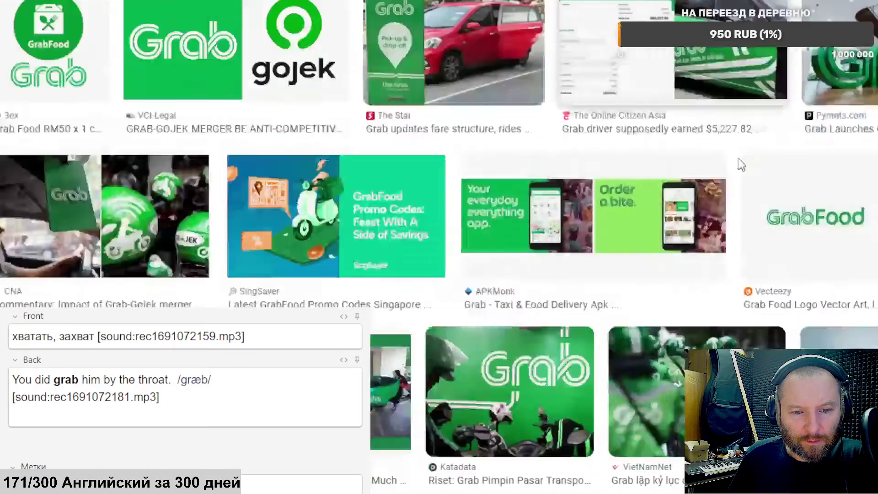
{"action": "scroll", "coordinate": [741, 164], "scroll_direction": "down", "scroll_amount": 6}
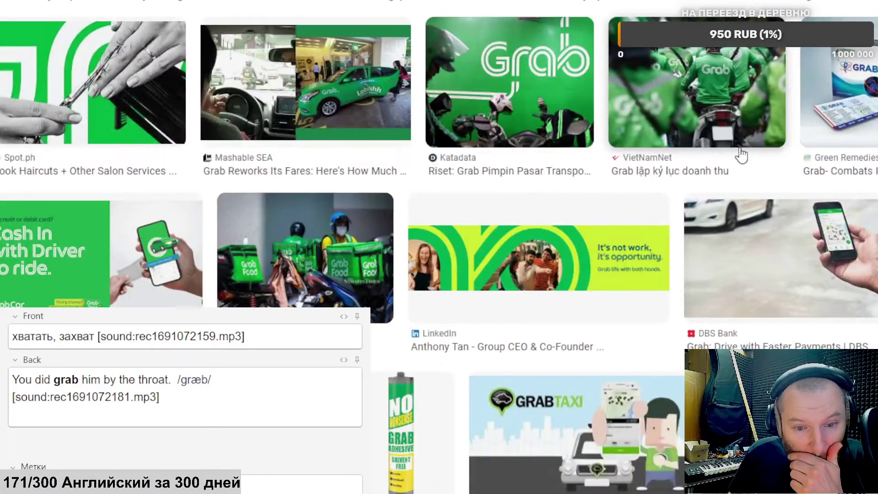
{"action": "scroll", "coordinate": [741, 156], "scroll_direction": "down", "scroll_amount": 10}
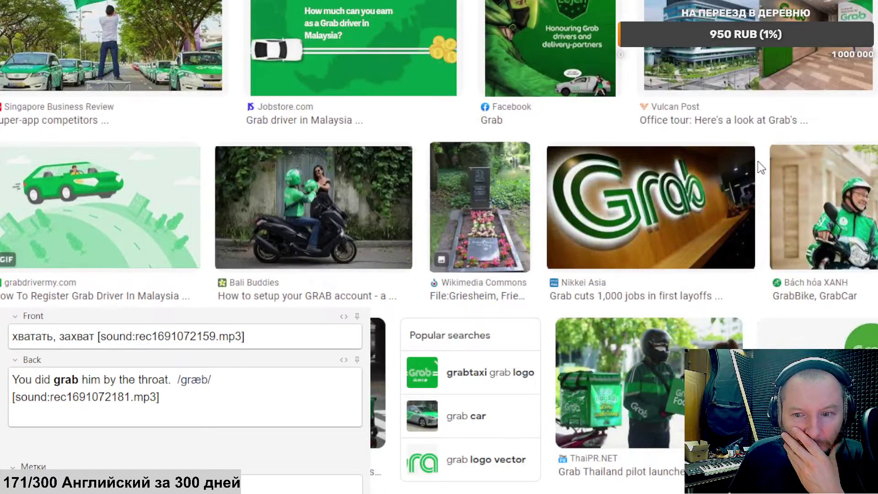
{"action": "scroll", "coordinate": [757, 178], "scroll_direction": "down", "scroll_amount": 5}
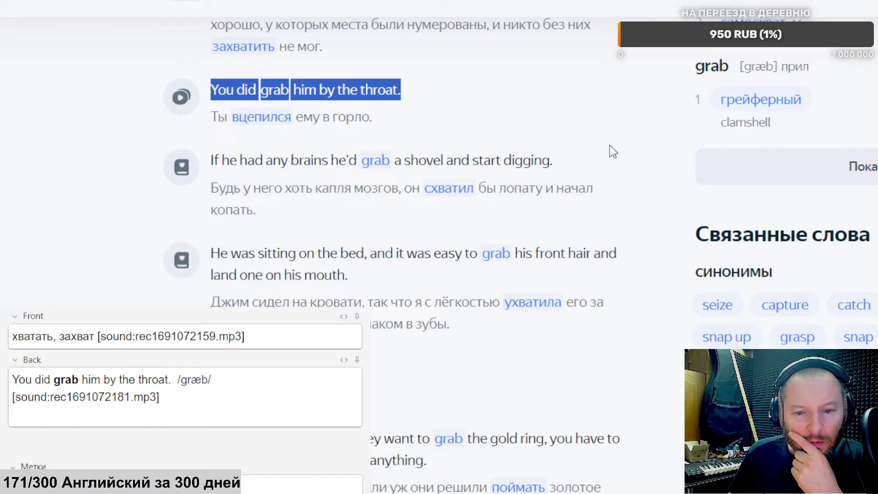
Step: Find a "Grab & Edit Text" picture in the "grab" image results, insert it below the audio clip in Back and add the card
{"action": "scroll", "coordinate": [612, 151], "scroll_direction": "up", "scroll_amount": 7}
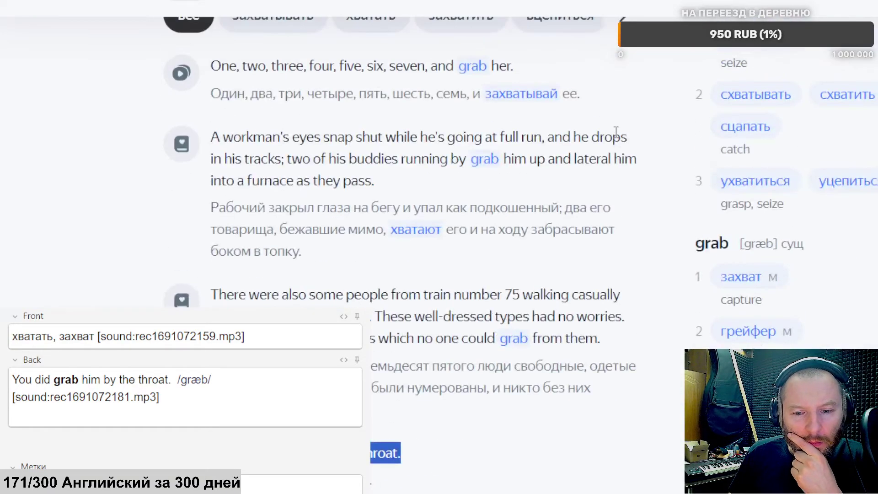
{"action": "scroll", "coordinate": [616, 132], "scroll_direction": "up", "scroll_amount": 3}
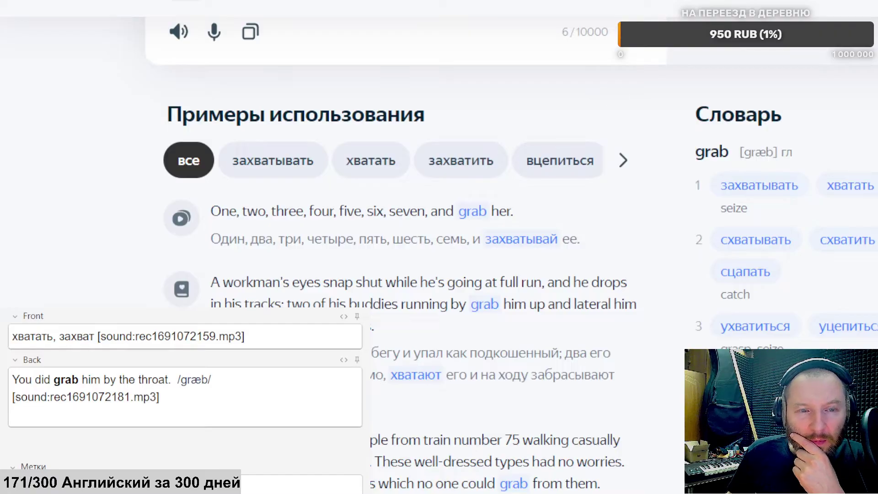
{"action": "key", "text": "ctrl+Tab"}
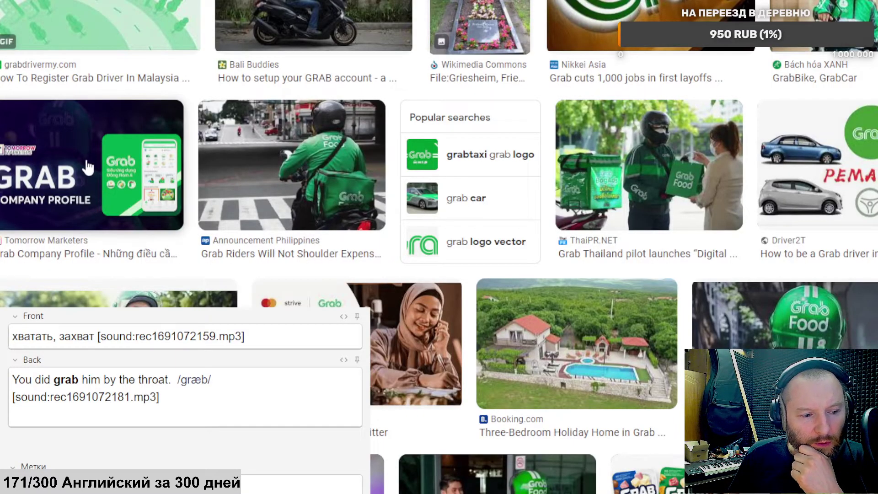
{"action": "scroll", "coordinate": [503, 247], "scroll_direction": "down", "scroll_amount": 3}
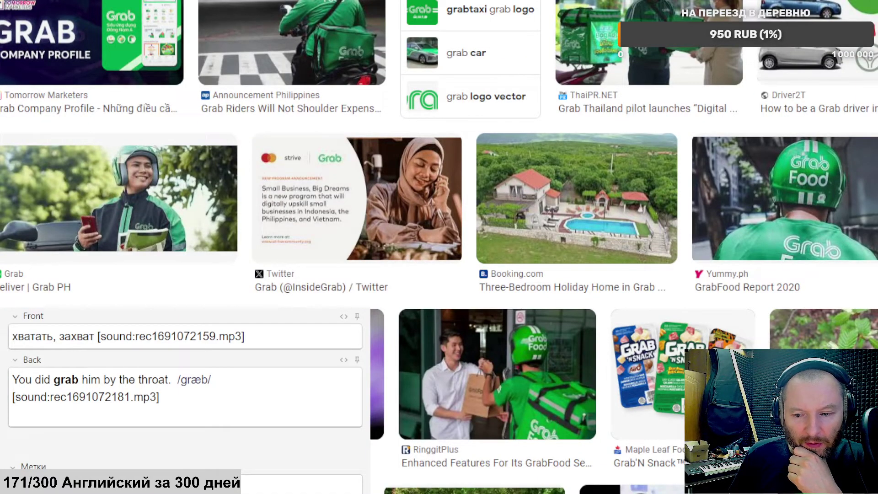
{"action": "key", "text": "alt+Left"}
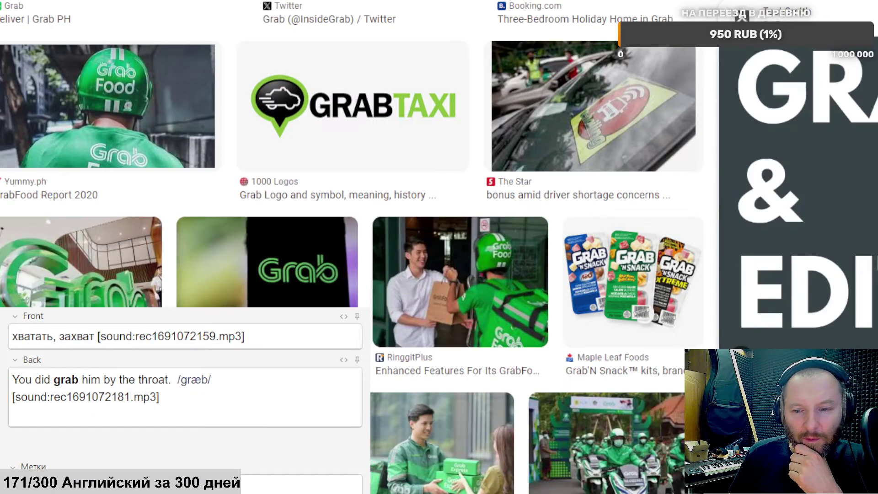
{"action": "left_click", "coordinate": [115, 409]}
{"action": "key", "text": "ctrl+v"}
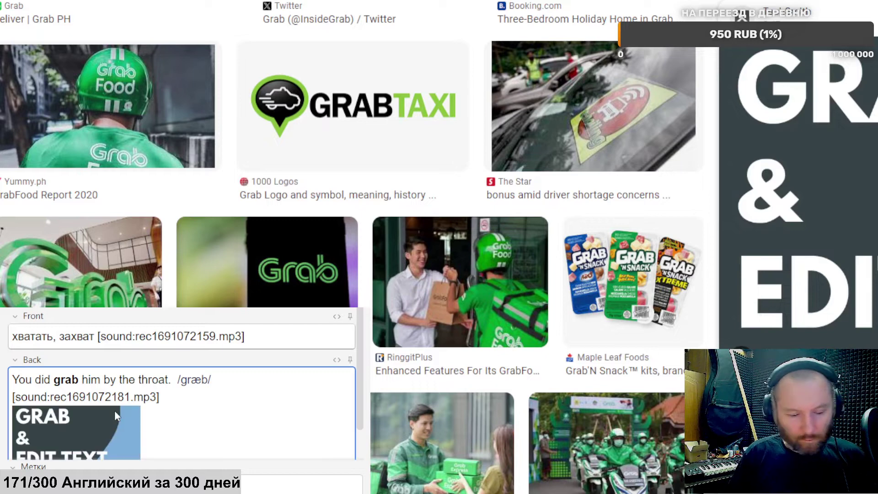
{"action": "key", "text": "ctrl+Return"}
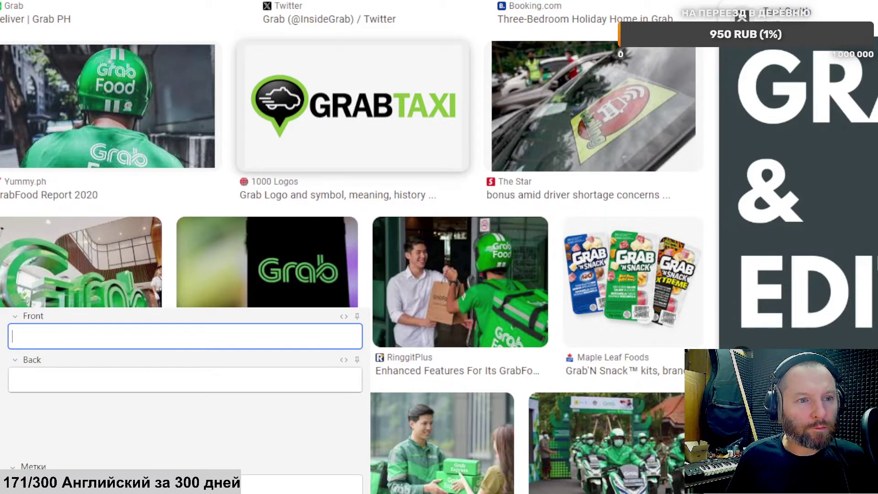
Step: Clear the three spreadsheet rows ending with "grab" and delete "gray" from the English column
{"action": "key", "text": "alt+Tab"}
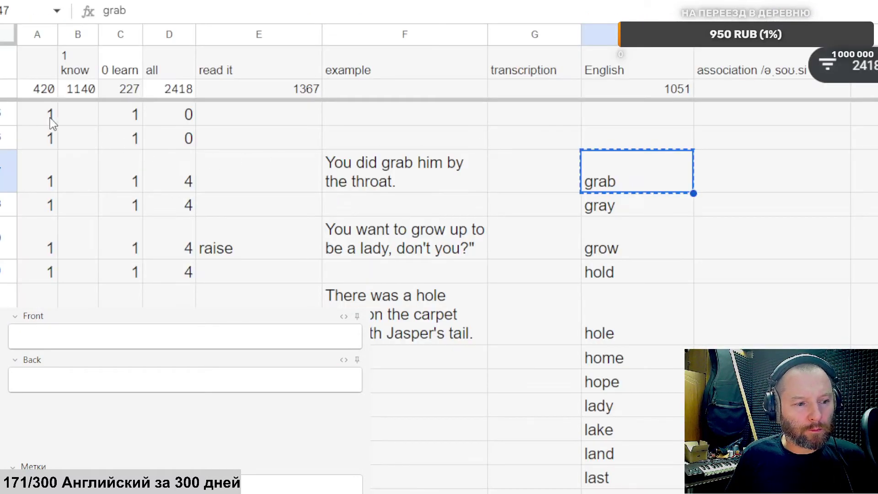
{"action": "left_click", "coordinate": [7, 115], "text": "shift"}
{"action": "key", "text": "Delete"}
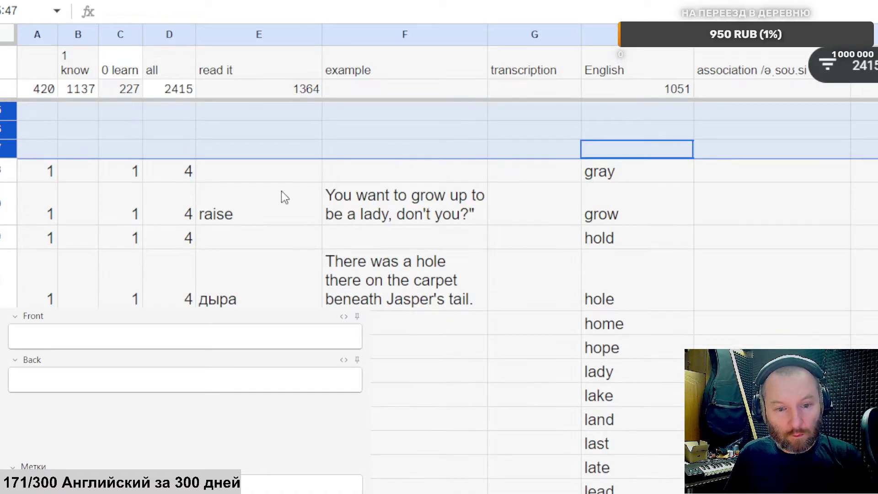
{"action": "left_click", "coordinate": [632, 178]}
{"action": "key", "text": "ctrl+c"}
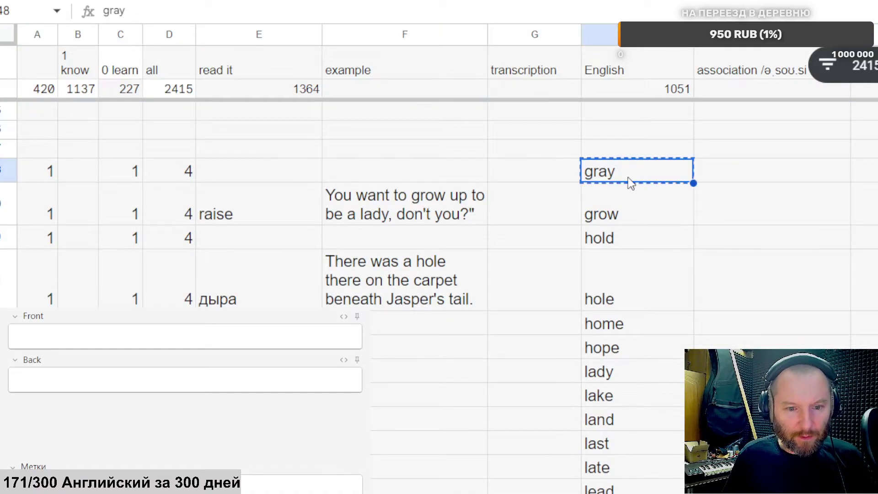
{"action": "key", "text": "Delete"}
Step: Copy "grow" from the English column and look it up in the translator, replacing "grab"
{"action": "left_click", "coordinate": [617, 208]}
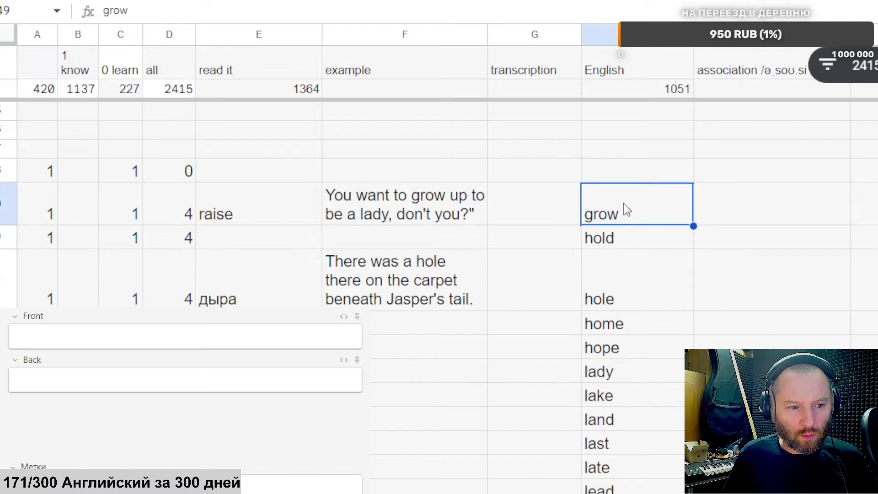
{"action": "key", "text": "ctrl+c"}
{"action": "key", "text": "ctrl+Tab"}
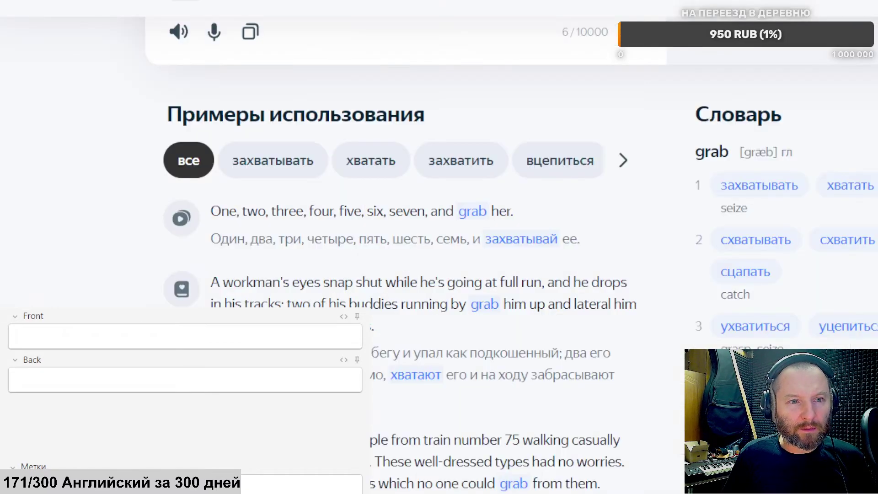
{"action": "scroll", "coordinate": [295, 10], "scroll_direction": "up", "scroll_amount": 3}
{"action": "left_click", "coordinate": [212, 57]}
{"action": "key", "text": "ctrl+a"}
{"action": "key", "text": "ctrl+v"}
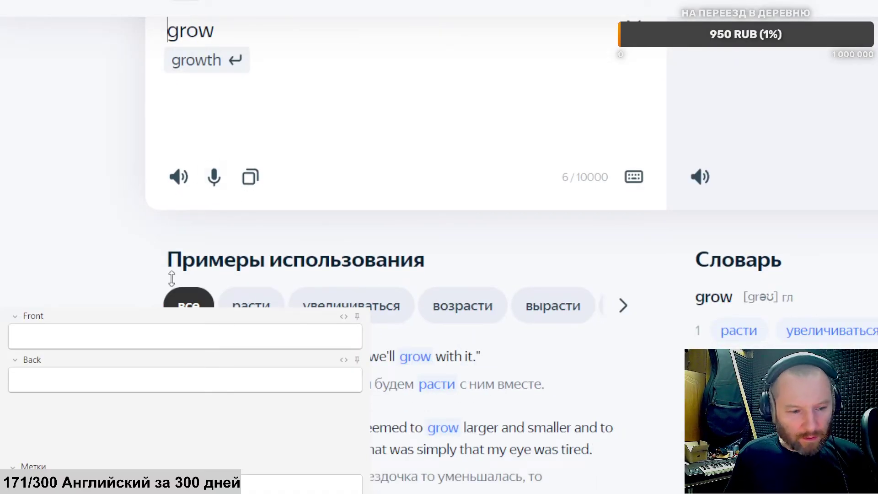
Step: Enter the translations "расти, выращивать, становиться," in the Front field, checking them against the dictionary meanings of "grow"
{"action": "left_click", "coordinate": [81, 331]}
{"action": "type", "text": "расти"}
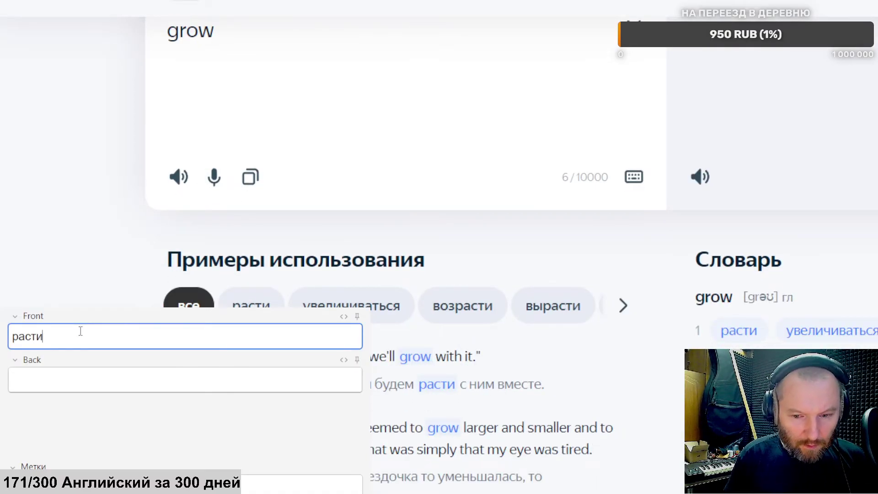
{"action": "type", "text": ", выращивать, "}
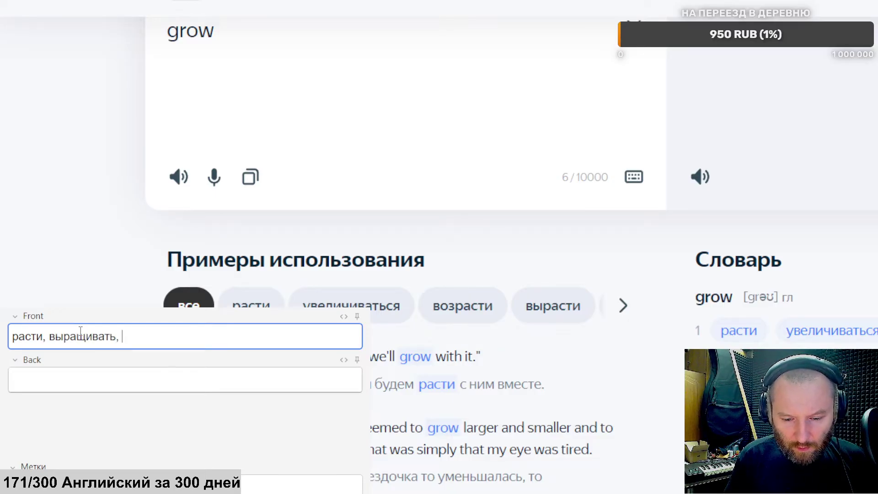
{"action": "type", "text": "становиться,"}
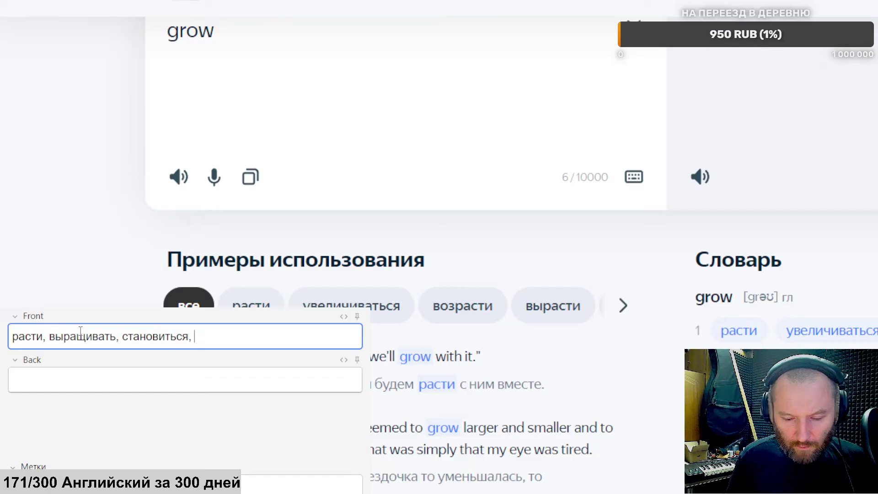
{"action": "scroll", "coordinate": [412, 274], "scroll_direction": "down", "scroll_amount": 5}
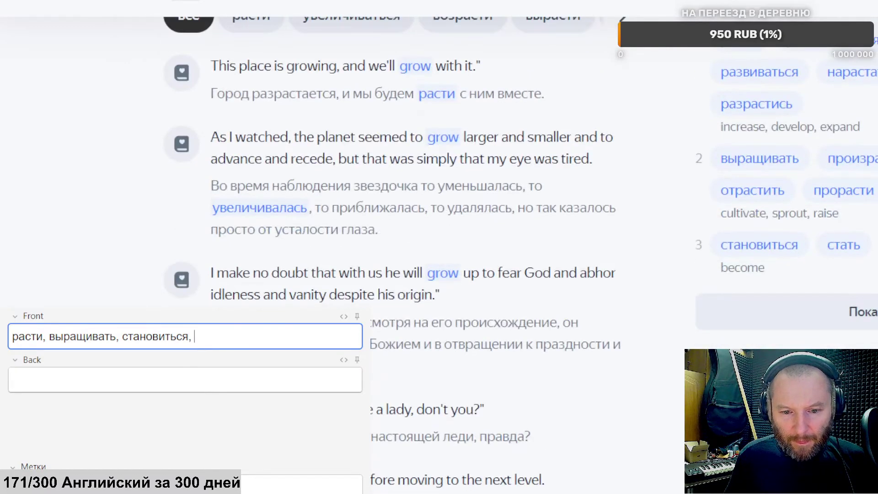
{"action": "scroll", "coordinate": [412, 228], "scroll_direction": "up", "scroll_amount": 3}
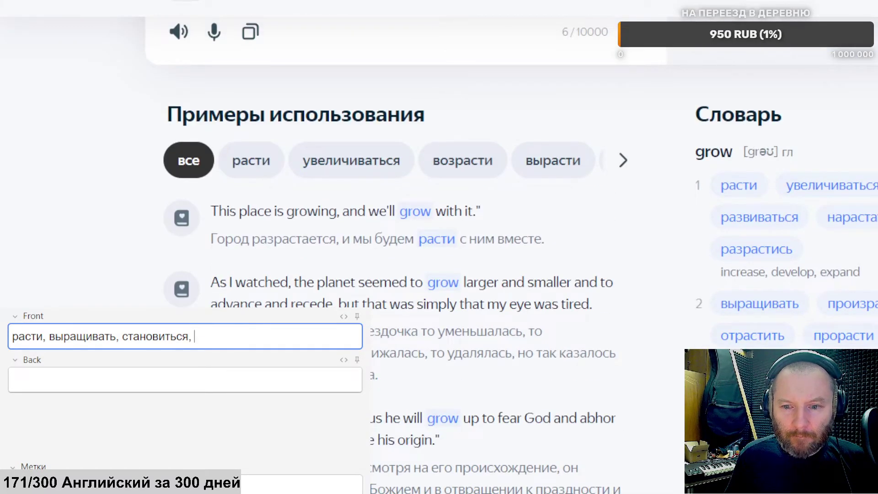
Step: Add the recorded audio clip after the translations in Front and remove the comma after "становиться"
{"action": "key", "text": "alt+Tab"}
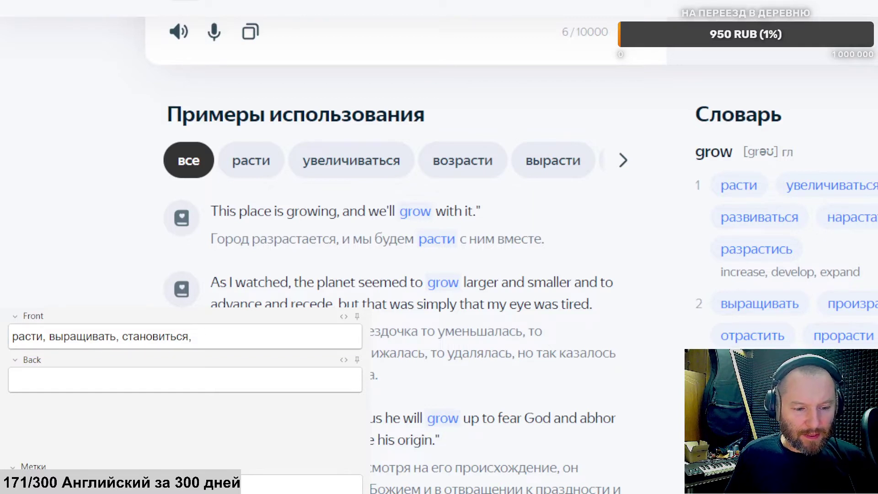
{"action": "left_click", "coordinate": [230, 335]}
{"action": "key", "text": "ctrl+v"}
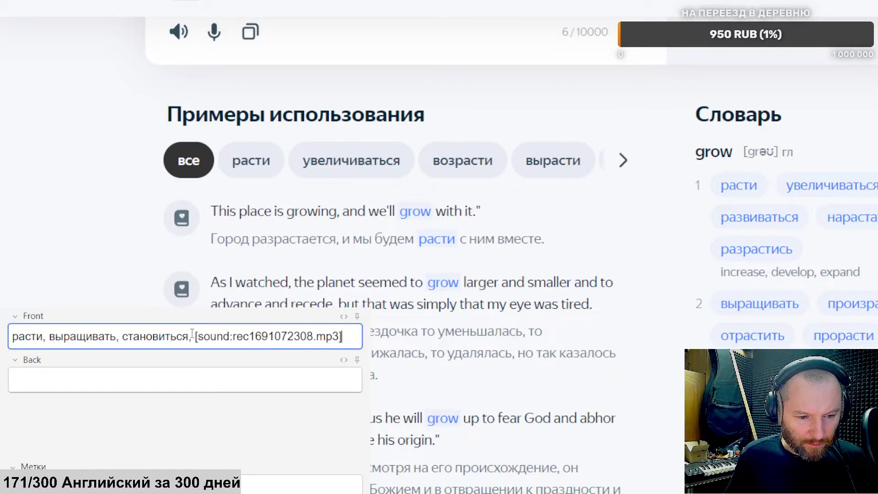
{"action": "left_click", "coordinate": [192, 336]}
{"action": "key", "text": "BackSpace"}
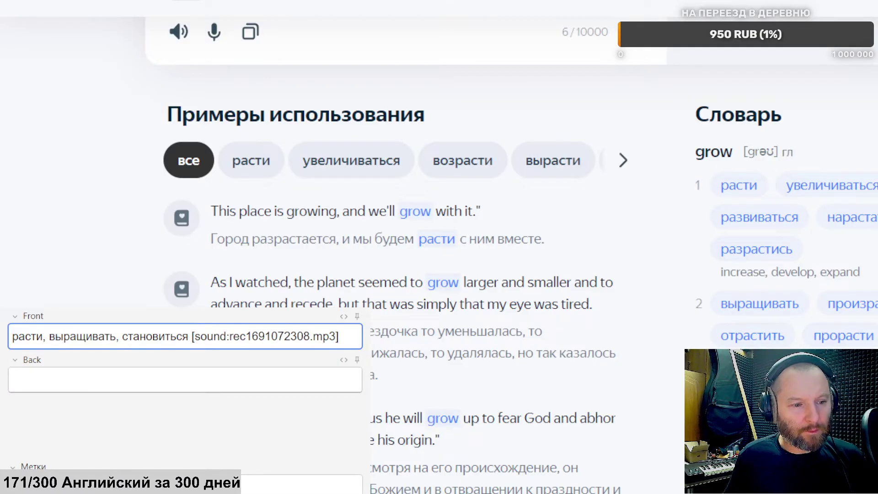
Step: Copy the example "This place is growing, and we'll grow with it." into Back without the closing quote and add its audio clip below
{"action": "left_click_drag", "start_coordinate": [211, 211], "coordinate": [275, 220]}
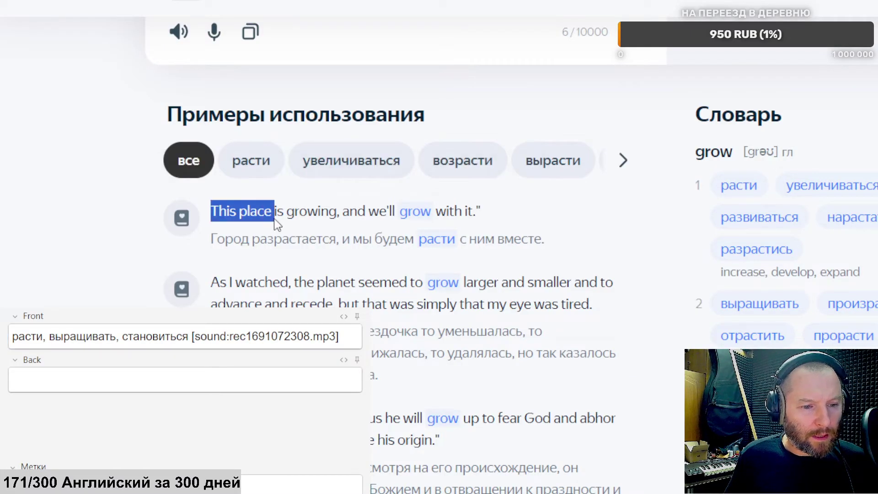
{"action": "left_click_drag", "start_coordinate": [343, 212], "coordinate": [493, 214]}
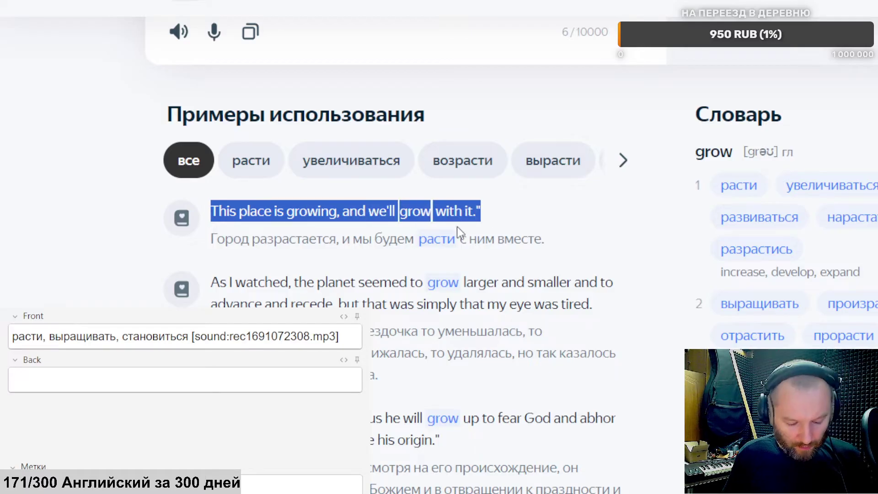
{"action": "left_click", "coordinate": [111, 379]}
{"action": "key", "text": "ctrl+v"}
{"action": "key", "text": "BackSpace"}
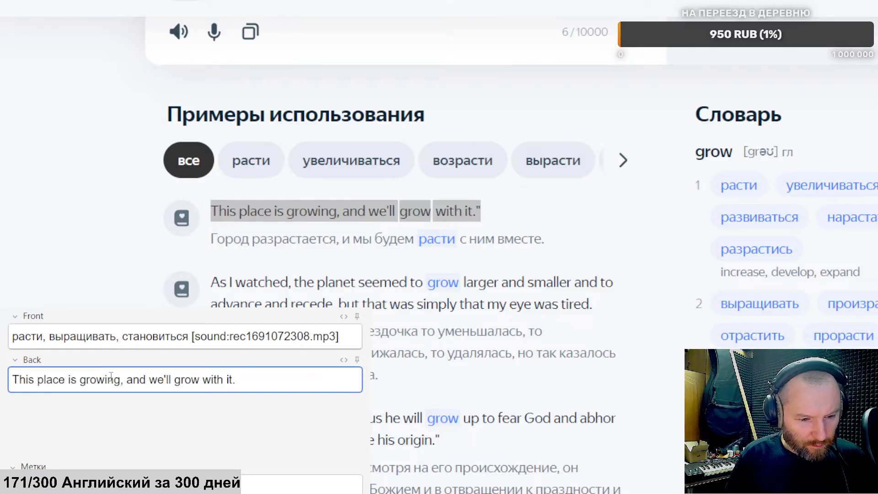
{"action": "key", "text": "Return"}
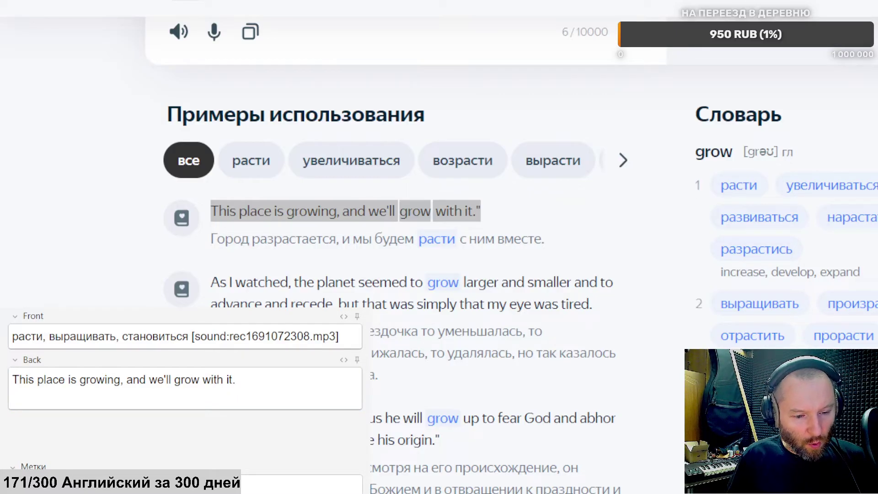
{"action": "key", "text": "Return"}
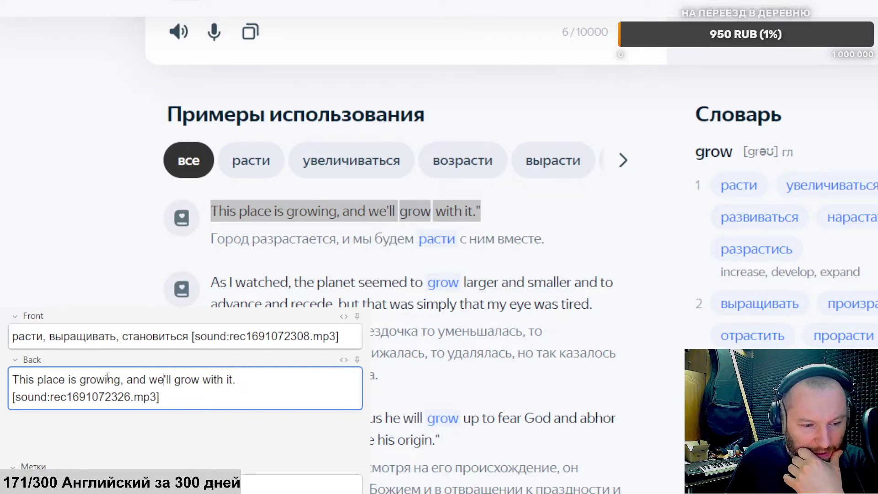
{"action": "left_click_drag", "start_coordinate": [123, 379], "coordinate": [14, 375]}
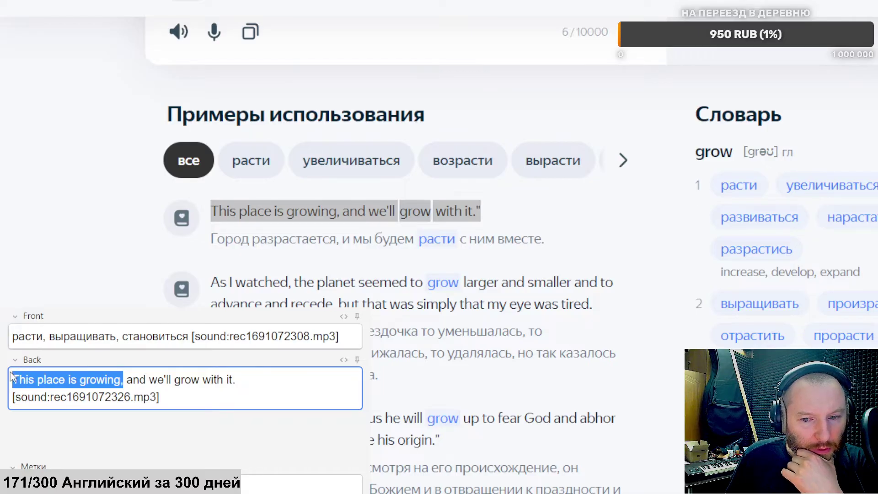
{"action": "left_click", "coordinate": [114, 380]}
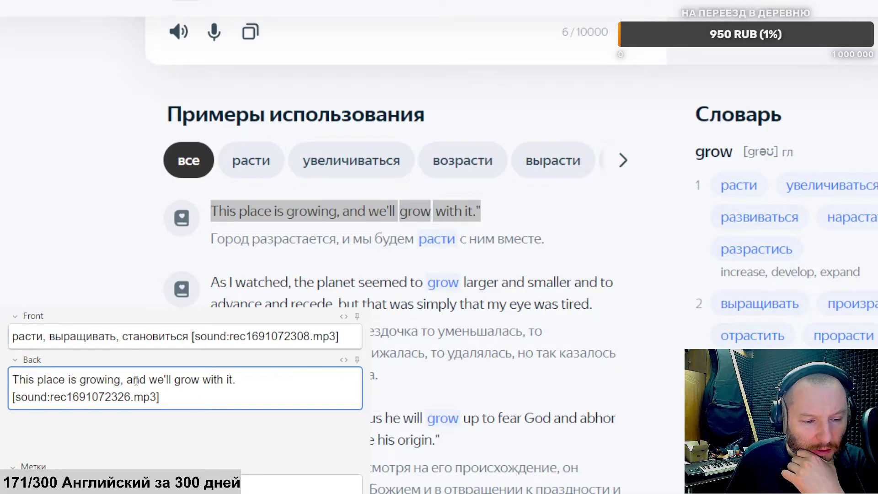
{"action": "left_click_drag", "start_coordinate": [149, 380], "coordinate": [164, 382]}
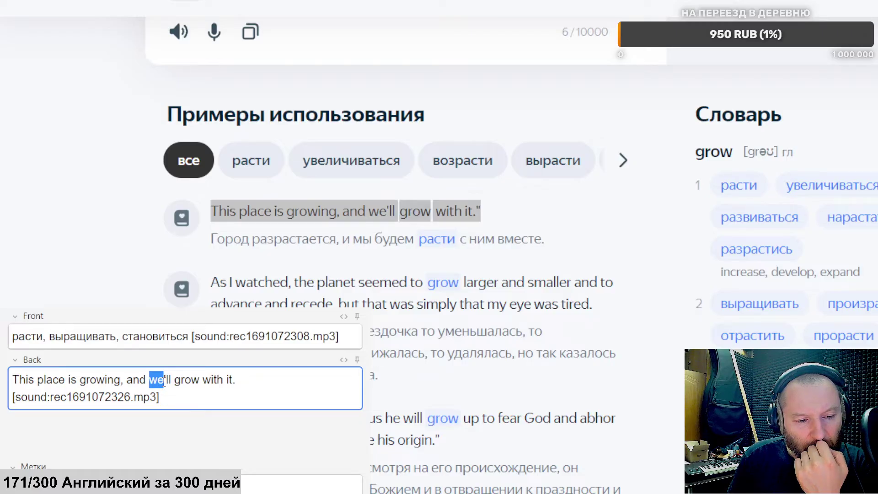
{"action": "left_click", "coordinate": [164, 380]}
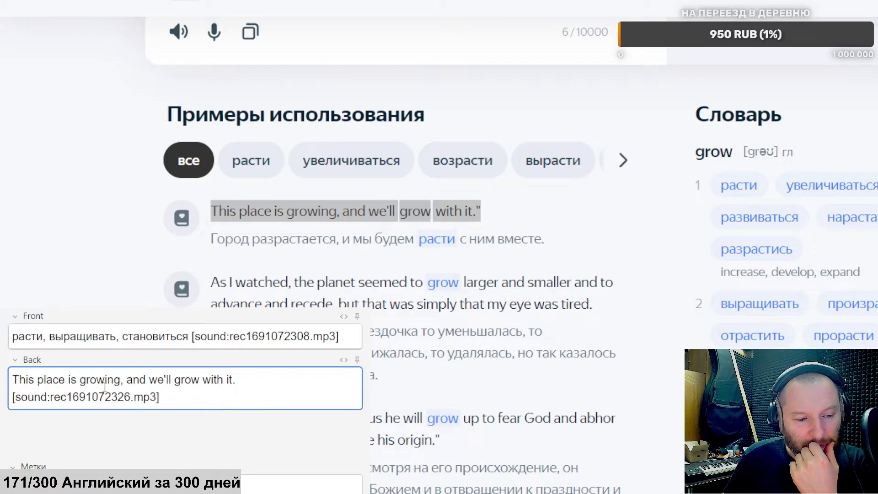
{"action": "left_click_drag", "start_coordinate": [37, 380], "coordinate": [90, 386]}
{"action": "left_click_drag", "start_coordinate": [157, 379], "coordinate": [192, 383]}
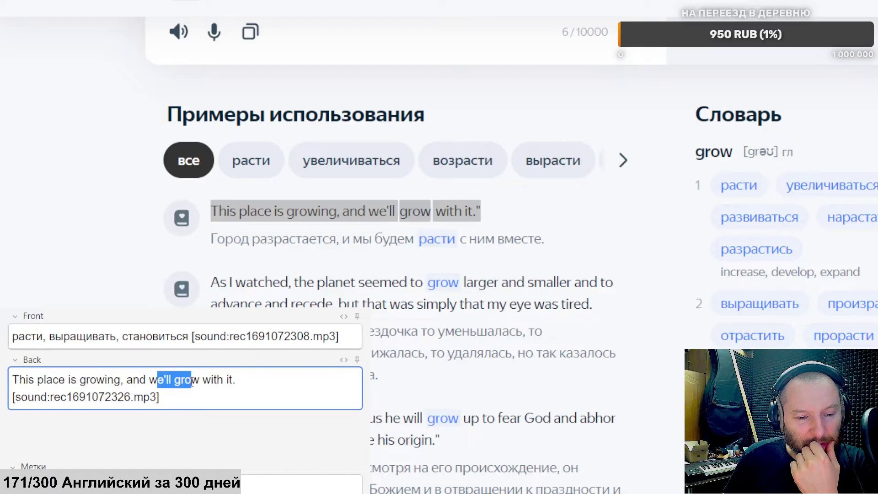
Step: Add an empty line after the audio clip in Back and make the word "grow" bold in the sentence
{"action": "left_click", "coordinate": [182, 400]}
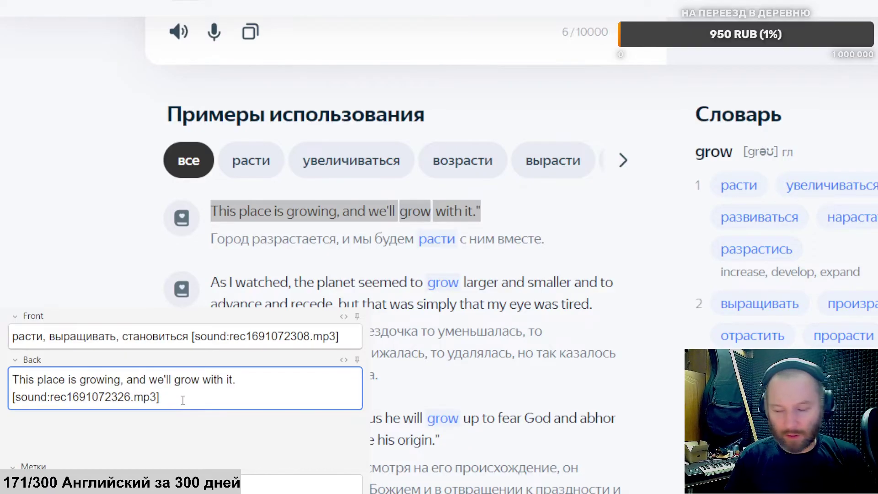
{"action": "key", "text": "Return"}
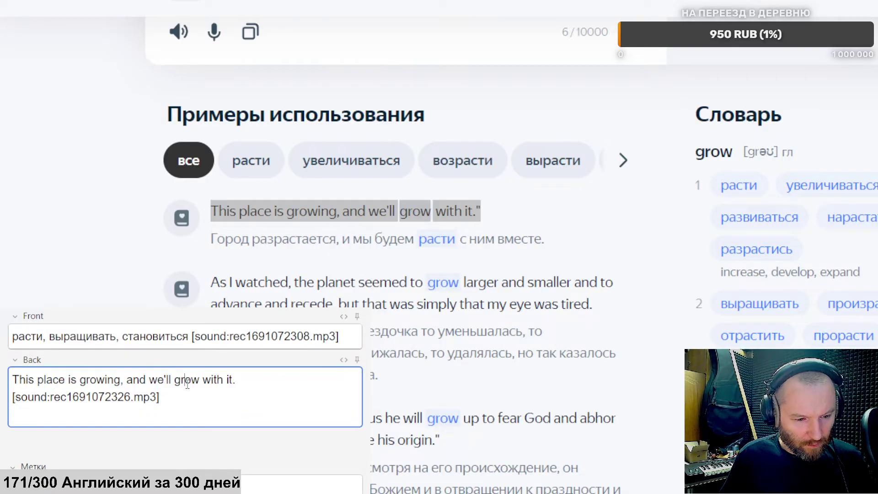
{"action": "double_click", "coordinate": [187, 382]}
{"action": "key", "text": "ctrl+b"}
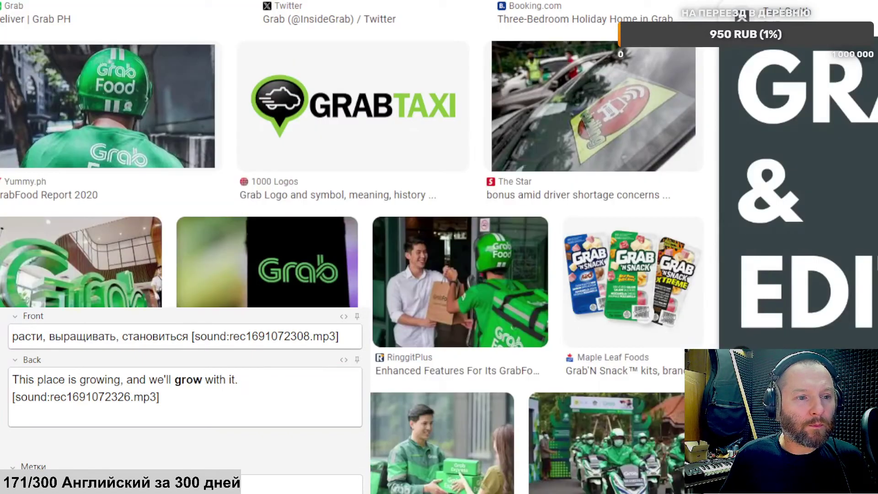
Step: Search Google Images for "grow", replacing the "grab" search
{"action": "key", "text": "ctrl+v"}
{"action": "key", "text": "Return"}
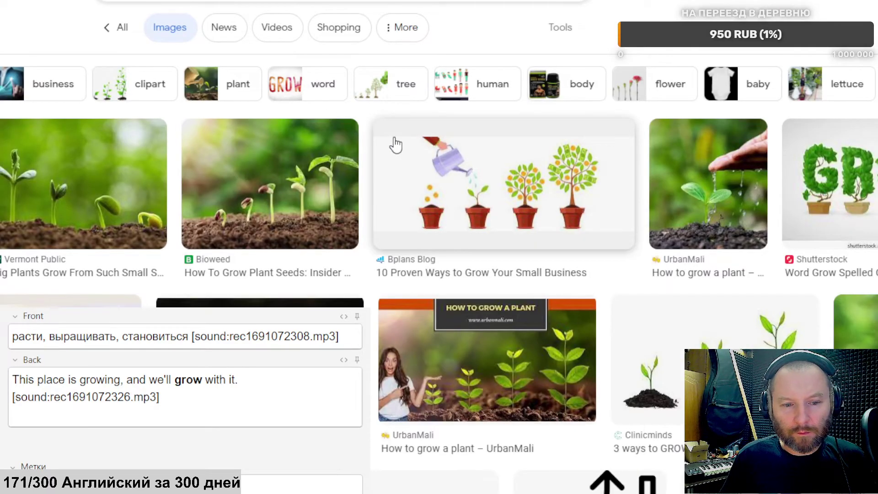
Step: Pick the Google Images picture of "GROW" spelled in potted plants and paste it below the audio clip in Back
{"action": "scroll", "coordinate": [391, 144], "scroll_direction": "down", "scroll_amount": 1}
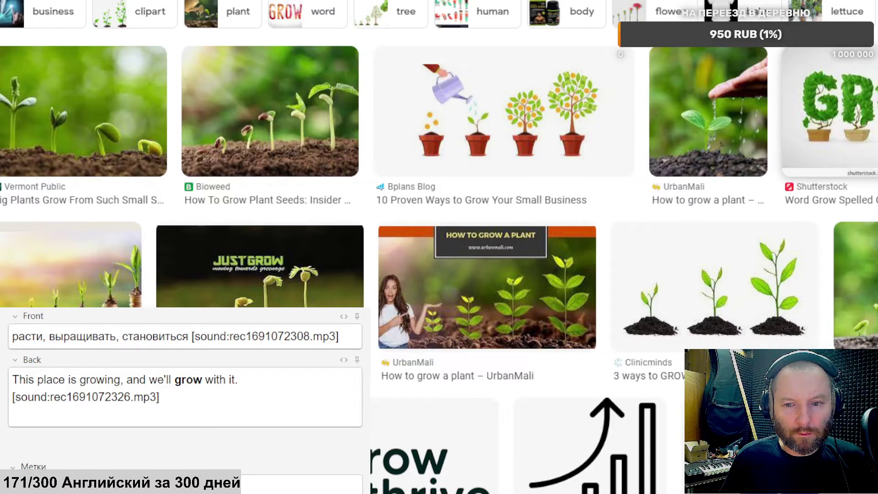
{"action": "left_click", "coordinate": [828, 112]}
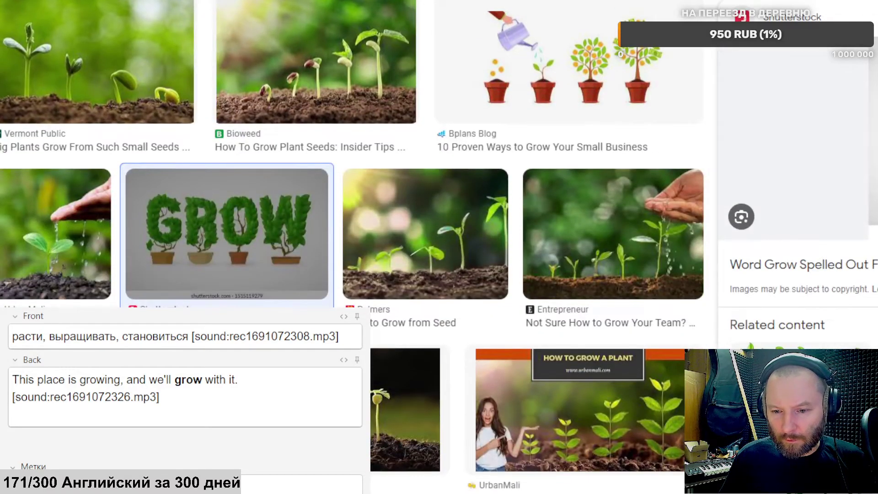
{"action": "scroll", "coordinate": [663, 192], "scroll_direction": "down", "scroll_amount": 4}
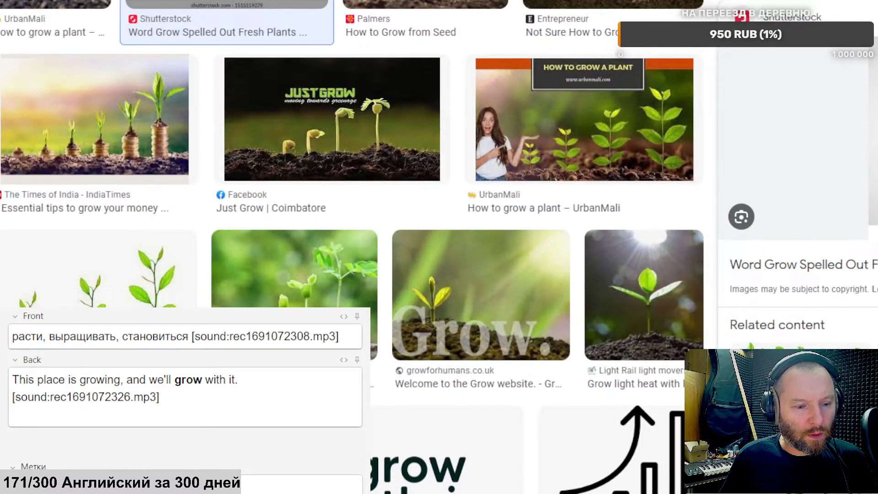
{"action": "left_click", "coordinate": [197, 406]}
{"action": "key", "text": "ctrl+v"}
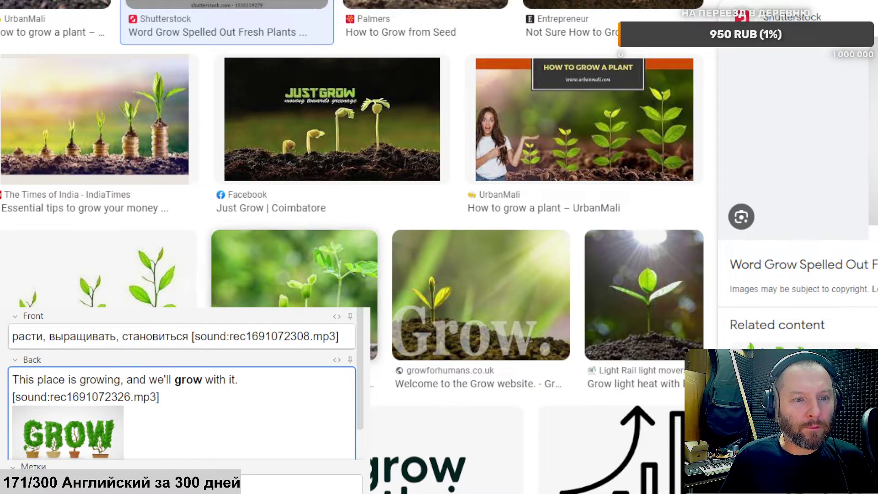
Step: Look up "grow" in the online English dictionary, replacing the "grab" search
{"action": "double_click", "coordinate": [181, 380]}
{"action": "key", "text": "alt+Tab"}
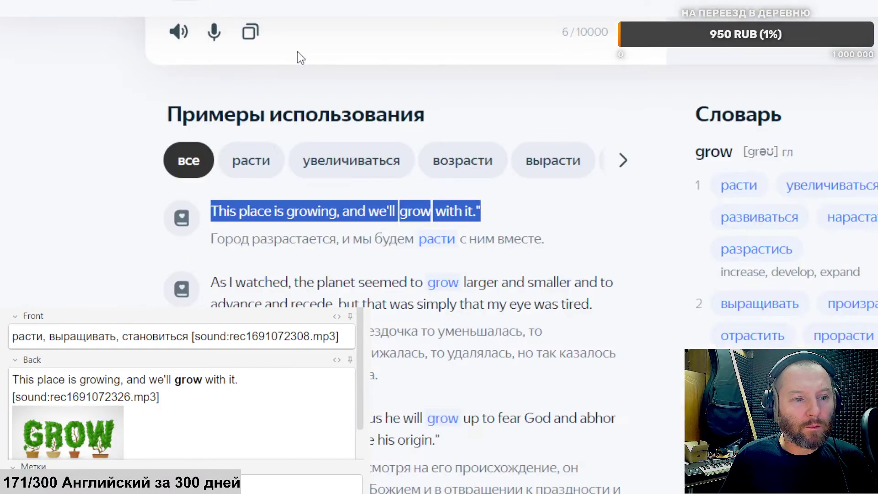
{"action": "scroll", "coordinate": [243, 57], "scroll_direction": "up", "scroll_amount": 3}
{"action": "left_click", "coordinate": [217, 122]}
{"action": "scroll", "coordinate": [218, 122], "scroll_direction": "down", "scroll_amount": 2}
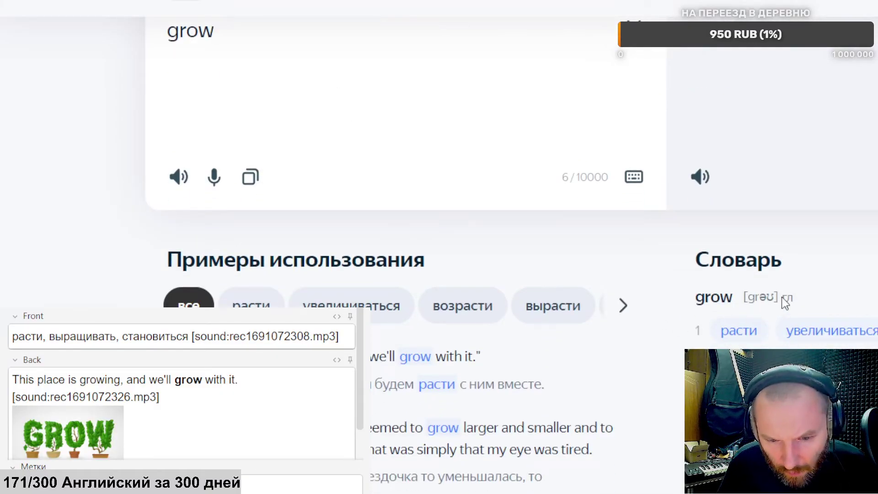
{"action": "key", "text": "alt+Tab"}
{"action": "double_click", "coordinate": [229, 8]}
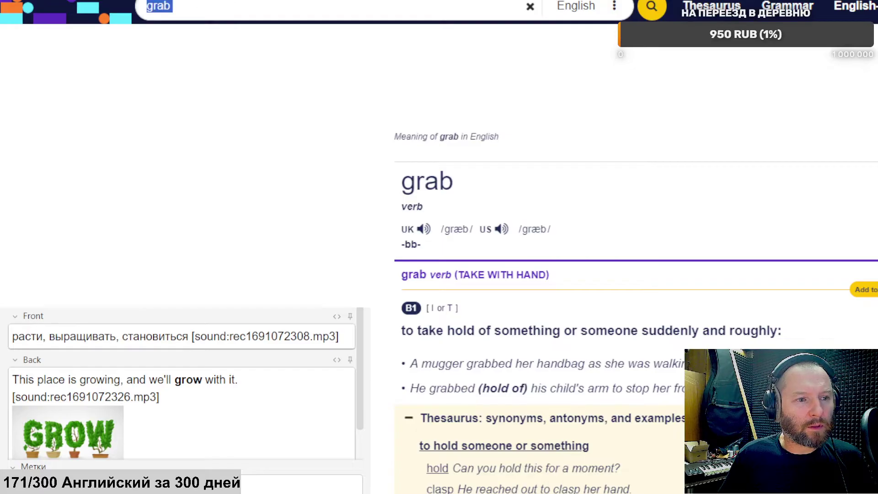
{"action": "type", "text": "grow"}
{"action": "key", "text": "Return"}
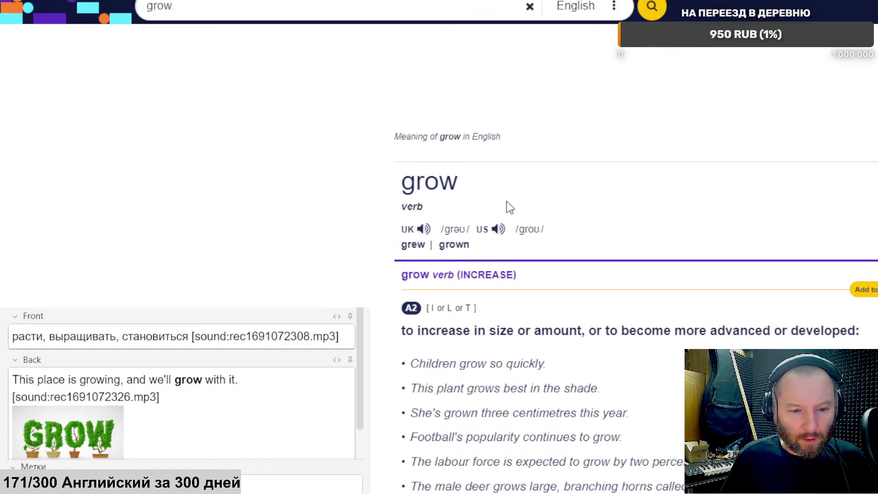
Step: Copy the US transcription /groʊ/ onto its own line below the sentence in Back and add the finished card
{"action": "left_click_drag", "start_coordinate": [531, 231], "coordinate": [521, 233]}
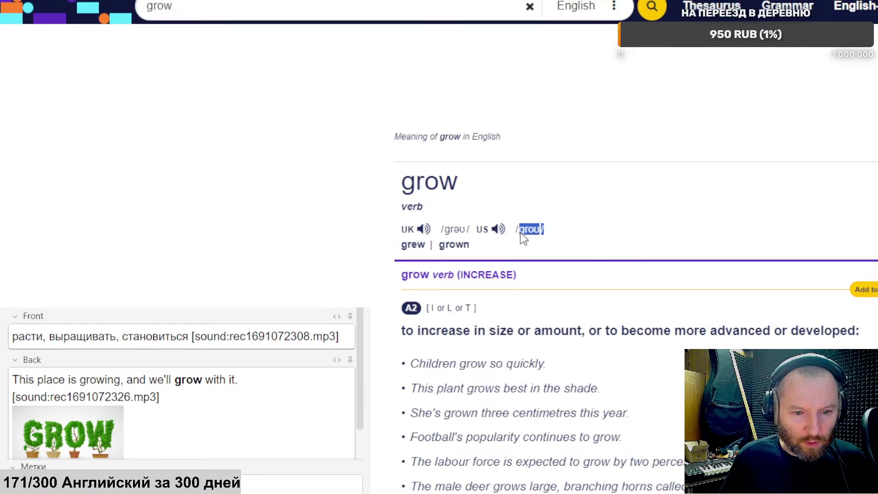
{"action": "key", "text": "ctrl+c"}
{"action": "left_click", "coordinate": [237, 379]}
{"action": "key", "text": "ctrl+v"}
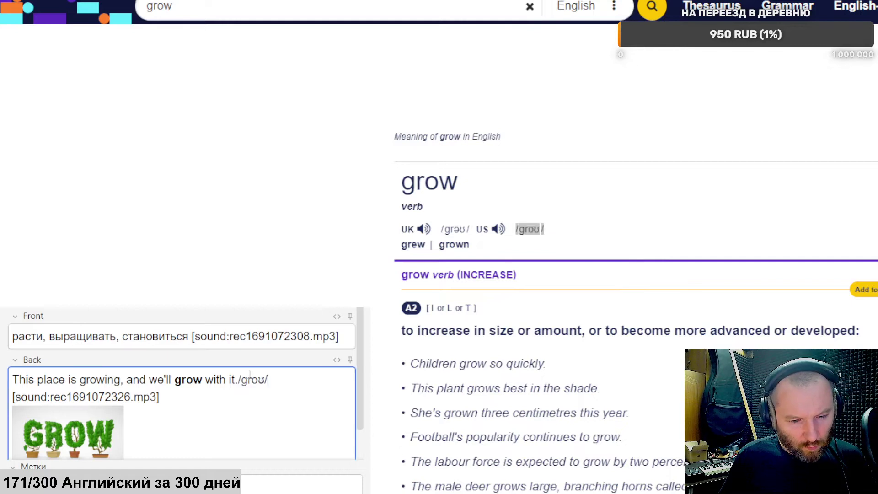
{"action": "left_click", "coordinate": [238, 379]}
{"action": "key", "text": "Return"}
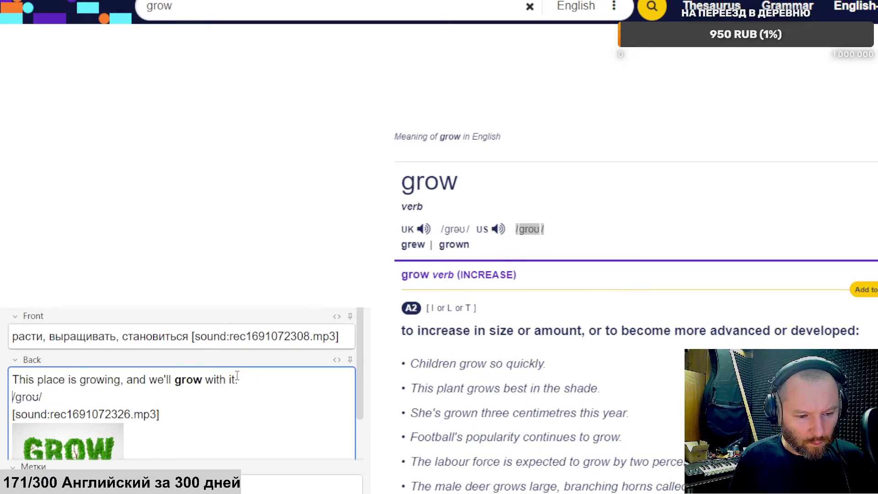
{"action": "key", "text": "ctrl+Return"}
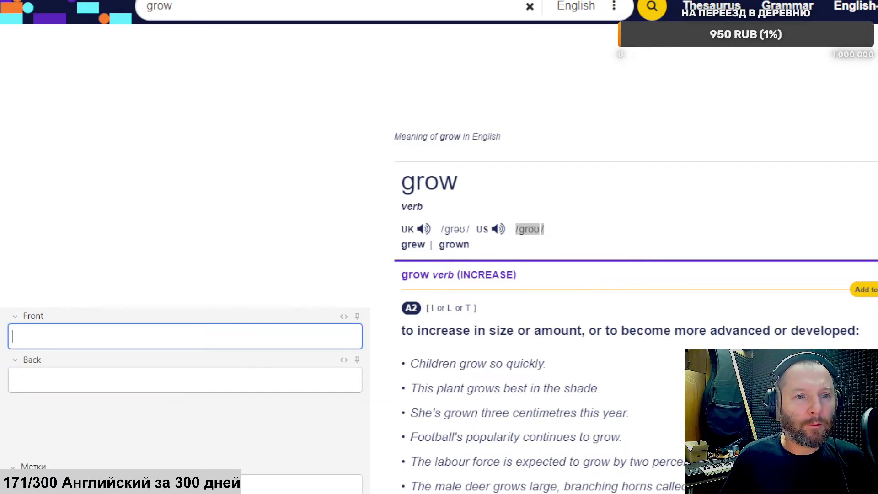
Step: In the spreadsheet, clear the "grow" row and the row above it, and clear "hold" from the English column
{"action": "key", "text": "alt+Tab"}
{"action": "key", "text": "ctrl+Tab"}
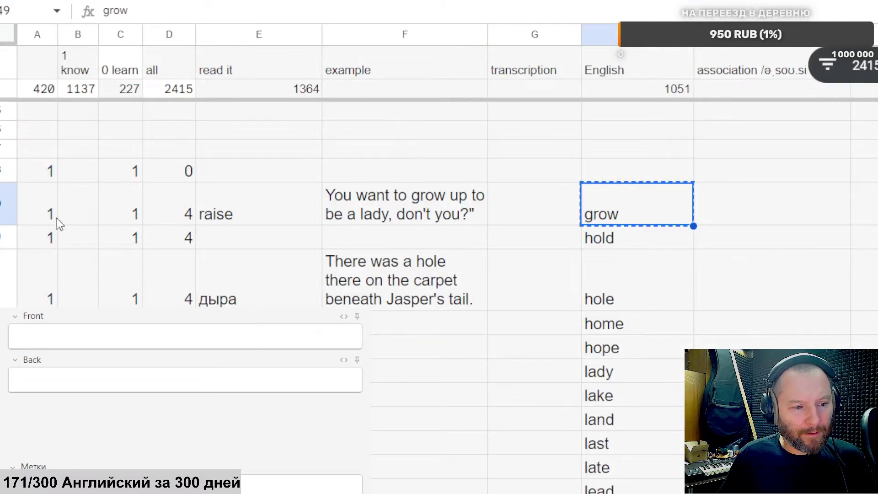
{"action": "left_click", "coordinate": [4, 171], "text": "shift"}
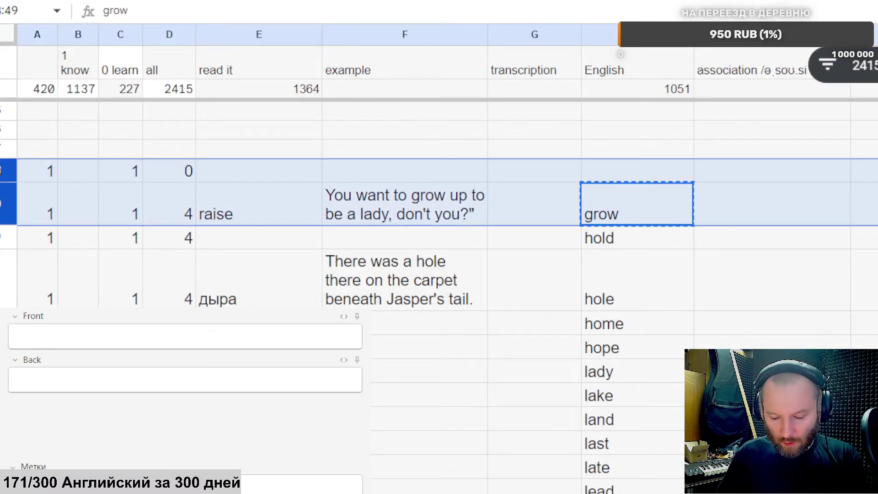
{"action": "key", "text": "Delete"}
{"action": "left_click", "coordinate": [616, 211]}
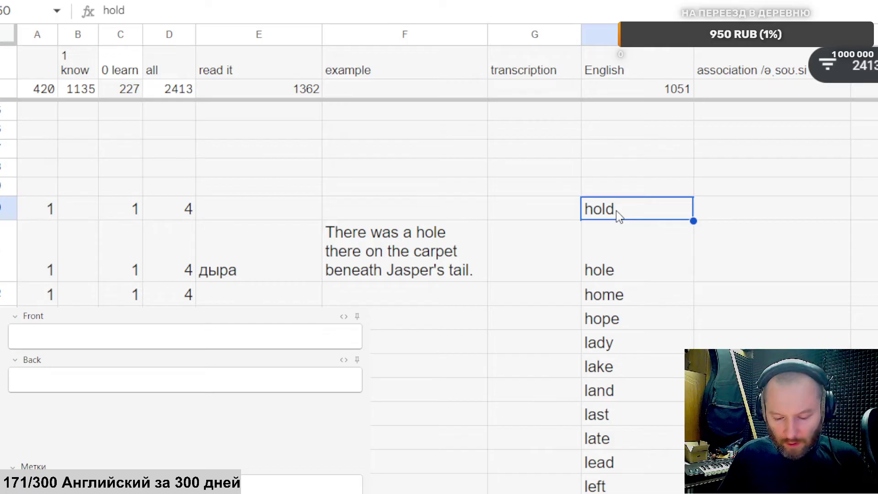
{"action": "key", "text": "Delete"}
Step: Select the word "hole" in the spreadsheet and start its card with the translation "дыра" in Front
{"action": "scroll", "coordinate": [684, 225], "scroll_direction": "down", "scroll_amount": 1}
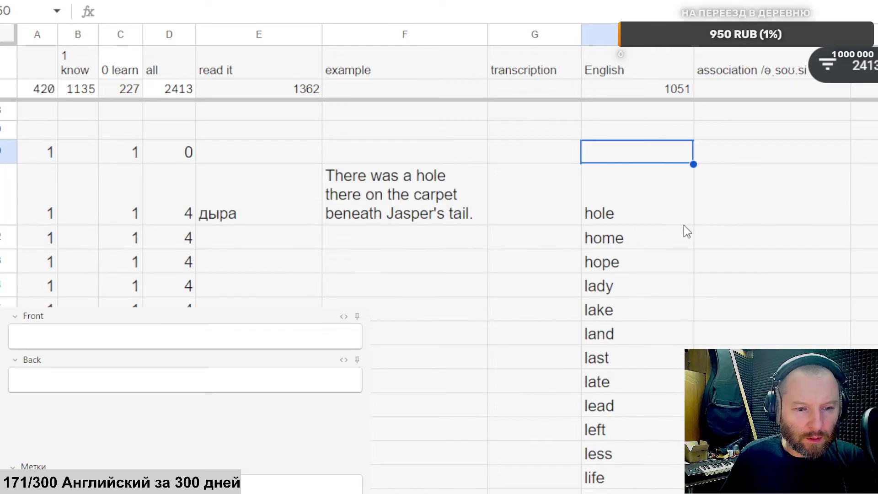
{"action": "left_click", "coordinate": [663, 211]}
{"action": "left_click", "coordinate": [124, 338]}
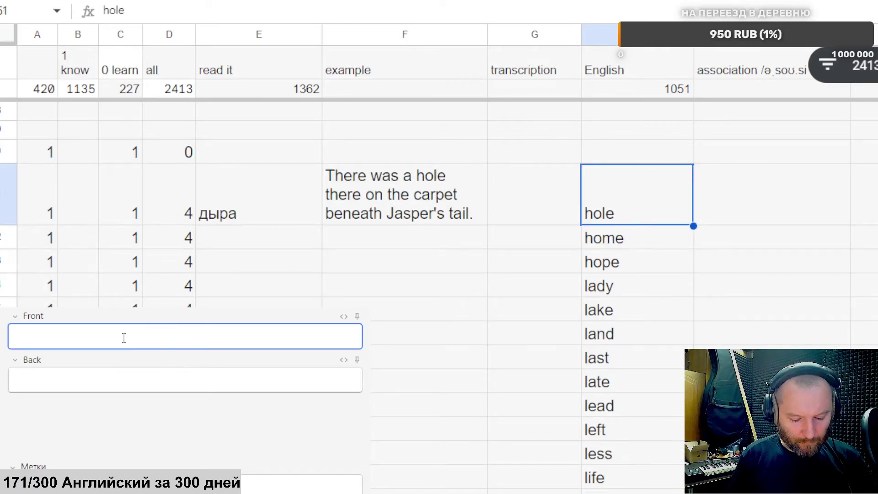
{"action": "type", "text": "дыра"}
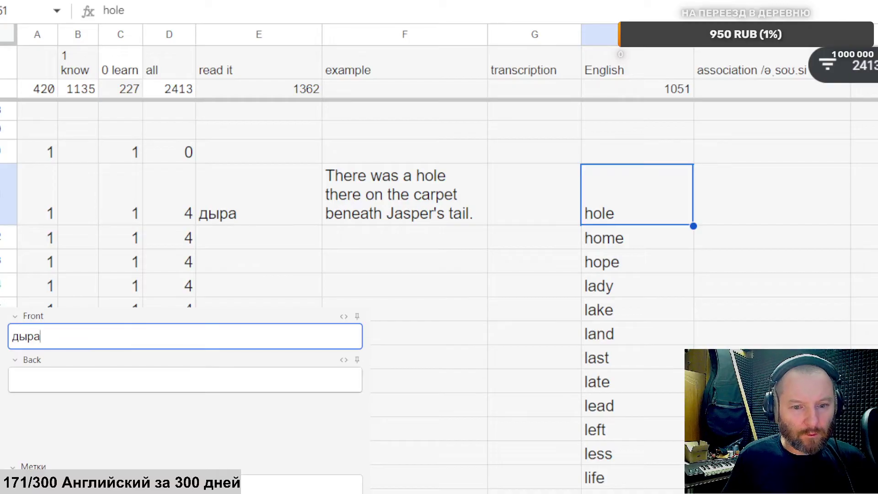
Step: Copy "hole" from the spreadsheet and translate it in the online translator in place of "grow"
{"action": "left_click", "coordinate": [594, 210]}
{"action": "key", "text": "ctrl+c"}
{"action": "key", "text": "alt+Tab"}
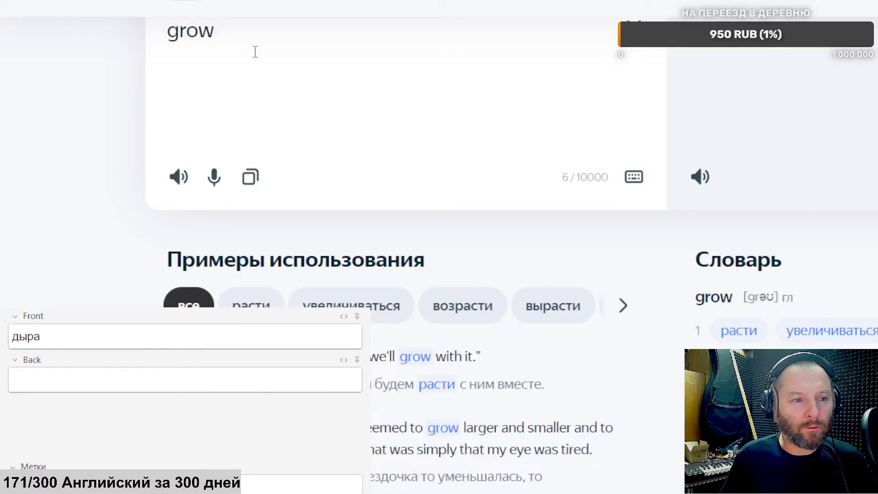
{"action": "left_click_drag", "start_coordinate": [255, 52], "coordinate": [72, 58]}
{"action": "key", "text": "ctrl+v"}
{"action": "key", "text": "Return"}
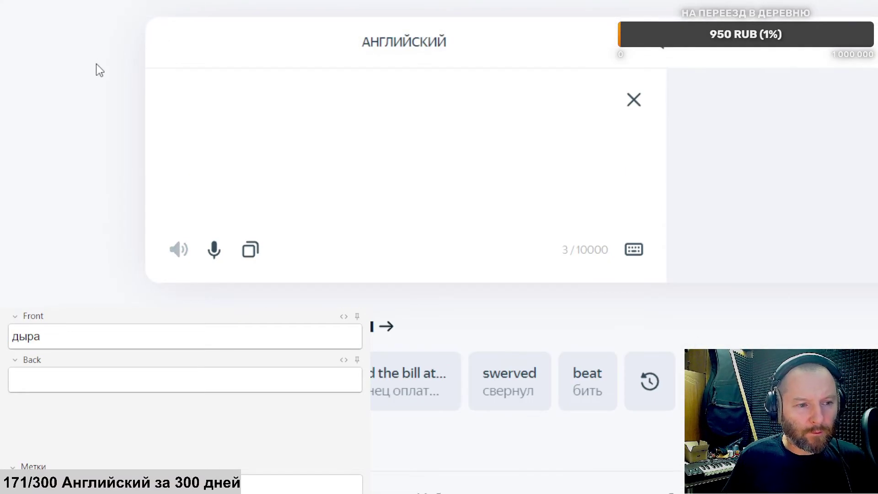
{"action": "key", "text": "ctrl+v"}
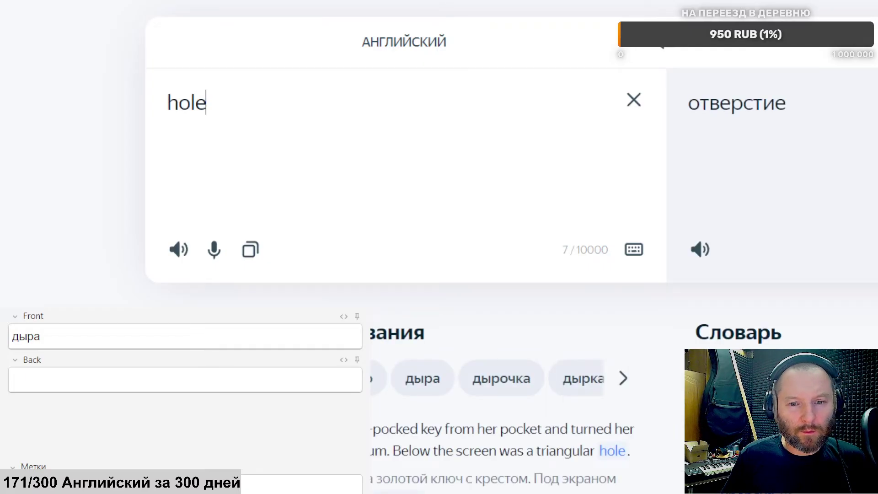
Step: Extend the Front translations with "дупло, яма, продырявить" after "дыра"
{"action": "left_click", "coordinate": [100, 337]}
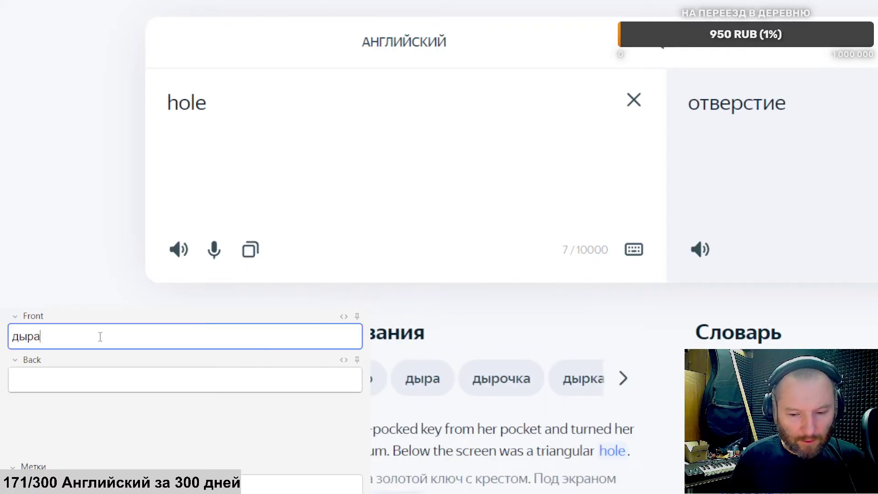
{"action": "scroll", "coordinate": [503, 228], "scroll_direction": "down", "scroll_amount": 5}
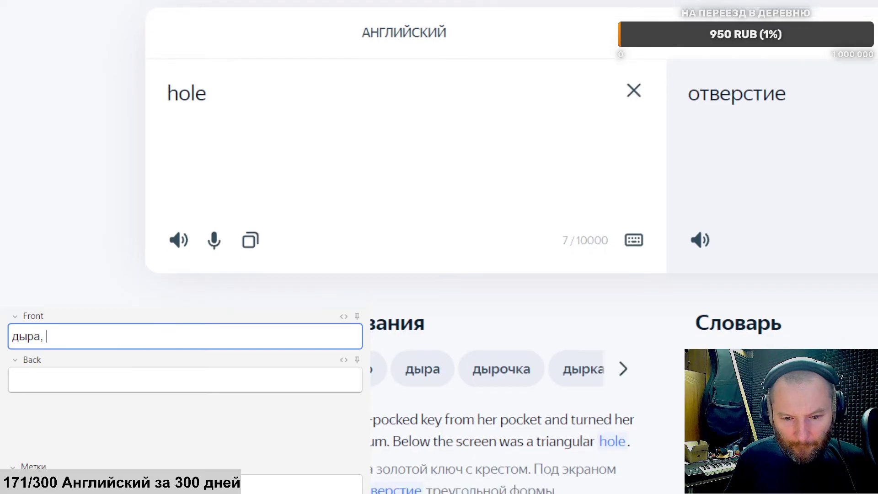
{"action": "type", "text": ", дупло"}
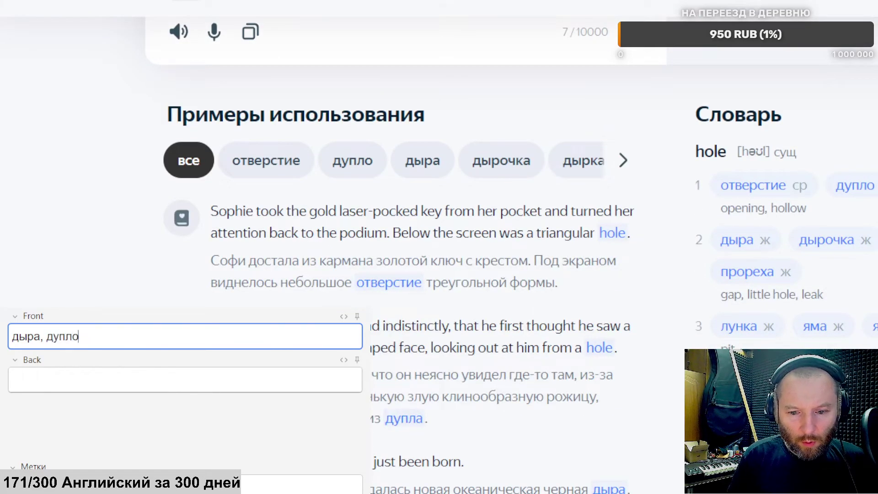
{"action": "type", "text": ", яма,"}
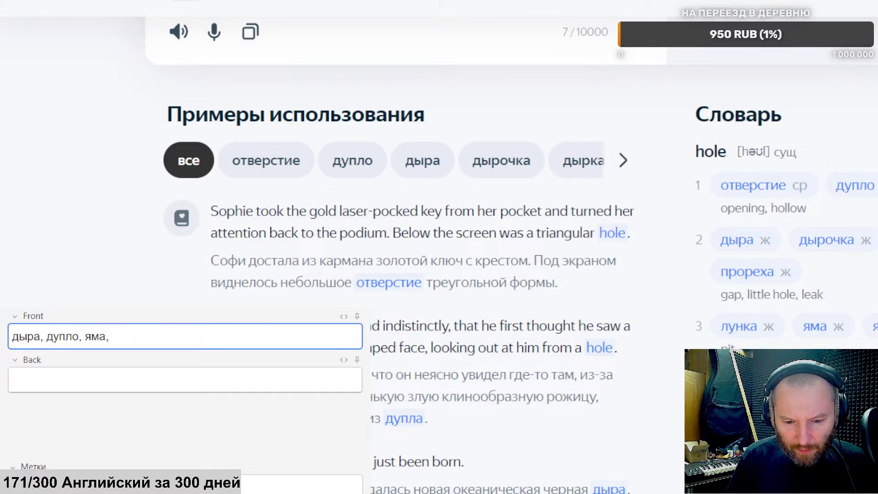
{"action": "type", "text": " продырявт"}
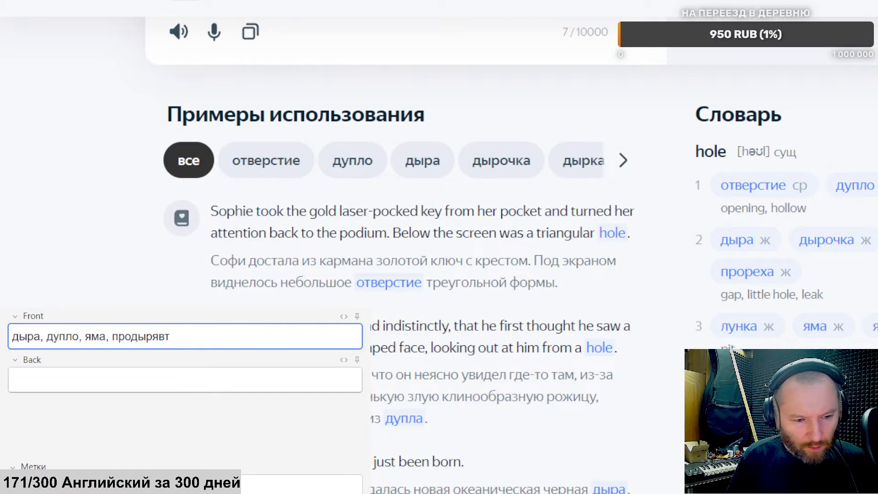
{"action": "type", "text": "и"}
{"action": "key", "text": "BackSpace"}
{"action": "key", "text": "BackSpace"}
{"action": "type", "text": "ить"}
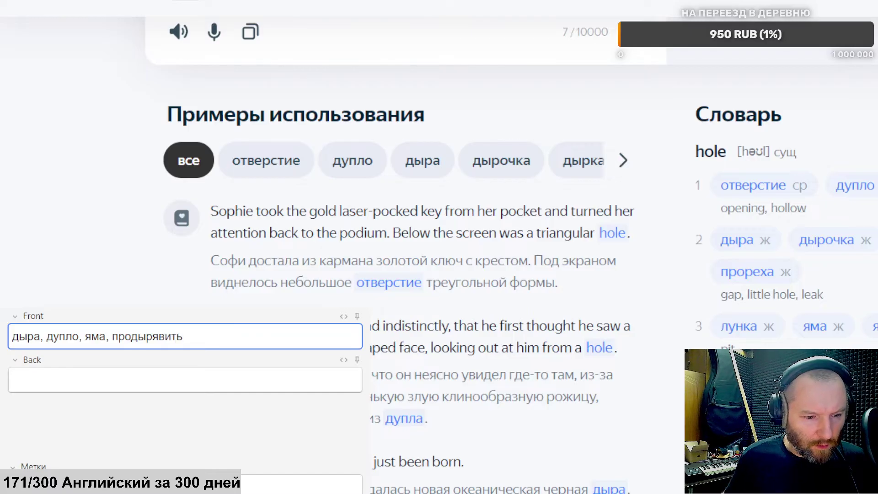
Step: Add the recorded audio clip after the translations in Front and move on to the Back field
{"action": "key", "text": "alt+Tab"}
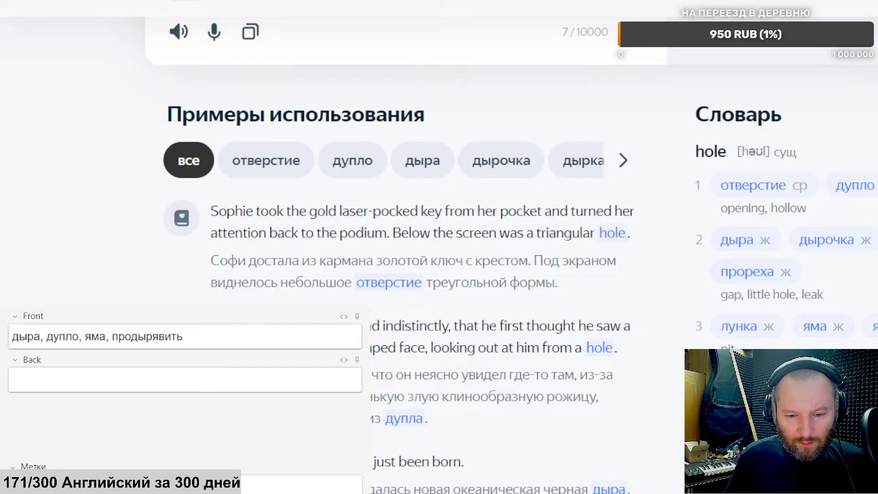
{"action": "key", "text": "Return"}
{"action": "left_click", "coordinate": [111, 381]}
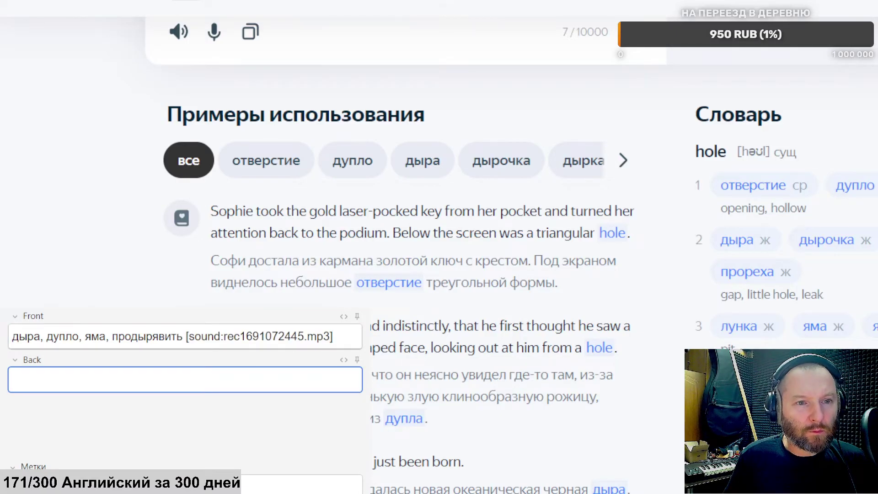
Step: Copy the spreadsheet example into Back, shorten it to "There was a hole there on the carpet" and add an empty line below
{"action": "key", "text": "alt+Tab"}
{"action": "left_click", "coordinate": [379, 192]}
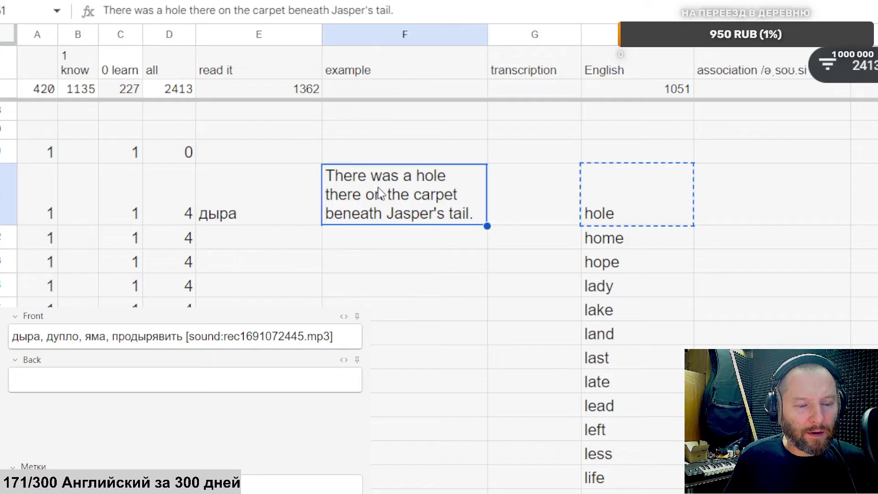
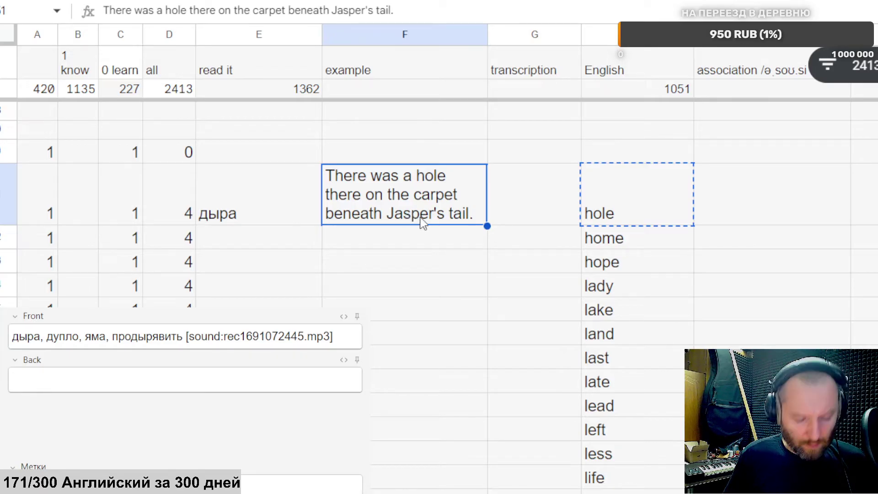
{"action": "key", "text": "ctrl+c"}
{"action": "left_click", "coordinate": [131, 383]}
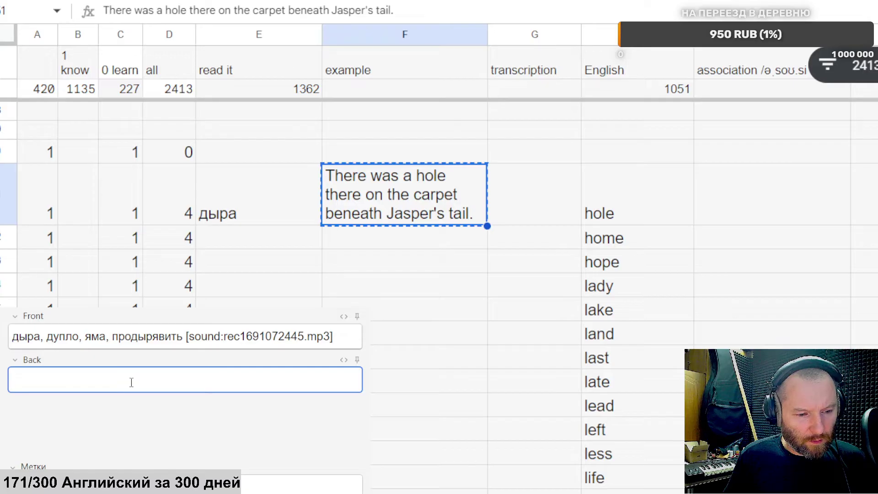
{"action": "key", "text": "ctrl+v"}
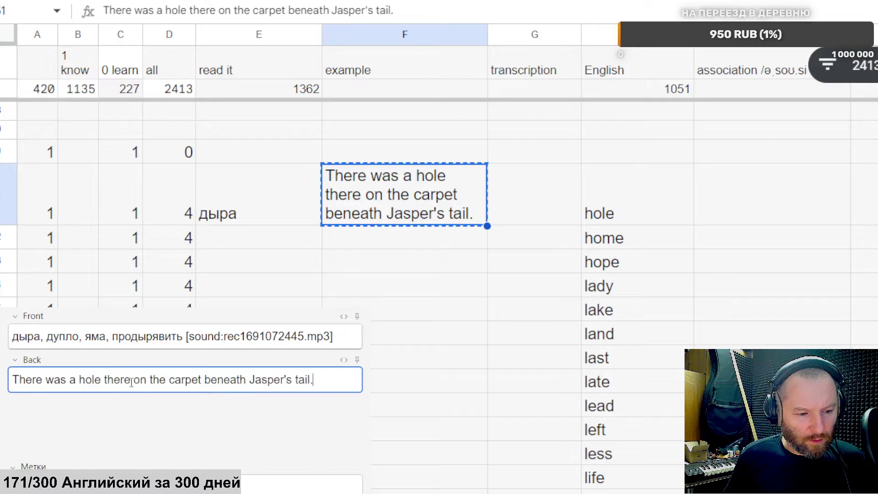
{"action": "left_click", "coordinate": [202, 379]}
{"action": "key", "text": "shift+End"}
{"action": "key", "text": "Return"}
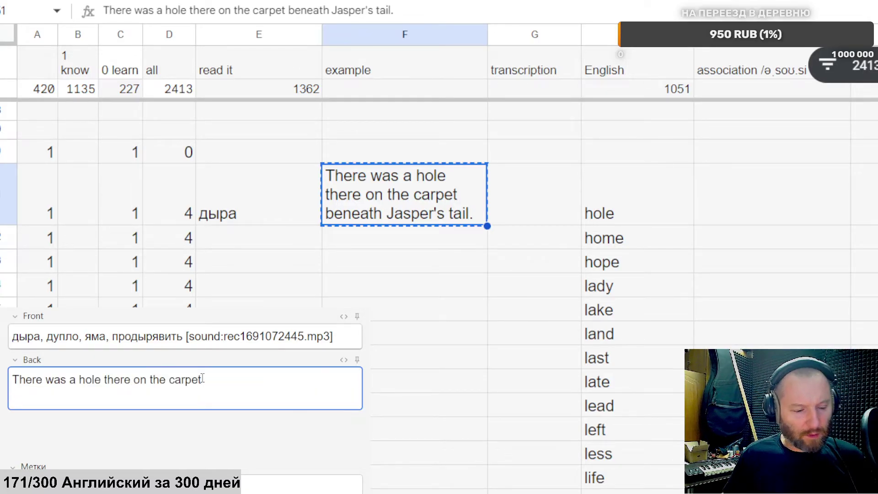
Step: Make "hole" bold in the Back example sentence and add the recorded audio clip after the sentence
{"action": "double_click", "coordinate": [89, 380]}
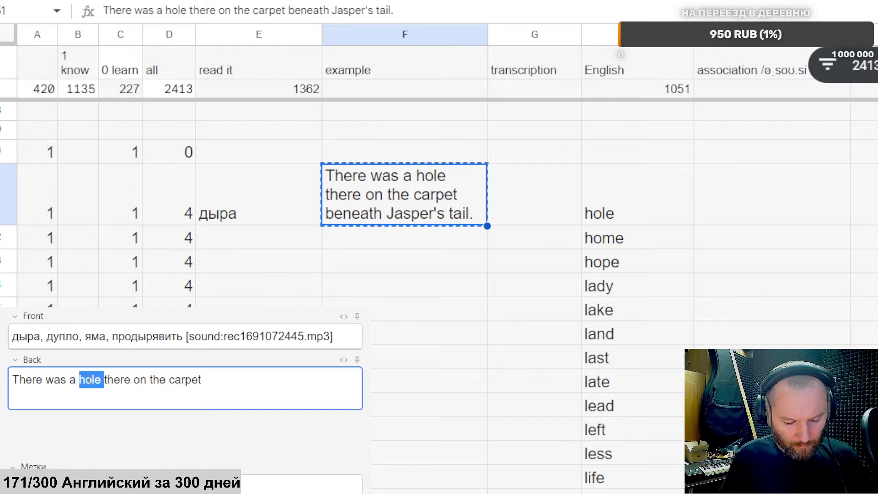
{"action": "key", "text": "ctrl+b"}
{"action": "left_click", "coordinate": [248, 386]}
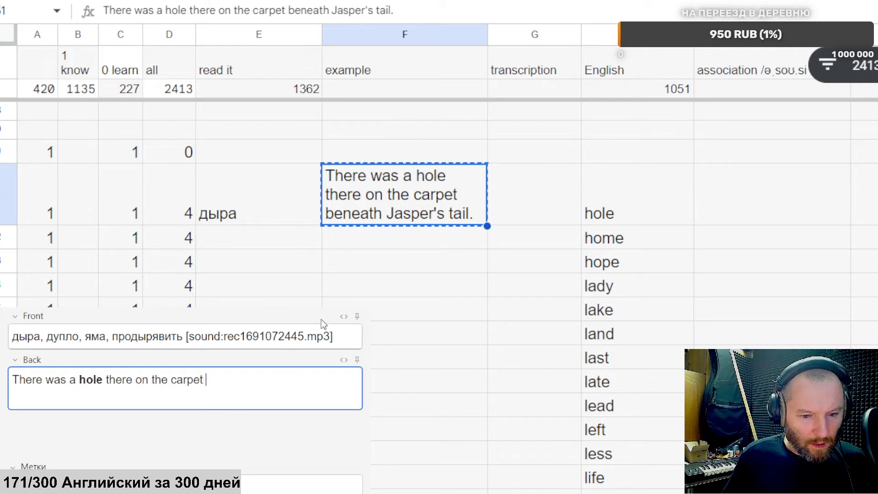
{"action": "left_click", "coordinate": [335, 305]}
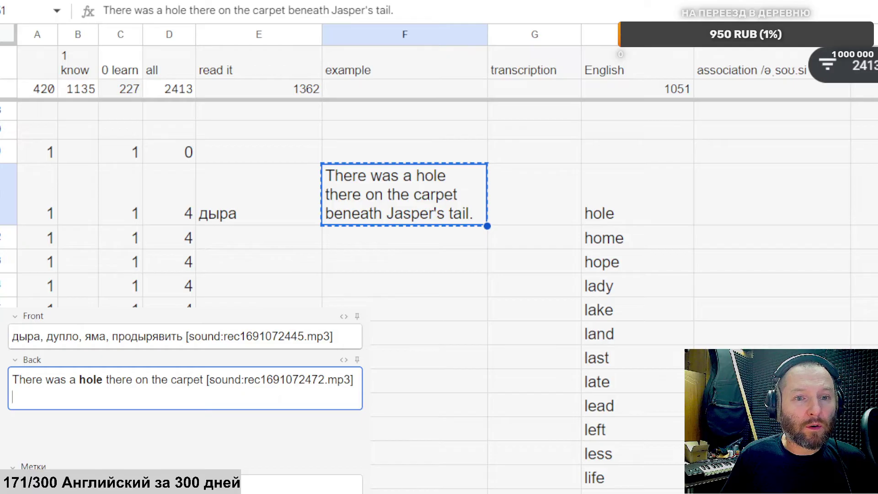
Step: Look up "hole" in the online dictionary and copy its US transcription /hoʊl/ below the Back example, followed by an empty line
{"action": "key", "text": "alt+Tab"}
{"action": "triple_click", "coordinate": [212, 15]}
{"action": "type", "text": "hole"}
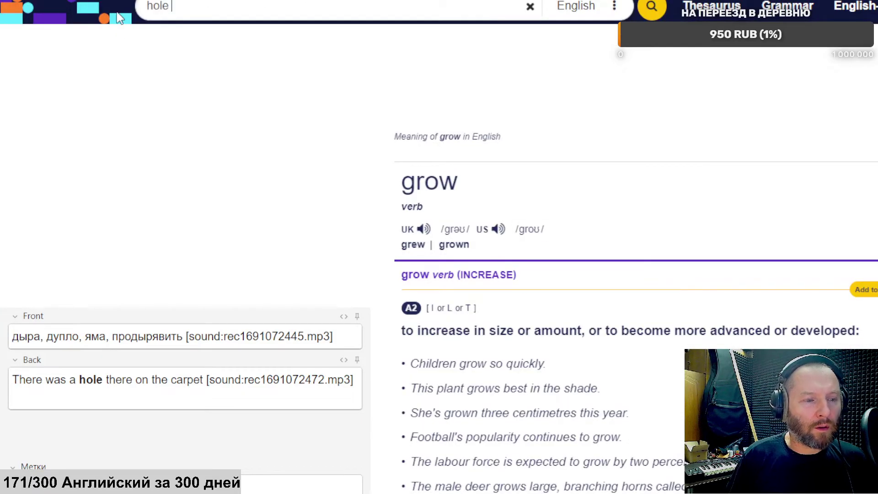
{"action": "key", "text": "Return"}
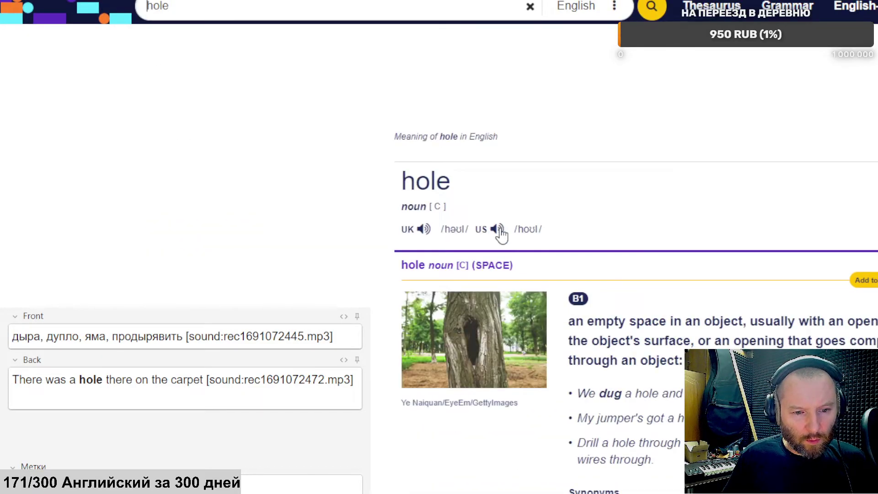
{"action": "left_click_drag", "start_coordinate": [548, 227], "coordinate": [514, 229]}
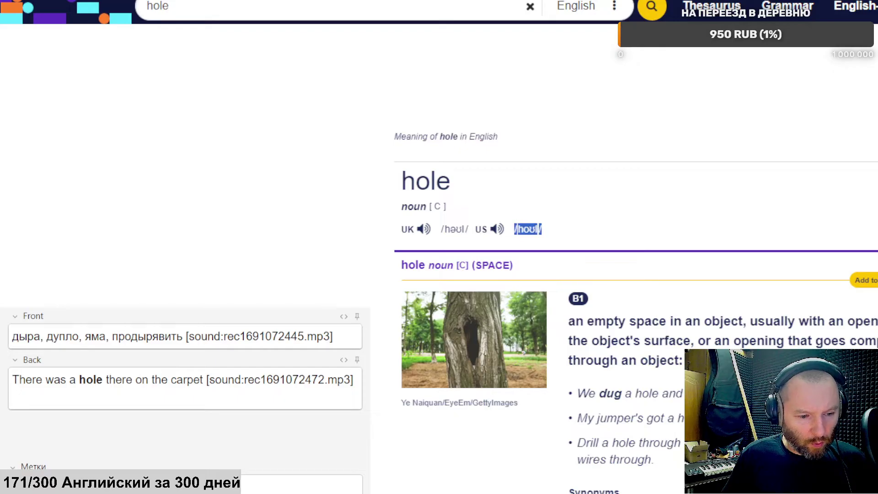
{"action": "left_click", "coordinate": [103, 395]}
{"action": "key", "text": "ctrl+v"}
{"action": "key", "text": "Return"}
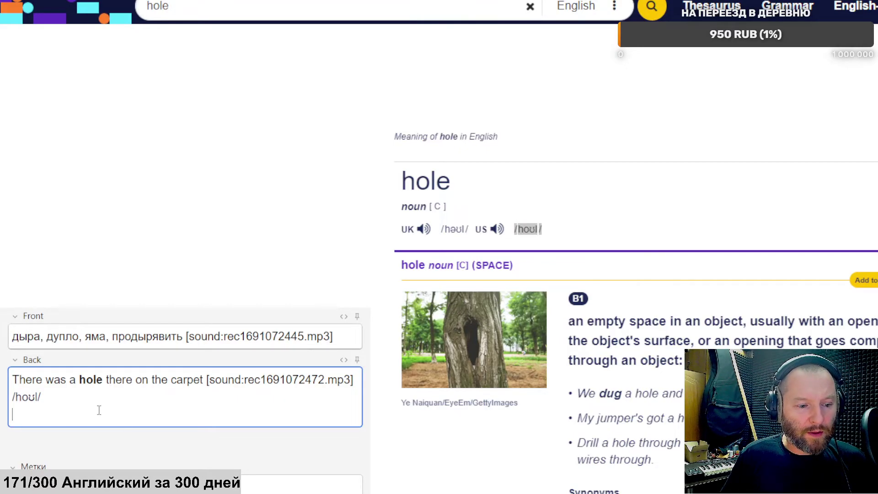
Step: Search the web images for "hole" and open the "Into the deepest hole on Earth" picture
{"action": "double_click", "coordinate": [86, 380]}
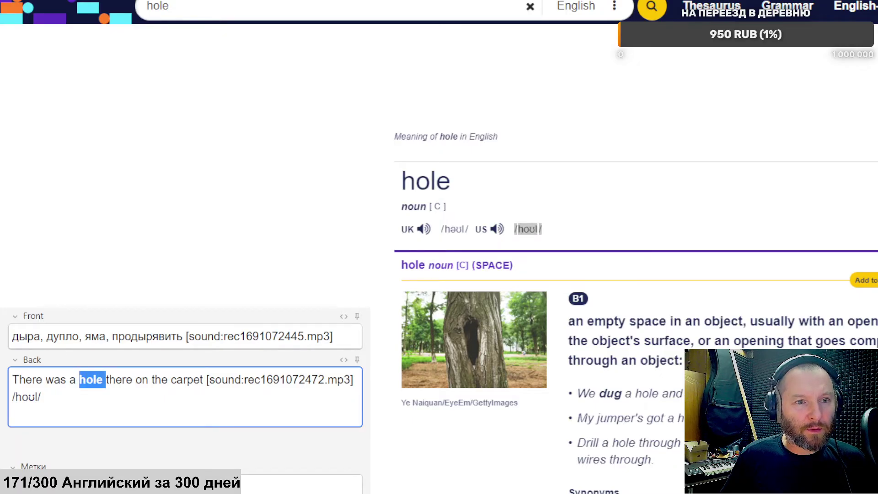
{"action": "key", "text": "alt+Tab"}
{"action": "key", "text": "ctrl+v"}
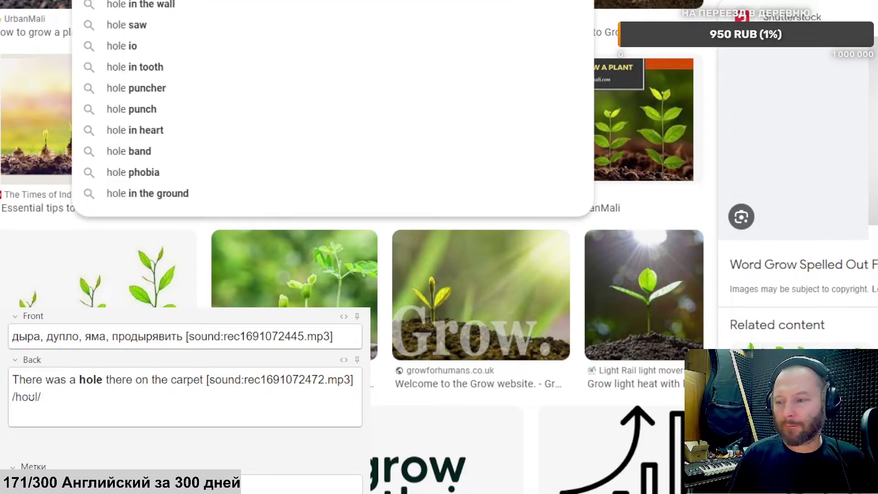
{"action": "key", "text": "Return"}
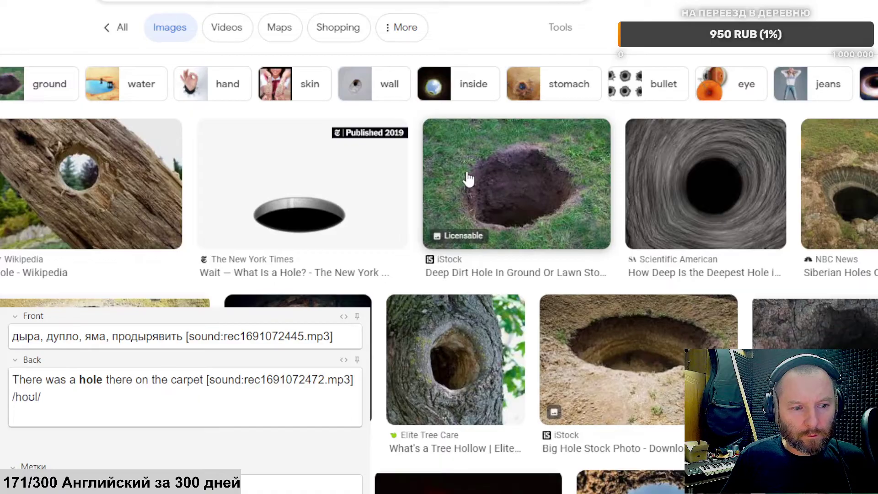
{"action": "scroll", "coordinate": [472, 173], "scroll_direction": "down", "scroll_amount": 6}
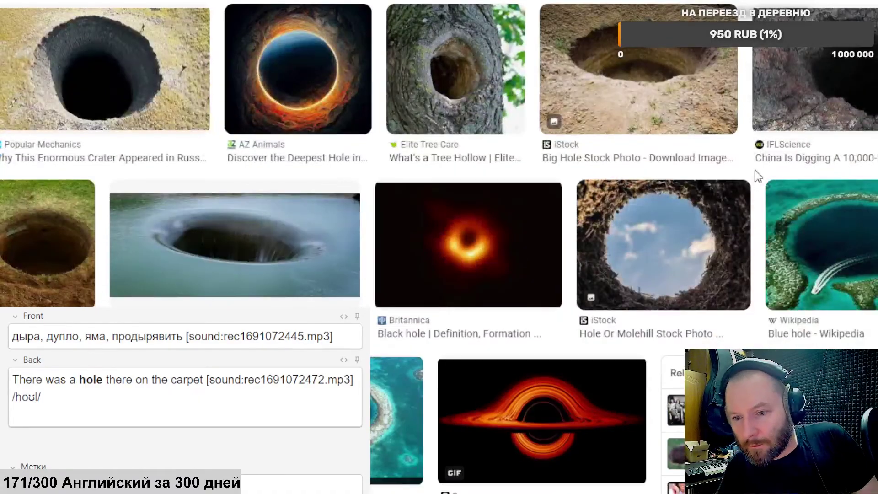
{"action": "scroll", "coordinate": [758, 175], "scroll_direction": "down", "scroll_amount": 10}
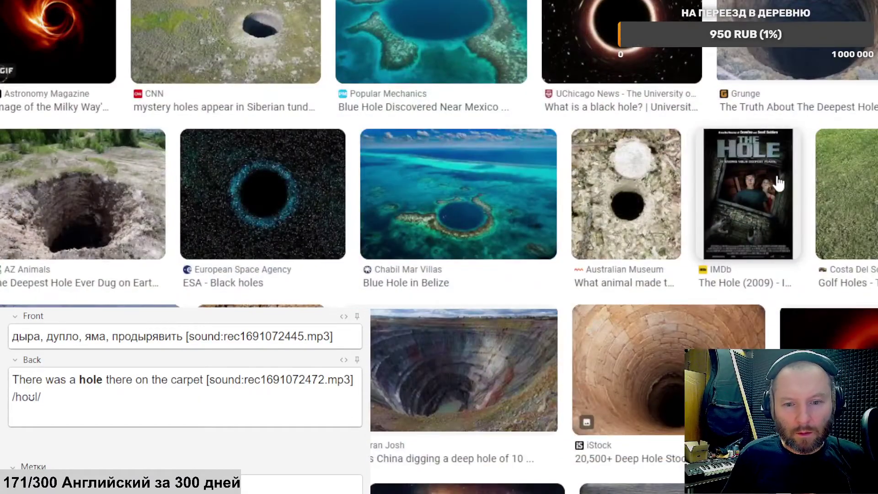
{"action": "scroll", "coordinate": [779, 183], "scroll_direction": "down", "scroll_amount": 10}
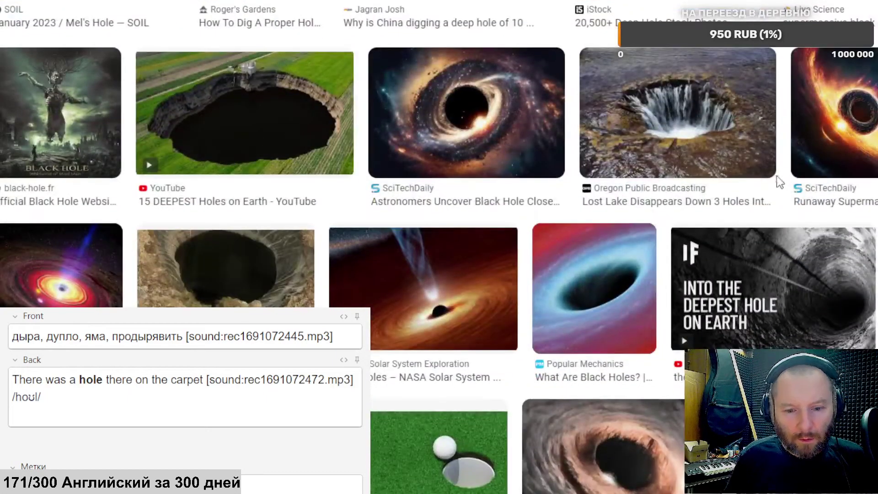
{"action": "left_click", "coordinate": [783, 272]}
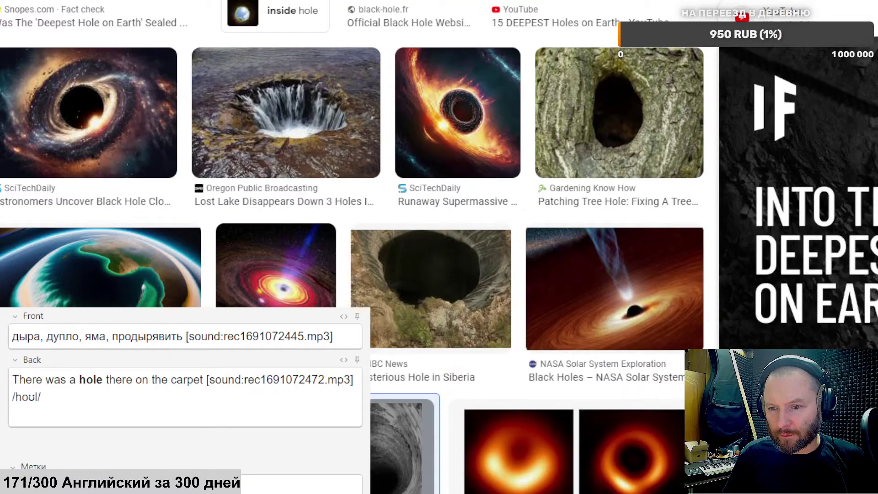
Step: Paste the "Into the deepest hole on Earth" picture below the transcription in Back and add the card
{"action": "left_click", "coordinate": [51, 409]}
{"action": "key", "text": "ctrl+v"}
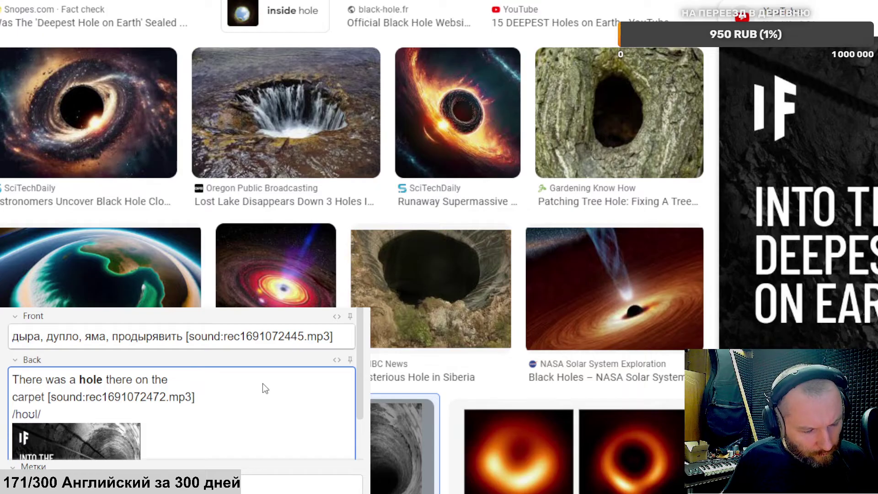
{"action": "scroll", "coordinate": [301, 374], "scroll_direction": "down", "scroll_amount": 1}
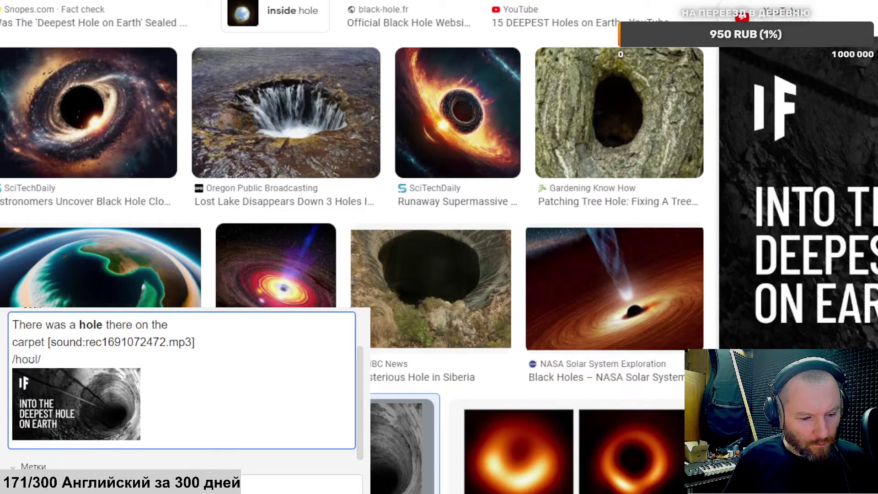
{"action": "key", "text": "ctrl+Return"}
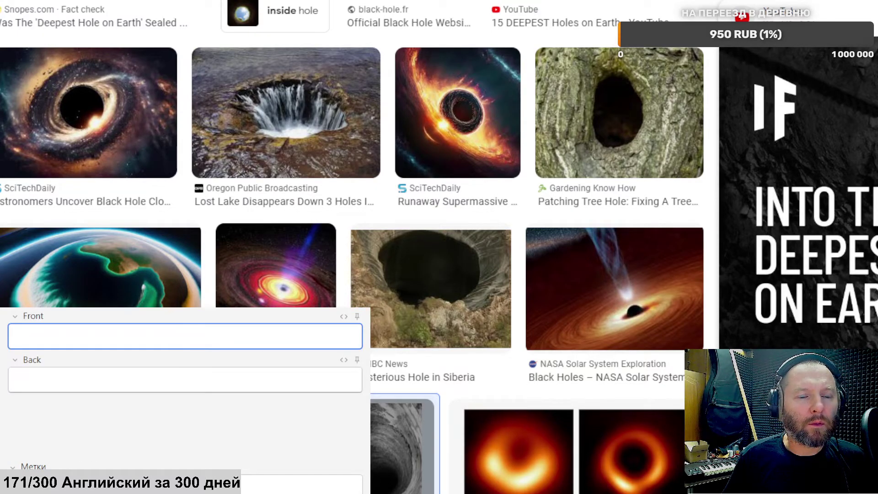
Step: Clear the finished "hole" row in the spreadsheet and the leftover counter cells in the two rows above it
{"action": "key", "text": "alt+Tab"}
{"action": "left_click_drag", "start_coordinate": [606, 204], "coordinate": [15, 180]}
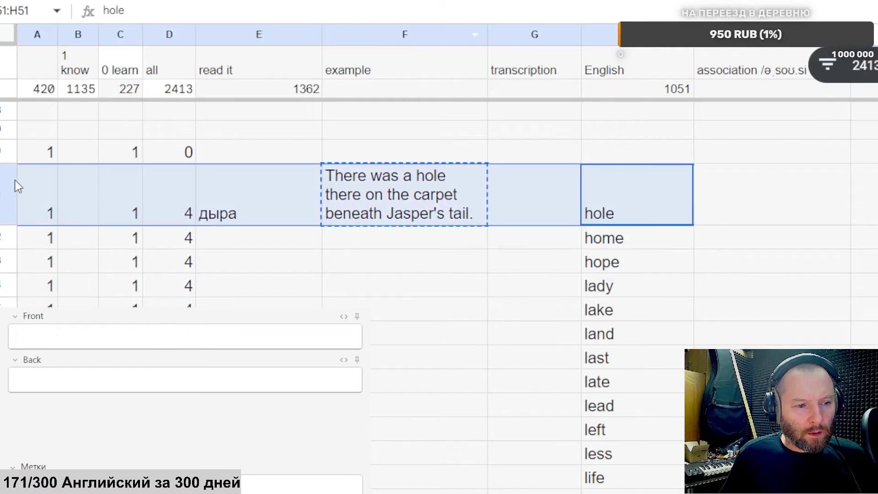
{"action": "key", "text": "Delete"}
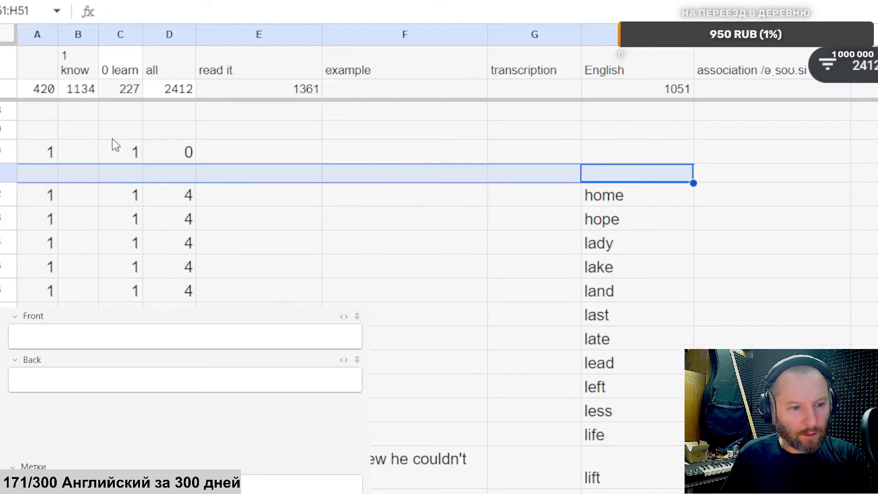
{"action": "left_click", "coordinate": [37, 130]}
{"action": "left_click", "coordinate": [192, 154], "text": "shift"}
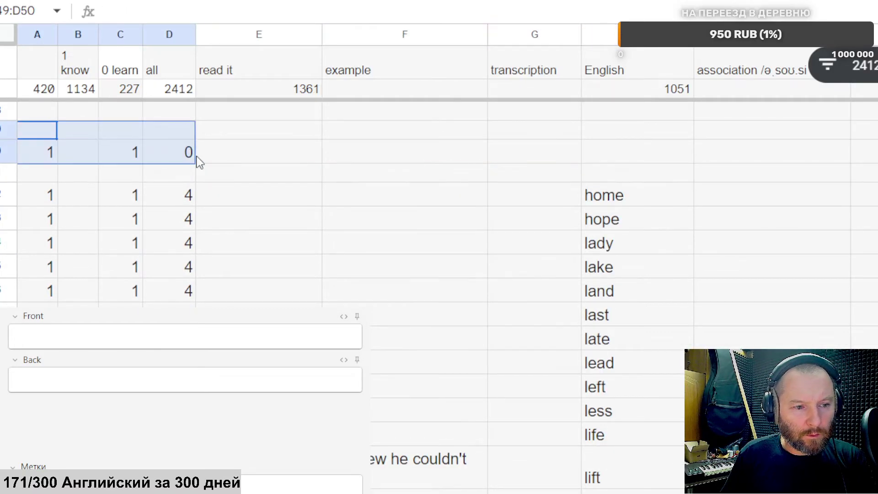
{"action": "key", "text": "Delete"}
Step: Delete the words "home", "hope" and "lady" from the English column and clear the rest of their rows
{"action": "left_click", "coordinate": [612, 192]}
{"action": "key", "text": "Delete"}
{"action": "left_click", "coordinate": [625, 214]}
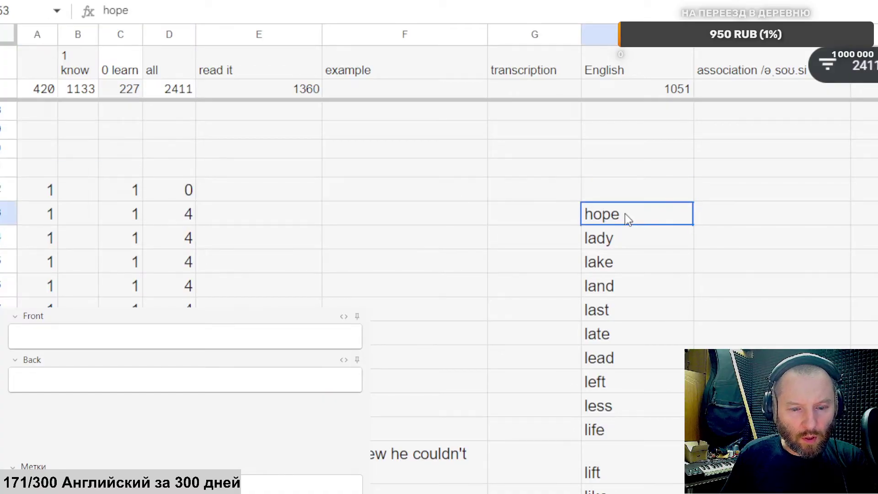
{"action": "key", "text": "Delete"}
{"action": "left_click", "coordinate": [618, 237]}
{"action": "key", "text": "Delete"}
{"action": "left_click", "coordinate": [619, 262]}
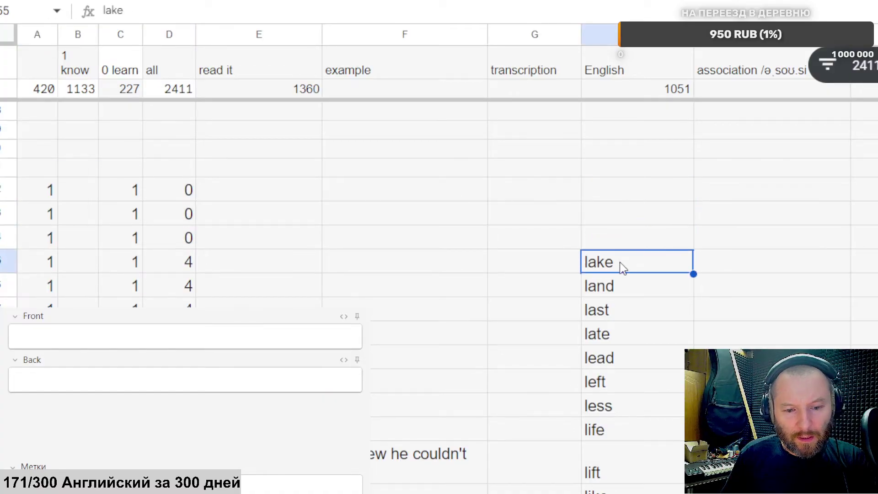
{"action": "scroll", "coordinate": [619, 262], "scroll_direction": "down", "scroll_amount": 1}
{"action": "left_click_drag", "start_coordinate": [607, 190], "coordinate": [31, 129]}
{"action": "key", "text": "Delete"}
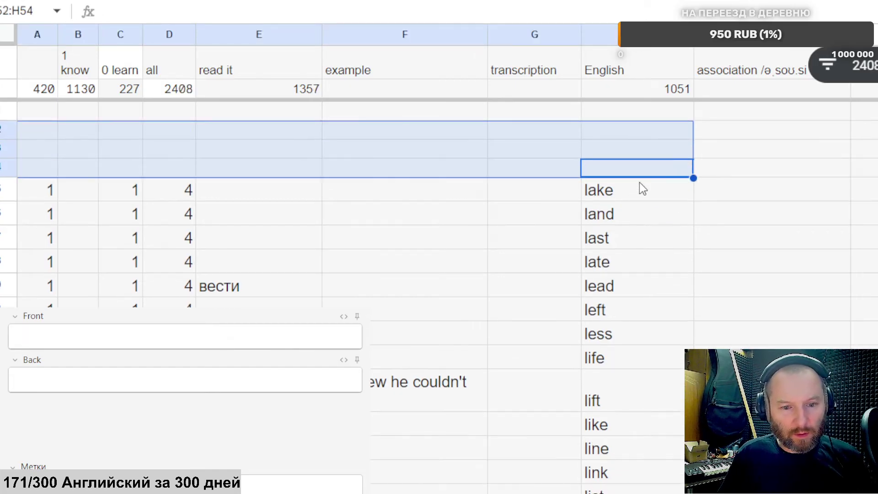
Step: Copy "lake" from the spreadsheet, translate it in the online translator in place of "hole" and return to the spreadsheet
{"action": "left_click", "coordinate": [640, 188]}
{"action": "key", "text": "ctrl+c"}
{"action": "type", "text": "c"}
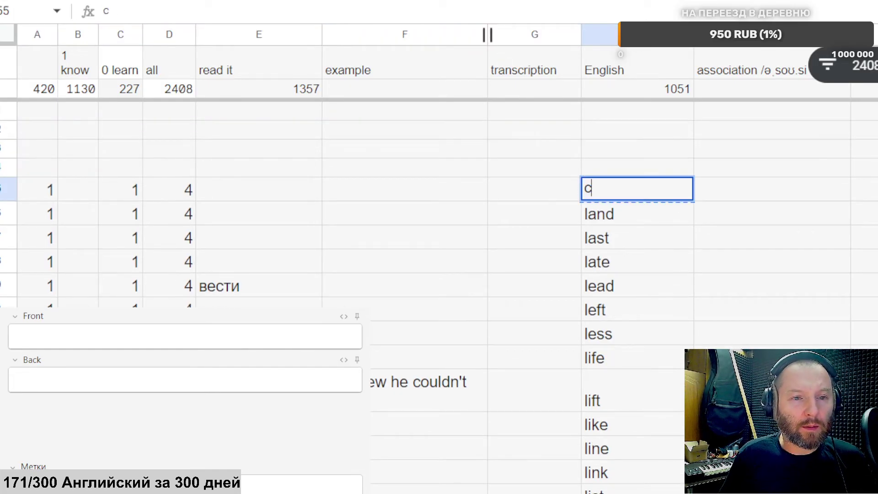
{"action": "left_click", "coordinate": [439, 1]}
{"action": "scroll", "coordinate": [331, 34], "scroll_direction": "up", "scroll_amount": 4}
{"action": "key", "text": "ctrl+v"}
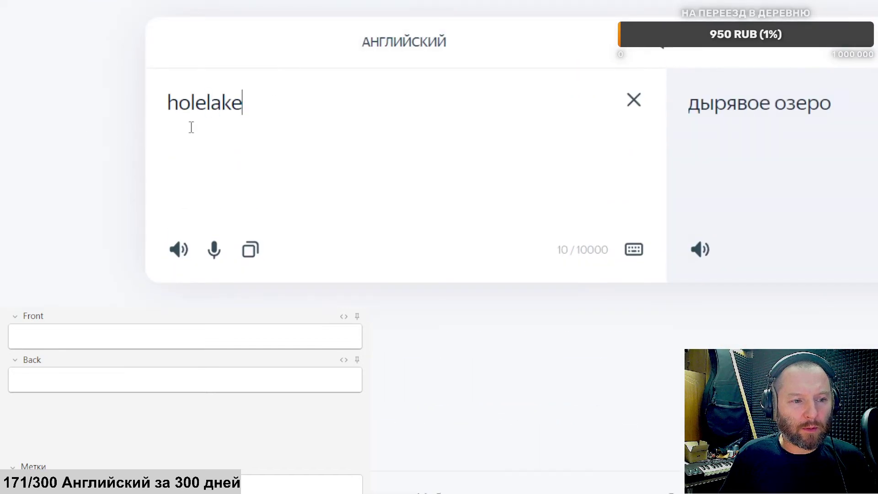
{"action": "key", "text": "ctrl+a"}
{"action": "key", "text": "ctrl+v"}
{"action": "key", "text": "alt+Tab"}
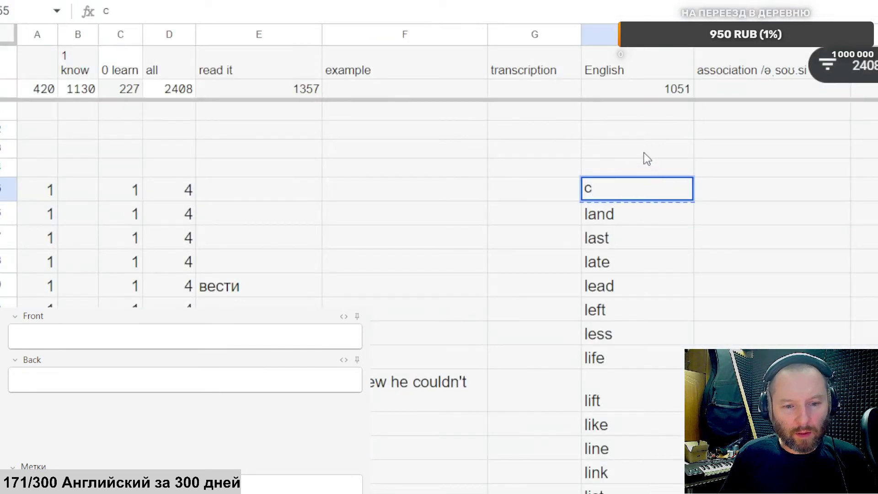
Step: Clear the English cell that held "lake" and delete the words "land", "last" and "late" below it
{"action": "key", "text": "BackSpace"}
{"action": "left_click", "coordinate": [658, 218]}
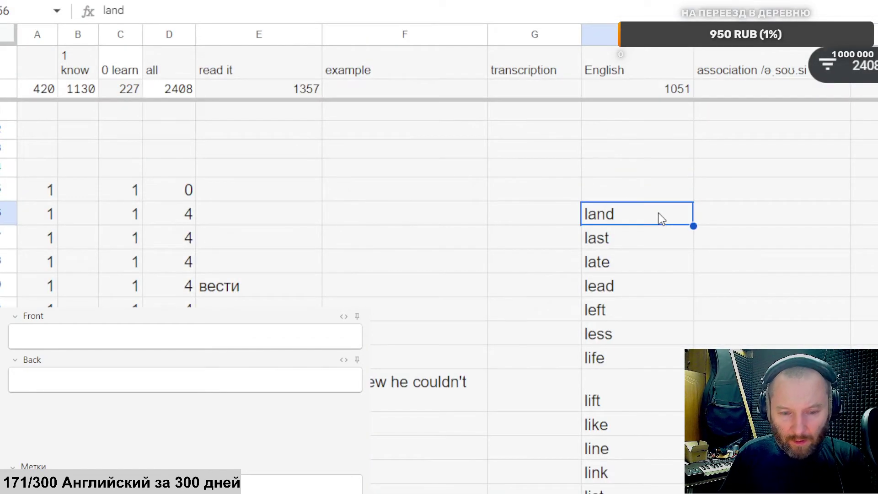
{"action": "key", "text": "Delete"}
{"action": "left_click", "coordinate": [638, 242]}
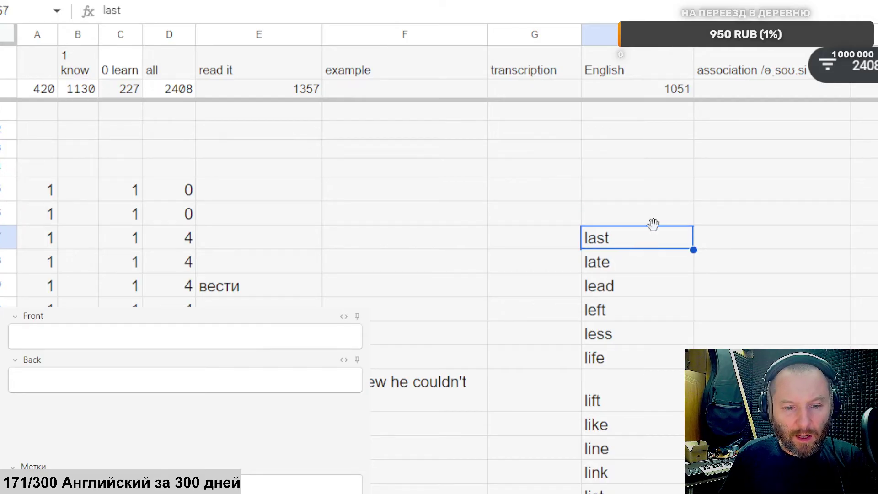
{"action": "key", "text": "Delete"}
{"action": "left_click", "coordinate": [629, 262]}
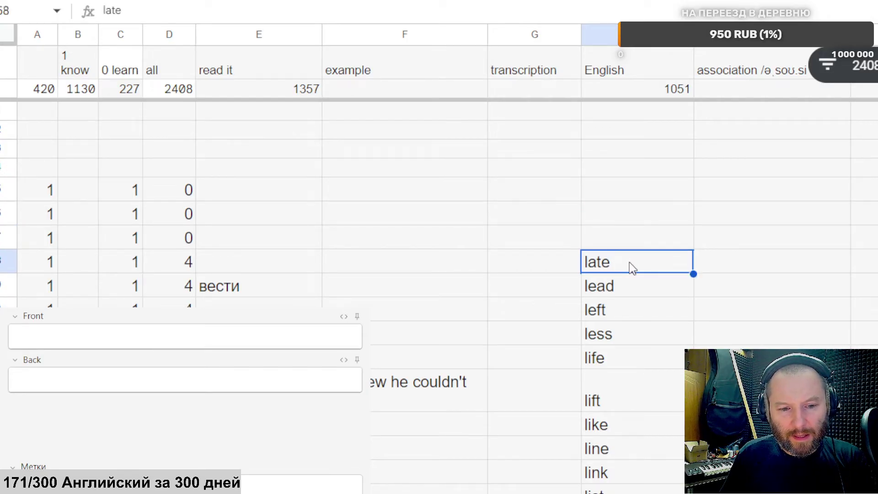
{"action": "key", "text": "Delete"}
Step: Copy "lead" from the spreadsheet and translate it in the online translator in place of "lake"
{"action": "left_click", "coordinate": [625, 285]}
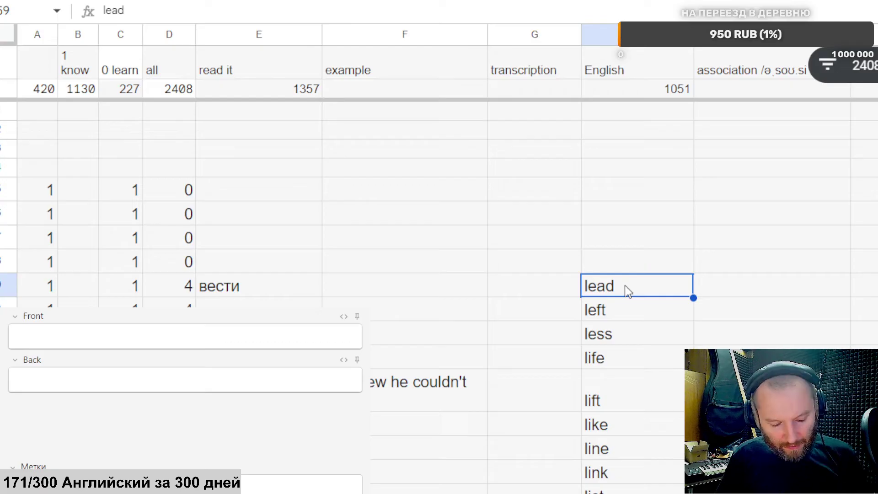
{"action": "key", "text": "ctrl+c"}
{"action": "key", "text": "alt+Tab"}
{"action": "key", "text": "ctrl+a"}
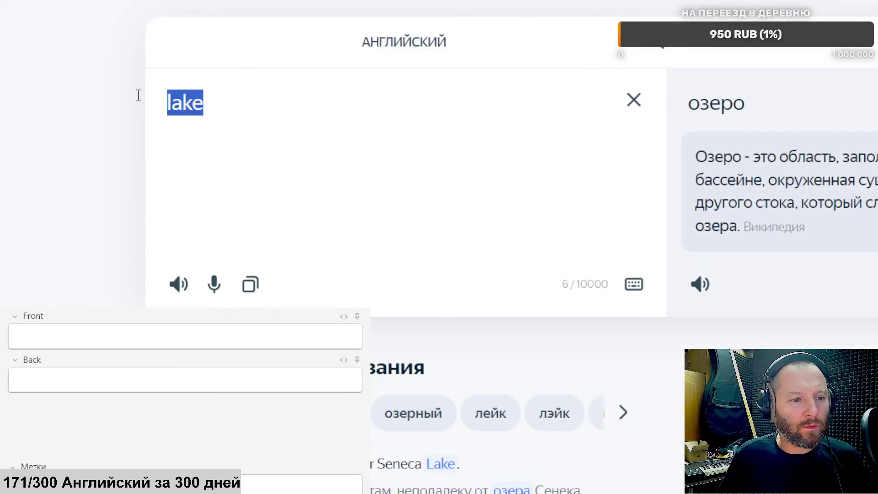
{"action": "key", "text": "ctrl+v"}
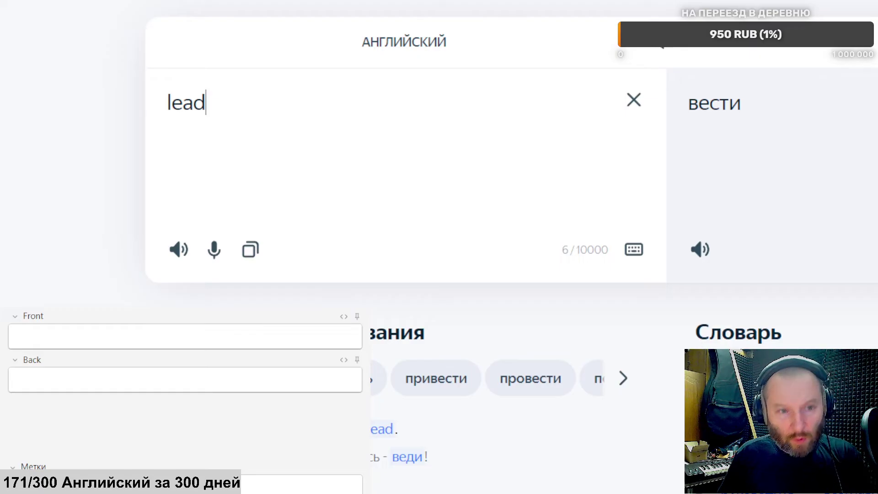
Step: Copy "lead" again from the English column of the spreadsheet, keeping the word there, and return to the online translator
{"action": "key", "text": "alt+Tab"}
{"action": "key", "text": "Delete"}
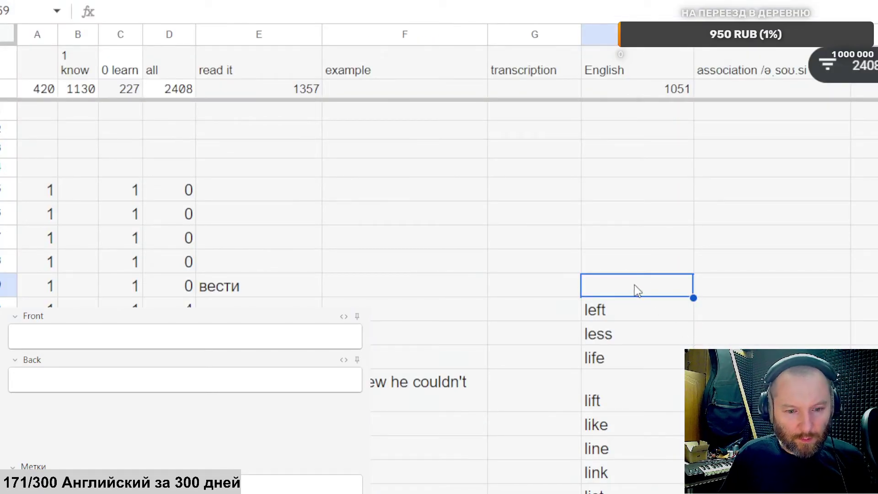
{"action": "key", "text": "ctrl+z"}
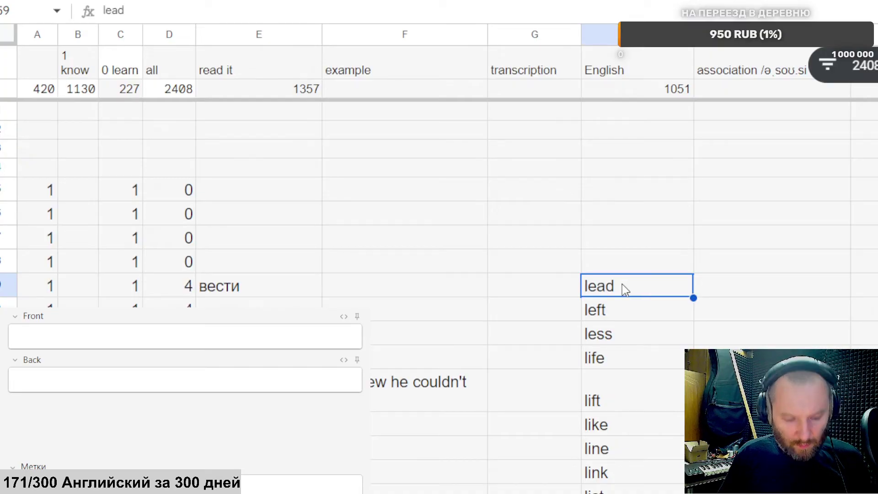
{"action": "key", "text": "ctrl+c"}
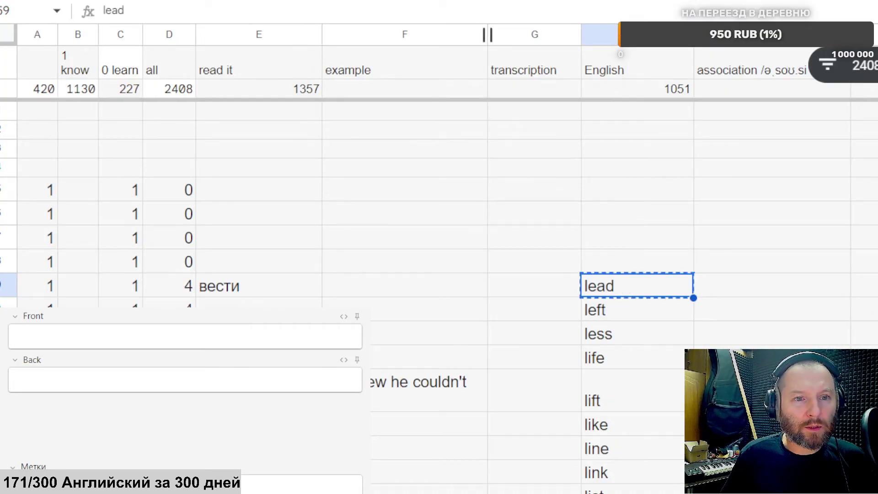
{"action": "key", "text": "alt+Tab"}
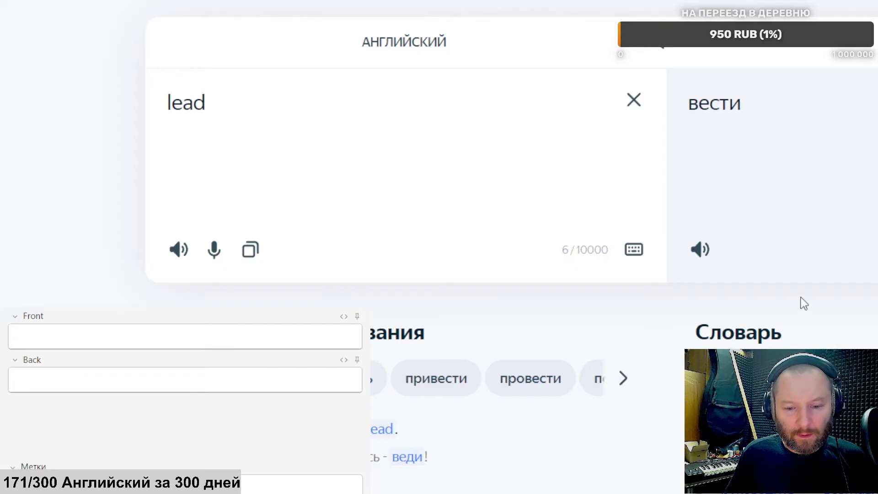
Step: Enter the translations "вести, руководить, лидировать, свинец" in the Front field of the new card
{"action": "scroll", "coordinate": [803, 304], "scroll_direction": "down", "scroll_amount": 5}
{"action": "left_click", "coordinate": [98, 327]}
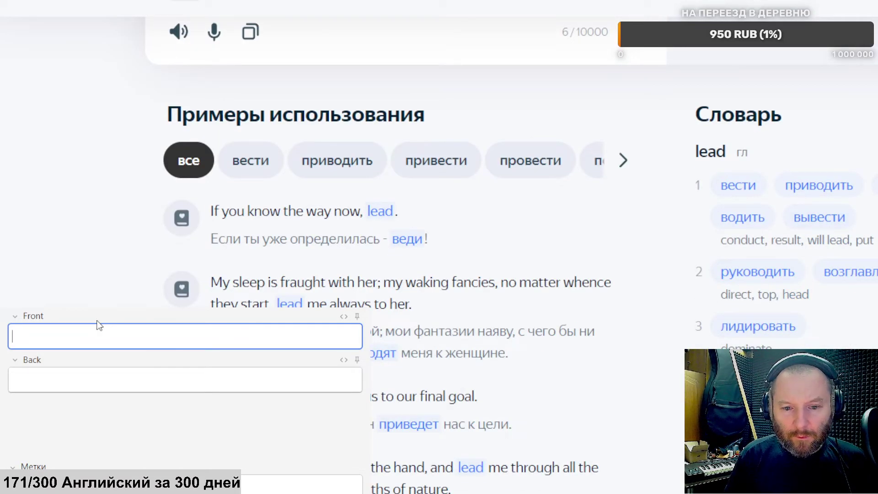
{"action": "type", "text": "Вест"}
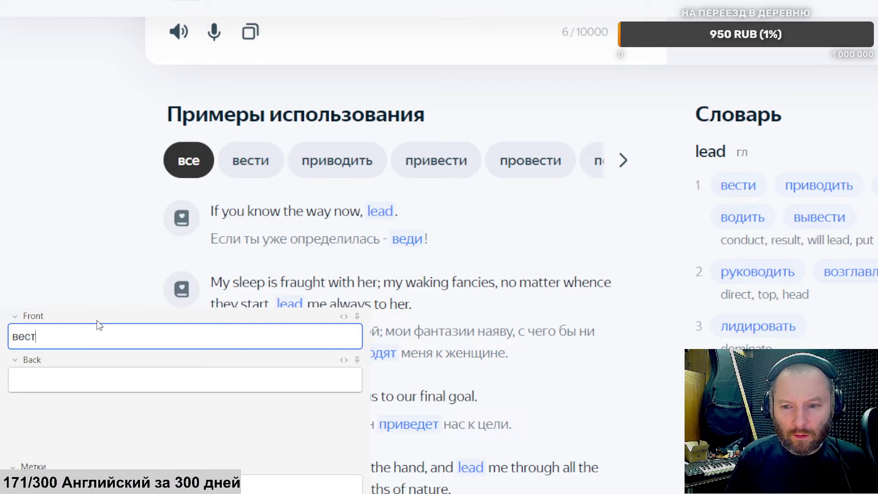
{"action": "type", "text": "и, руководить, "}
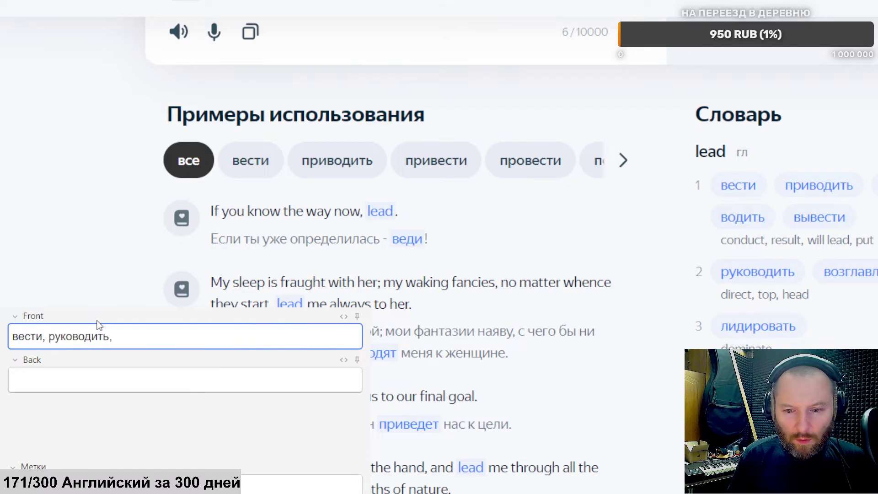
{"action": "type", "text": "лидировать, "}
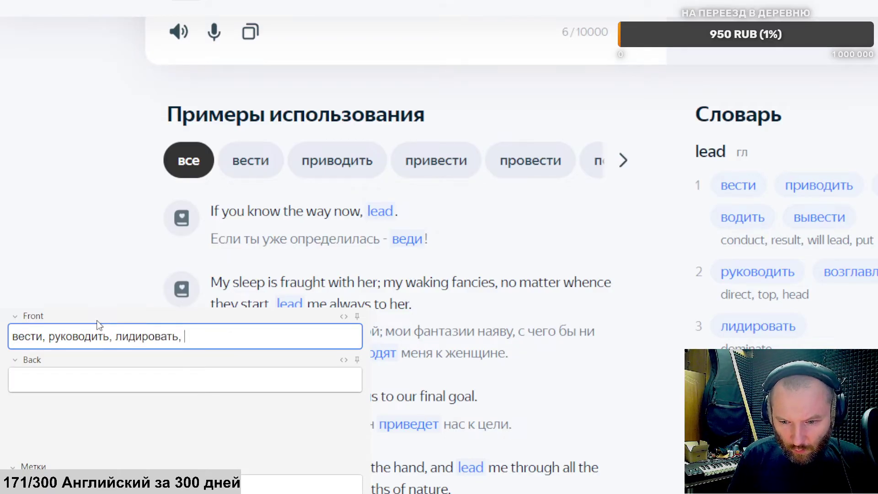
{"action": "type", "text": "свинец"}
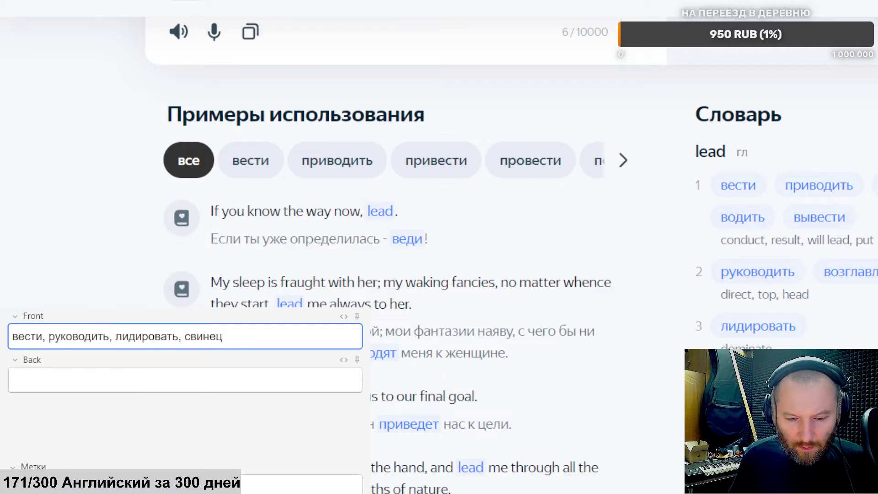
Step: Insert "главнвый," before "свинец" in the Front field, following the translator's dictionary entries
{"action": "scroll", "coordinate": [412, 183], "scroll_direction": "down", "scroll_amount": 5}
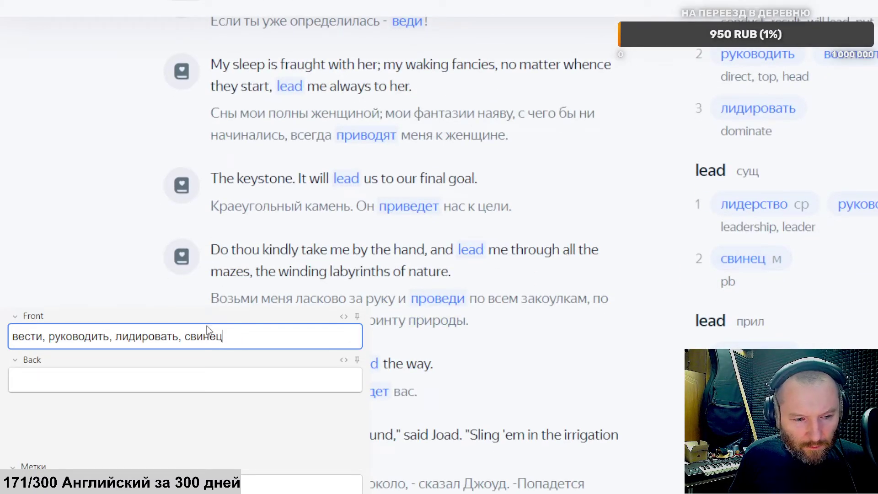
{"action": "left_click", "coordinate": [187, 339]}
{"action": "type", "text": "главнвый,"}
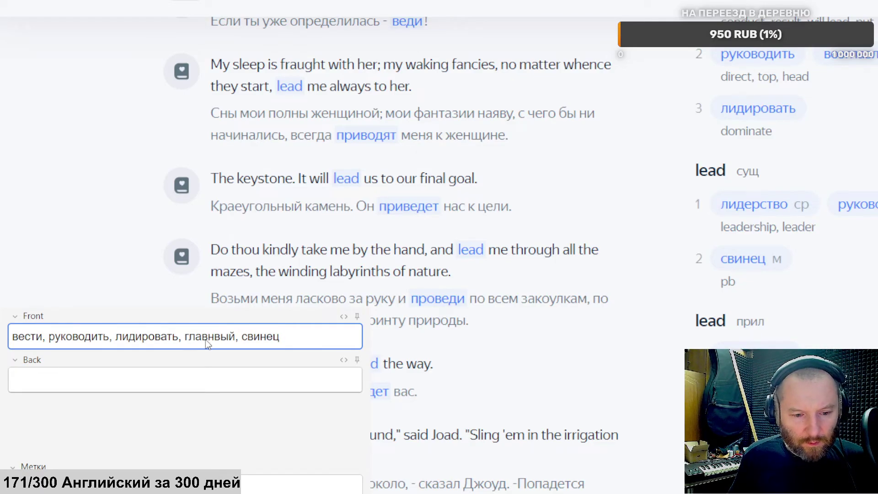
Step: Add an audio recording at the start of the Front field in place of "вести,", keeping the remaining translations after it
{"action": "left_click", "coordinate": [293, 336]}
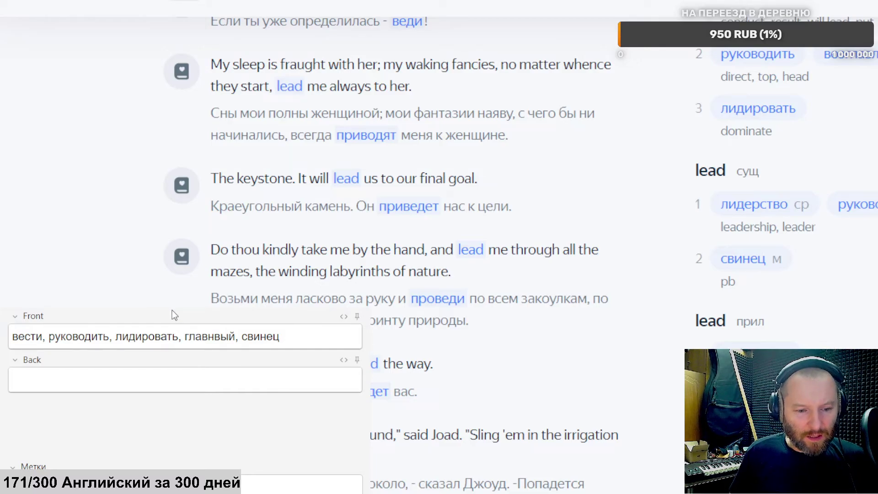
{"action": "left_click", "coordinate": [26, 337]}
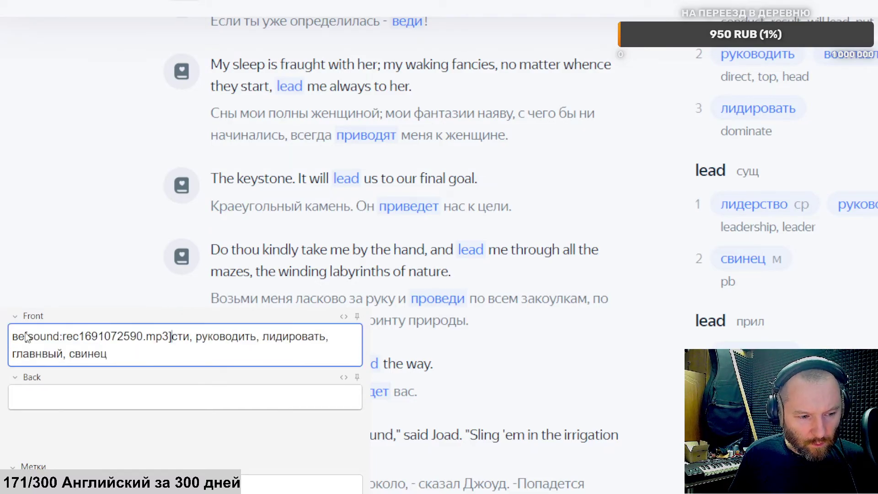
{"action": "left_click_drag", "start_coordinate": [28, 336], "coordinate": [24, 341]}
{"action": "key", "text": "BackSpace"}
{"action": "key", "text": "BackSpace"}
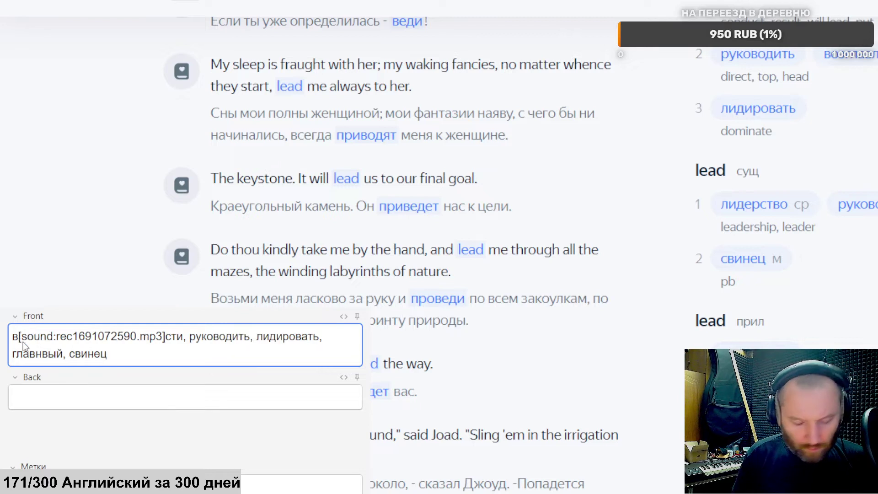
{"action": "key", "text": "Right"}
{"action": "key", "text": "Right"}
{"action": "key", "text": "Right"}
{"action": "key", "text": "Right"}
{"action": "key", "text": "Right"}
{"action": "key", "text": "Right"}
{"action": "key", "text": "Right"}
{"action": "key", "text": "Right"}
{"action": "key", "text": "Right"}
{"action": "key", "text": "Right"}
{"action": "key", "text": "Right"}
{"action": "key", "text": "Right"}
{"action": "key", "text": "Right"}
{"action": "key", "text": "Right"}
{"action": "key", "text": "Right"}
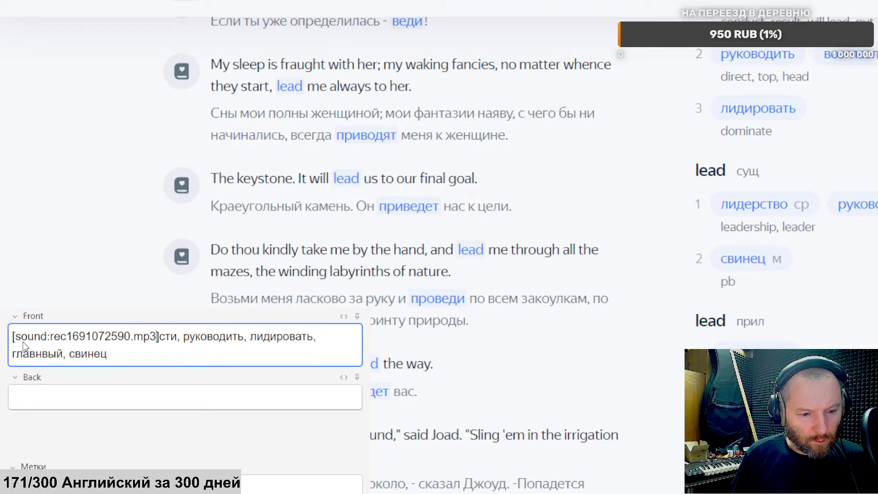
{"action": "key", "text": "Delete"}
{"action": "key", "text": "Delete"}
{"action": "key", "text": "Delete"}
{"action": "key", "text": "Delete"}
{"action": "key", "text": "Delete"}
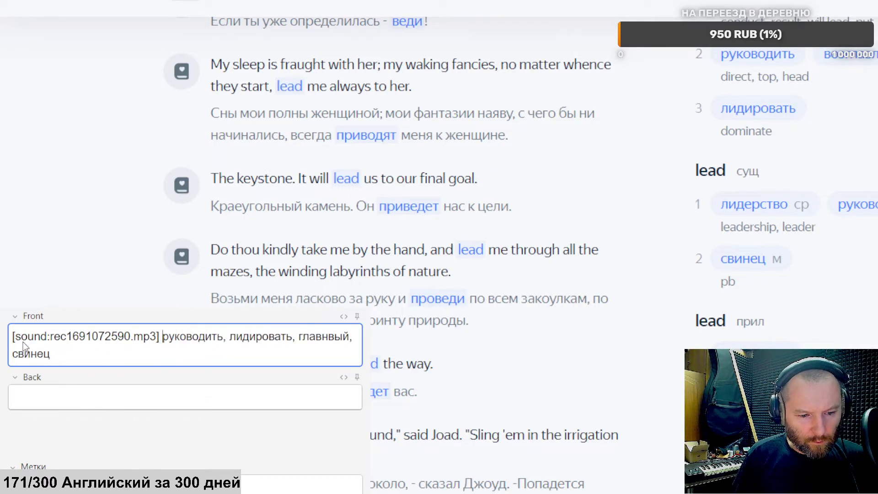
Step: Copy "lead" from the translator and look it up in the online dictionary in place of "hole"
{"action": "left_click", "coordinate": [13, 396]}
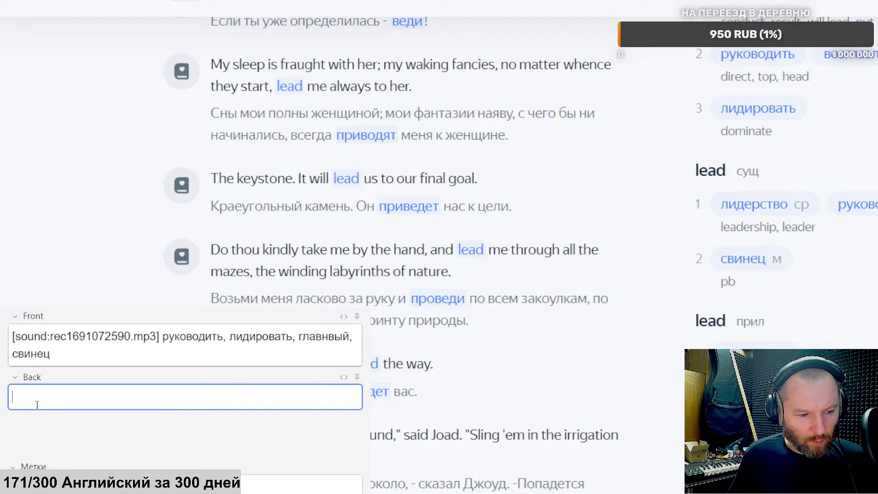
{"action": "left_click", "coordinate": [136, 94]}
{"action": "key", "text": "ctrl+a"}
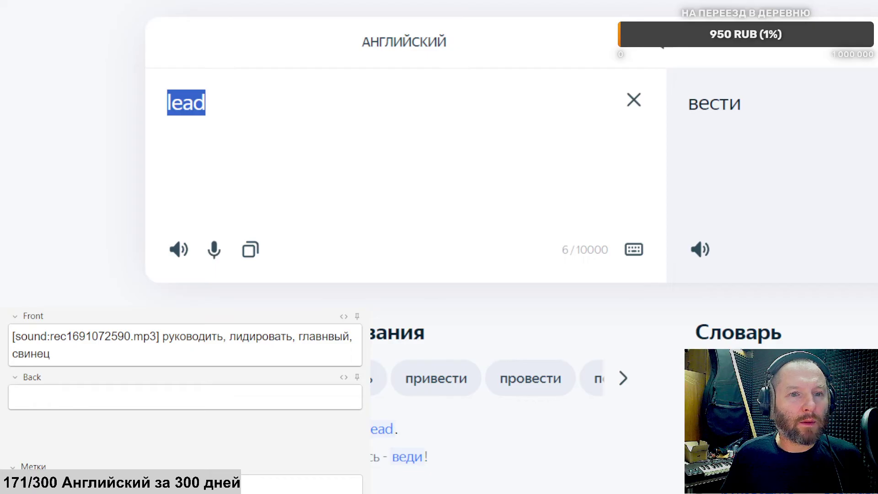
{"action": "key", "text": "ctrl+z"}
{"action": "key", "text": "ctrl+Tab"}
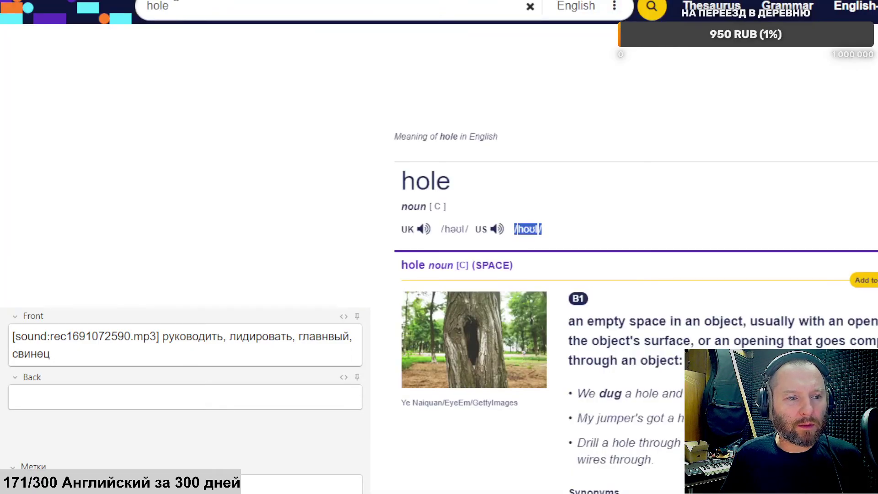
{"action": "double_click", "coordinate": [178, 6]}
{"action": "key", "text": "ctrl+v"}
{"action": "key", "text": "Return"}
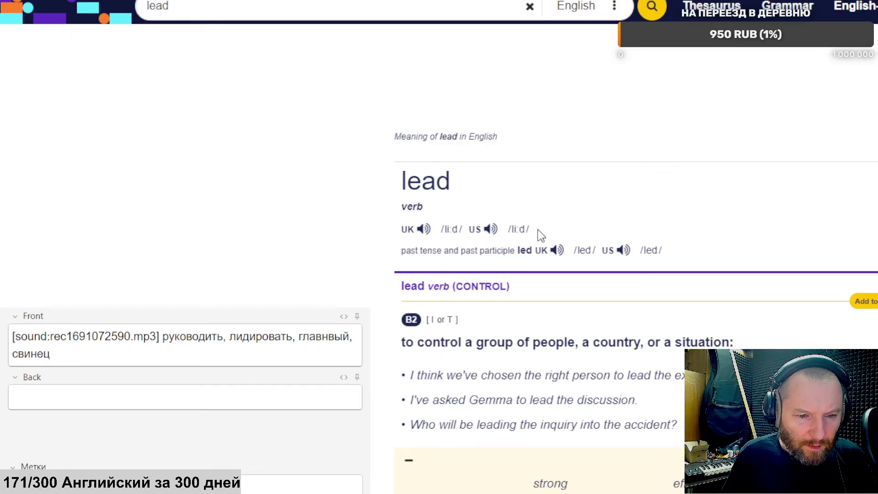
Step: Copy the US transcription /li:d/ of the verb "lead" into the Back field and leave an empty line above it
{"action": "left_click_drag", "start_coordinate": [532, 228], "coordinate": [509, 230]}
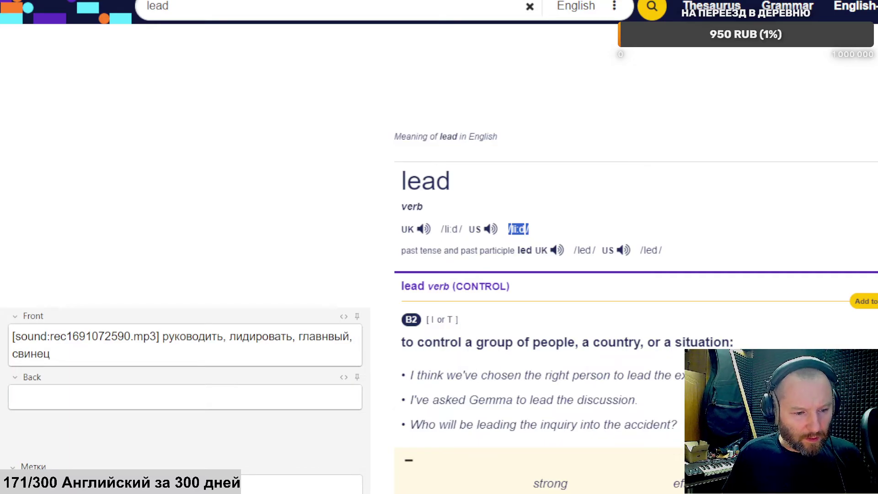
{"action": "left_click", "coordinate": [64, 396]}
{"action": "key", "text": "ctrl+v"}
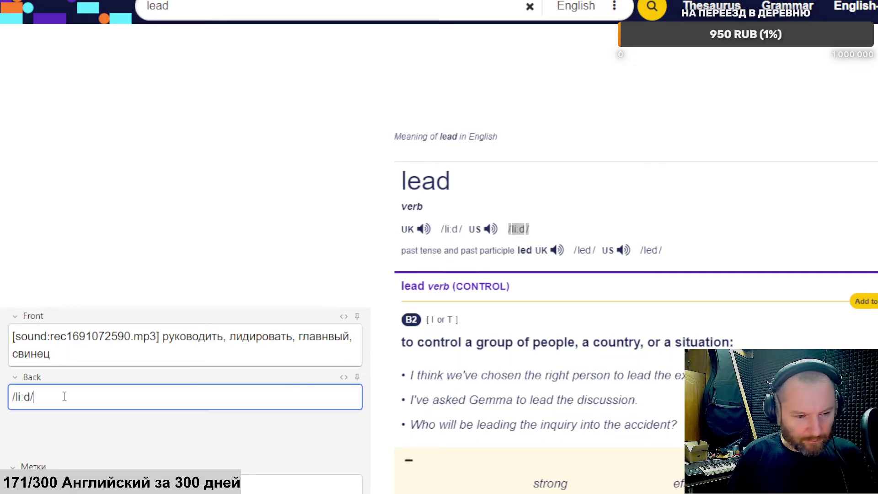
{"action": "key", "text": "Home"}
{"action": "key", "text": "Return"}
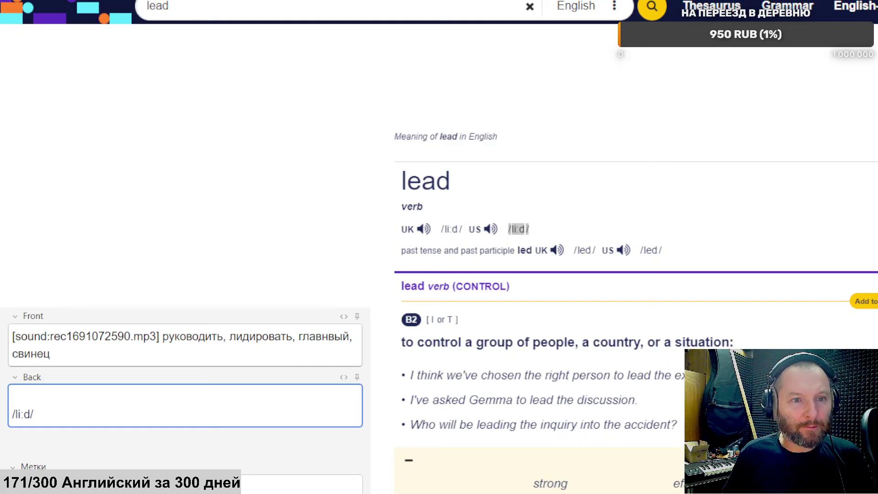
Step: Switch to the image search and search for pictures of "lead" in place of "hole"
{"action": "key", "text": "alt+Tab"}
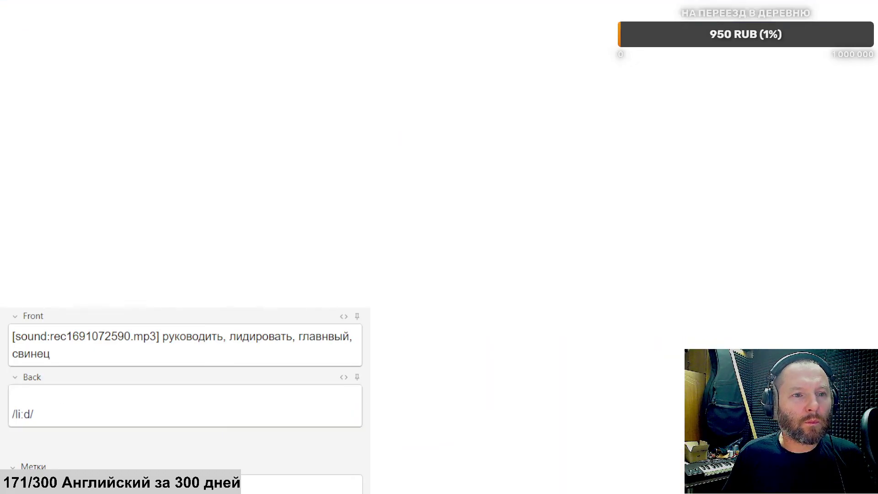
{"action": "key", "text": "alt+Tab"}
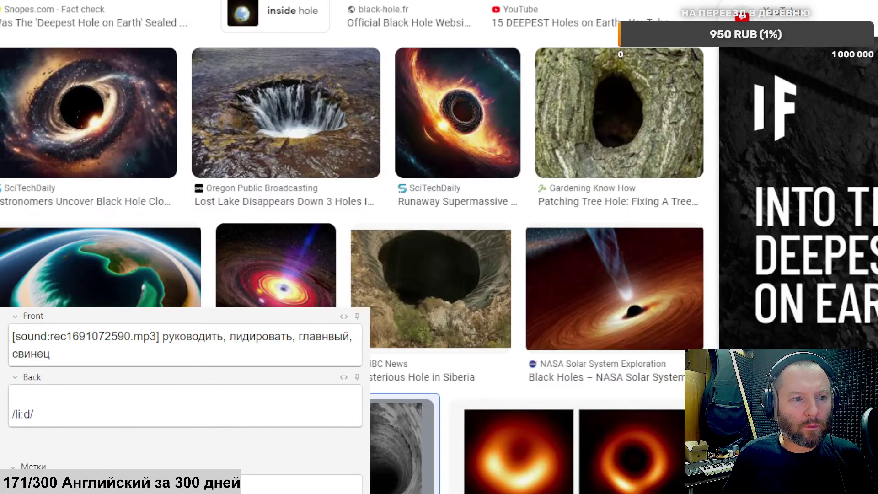
{"action": "key", "text": "ctrl+v"}
{"action": "key", "text": "Return"}
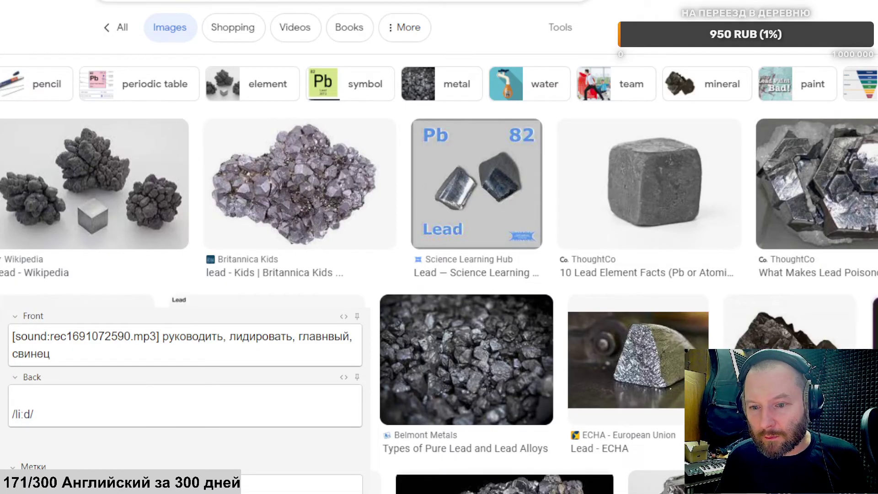
Step: Add the picture "The Toxic Effects of Lead" from the image results to the Back field above the transcription, with an empty line over it
{"action": "scroll", "coordinate": [503, 206], "scroll_direction": "down", "scroll_amount": 3}
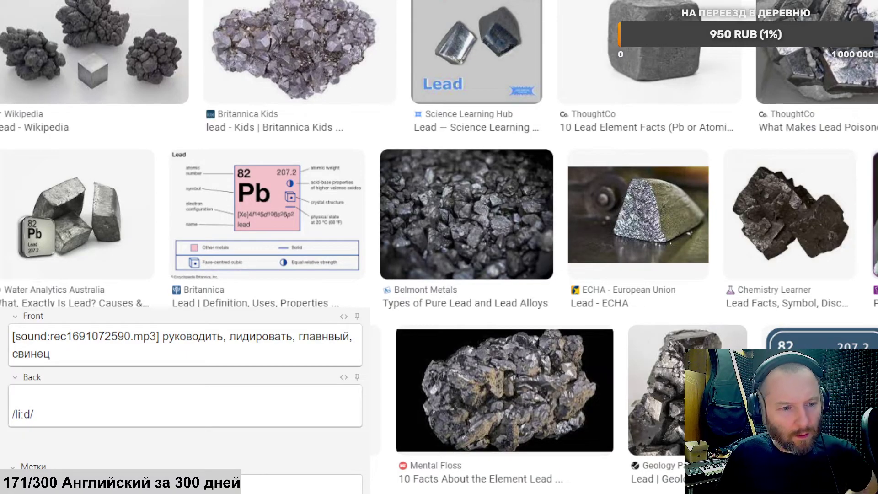
{"action": "scroll", "coordinate": [503, 206], "scroll_direction": "up", "scroll_amount": 2}
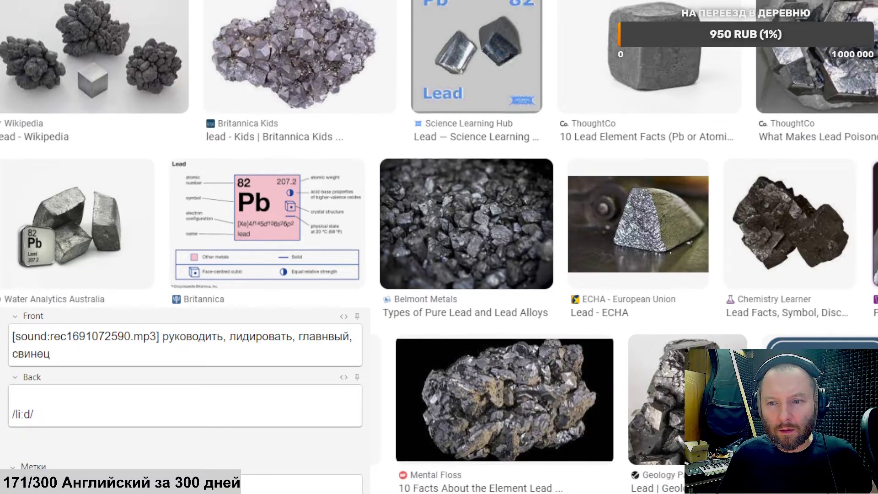
{"action": "scroll", "coordinate": [503, 206], "scroll_direction": "down", "scroll_amount": 2}
{"action": "scroll", "coordinate": [503, 206], "scroll_direction": "down", "scroll_amount": 3}
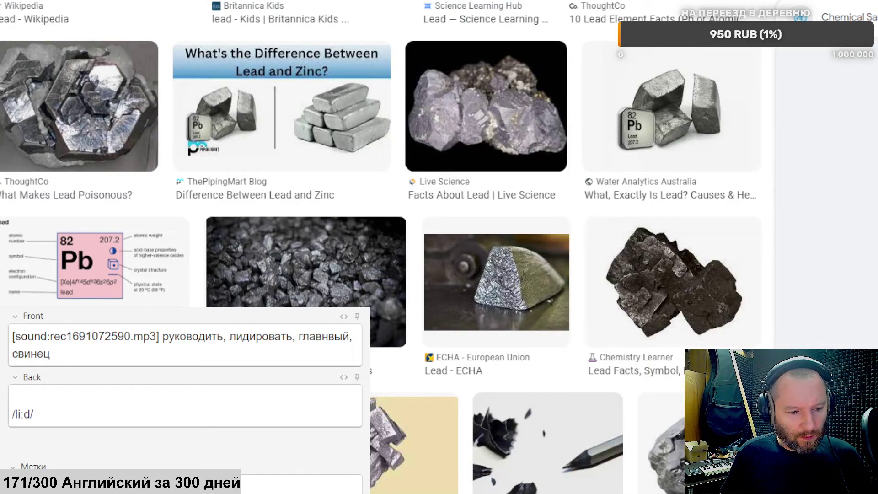
{"action": "left_click", "coordinate": [44, 397]}
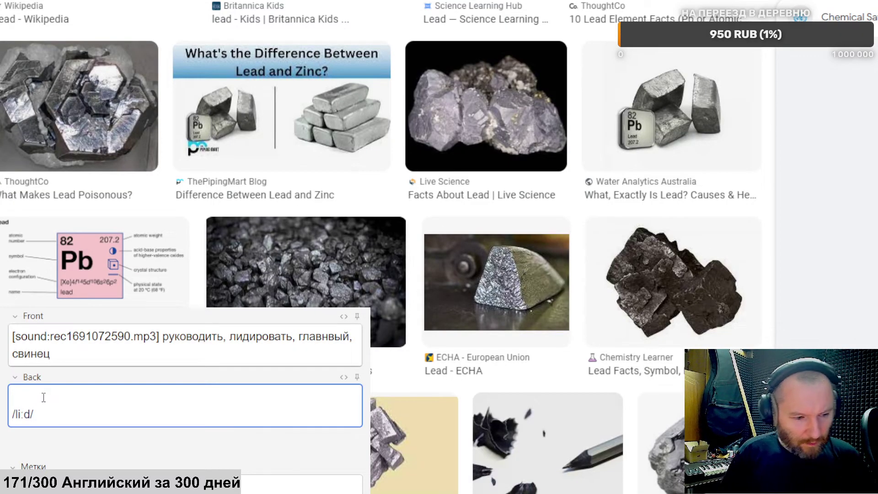
{"action": "key", "text": "ctrl+v"}
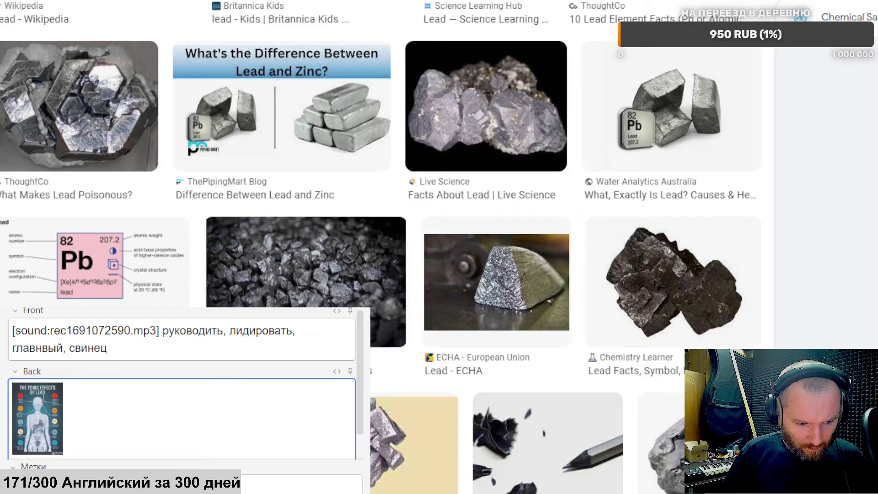
{"action": "key", "text": "Return"}
{"action": "key", "text": "Up"}
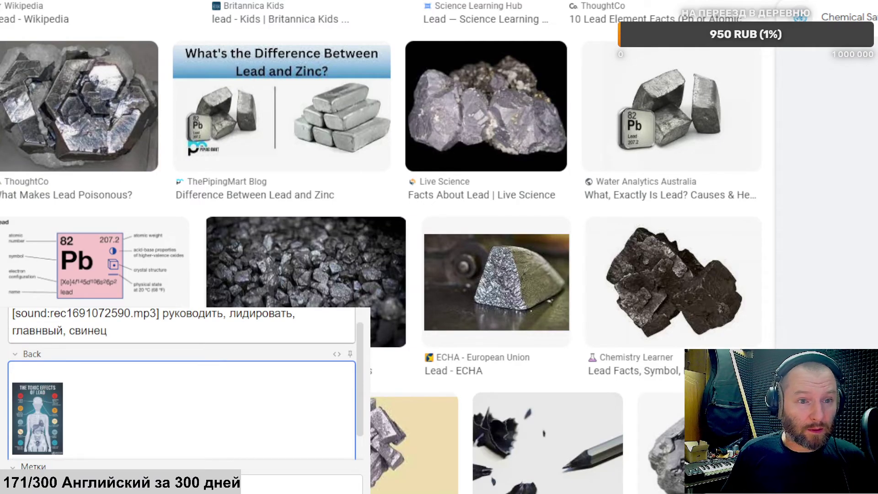
Step: Return to the online translator and copy the example sentence "If you know the way now, lead."
{"action": "left_click", "coordinate": [363, 2]}
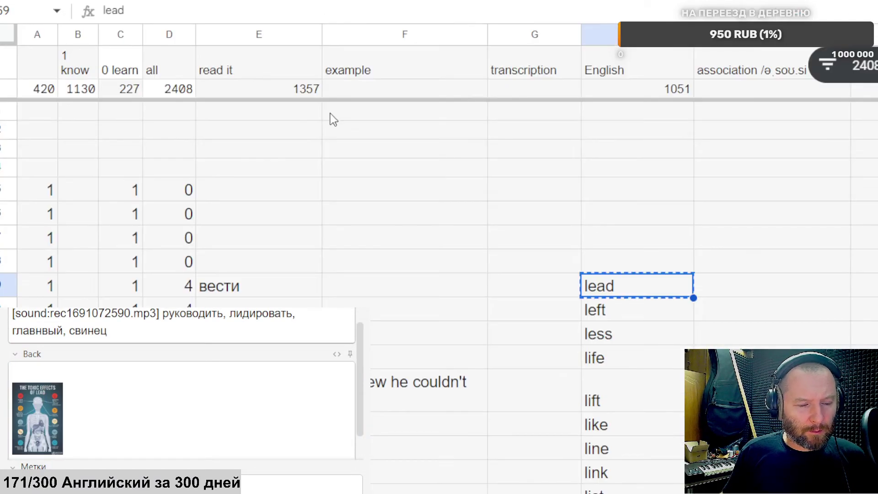
{"action": "left_click", "coordinate": [366, 2]}
{"action": "scroll", "coordinate": [314, 82], "scroll_direction": "down", "scroll_amount": 5}
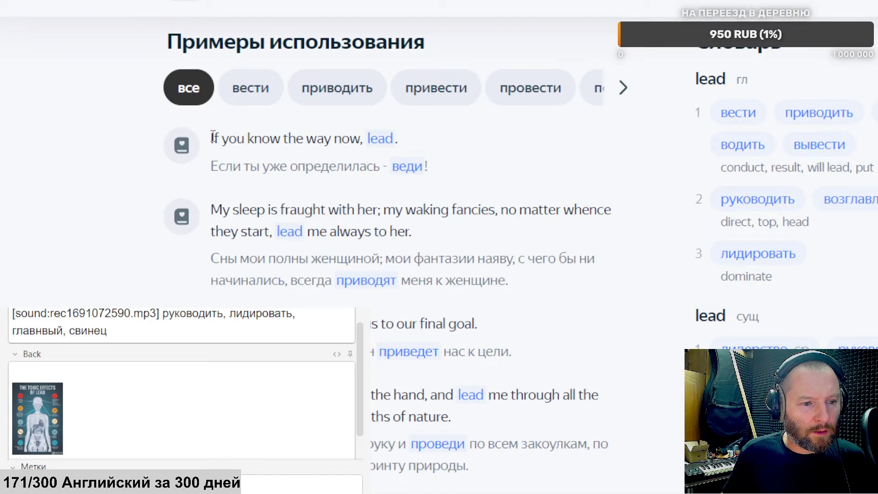
{"action": "left_click_drag", "start_coordinate": [212, 138], "coordinate": [442, 135]}
{"action": "key", "text": "ctrl+c"}
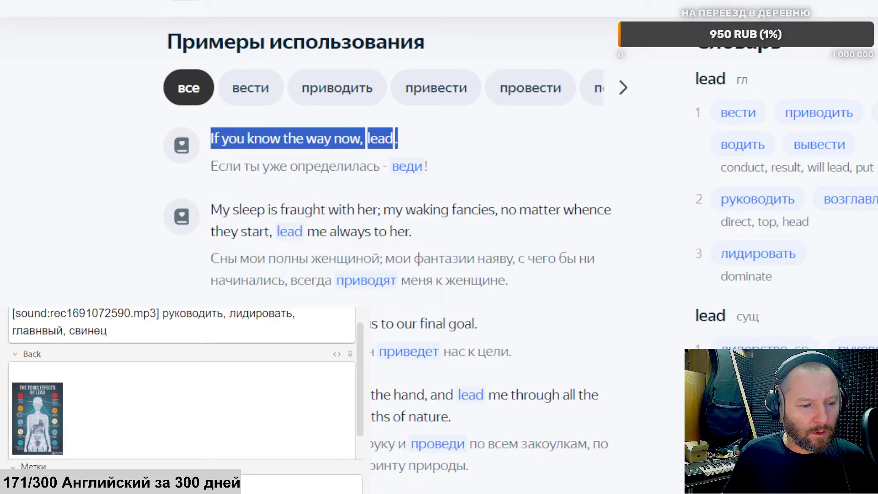
Step: Paste the example "If you know the way now, lead." at the start of the Back field and record its audio after the sentence
{"action": "left_click", "coordinate": [64, 375]}
{"action": "key", "text": "ctrl+v"}
{"action": "key", "text": "Return"}
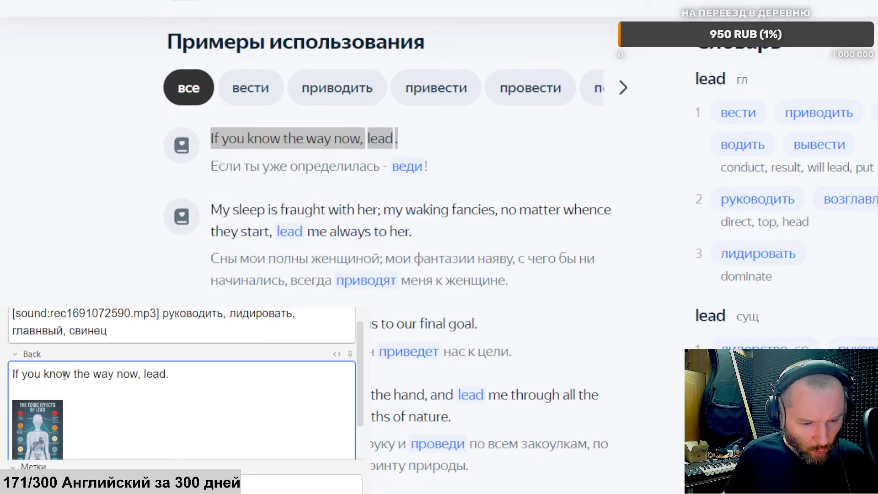
{"action": "left_click", "coordinate": [205, 370]}
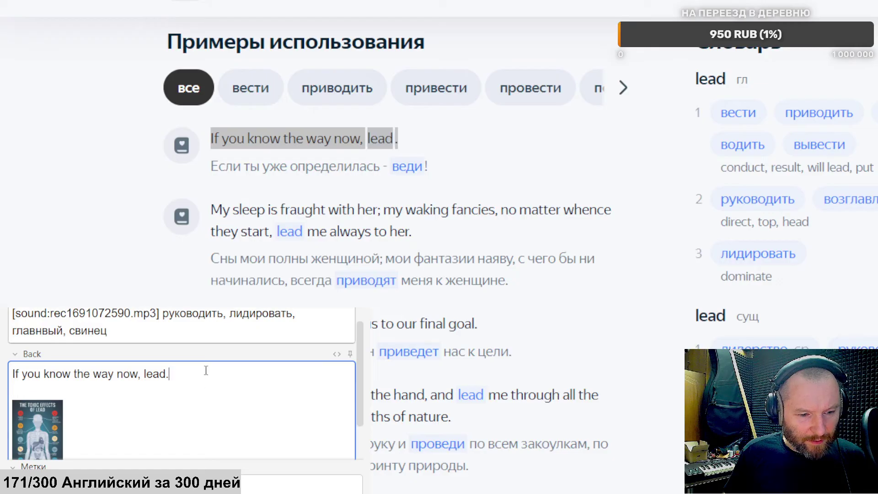
{"action": "key", "text": "F5"}
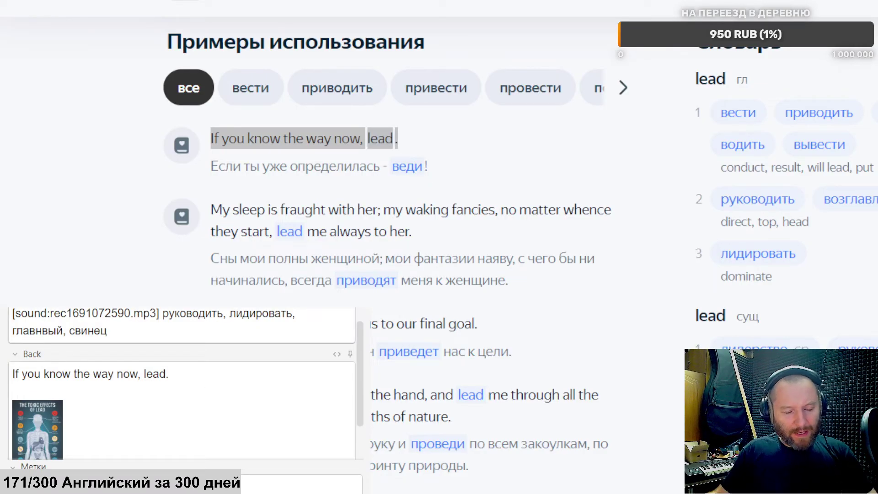
{"action": "key", "text": "shift+Tab"}
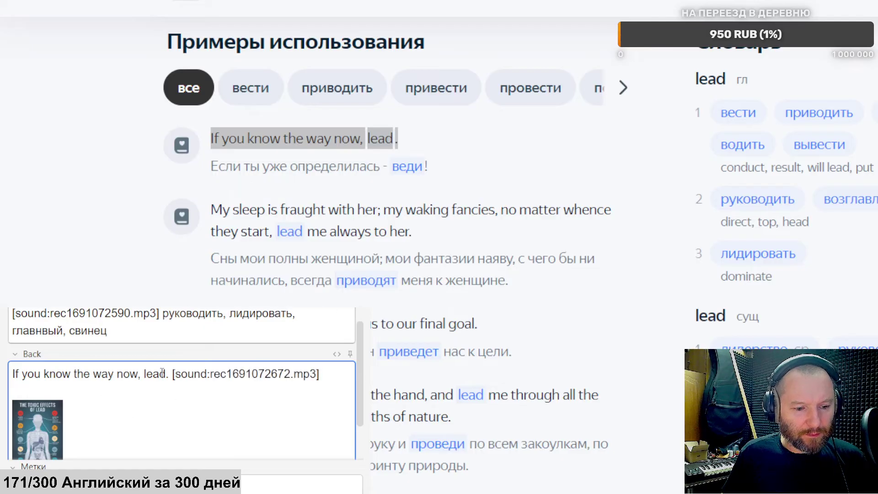
Step: Add the finished "lead" card to the deck and clear "lead" from the spreadsheet's English column
{"action": "left_click_drag", "start_coordinate": [167, 377], "coordinate": [12, 374]}
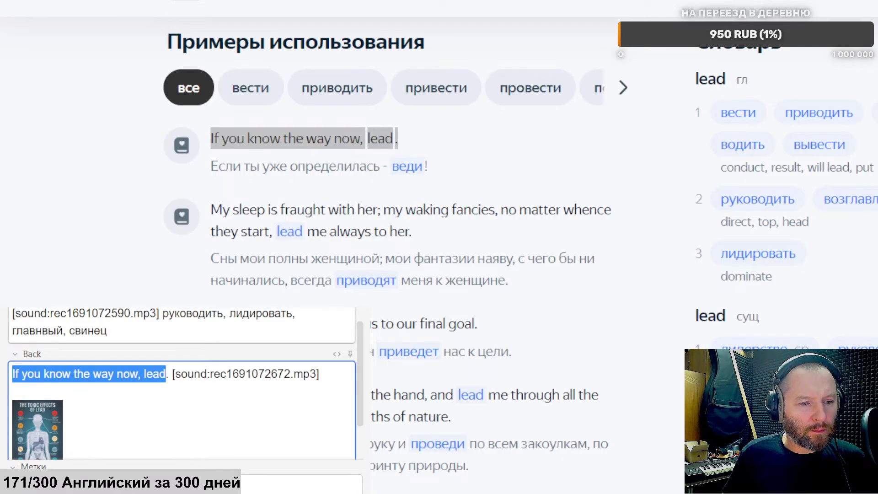
{"action": "left_click", "coordinate": [97, 389]}
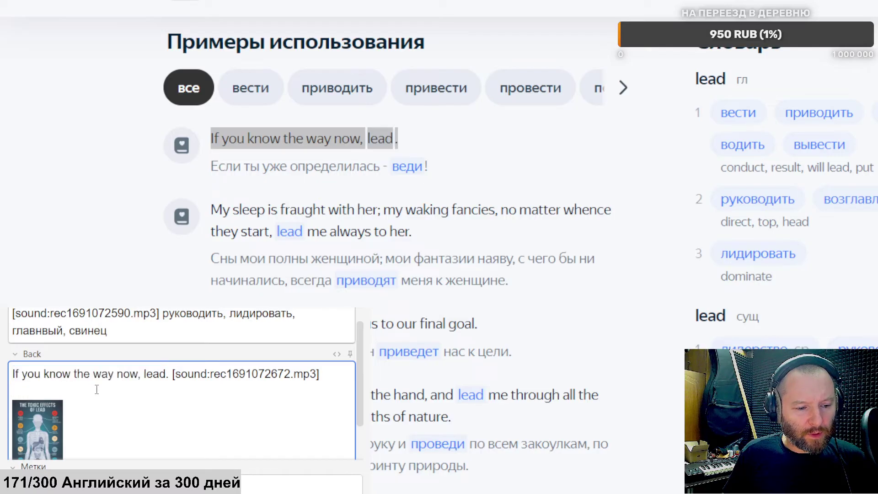
{"action": "key", "text": "ctrl+Return"}
{"action": "key", "text": "alt+Tab"}
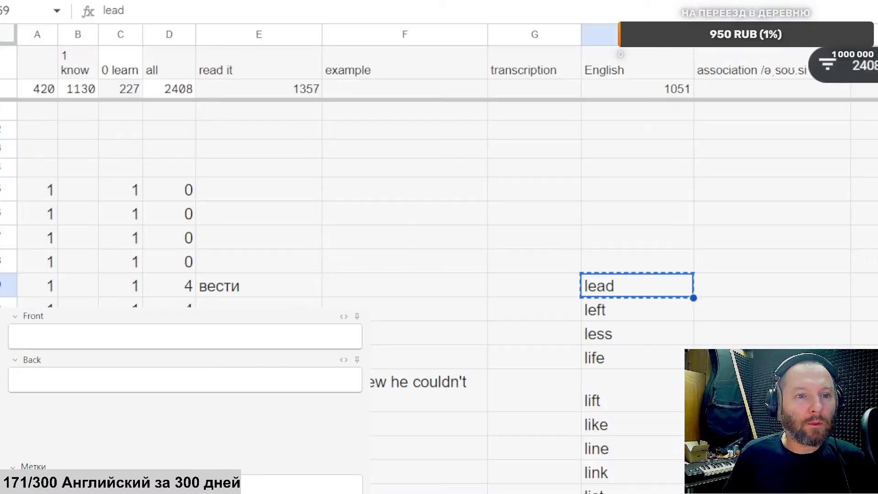
{"action": "key", "text": "Delete"}
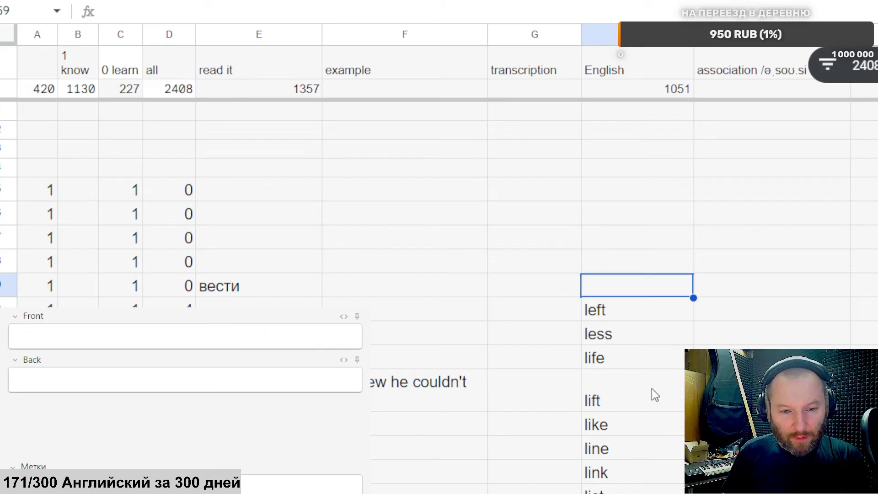
{"action": "left_click", "coordinate": [600, 309]}
{"action": "left_click", "coordinate": [627, 334]}
{"action": "key", "text": "Delete"}
{"action": "left_click", "coordinate": [616, 310]}
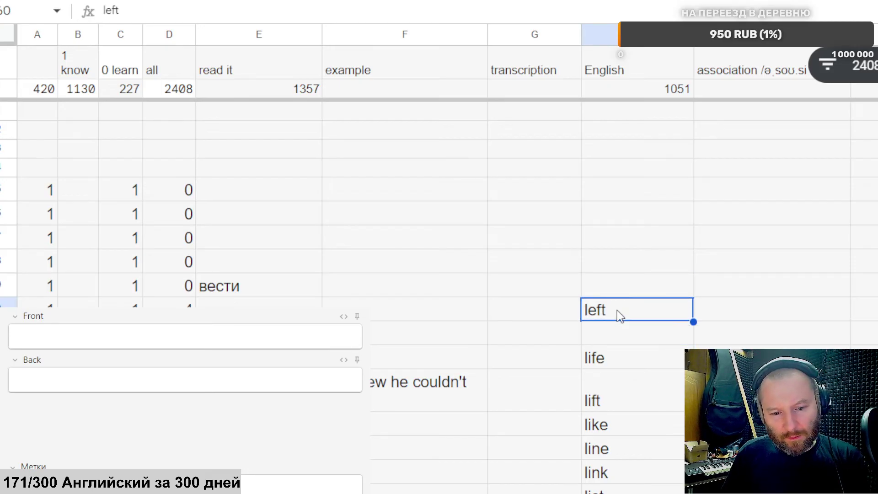
{"action": "key", "text": "ctrl+z"}
Step: Clear the known word "left" from the English column and copy the word "less" below it
{"action": "left_click", "coordinate": [617, 310]}
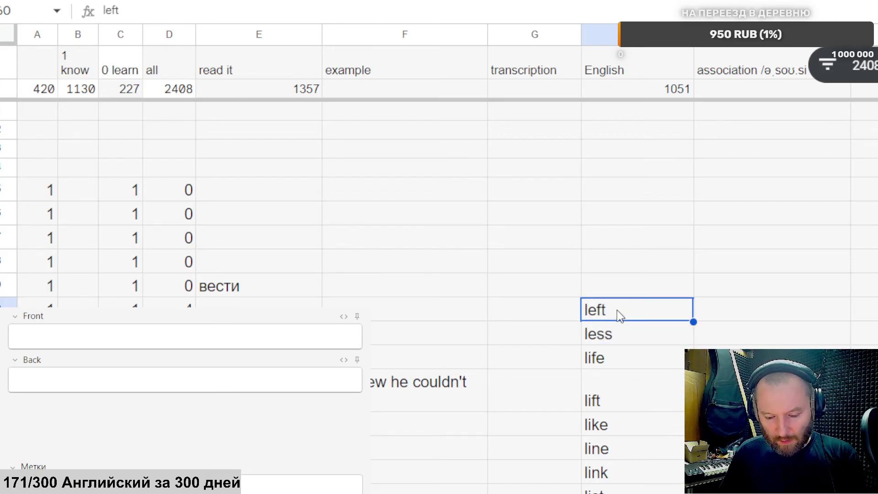
{"action": "key", "text": "Delete"}
{"action": "left_click", "coordinate": [629, 329]}
{"action": "key", "text": "ctrl+c"}
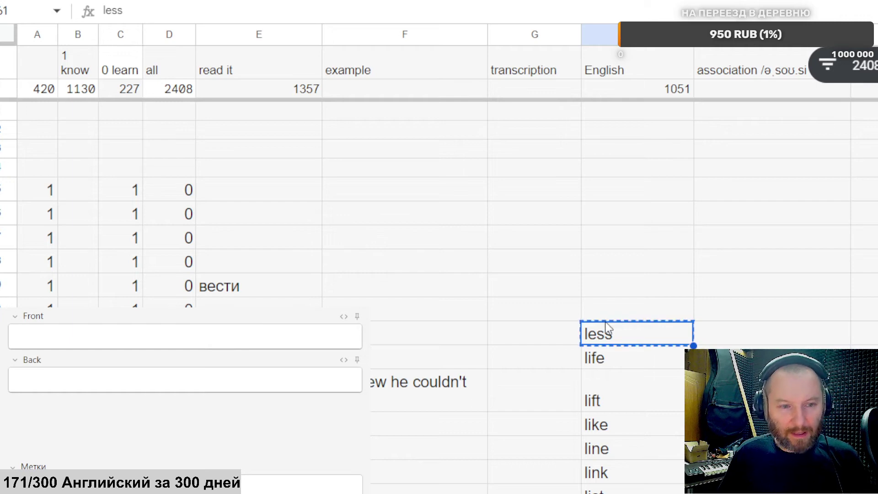
Step: Switch to the online translator and replace the source word "lead" with "less"
{"action": "key", "text": "ctrl+Tab"}
{"action": "scroll", "coordinate": [290, 90], "scroll_direction": "up", "scroll_amount": 4}
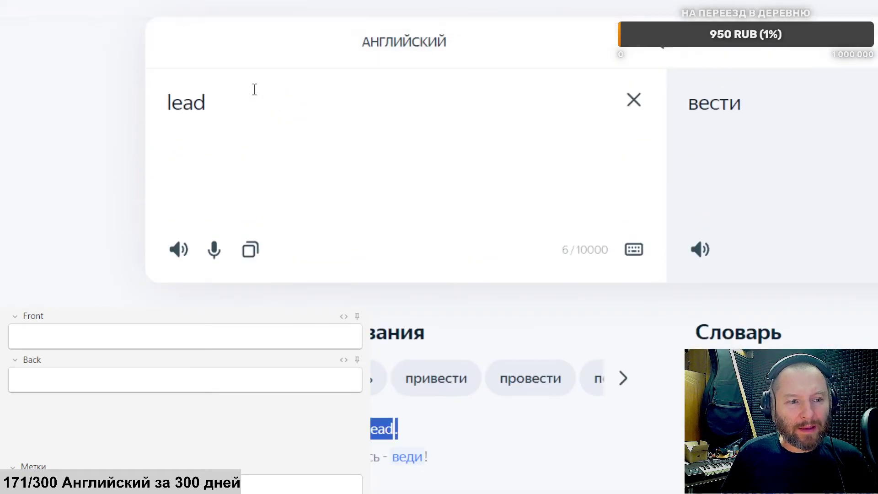
{"action": "left_click_drag", "start_coordinate": [255, 89], "coordinate": [131, 78]}
{"action": "key", "text": "ctrl+v"}
{"action": "type", "text": "м"}
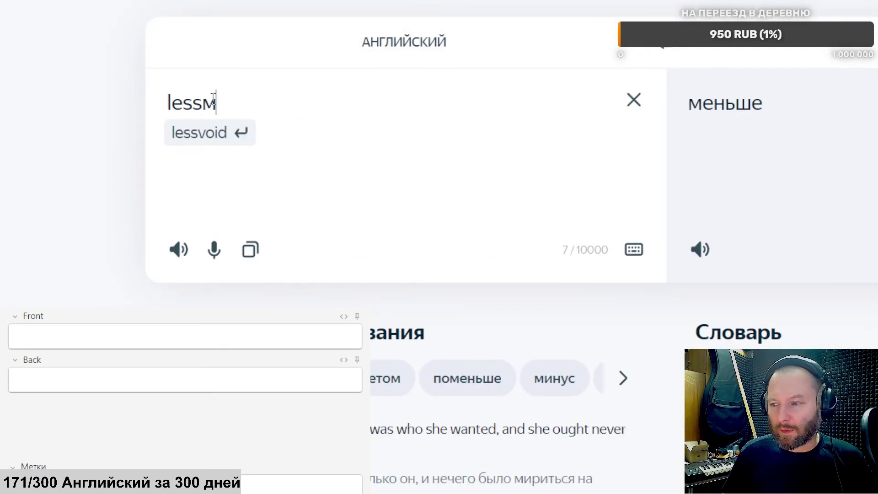
Step: Return to the spreadsheet and clear columns A to H of the finished rows above "less", down to row 60
{"action": "key", "text": "alt+Tab"}
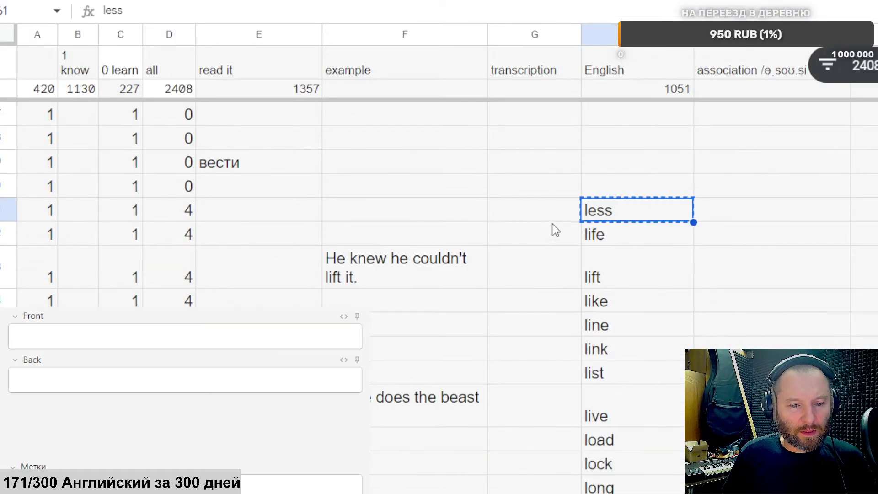
{"action": "left_click_drag", "start_coordinate": [623, 188], "coordinate": [36, 114]}
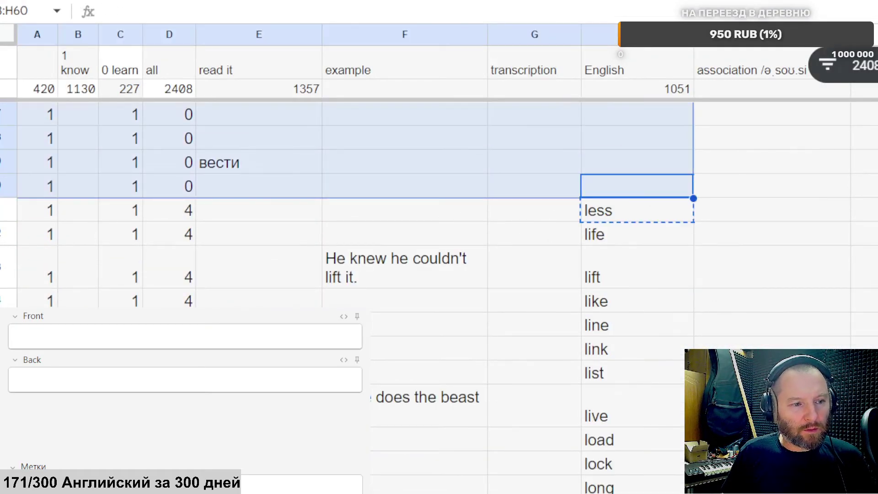
{"action": "key", "text": "Delete"}
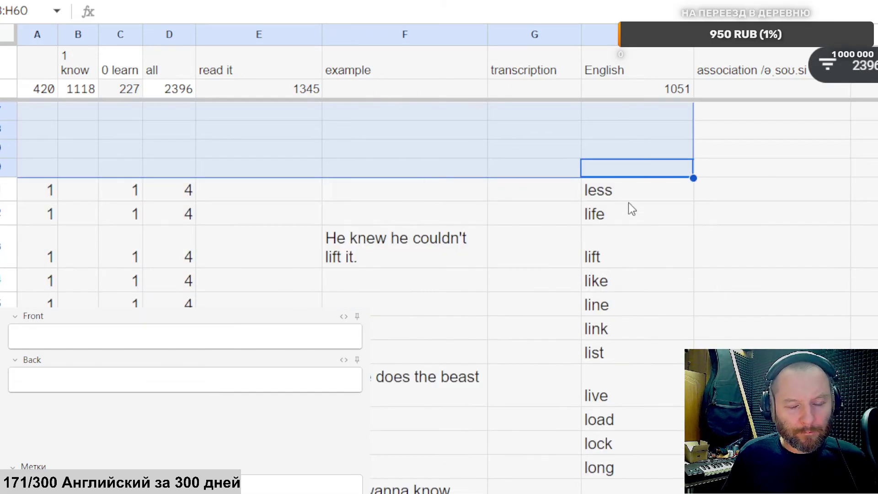
{"action": "left_click", "coordinate": [628, 198]}
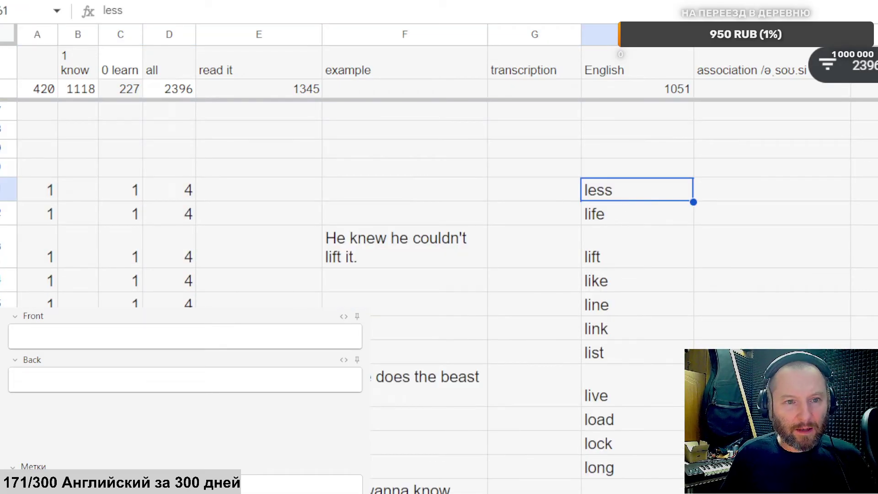
Step: Go back to the translator, remove the stray letter after "less" and bring up its dictionary entries and examples
{"action": "key", "text": "alt+Tab"}
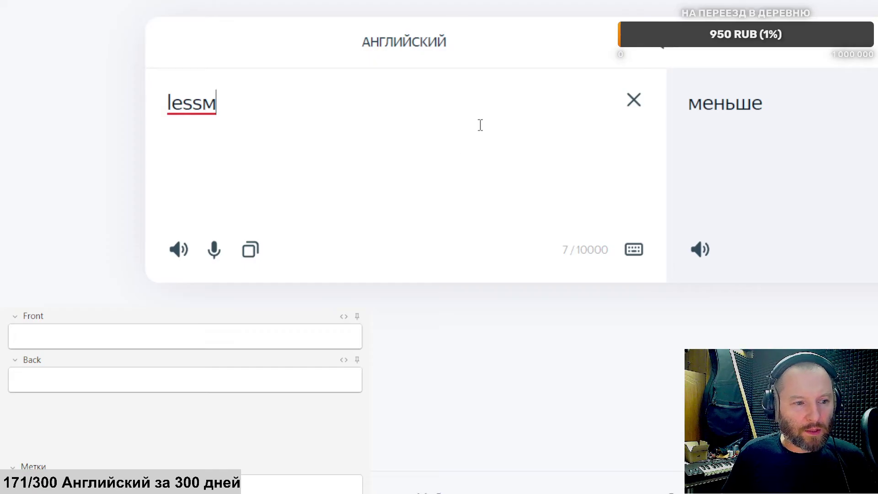
{"action": "key", "text": "BackSpace"}
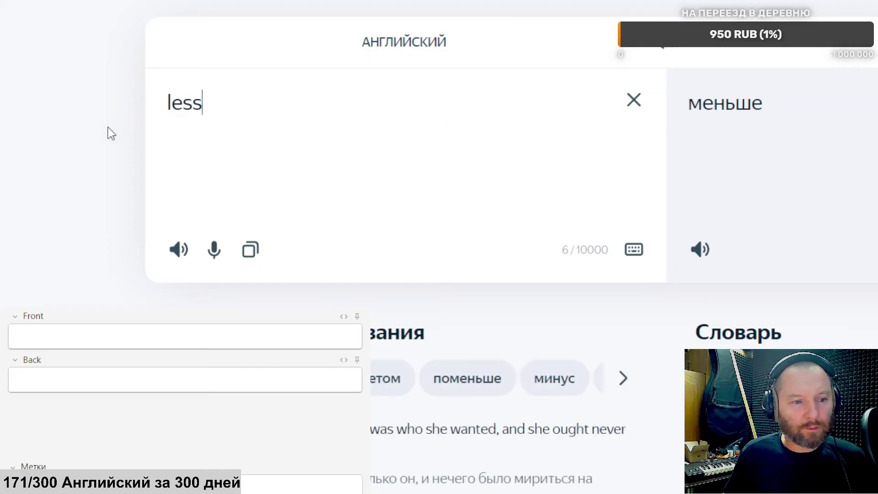
{"action": "scroll", "coordinate": [93, 138], "scroll_direction": "down", "scroll_amount": 6}
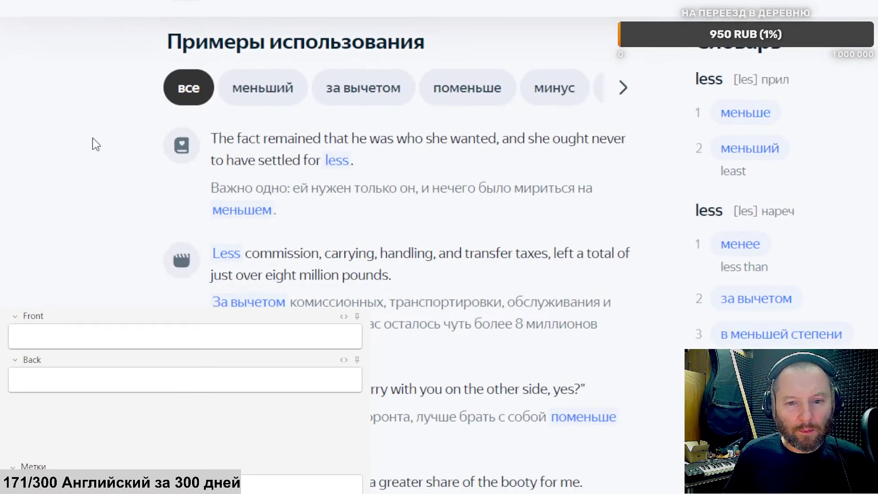
Step: Enter the translations "меньше, минус" in the Front field of the new card
{"action": "left_click", "coordinate": [28, 331]}
{"action": "type", "text": "меньше"}
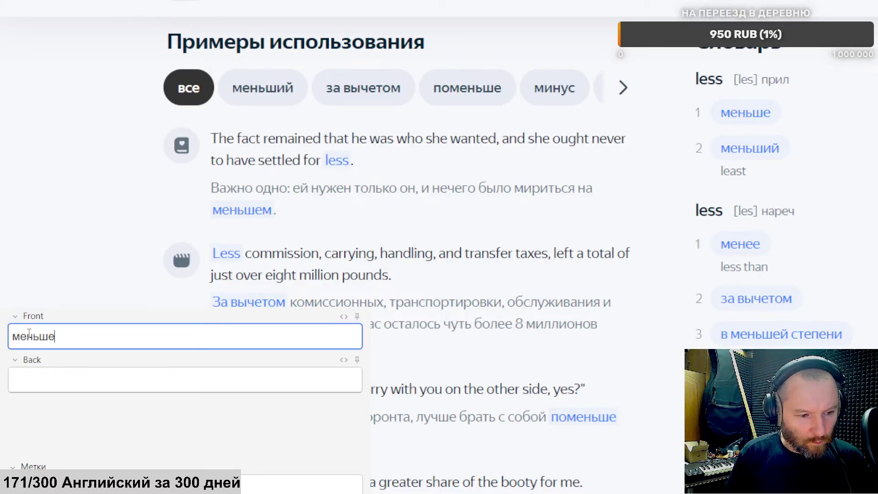
{"action": "type", "text": ", "}
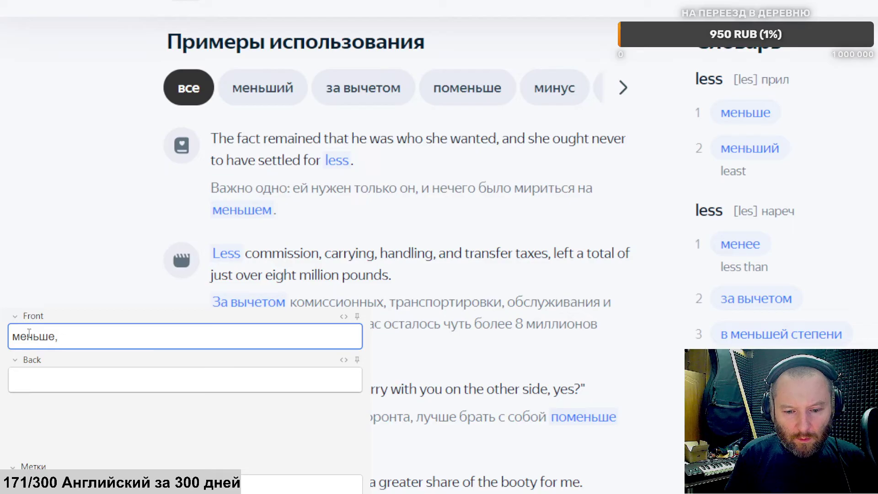
{"action": "type", "text": "минус"}
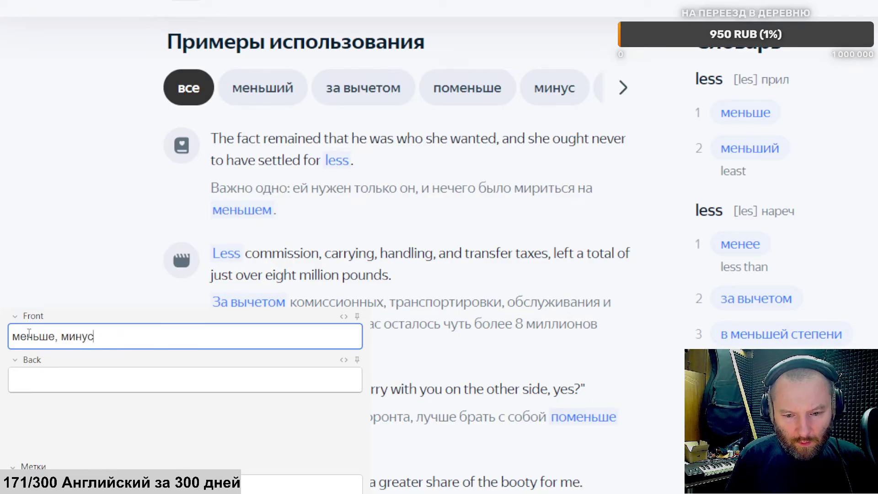
Step: Extend the Front translations with "маленький, немного" and record the audio after them
{"action": "type", "text": ","}
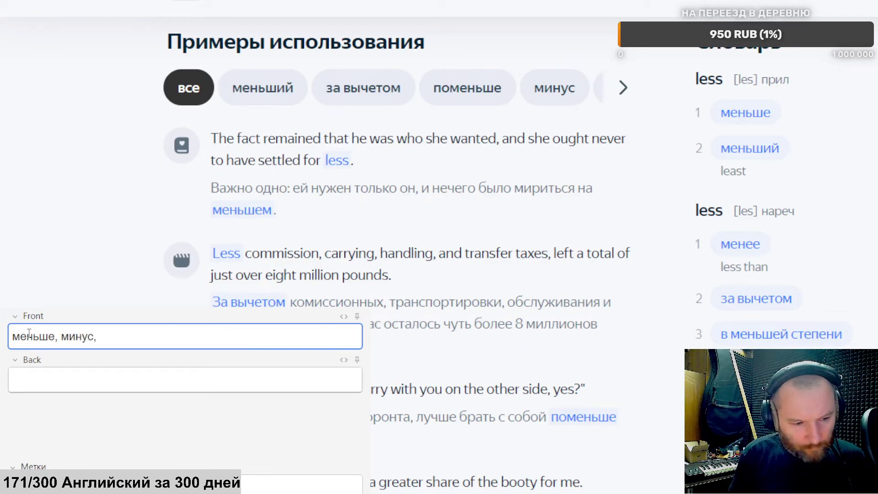
{"action": "type", "text": " маленький,"}
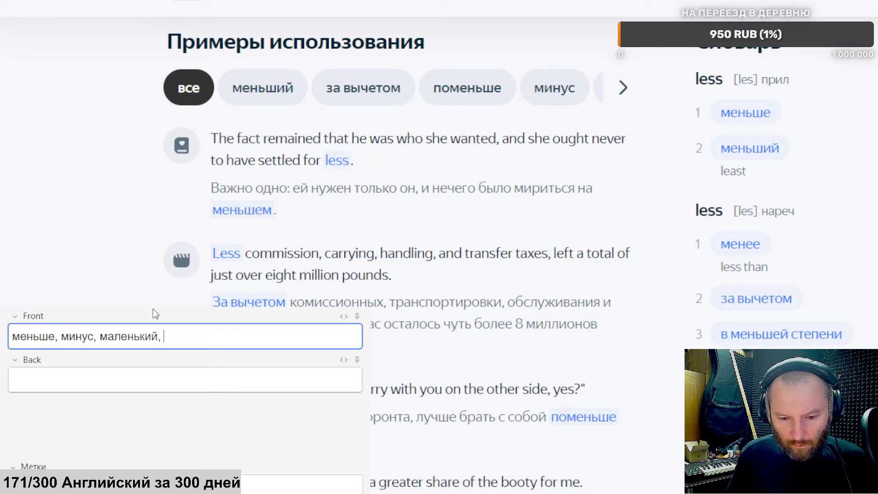
{"action": "scroll", "coordinate": [458, 228], "scroll_direction": "down", "scroll_amount": 6}
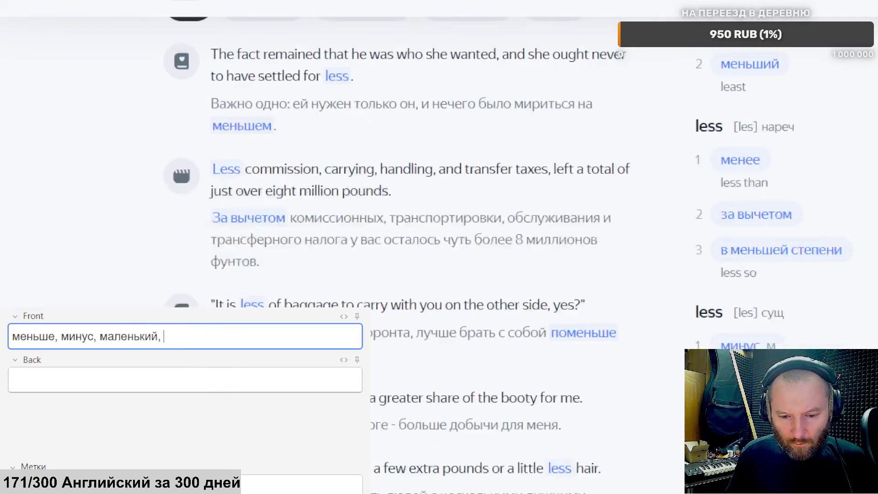
{"action": "scroll", "coordinate": [457, 228], "scroll_direction": "down", "scroll_amount": 3}
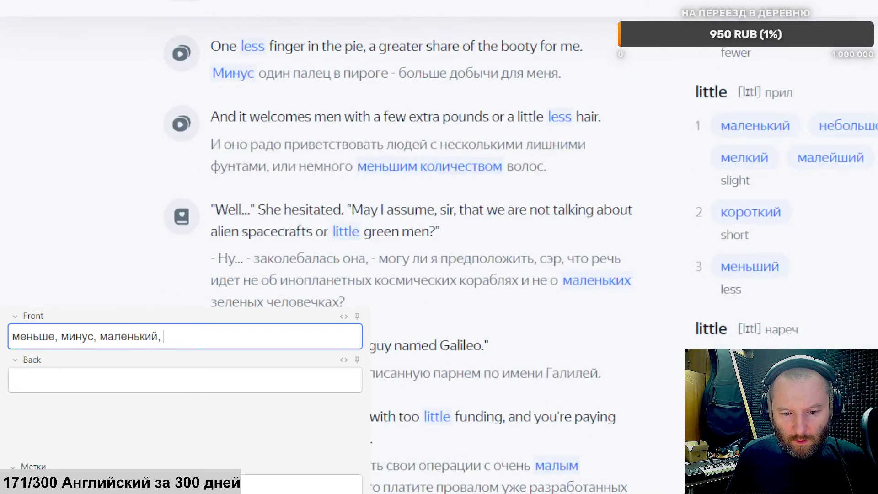
{"action": "type", "text": "немного"}
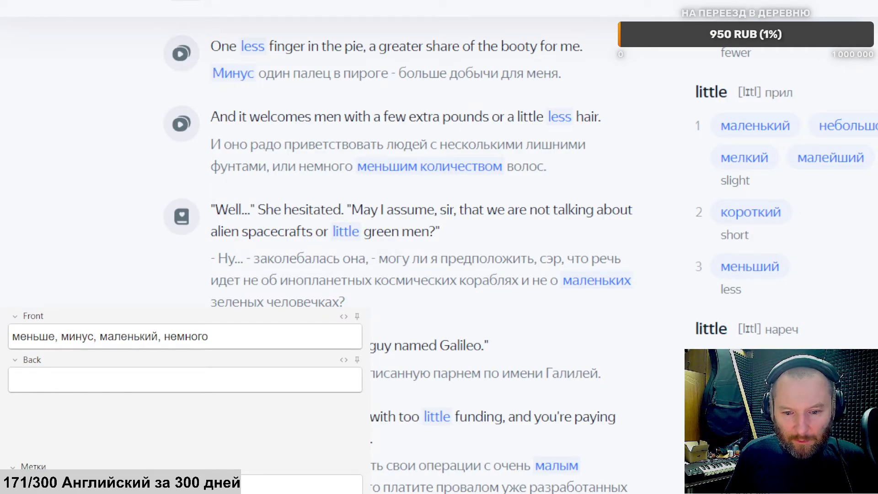
{"action": "left_click", "coordinate": [321, 309]}
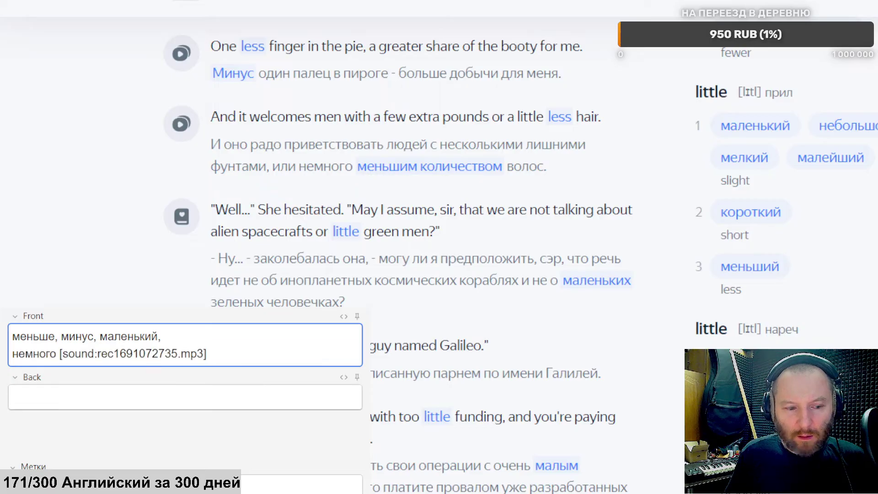
Step: Remove "маленький, немного" and the audio recording from the Front field, leaving only "меньше, минус"
{"action": "scroll", "coordinate": [412, 183], "scroll_direction": "up", "scroll_amount": 5}
{"action": "scroll", "coordinate": [412, 183], "scroll_direction": "down", "scroll_amount": 1}
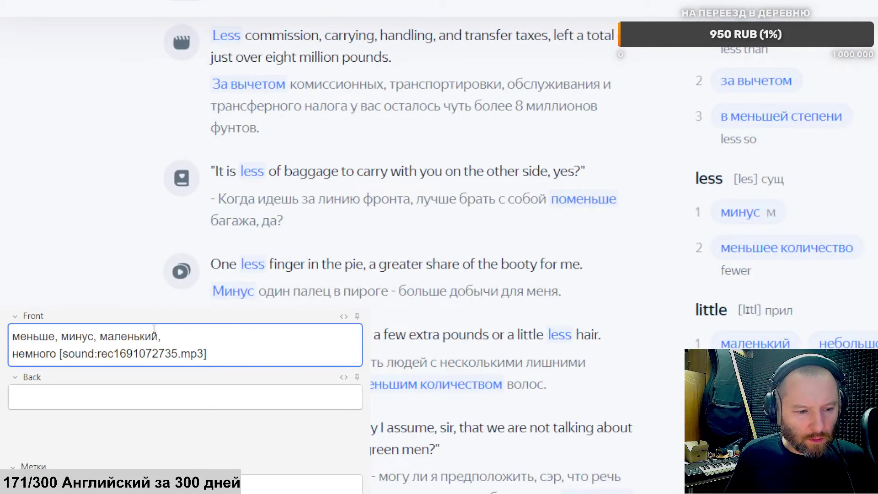
{"action": "left_click", "coordinate": [103, 338]}
{"action": "left_click_drag", "start_coordinate": [104, 338], "coordinate": [268, 353]}
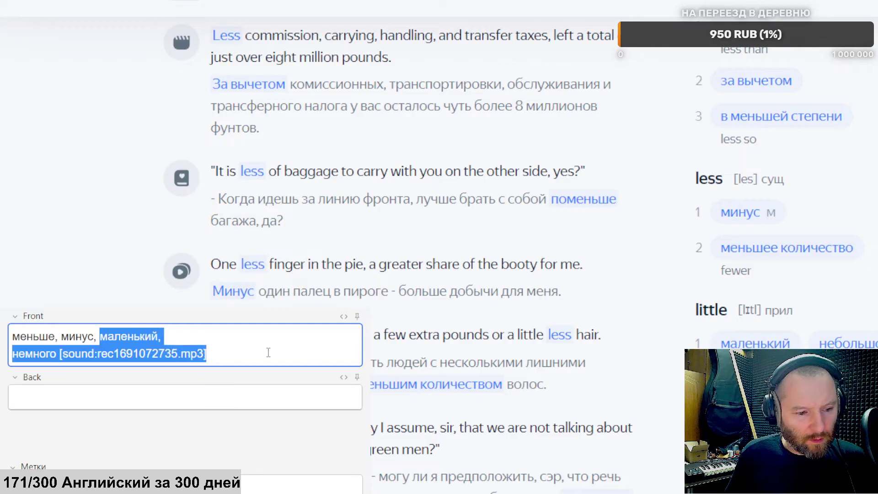
{"action": "key", "text": "BackSpace"}
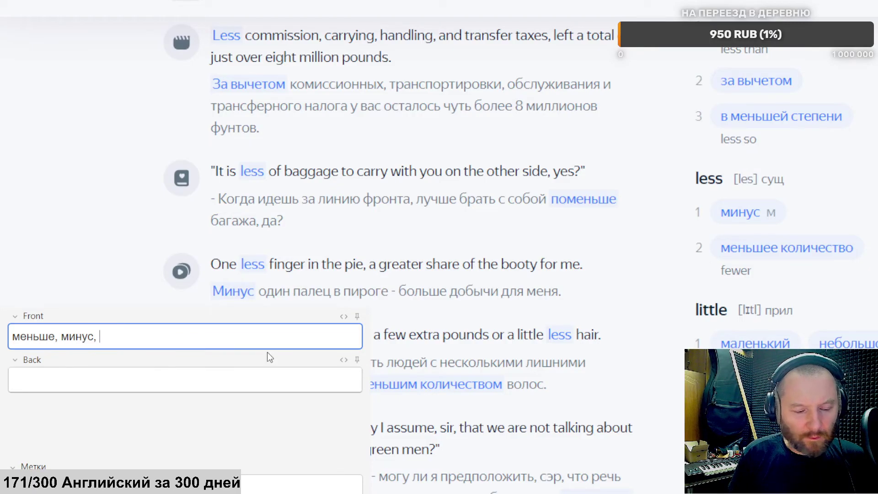
{"action": "key", "text": "BackSpace"}
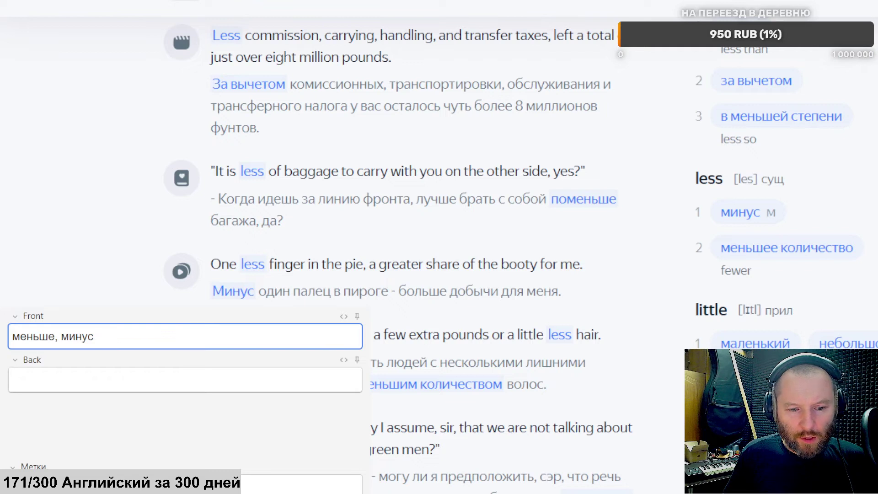
Step: Examine the dictionary meanings and usage examples of "less" in the translator
{"action": "key", "text": "alt+Tab"}
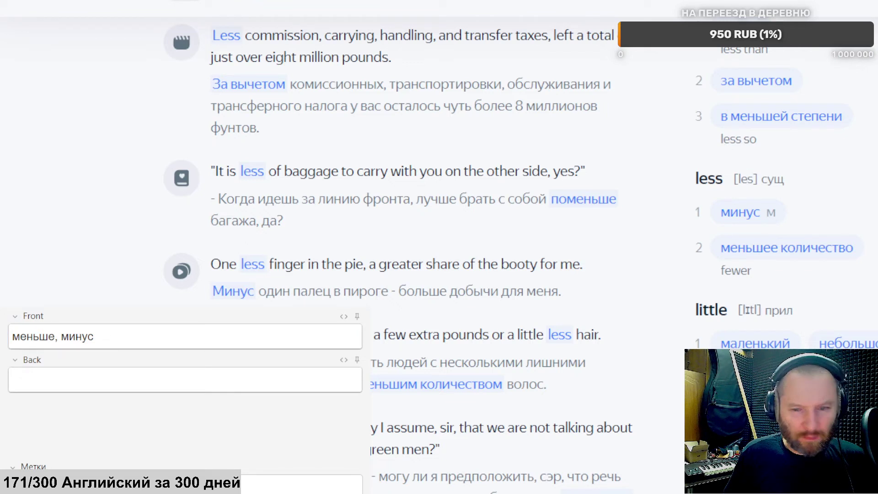
{"action": "key", "text": "alt+Tab"}
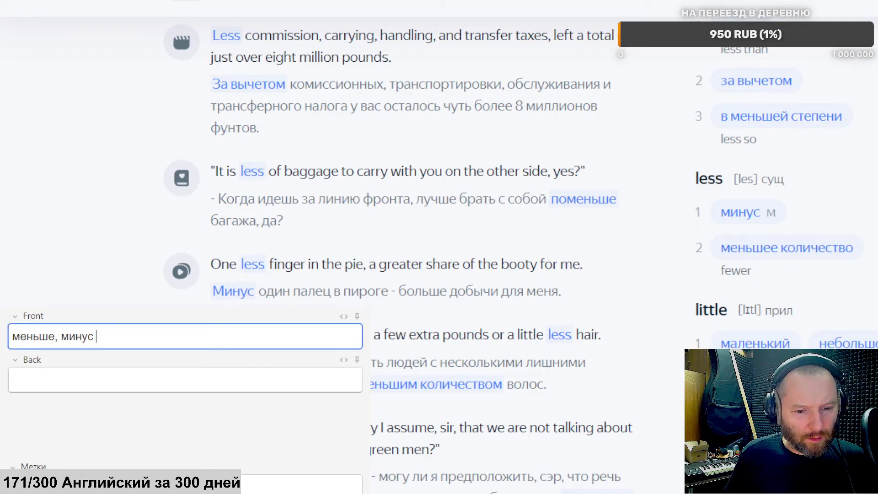
{"action": "key", "text": "alt+Tab"}
{"action": "scroll", "coordinate": [412, 183], "scroll_direction": "up", "scroll_amount": 3}
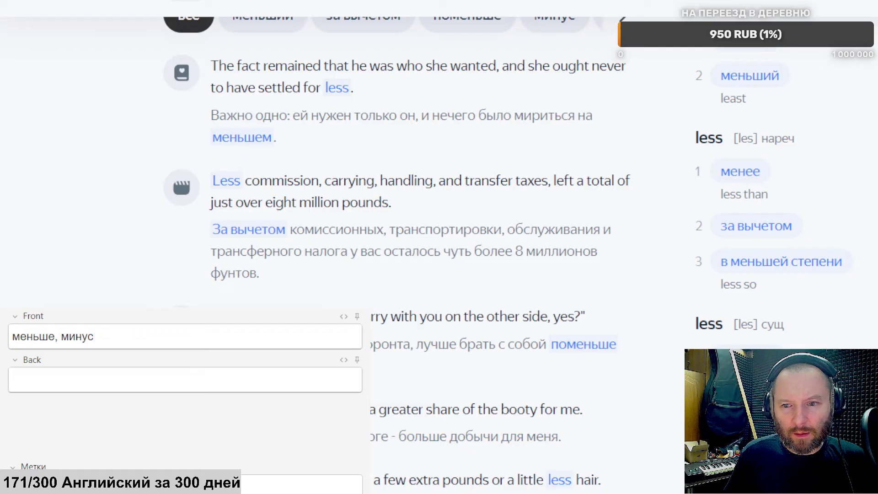
{"action": "key", "text": "alt+Tab"}
{"action": "scroll", "coordinate": [411, 183], "scroll_direction": "up", "scroll_amount": 1}
{"action": "scroll", "coordinate": [412, 183], "scroll_direction": "down", "scroll_amount": 2}
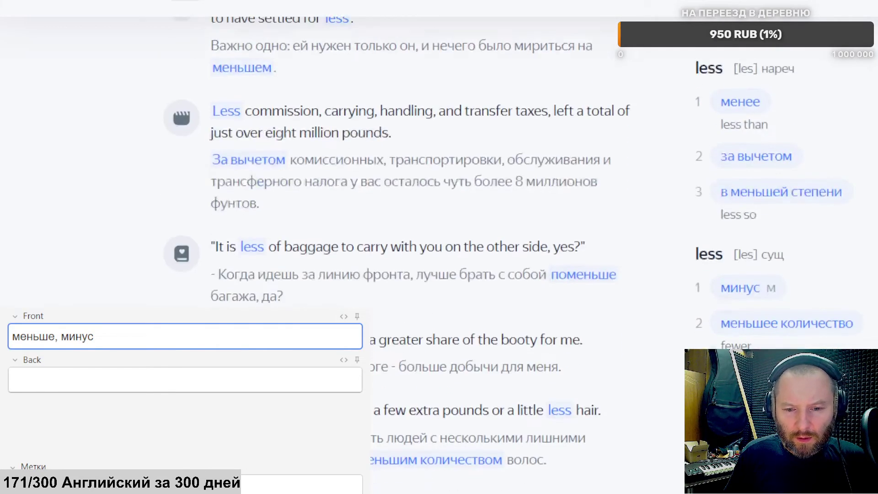